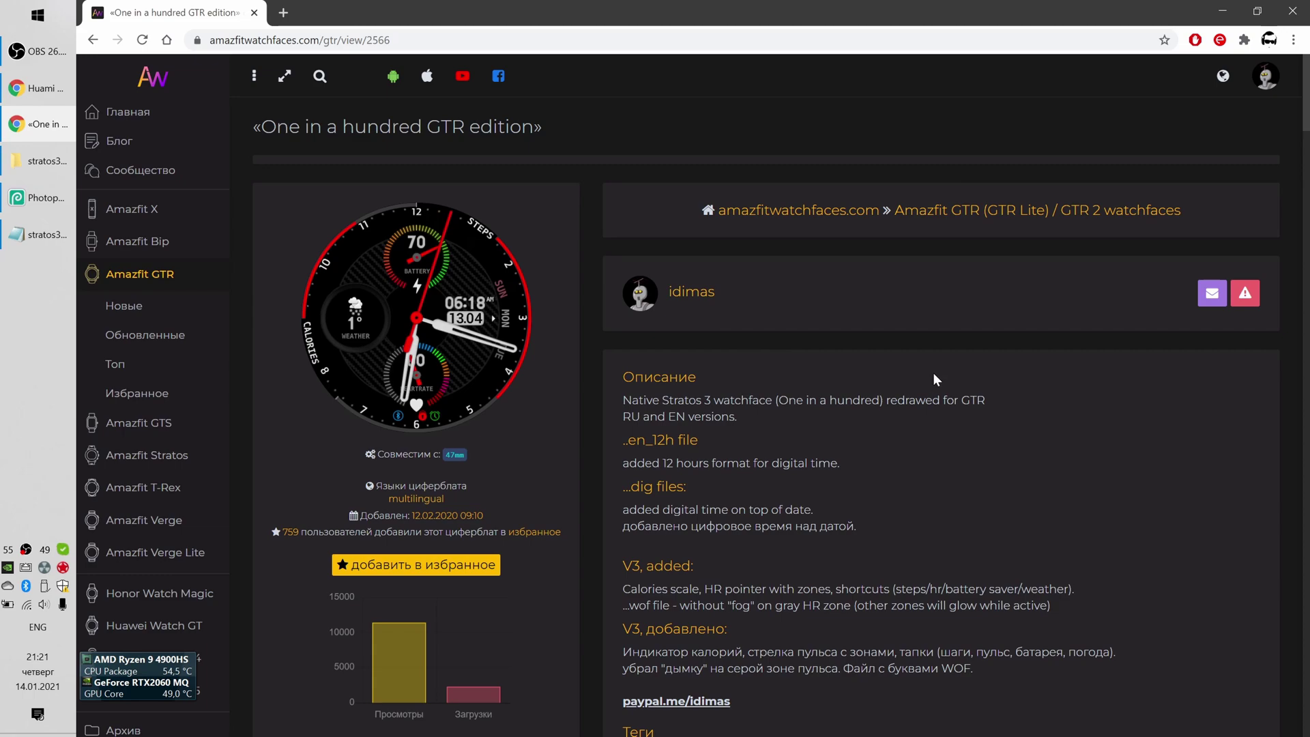
Examine the title and description of the "One in a hundred GTR edition" watch face page
scroll(939, 369, "down", 6)
scroll(936, 357, "up", 6)
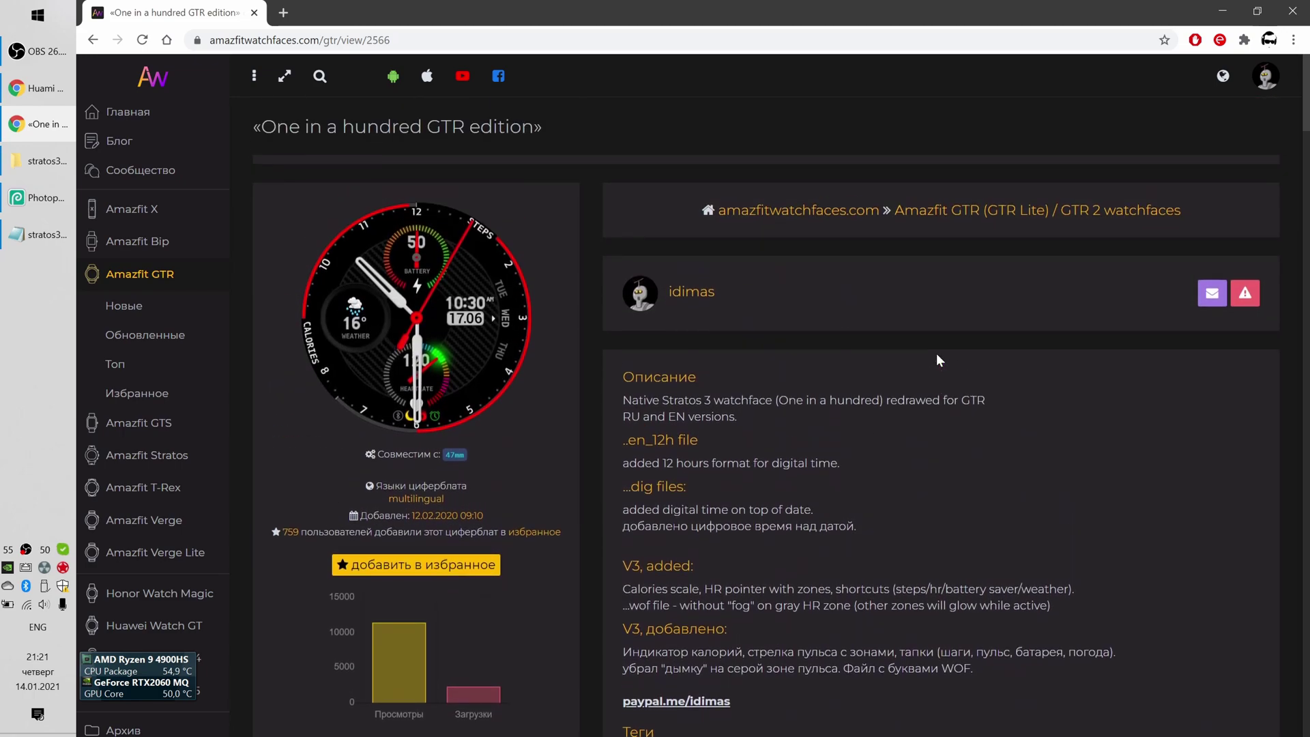
left_click_drag(261, 127, 534, 127)
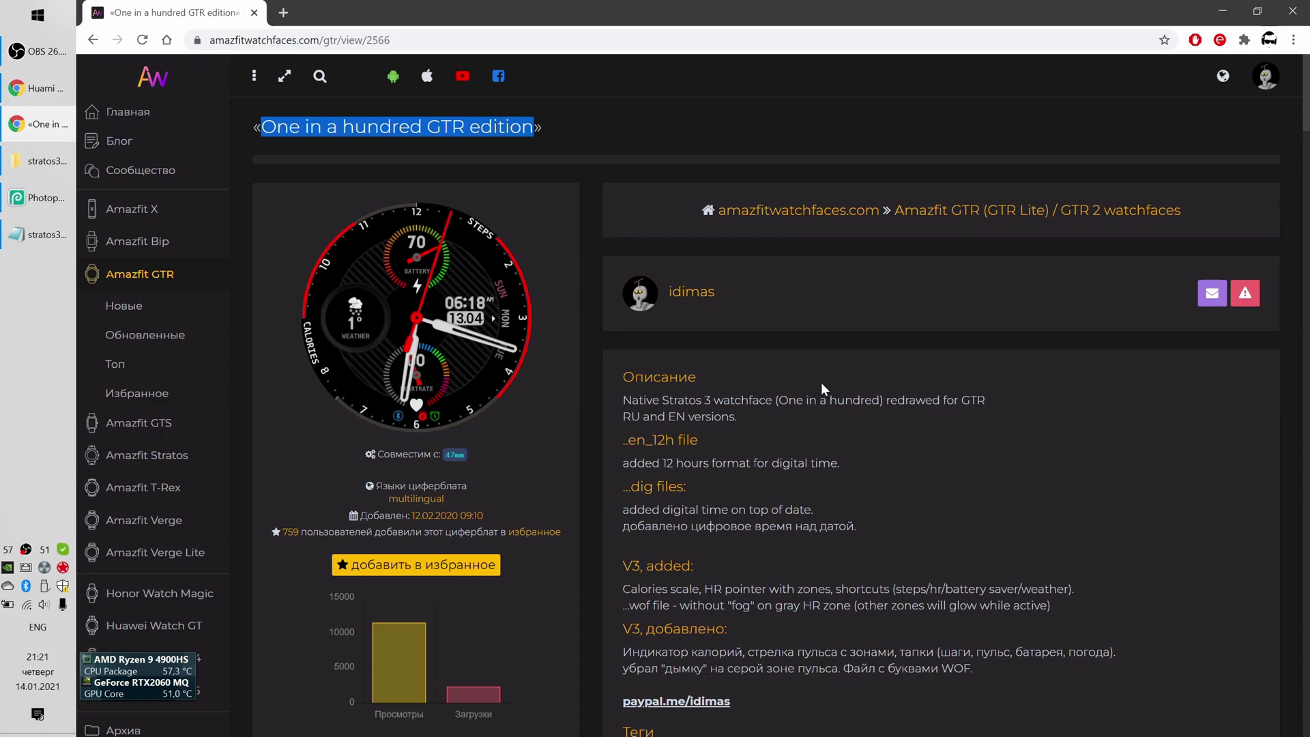
left_click_drag(662, 402, 776, 403)
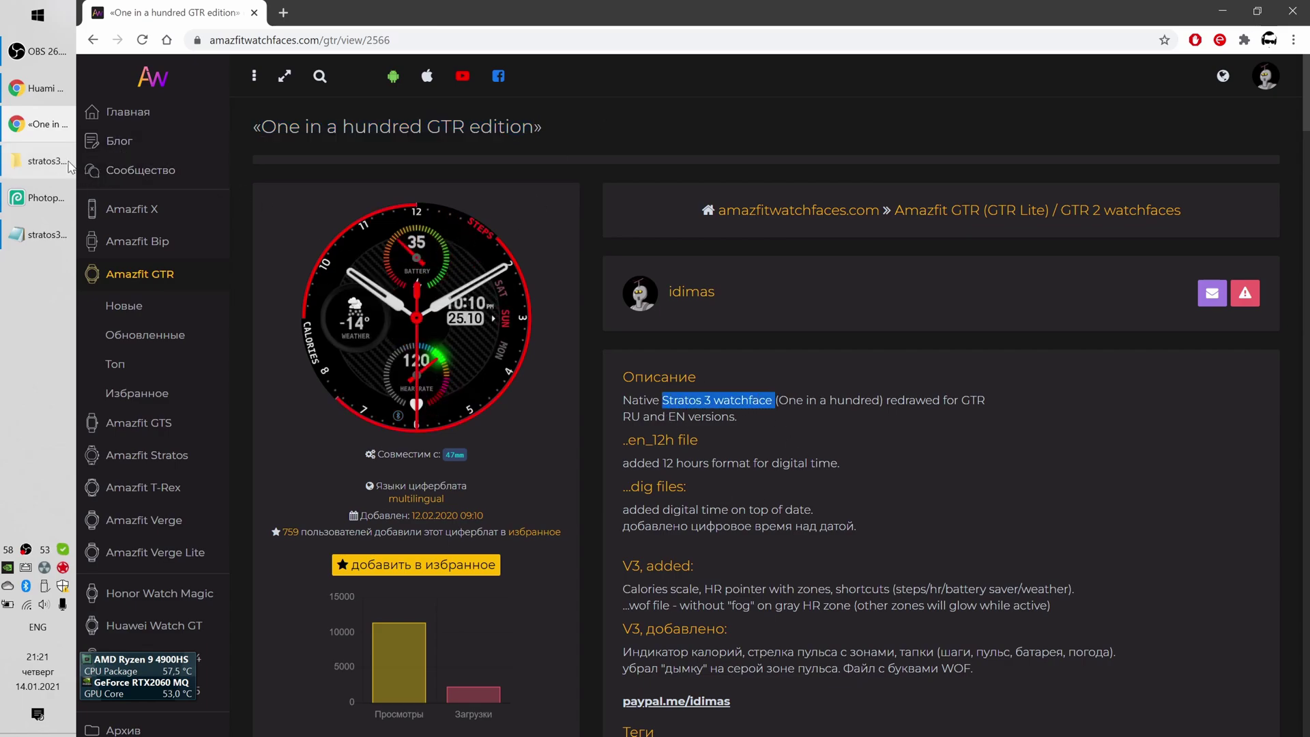
Look through the image and project files in the stratos3.3_ampm folder and briefly view the watch face's JSON file
left_click(39, 161)
scroll(706, 328, "up", 8)
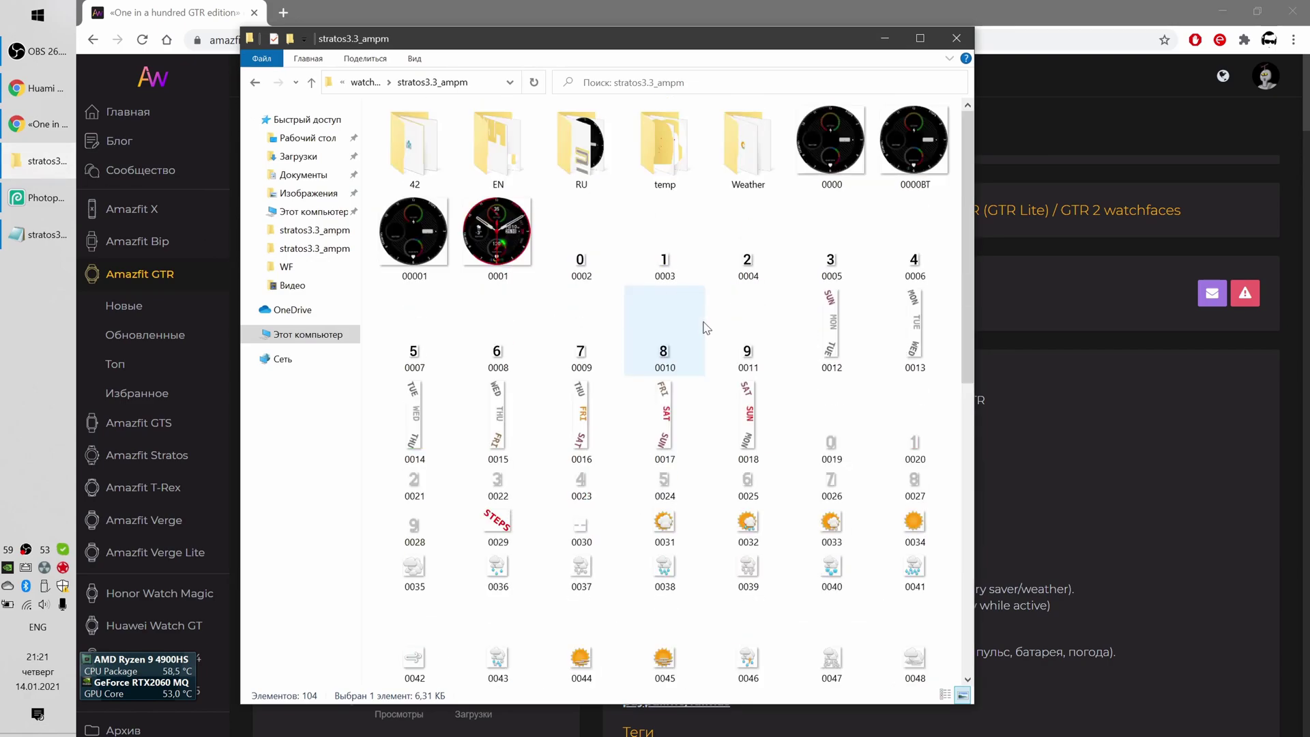
scroll(703, 316, "down", 8)
left_click(49, 238)
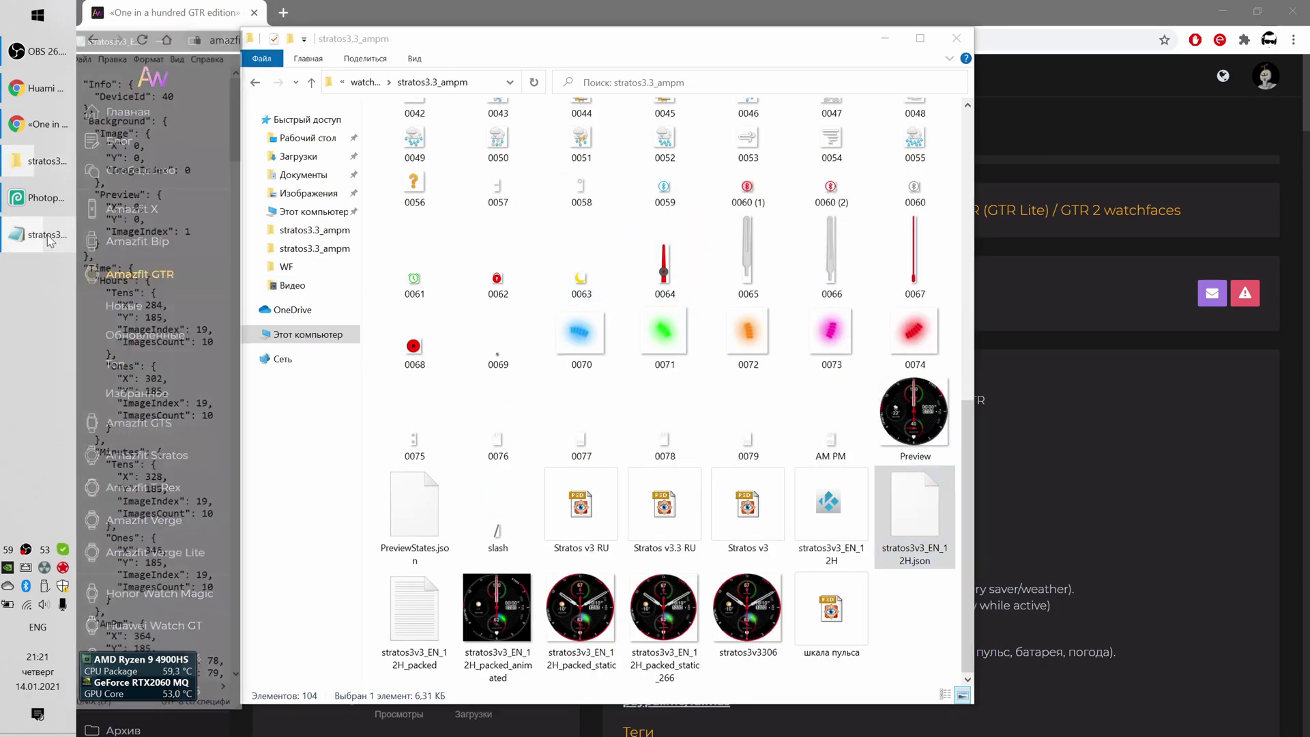
left_click(49, 238)
left_click(886, 38)
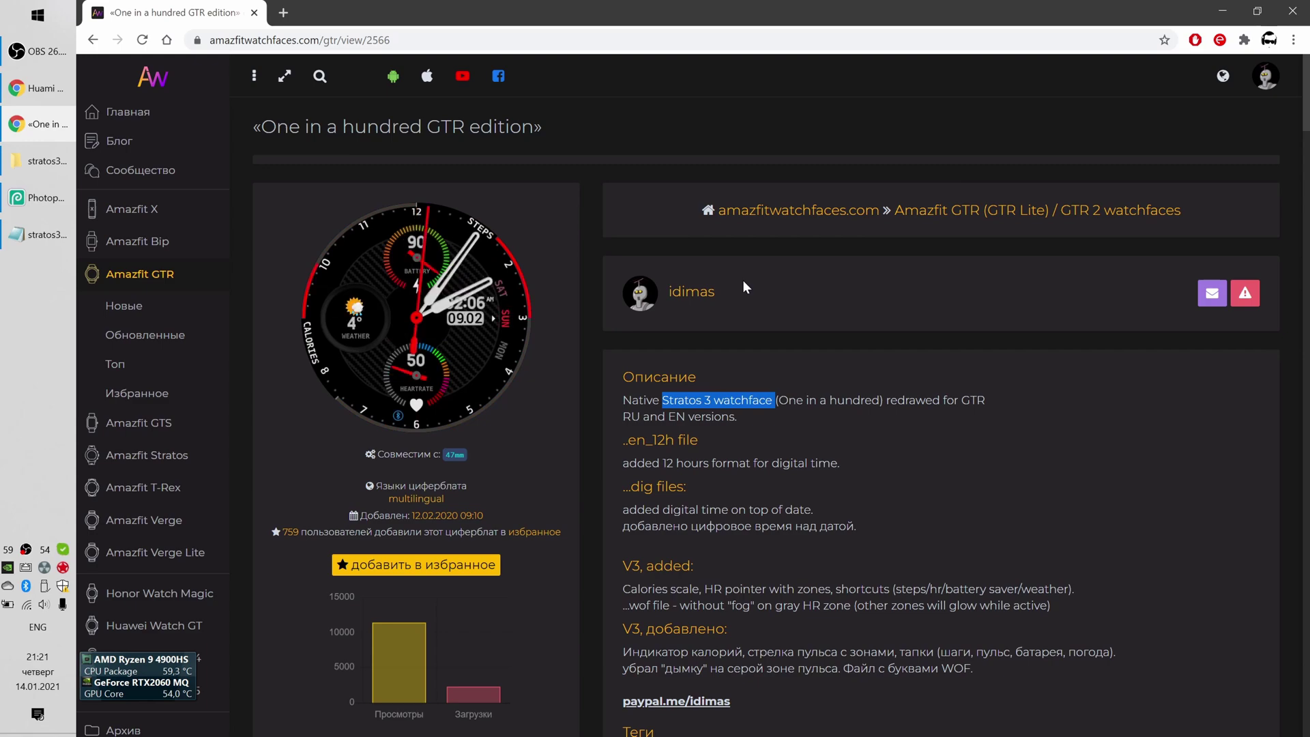
Open dev.huami.com in a new incognito window and switch the site's language to English
key("ctrl+shift+n")
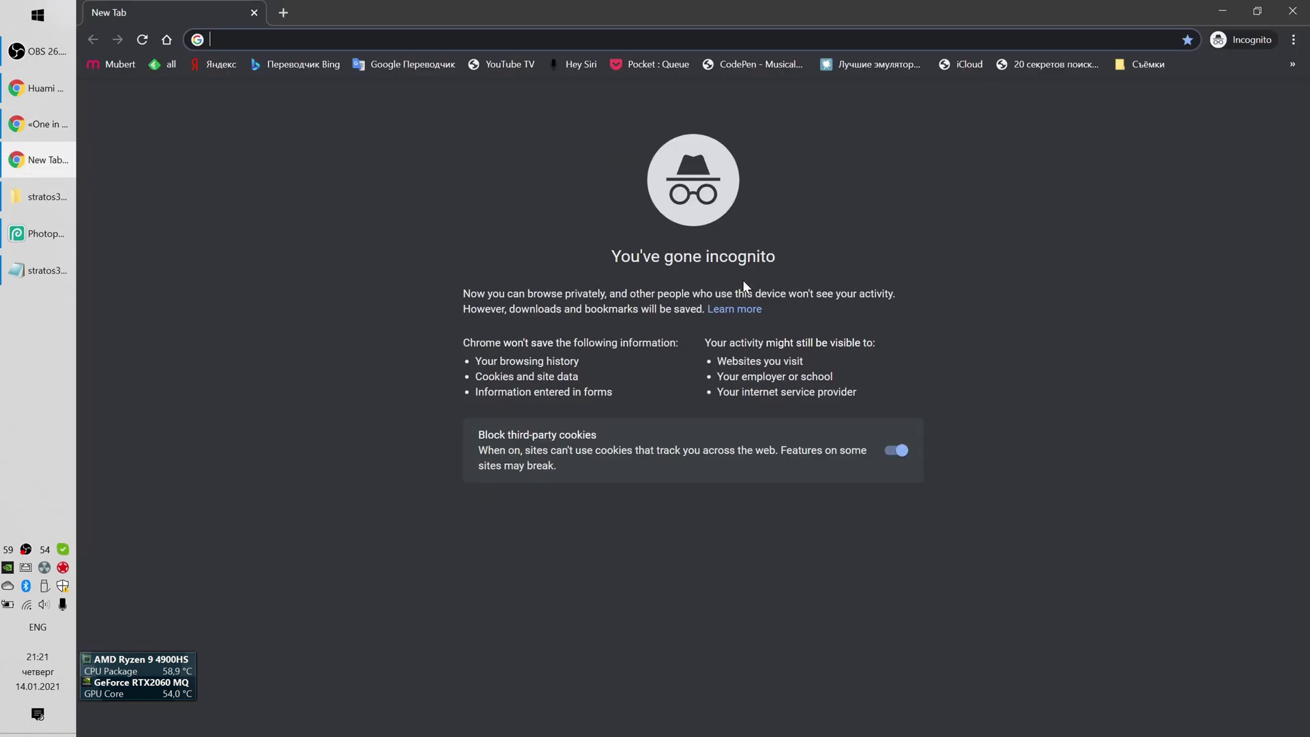
type("dev.huami.com")
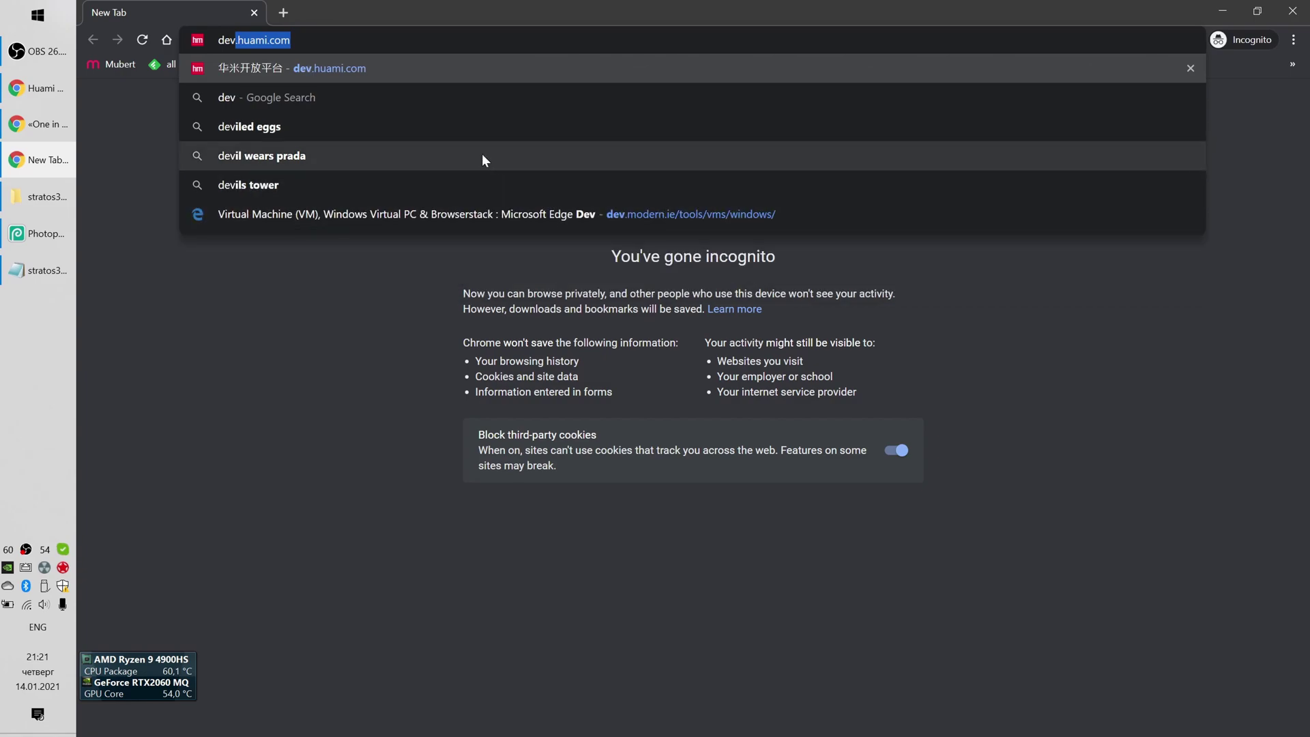
left_click(330, 71)
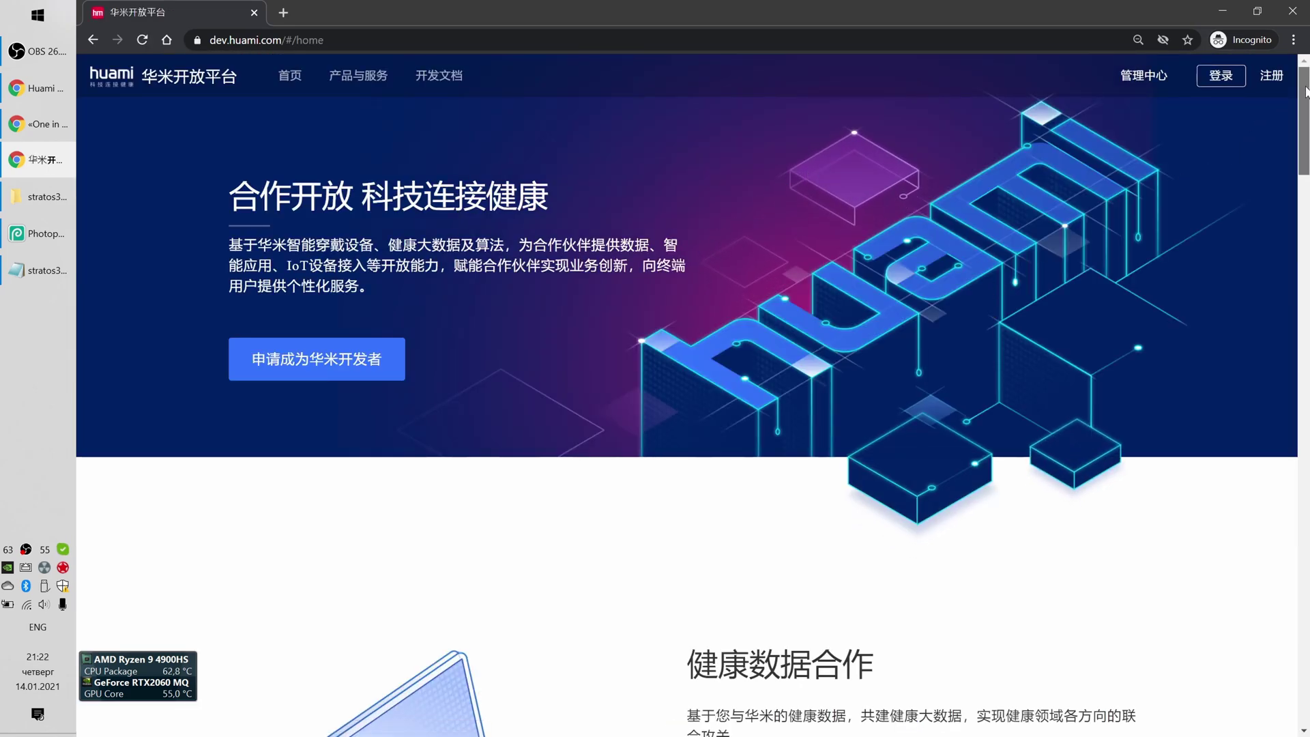
left_click_drag(1304, 121, 1258, 727)
left_click(1130, 675)
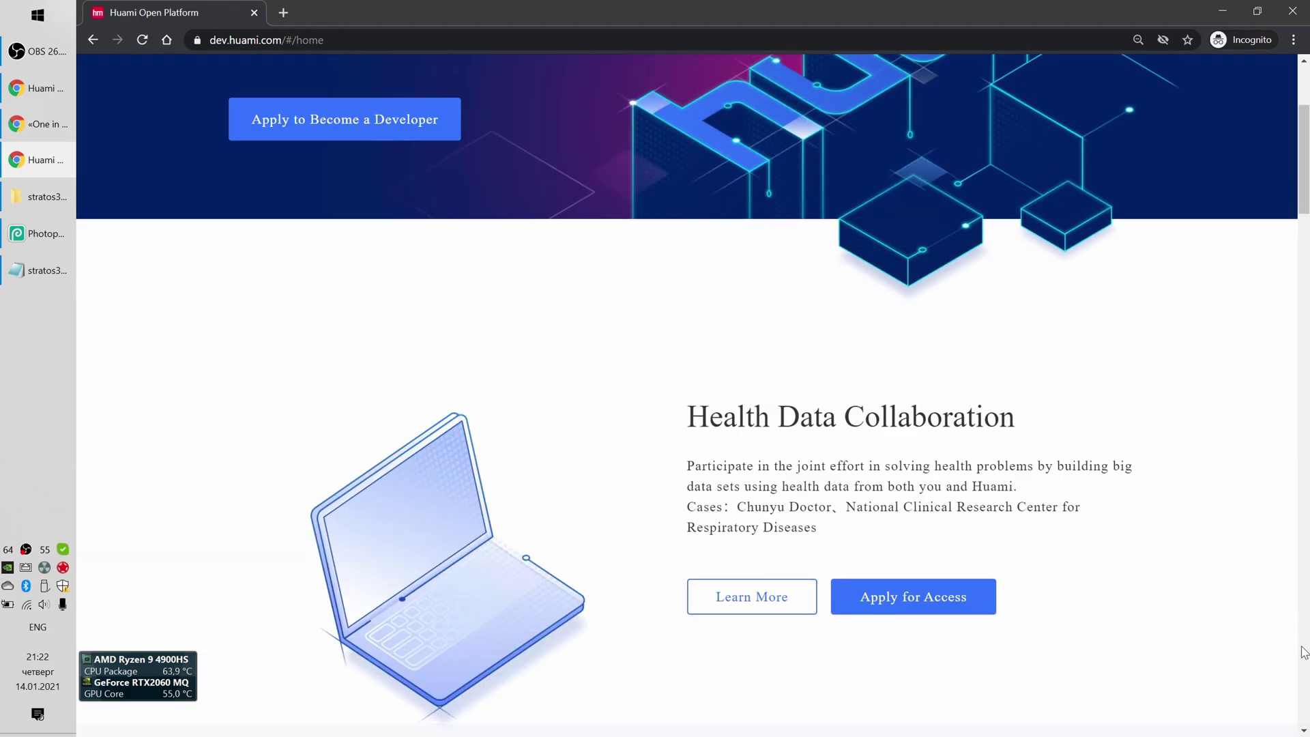
scroll(1102, 308, "up", 3)
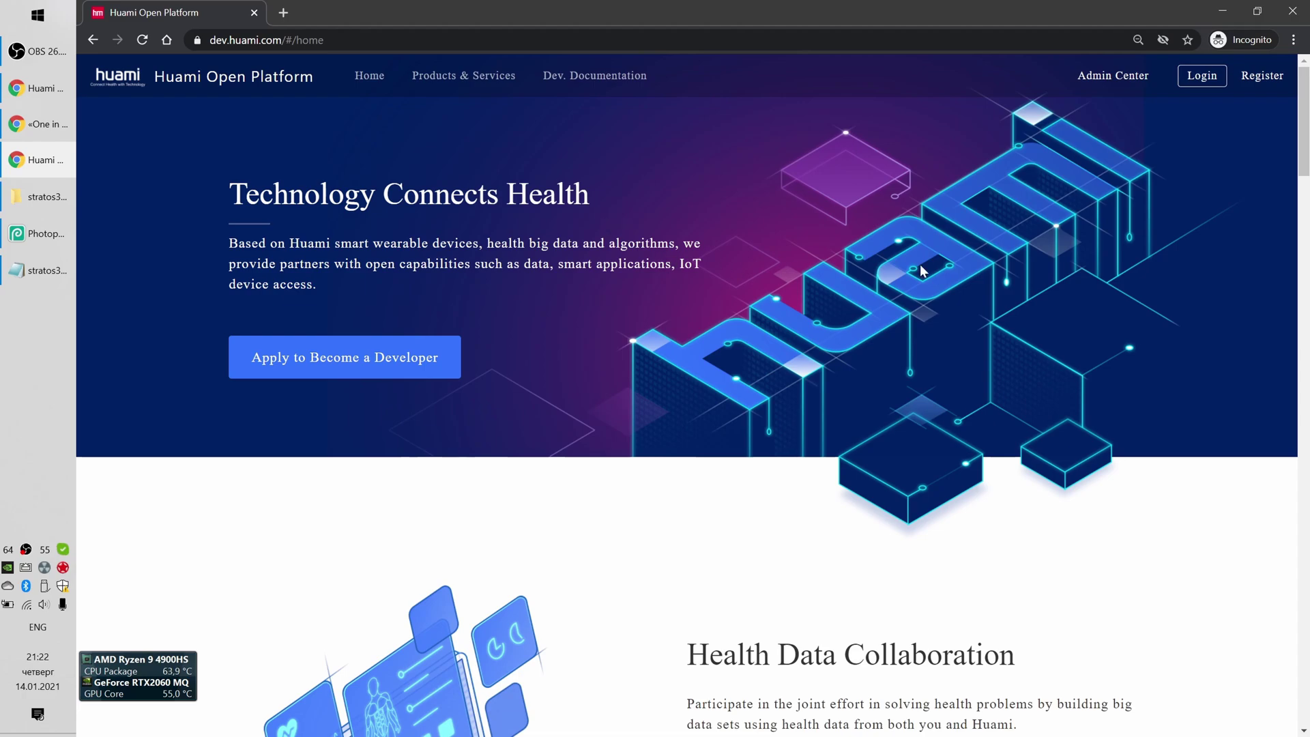
View the login form and the developer sign-up form of the Huami Open Platform, and return to the home page
left_click(1192, 80)
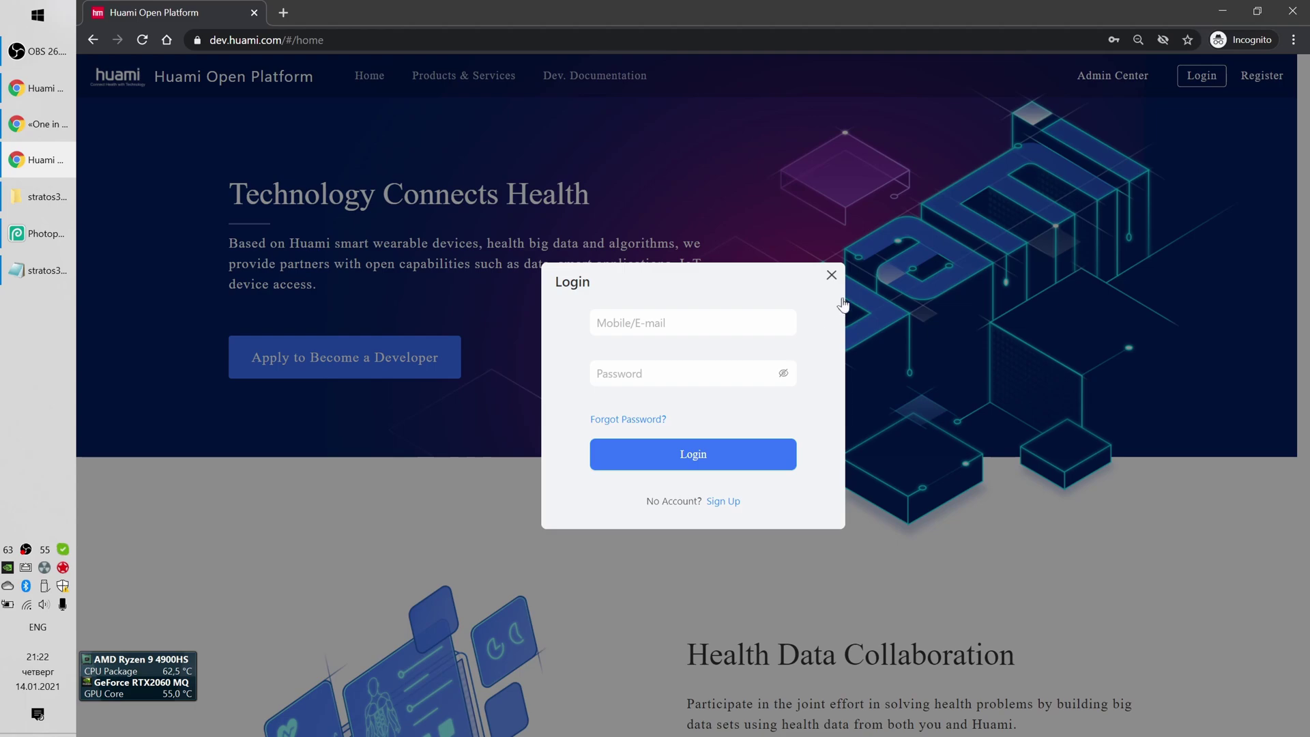
left_click(832, 276)
left_click(1263, 78)
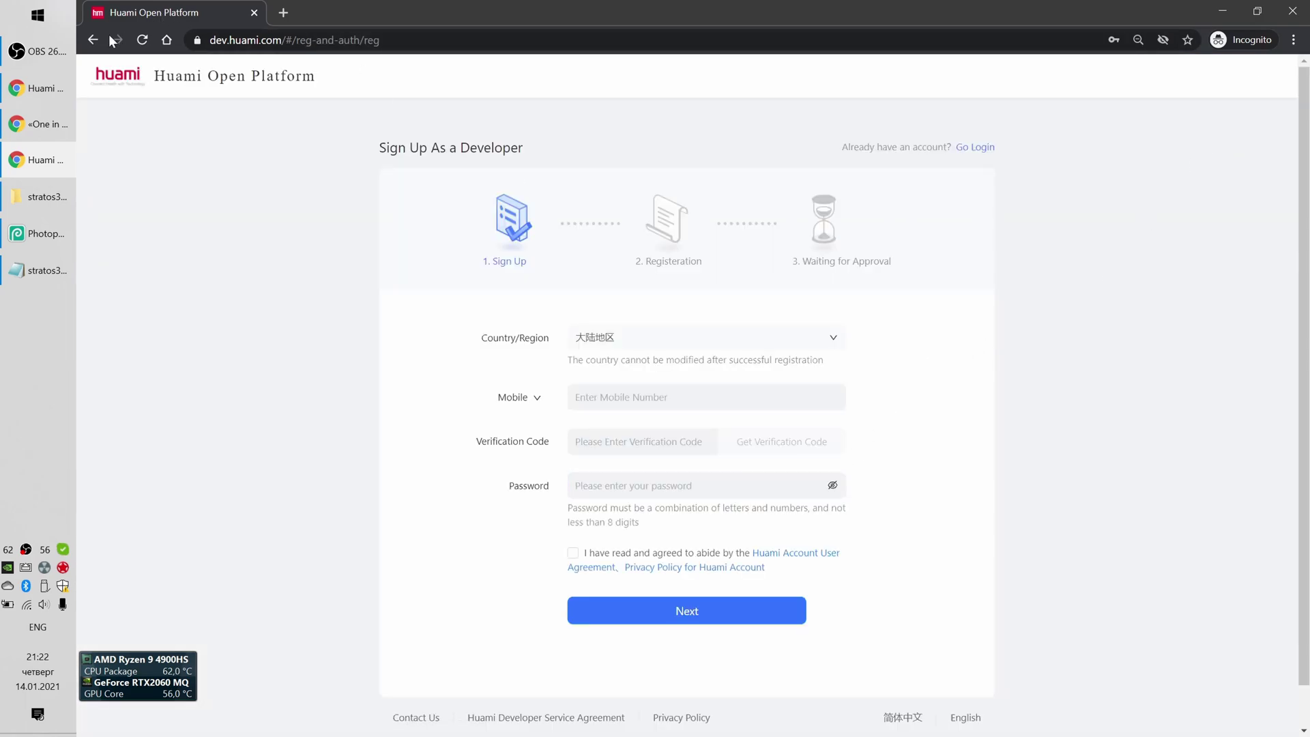
left_click(93, 41)
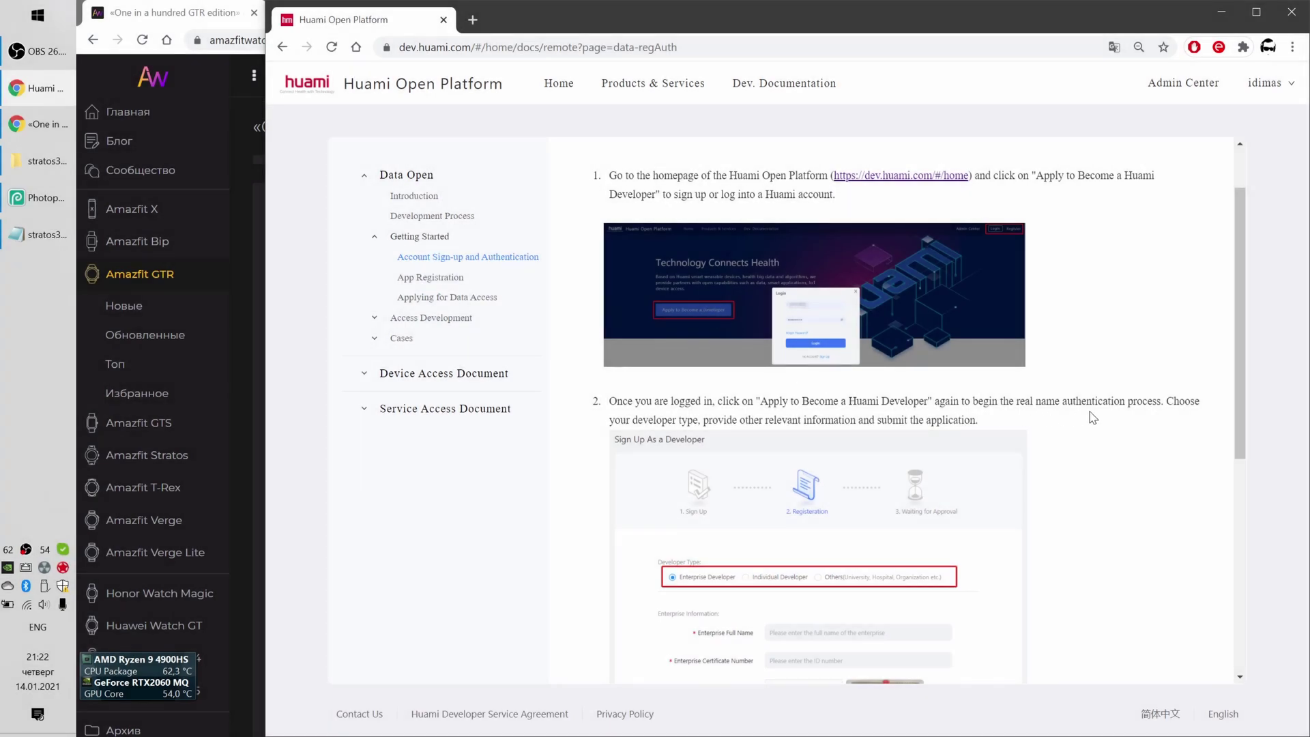
Read the Account Sign-up and Authentication instructions in the Huami documentation, including the developer type and the approval step
scroll(1078, 389, "down", 2)
left_click_drag(760, 248, 928, 248)
scroll(1045, 336, "down", 2)
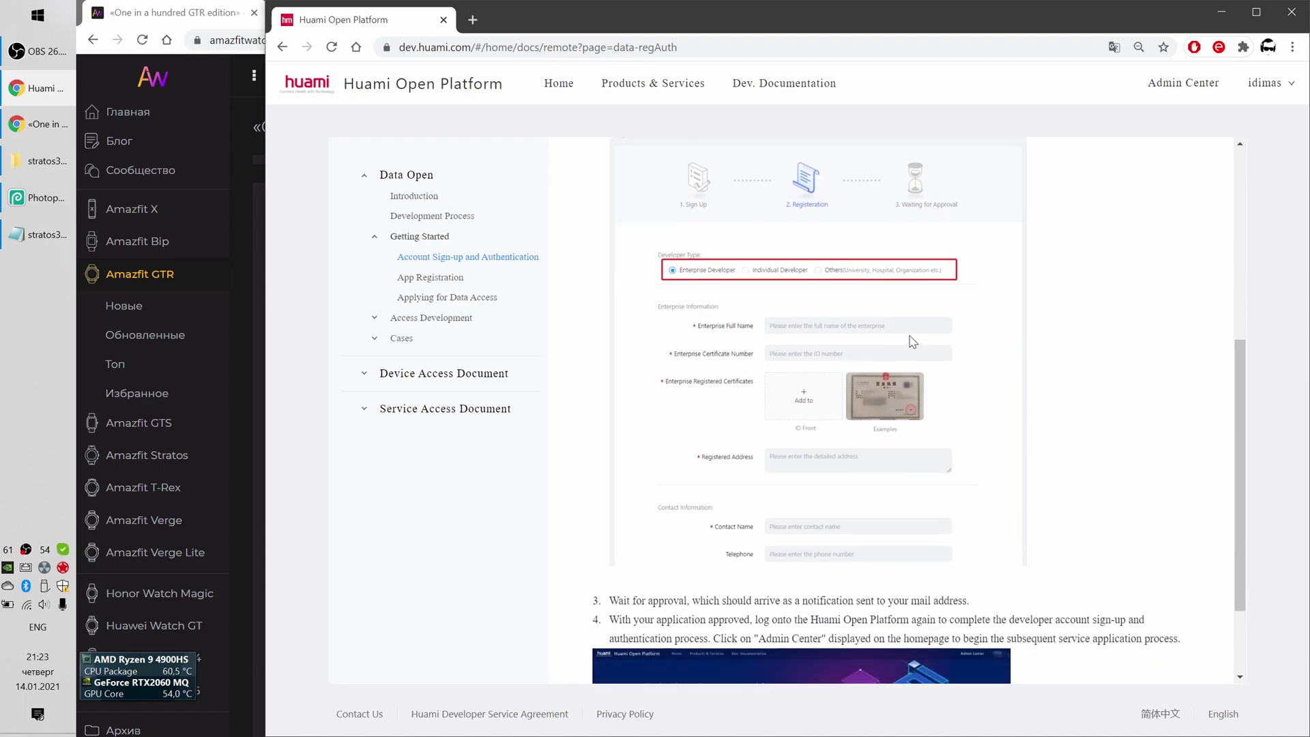
scroll(1112, 318, "down", 2)
scroll(1108, 308, "up", 2)
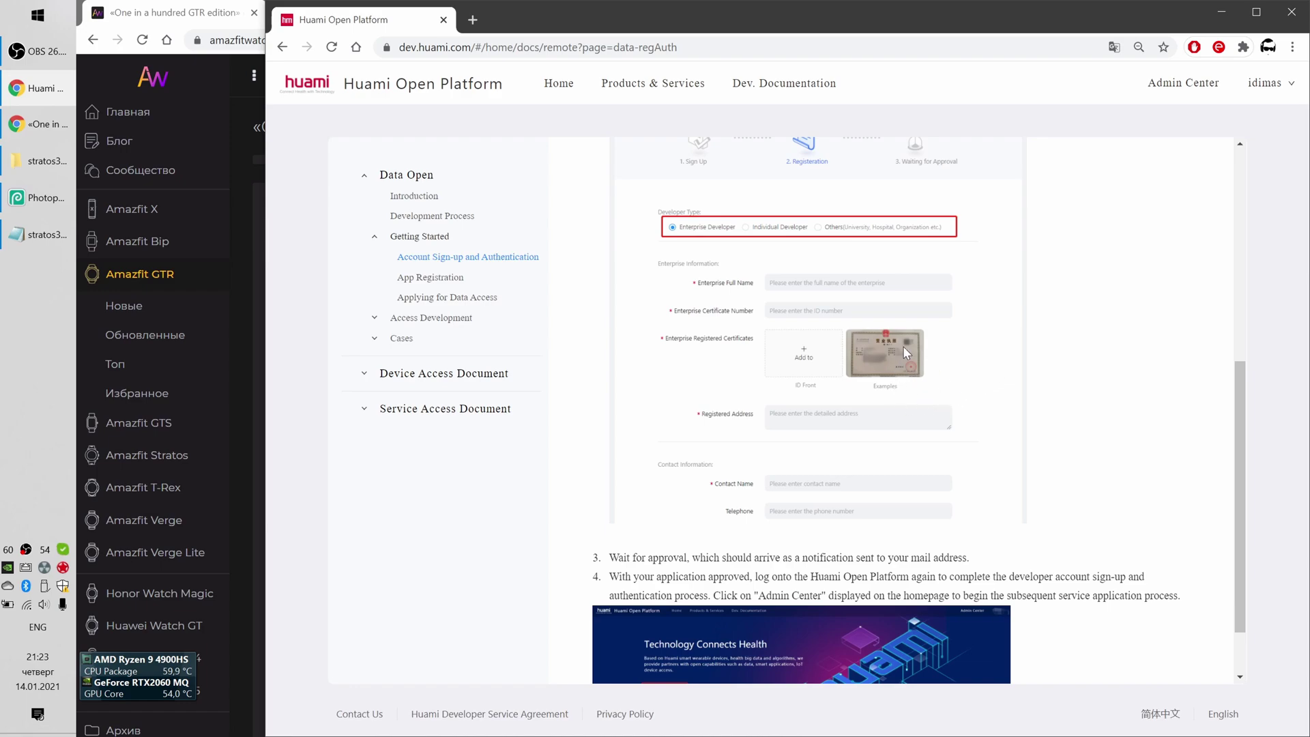
scroll(953, 396, "down", 1)
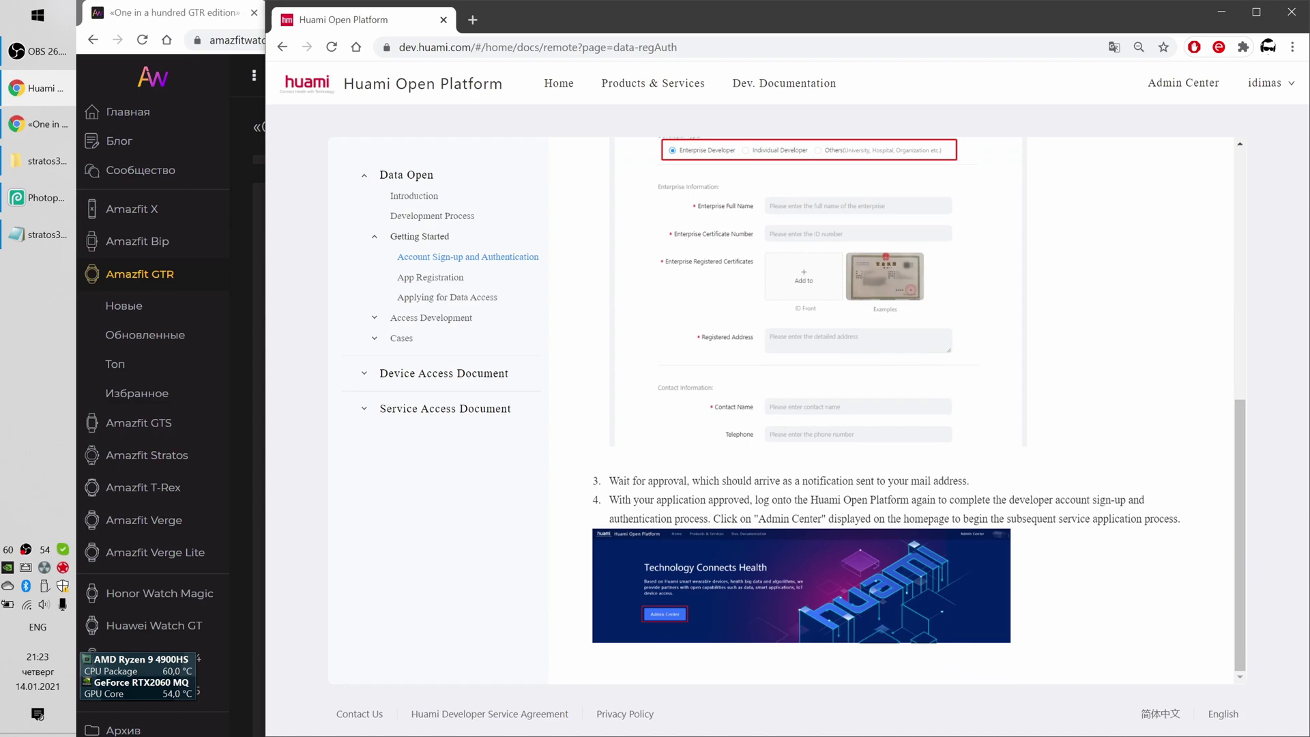
left_click_drag(609, 480, 989, 487)
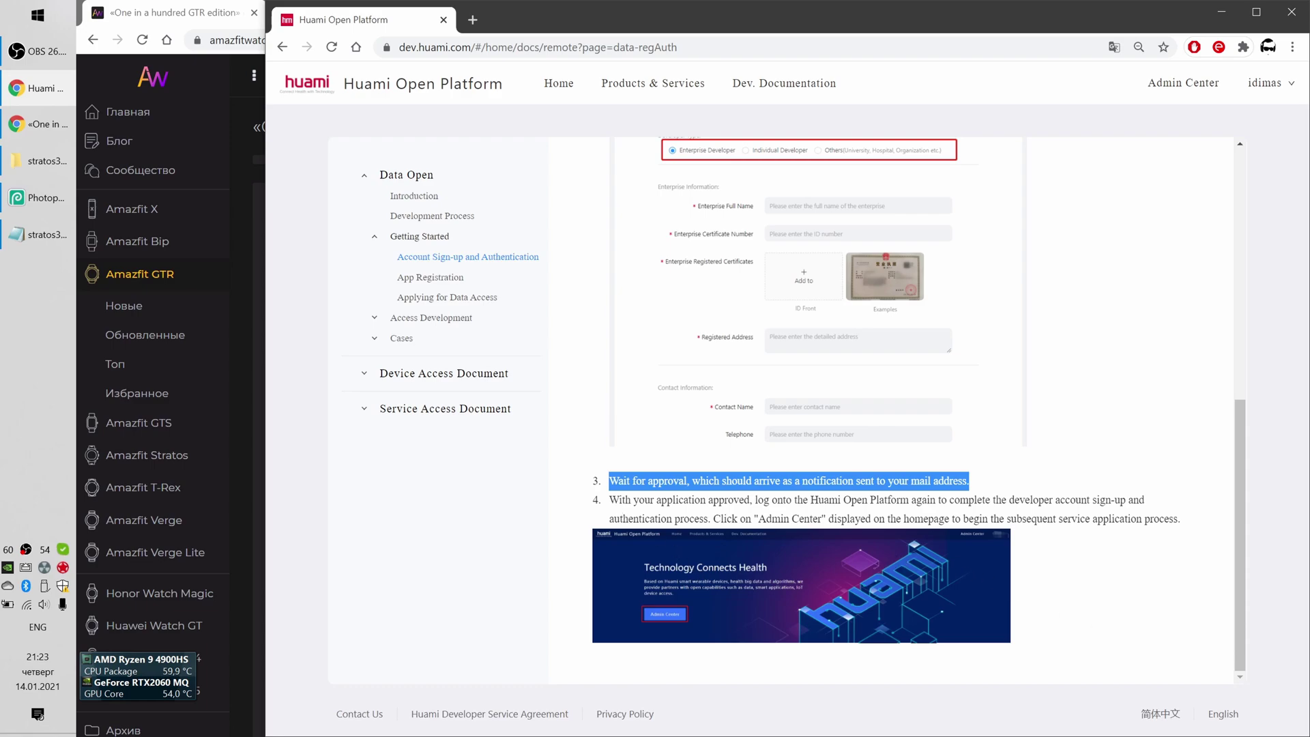
left_click(751, 587)
scroll(751, 410, "up", 8)
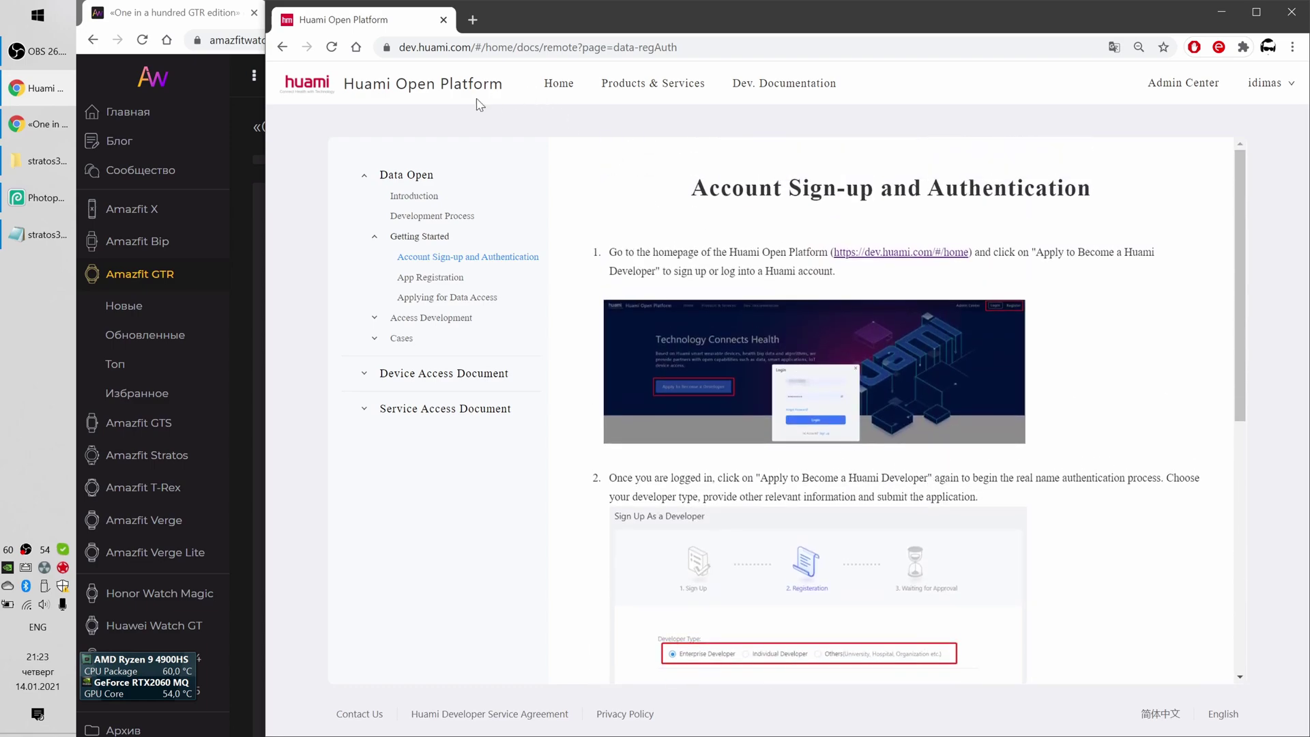
Go to the Admin Center from the Huami home page and open the watch face integration tool under Service Access
left_click(295, 84)
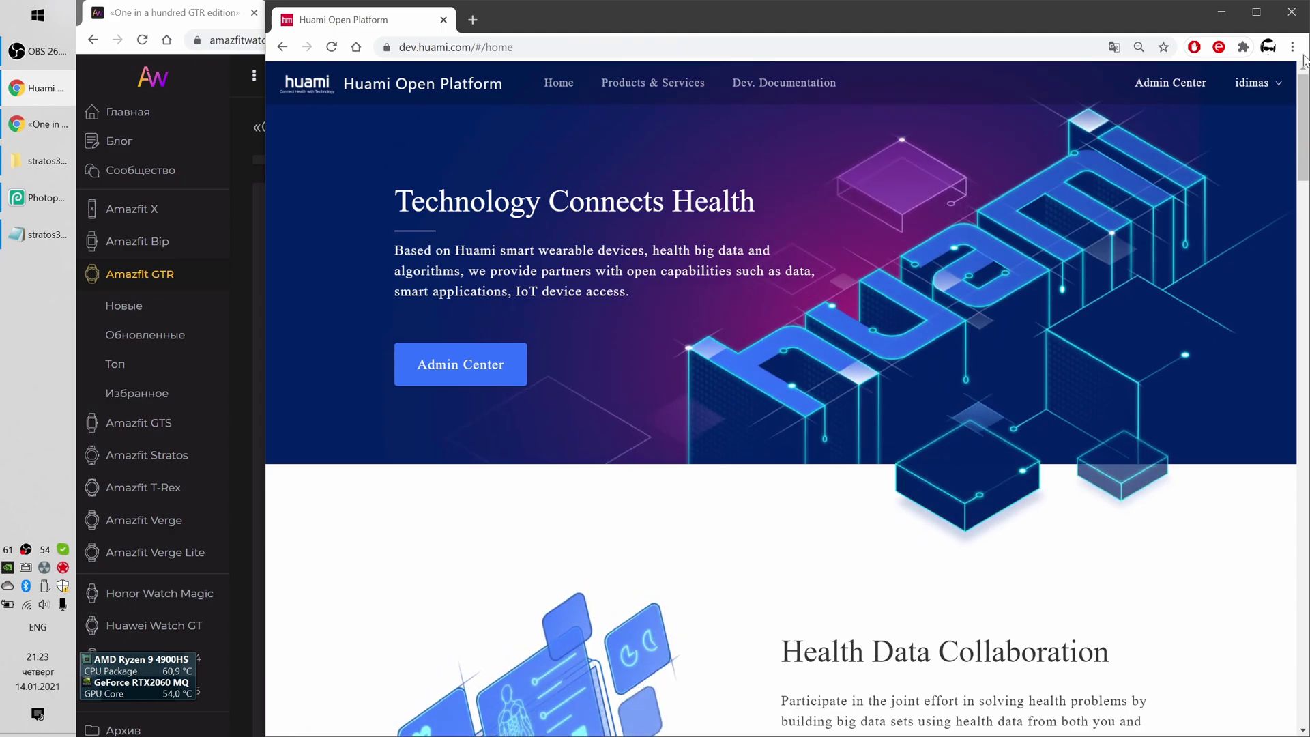
left_click(461, 368)
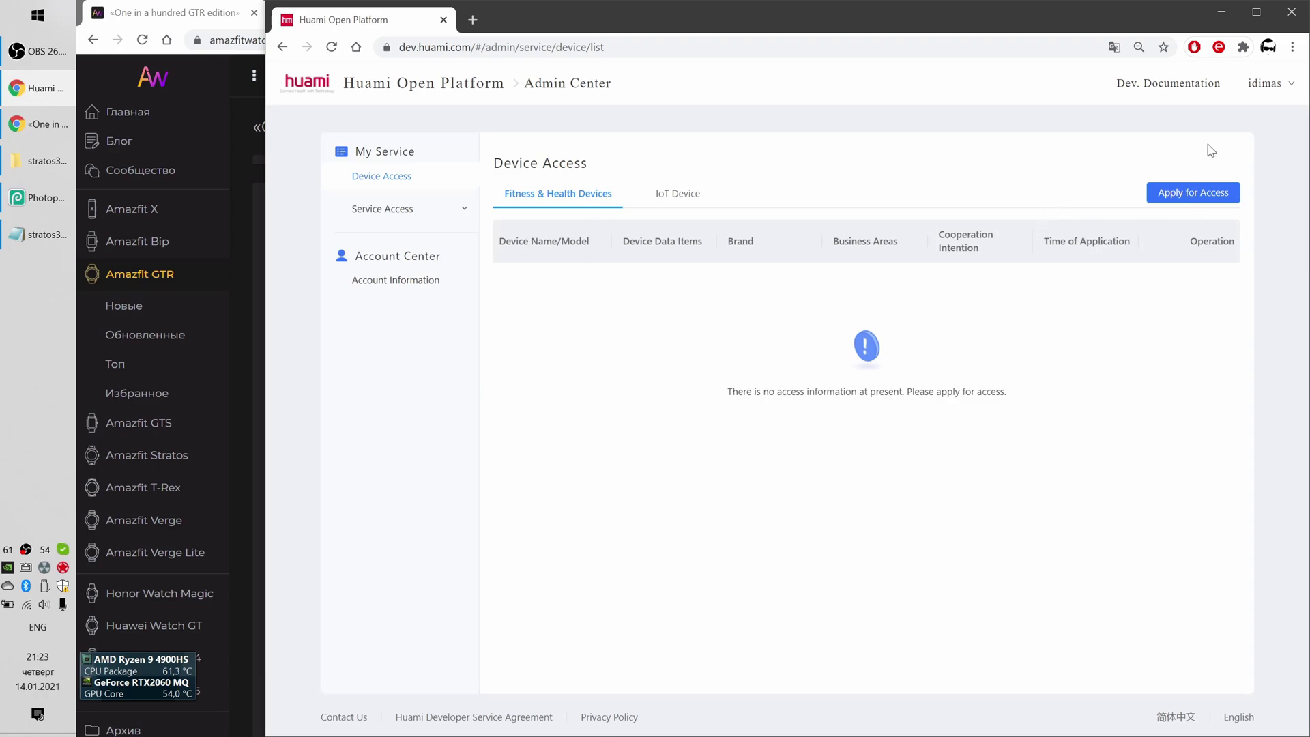
left_click(463, 212)
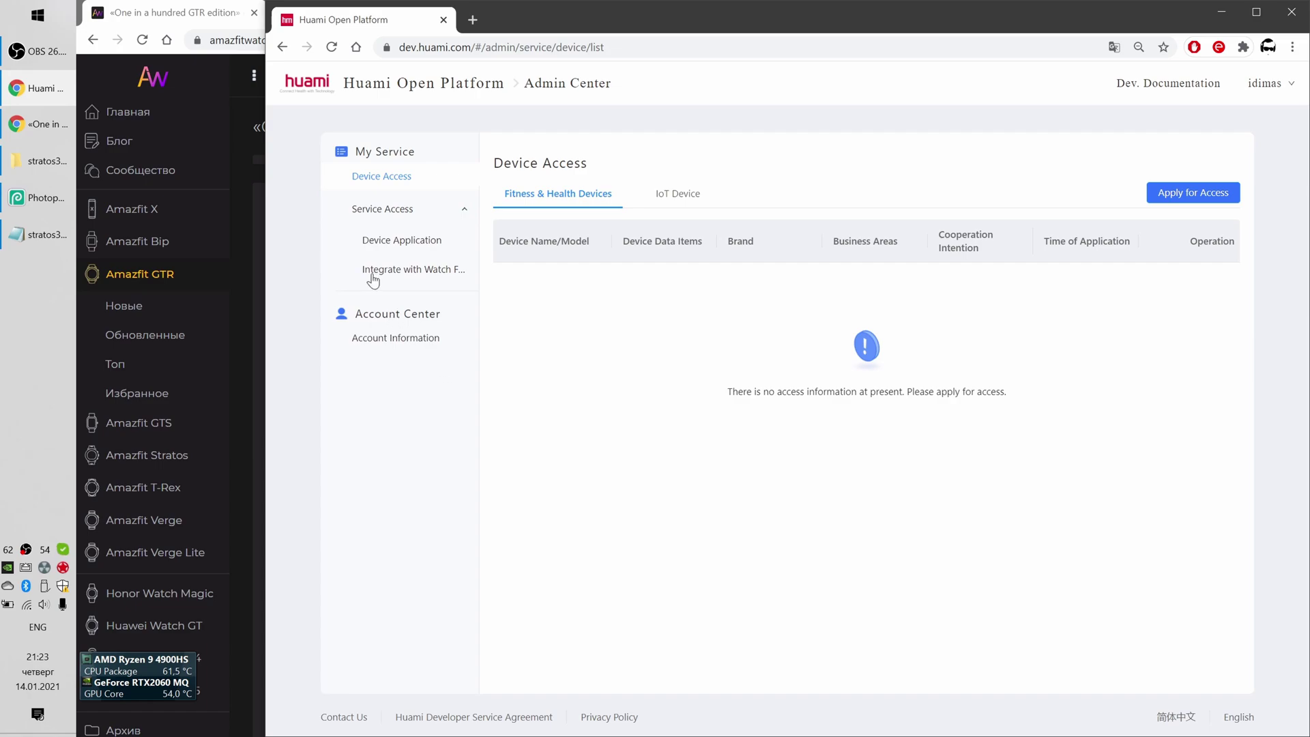
left_click(434, 273)
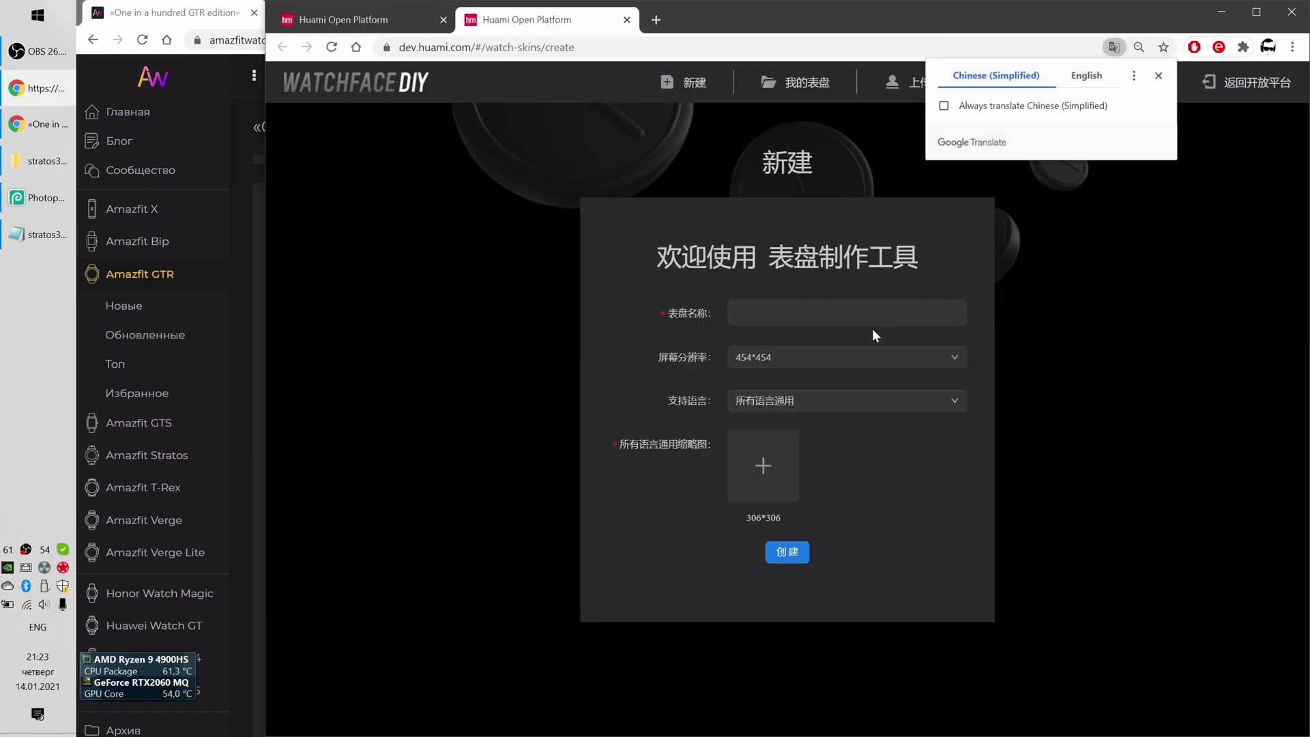
Translate the watch face maker page from Chinese into English
left_click(1137, 262)
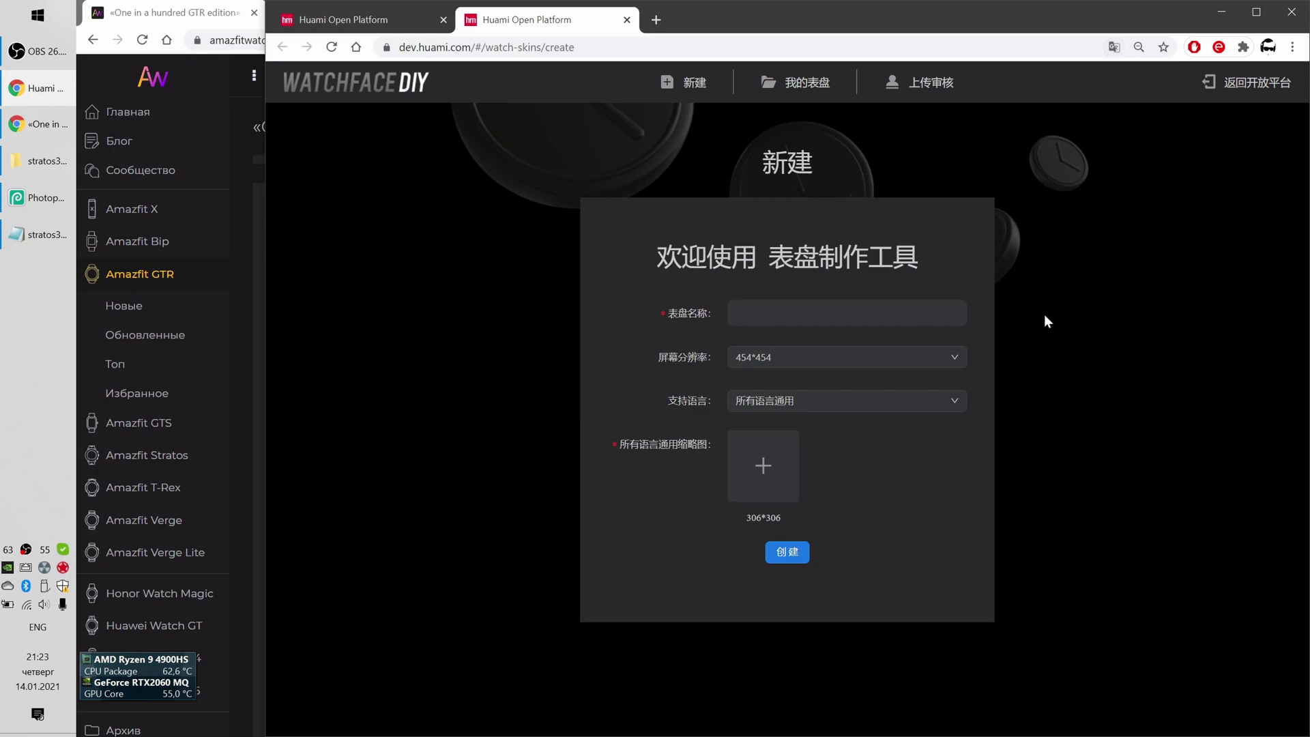
right_click(1132, 257)
left_click(1141, 423)
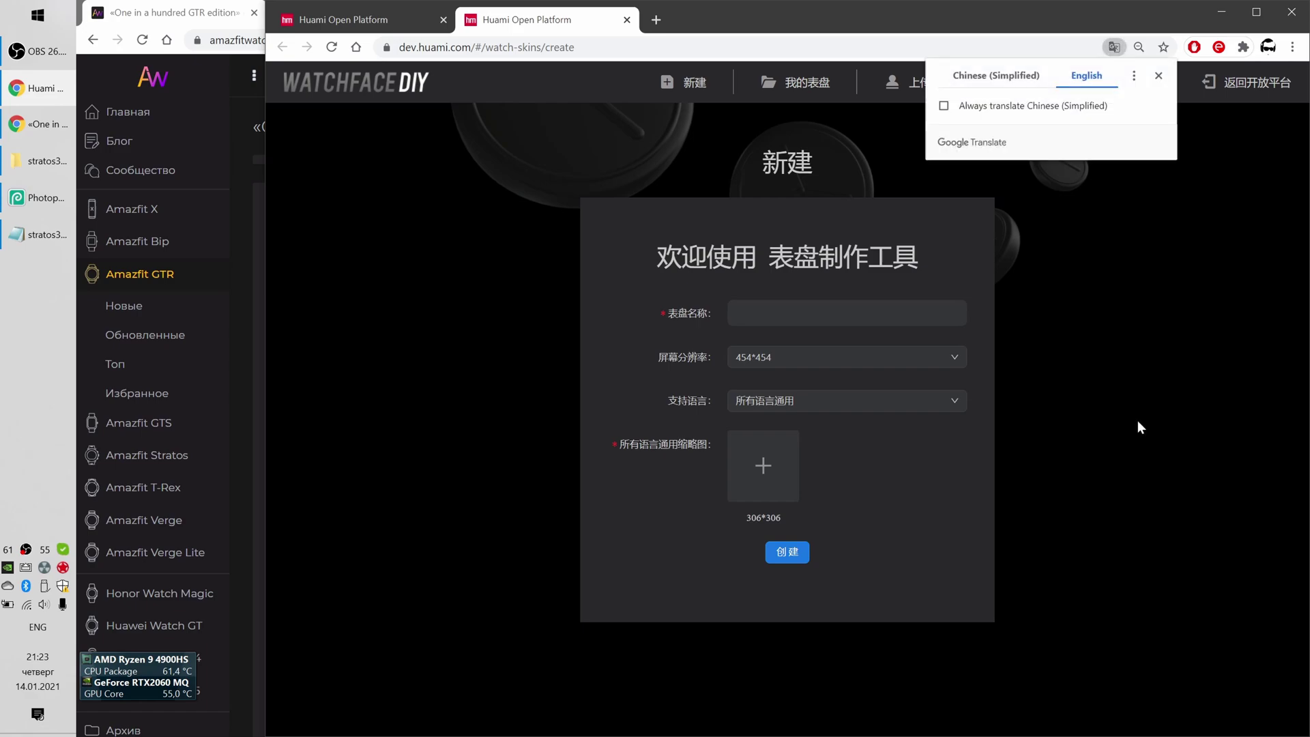
left_click(1080, 358)
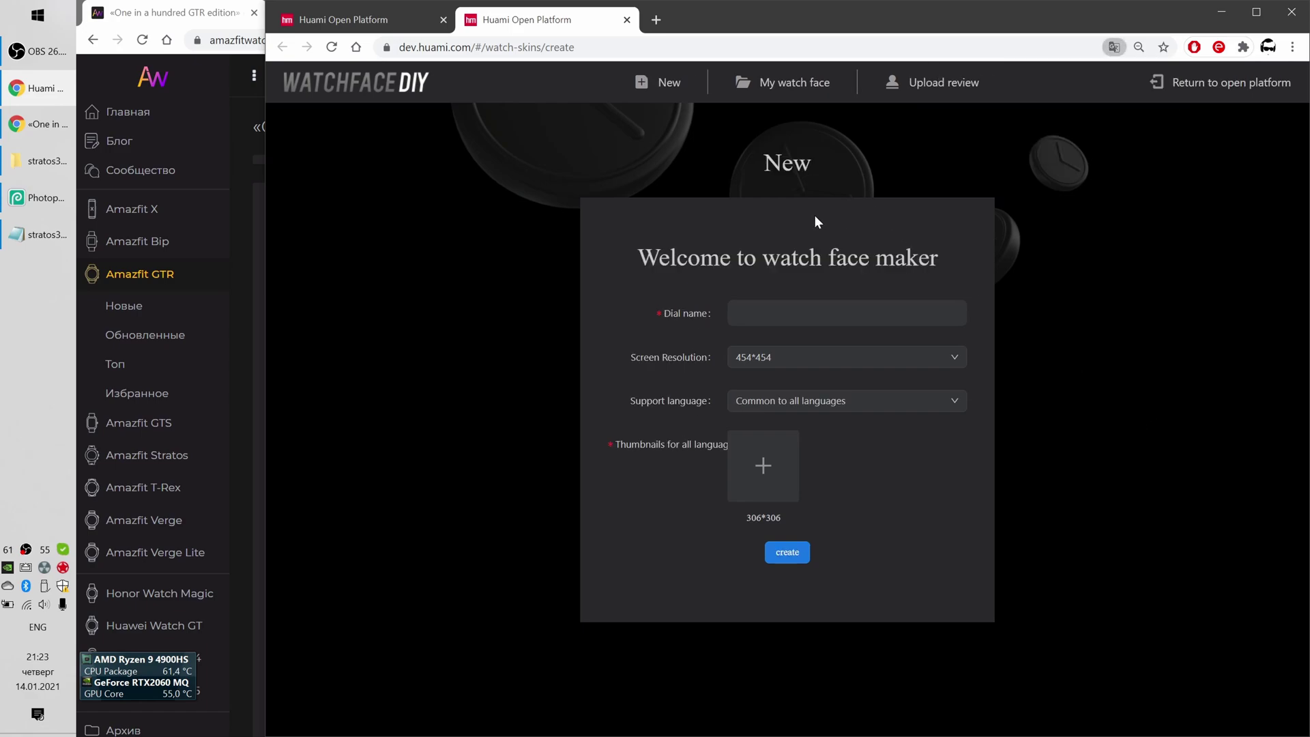
Name the new dial "test" with a 454*454 screen resolution and support language Common to all languages
left_click(846, 308)
type("test")
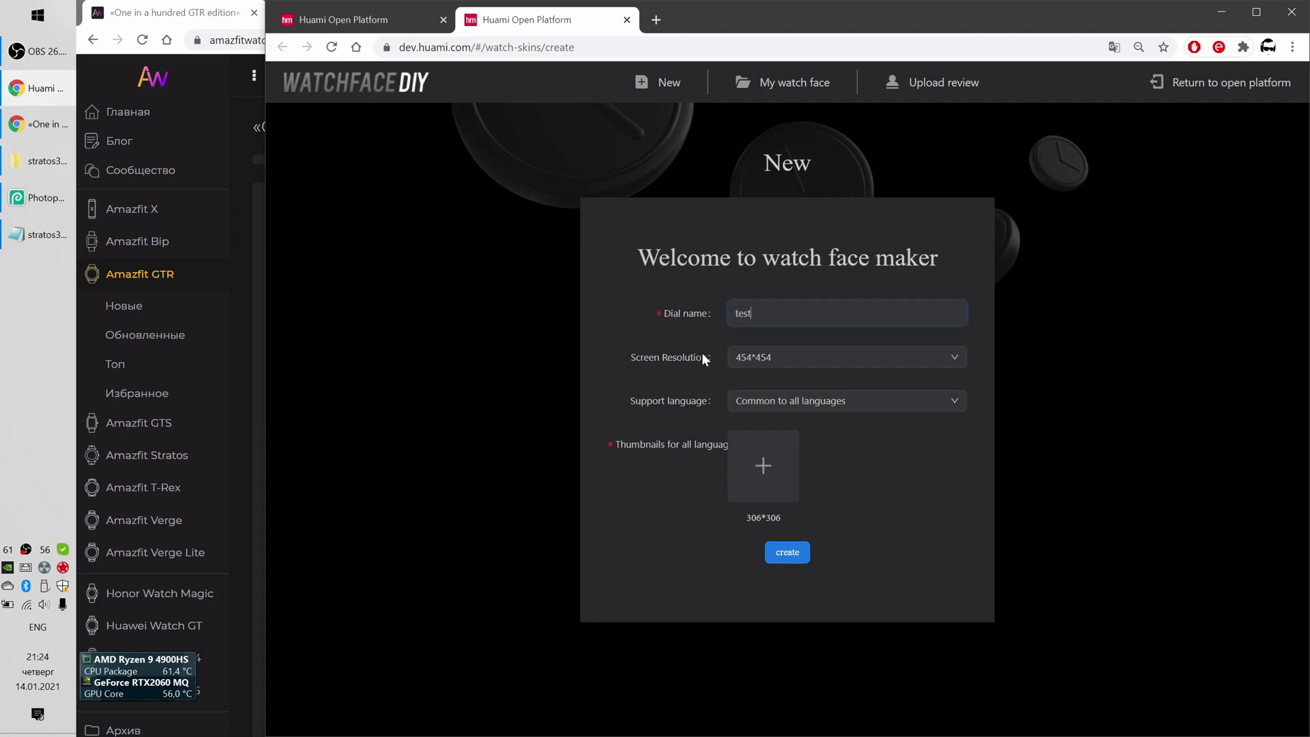
left_click(846, 360)
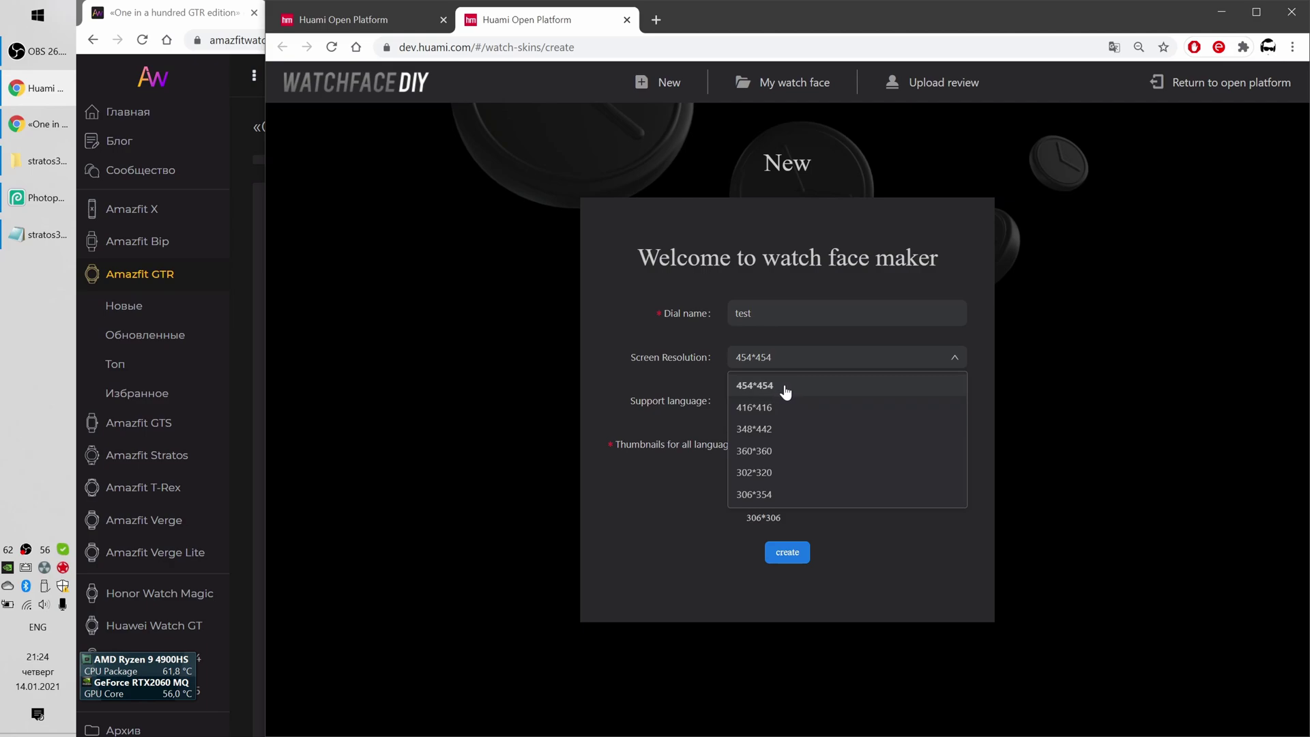
left_click(707, 390)
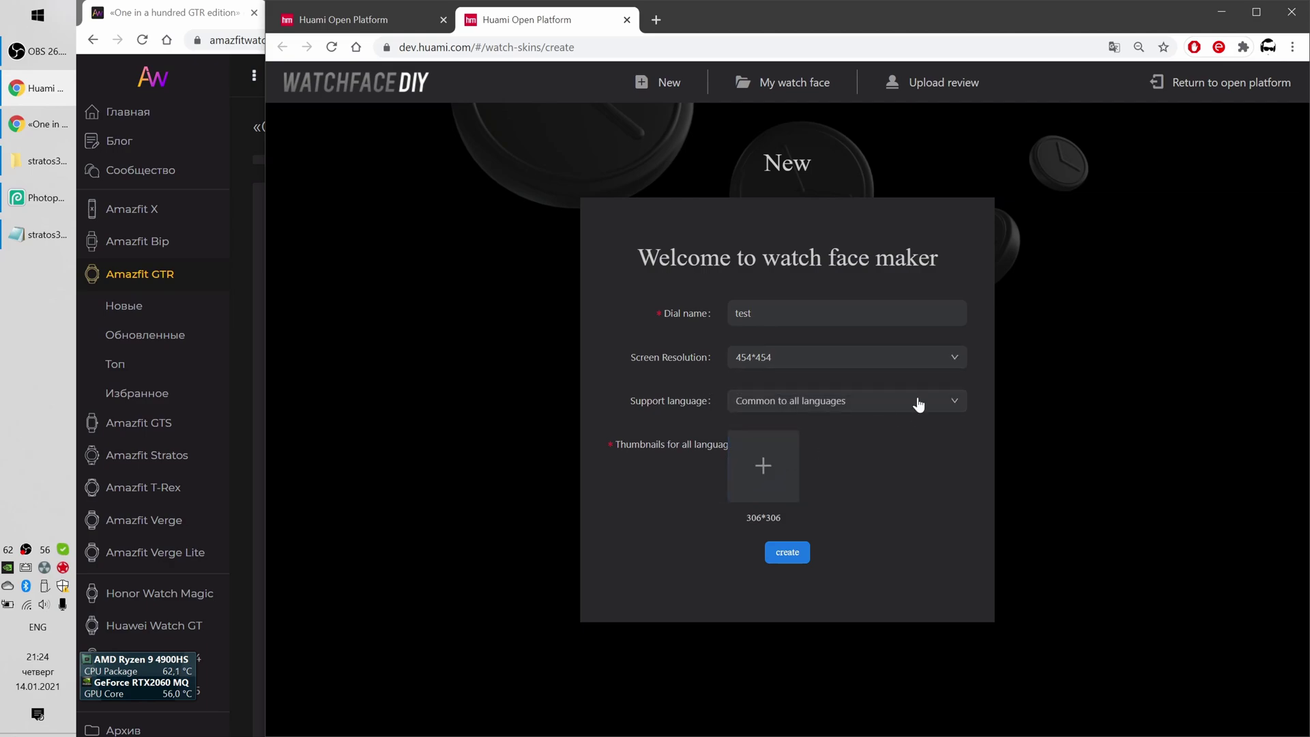
left_click(896, 408)
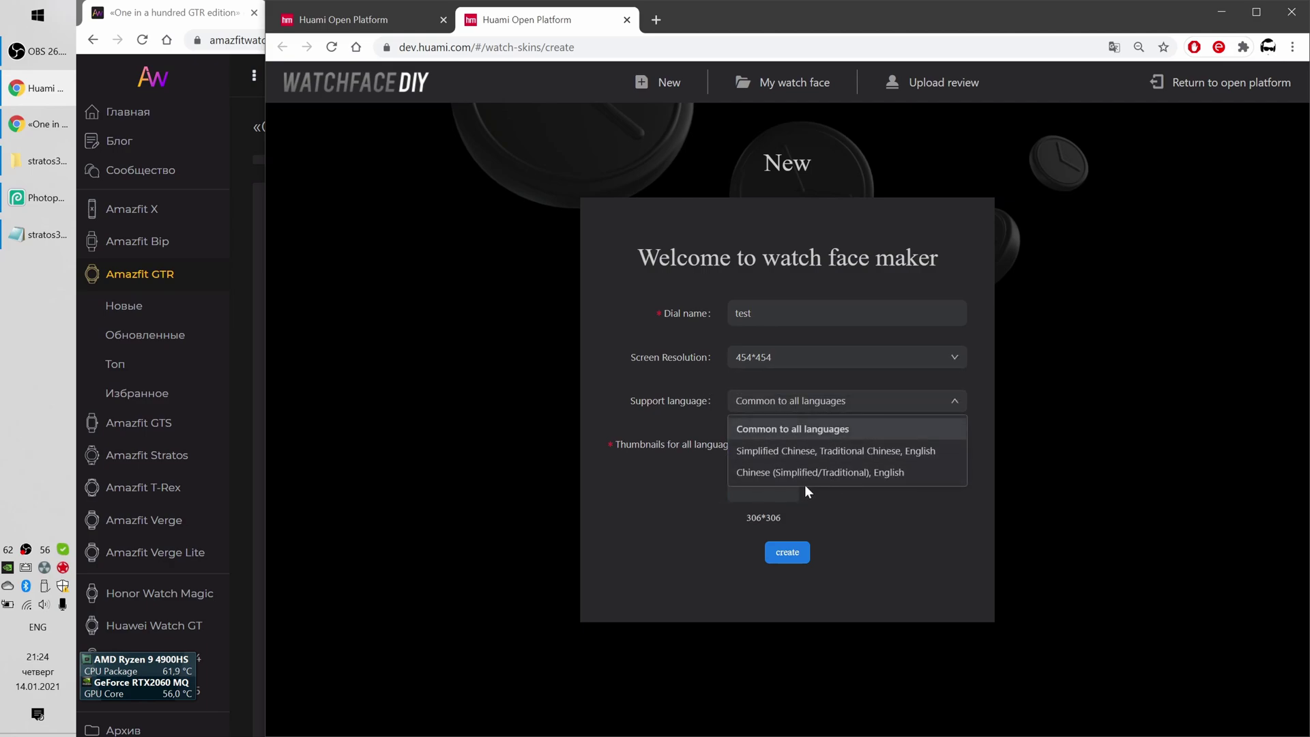
left_click(807, 432)
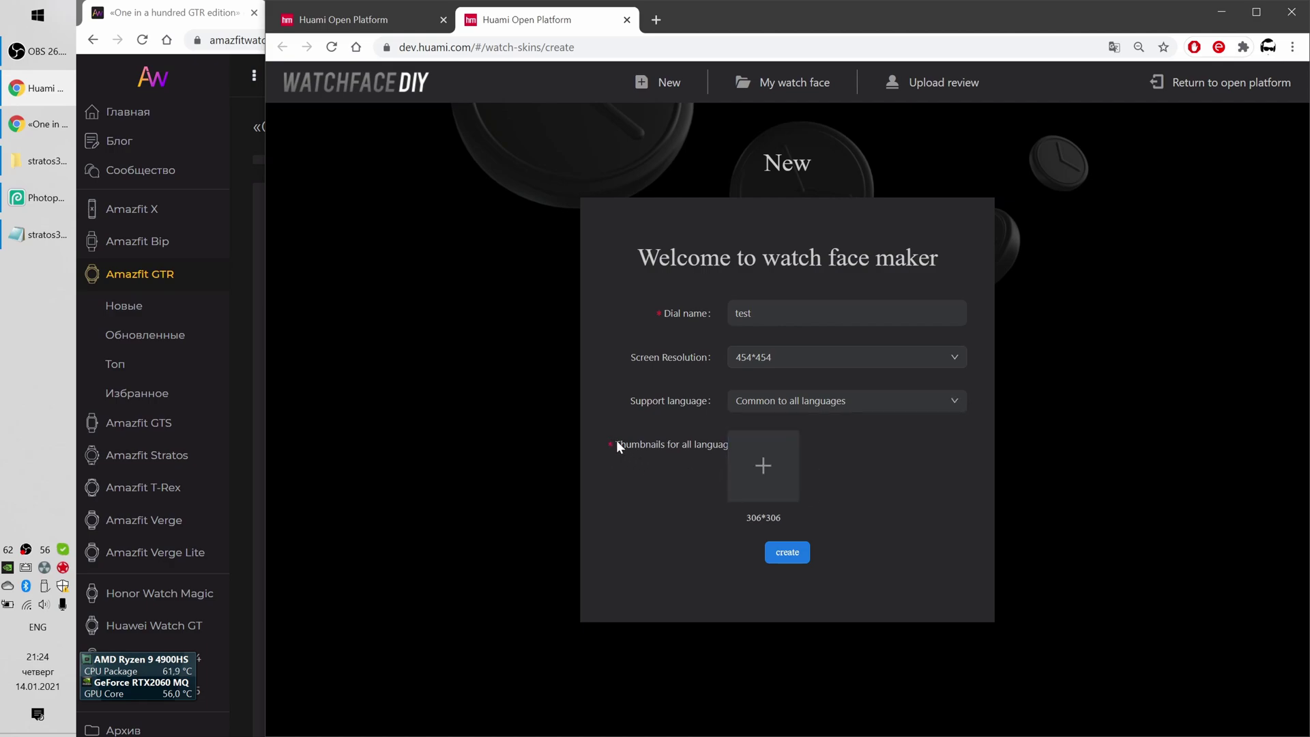
Upload the stratos3v3306 image as the dial's thumbnail and create the watch face
left_click(763, 464)
left_click(769, 465)
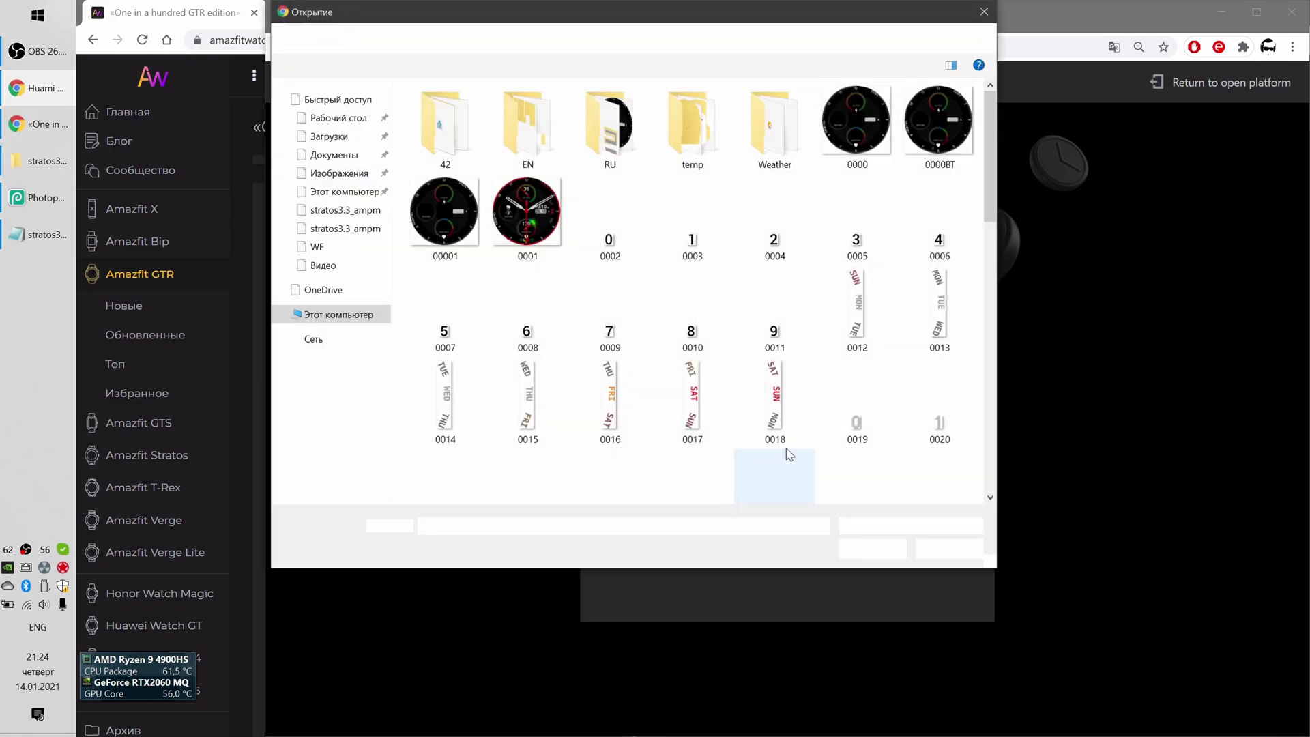
left_click(825, 348)
scroll(826, 347, "down", 10)
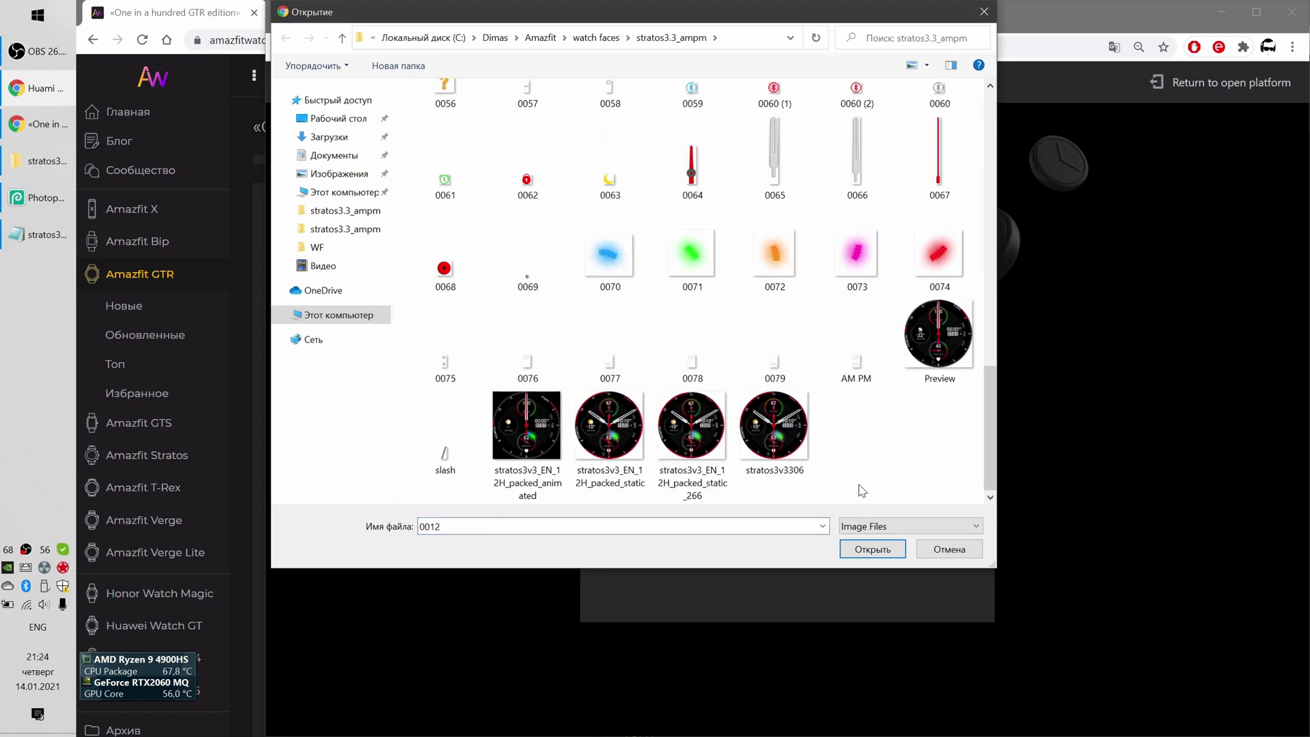
double_click(778, 425)
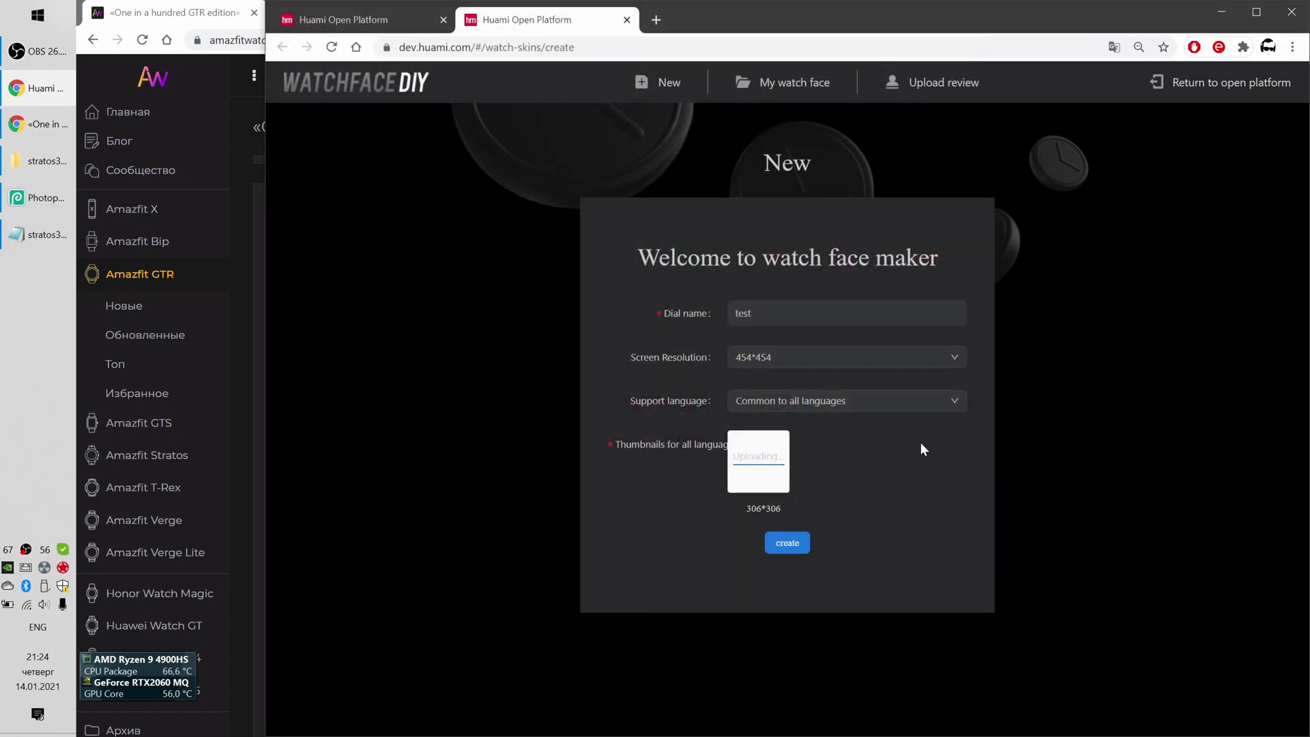
left_click(792, 546)
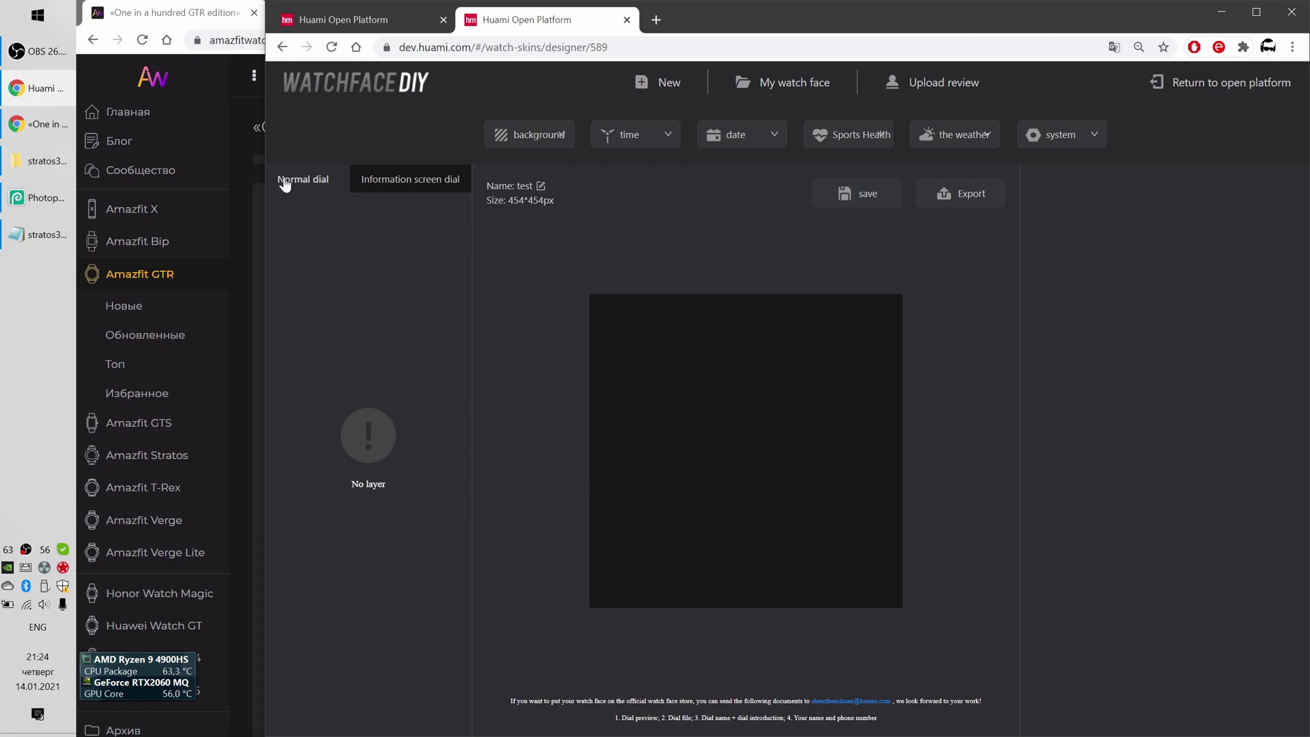
Look at the information screen dial, return to the normal dial and add a background layer to it
left_click(401, 181)
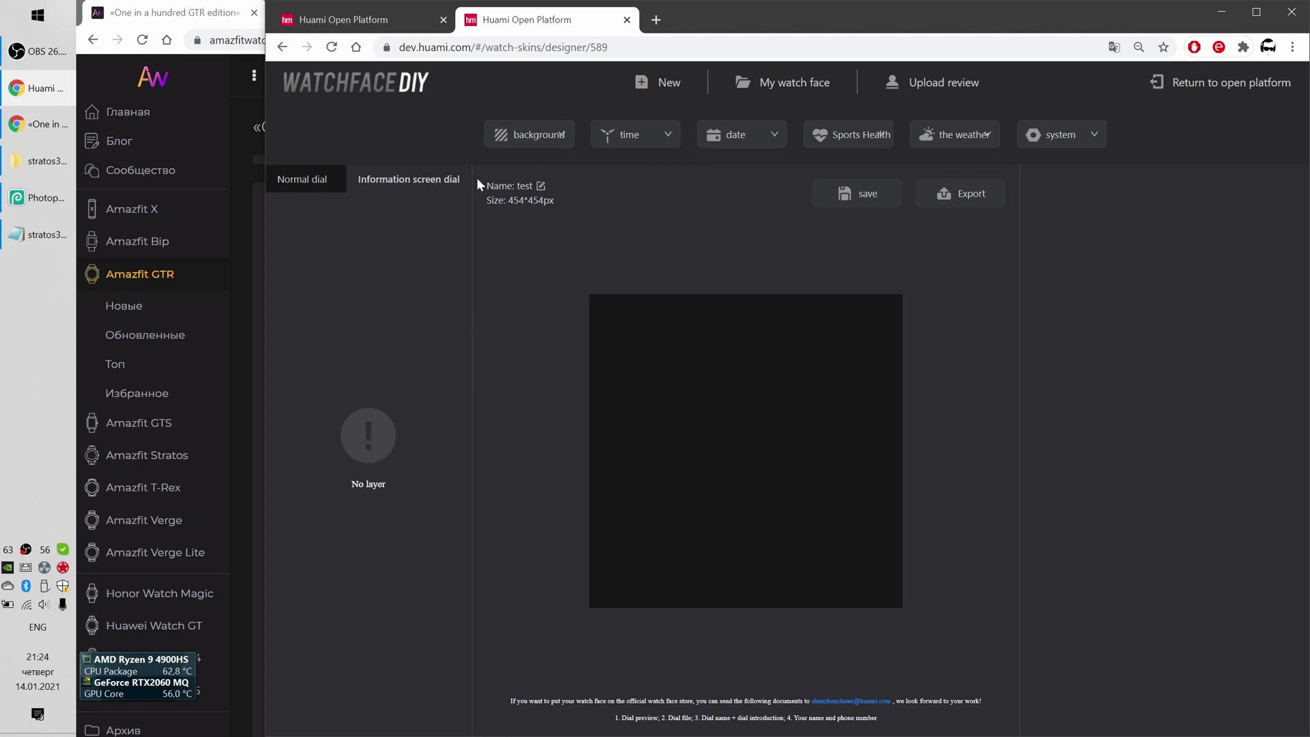
left_click(314, 185)
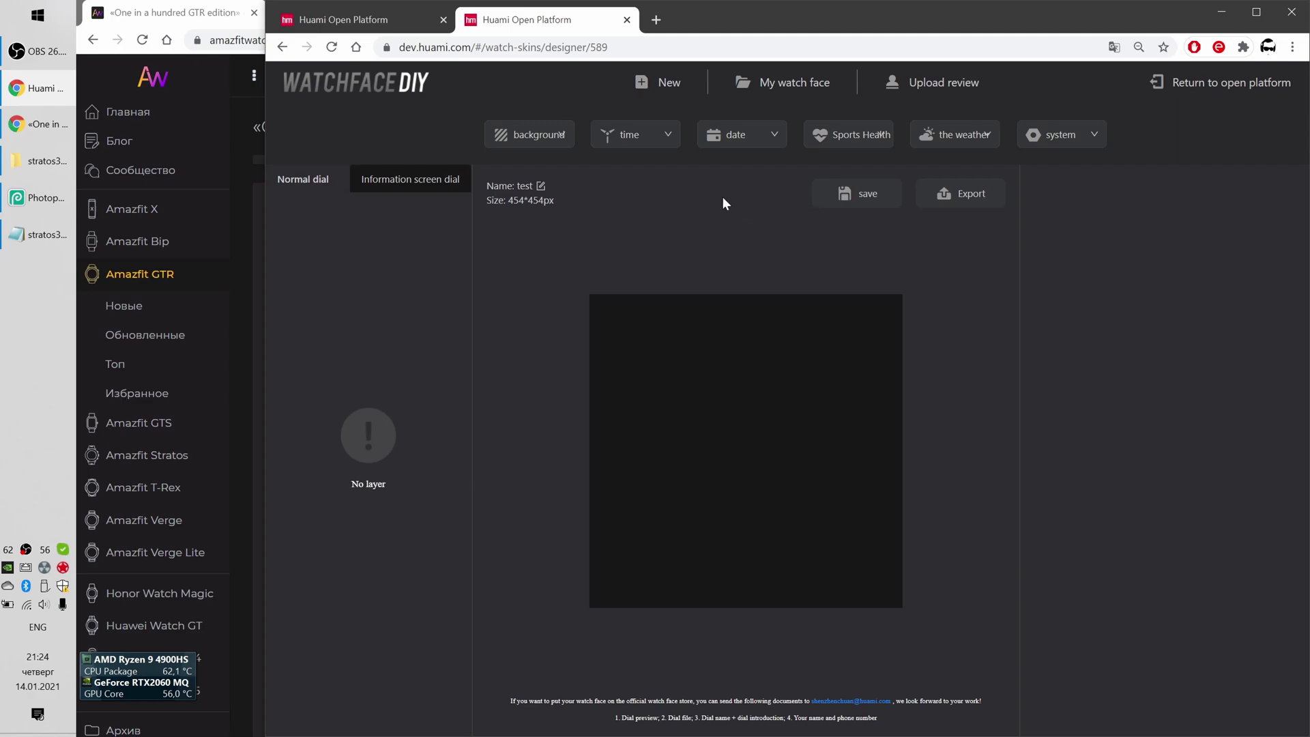
left_click(539, 136)
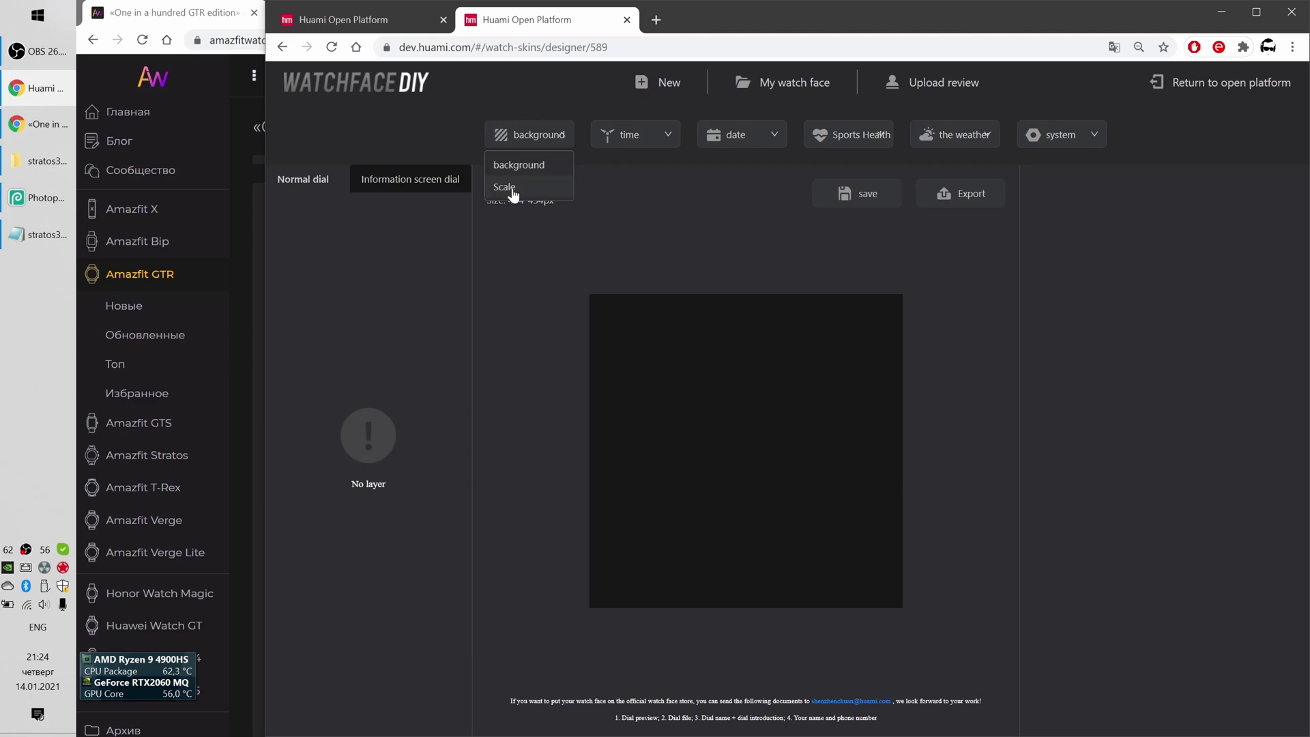
left_click(524, 166)
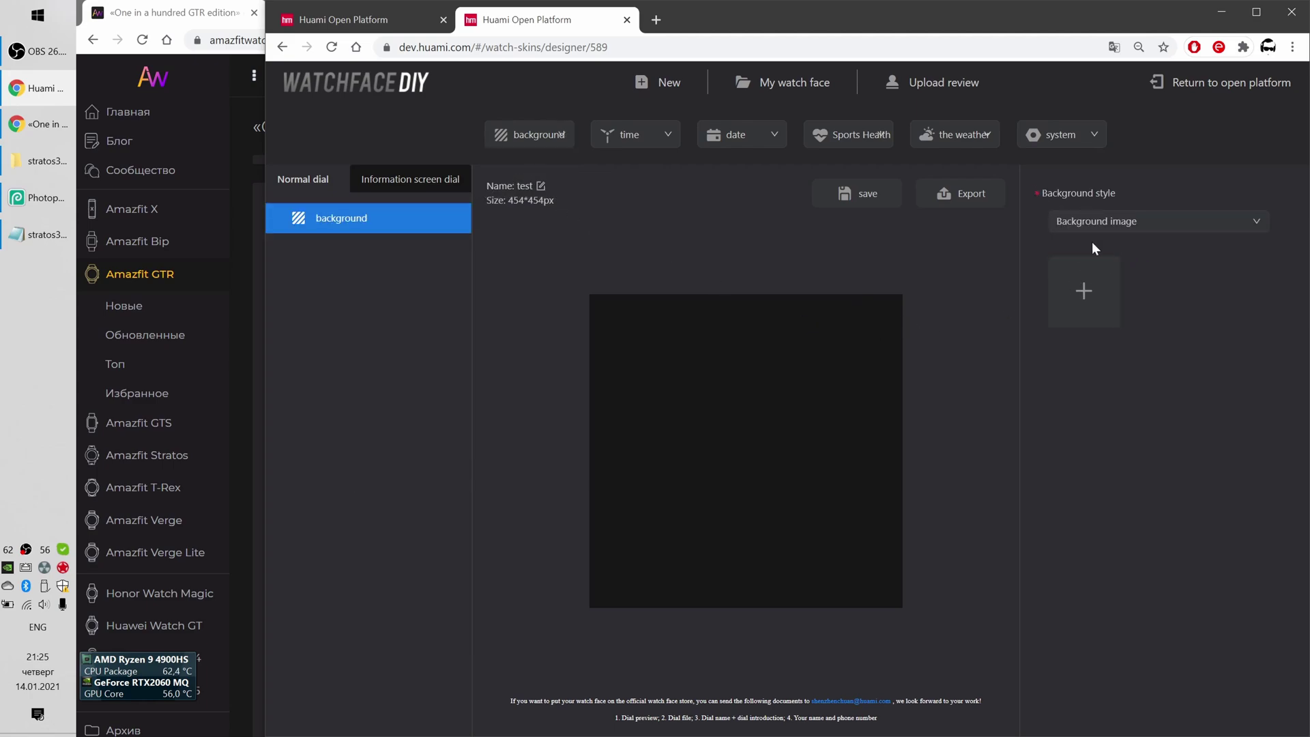
Try the solid color style on the background layer and return it to the background image style
left_click(1172, 226)
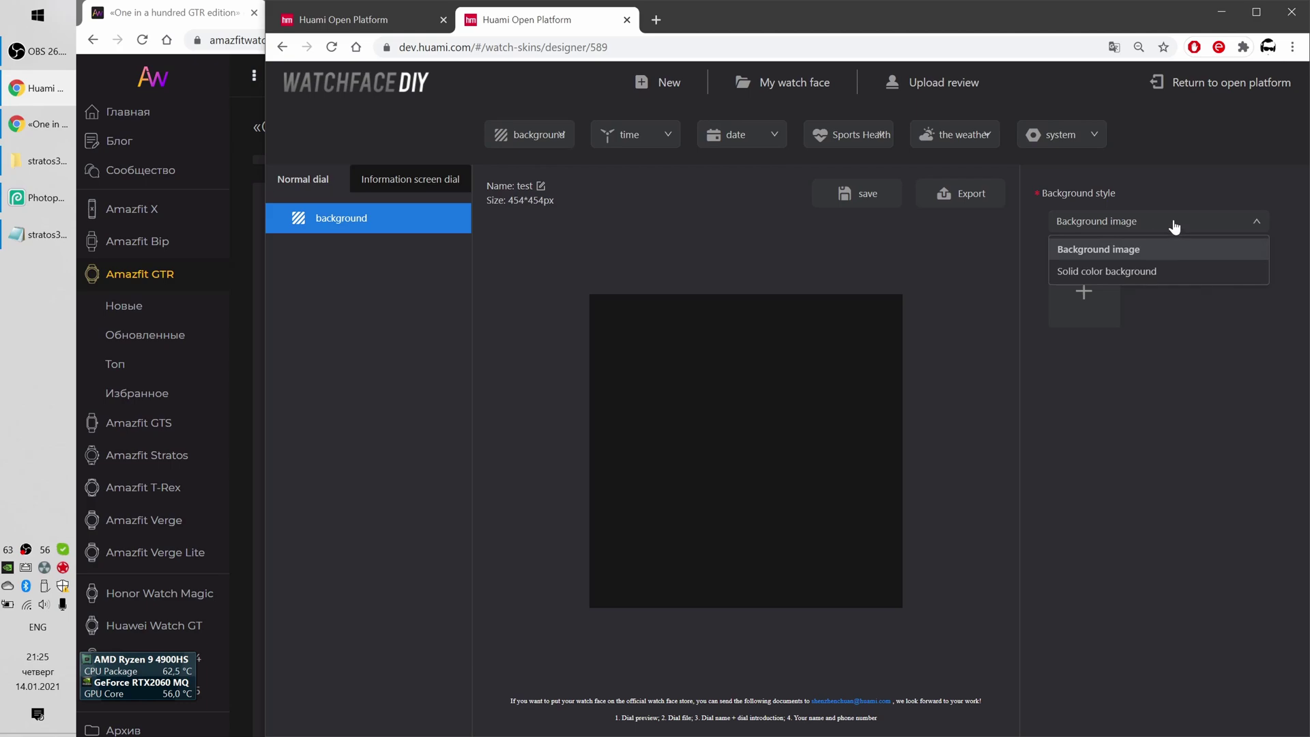
left_click(1174, 226)
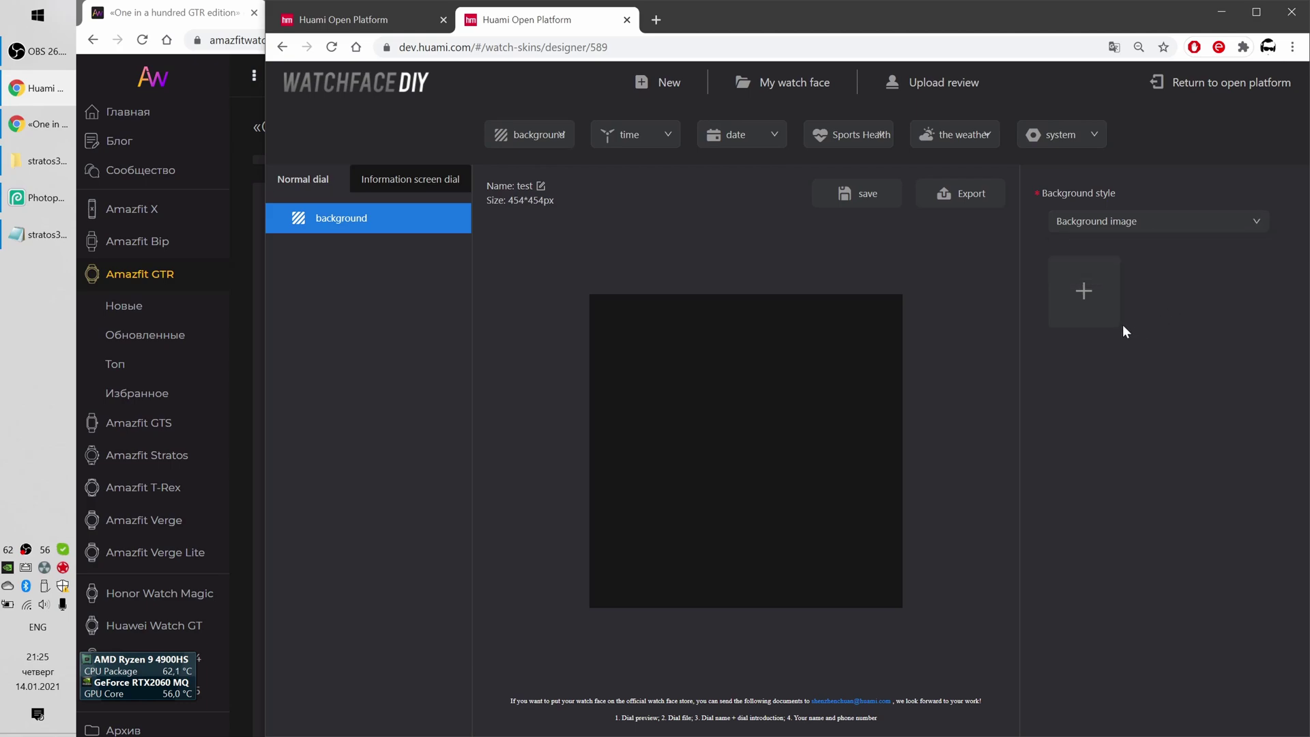
left_click(1114, 232)
left_click(1131, 273)
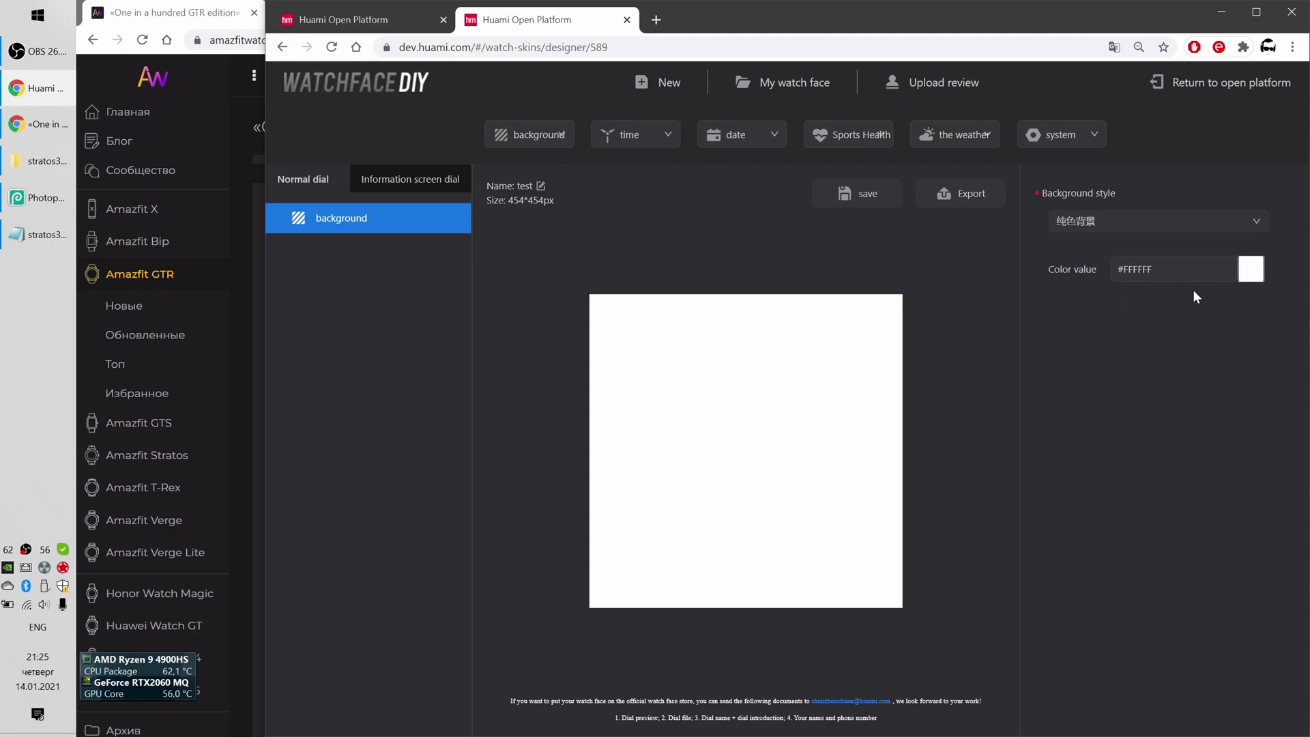
left_click(1108, 229)
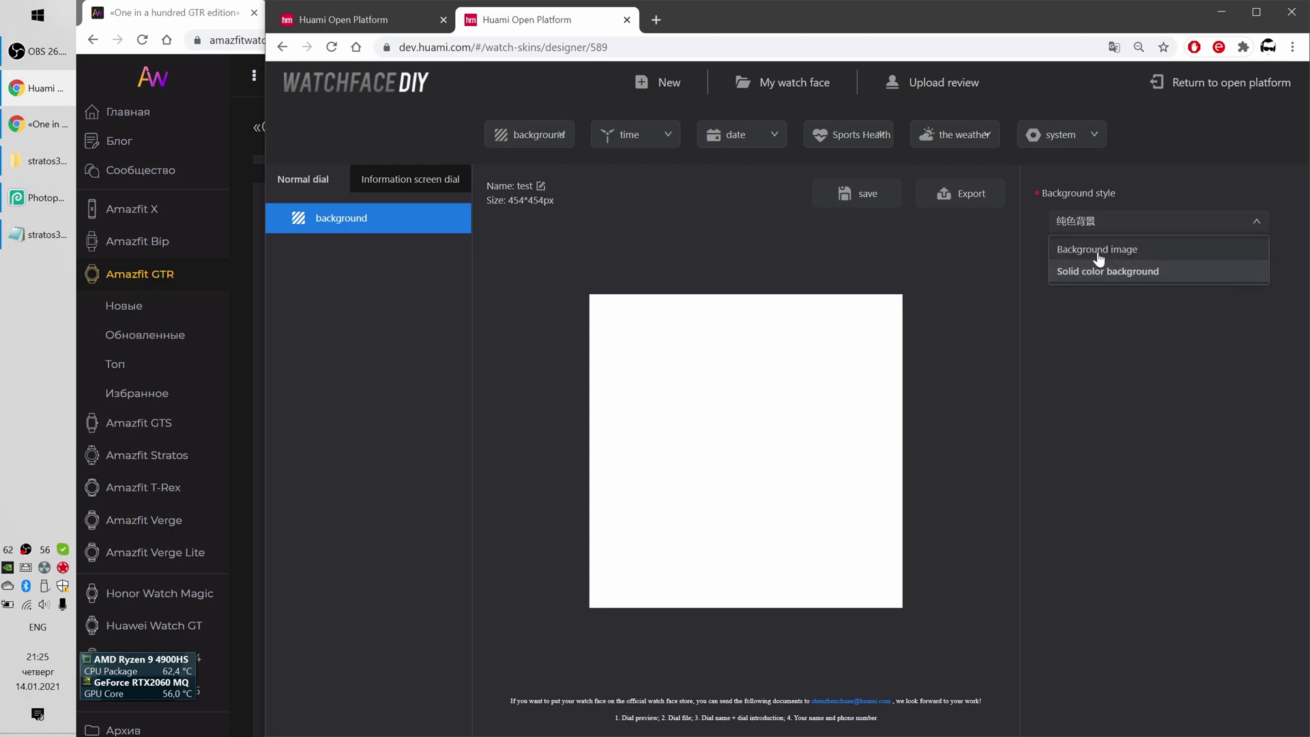
left_click(1098, 253)
Upload the 0000BT image from the stratos3.3_ampm folder as the dial's background
left_click(1089, 302)
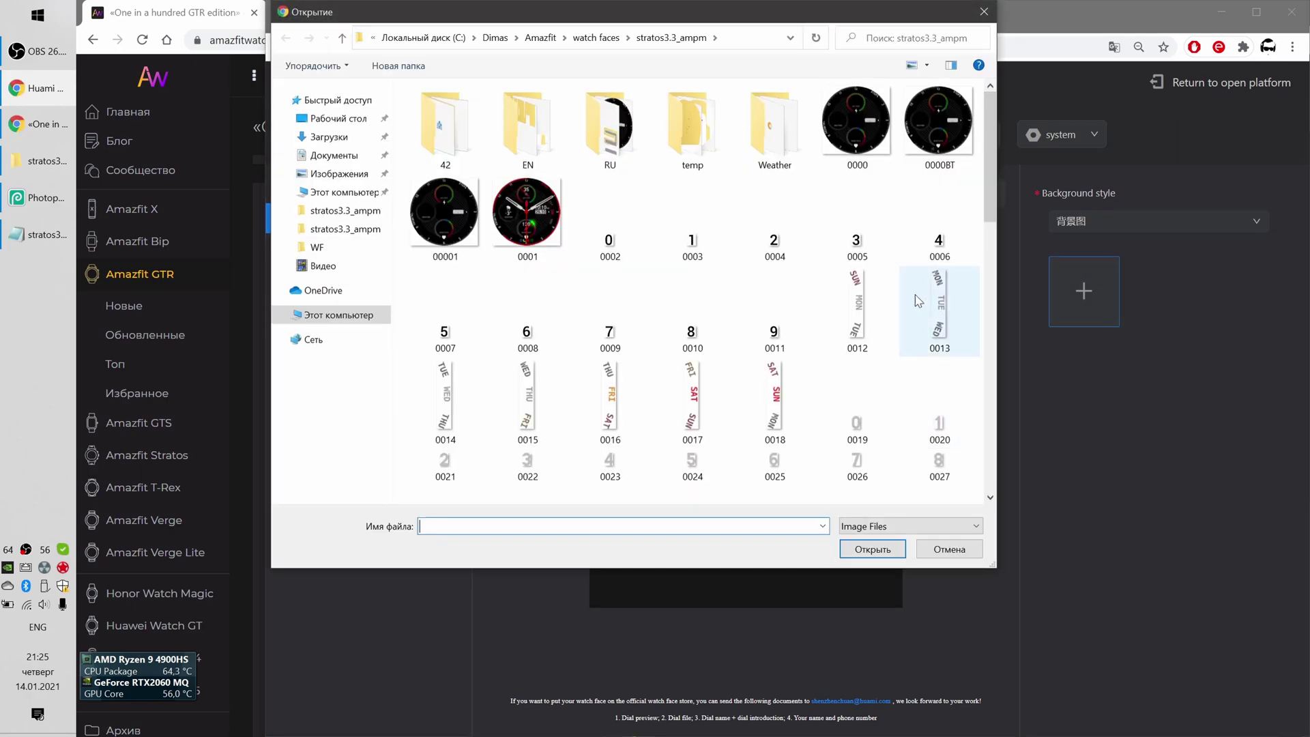
left_click(932, 128)
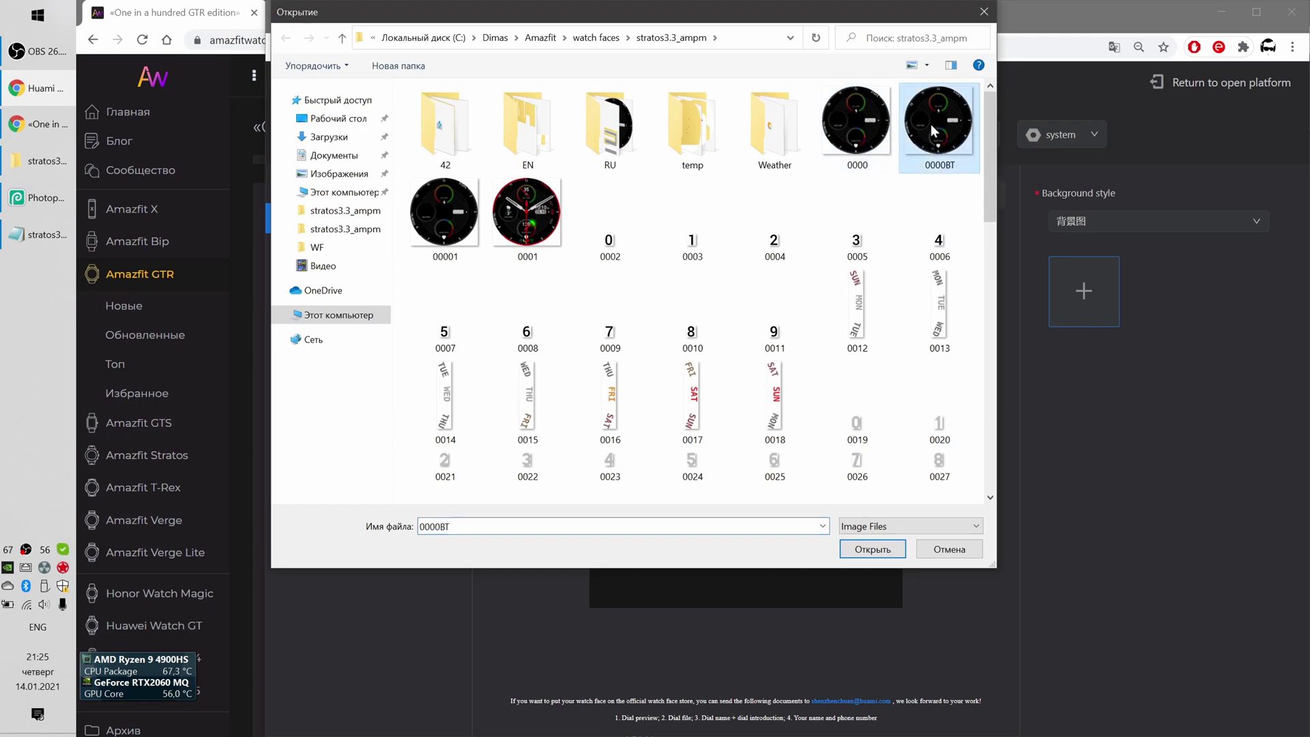
double_click(931, 124)
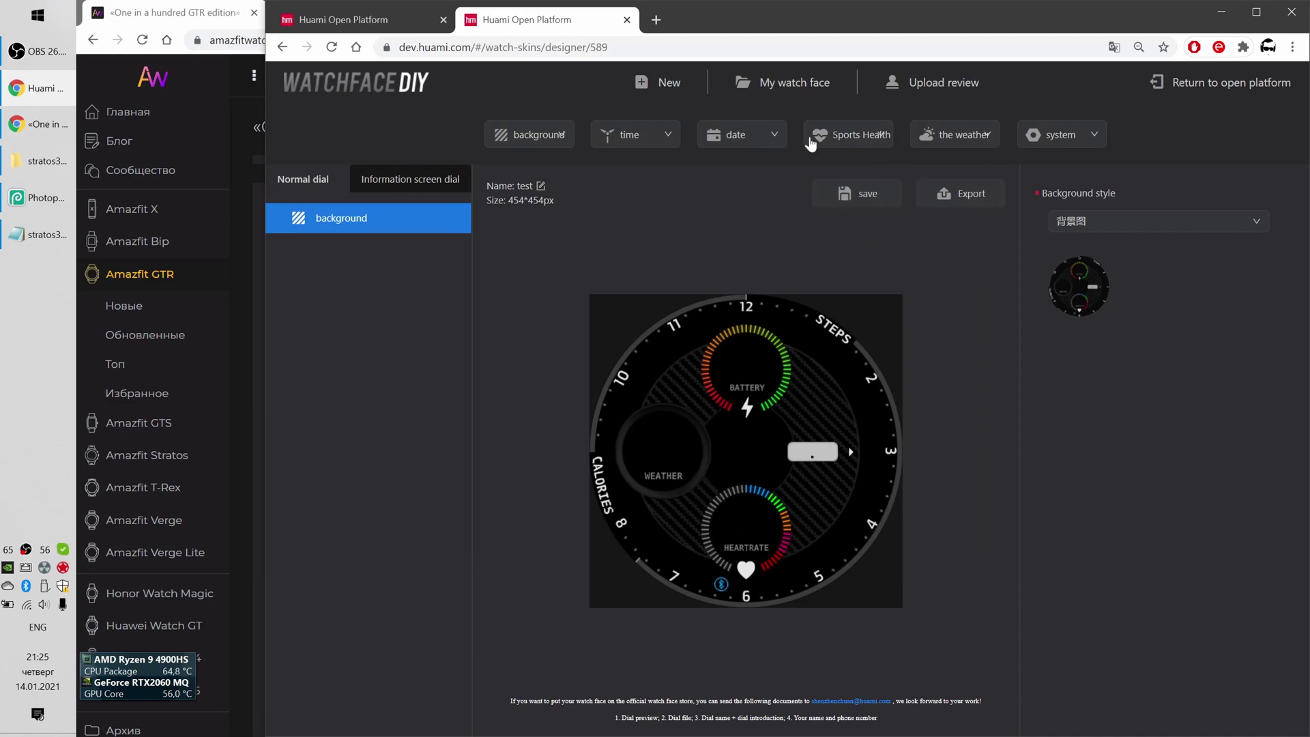
Add a Pointer time element to the normal dial and enable its hour hand
left_click(623, 134)
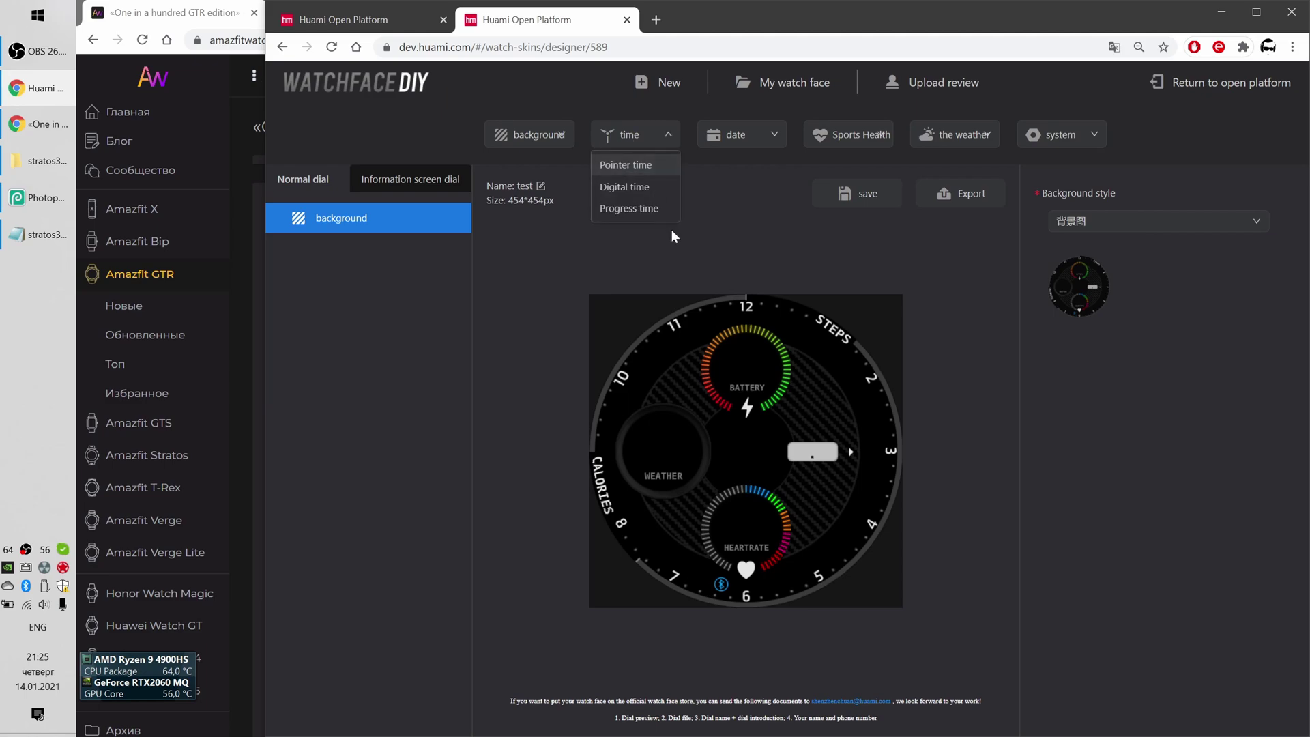
left_click(646, 171)
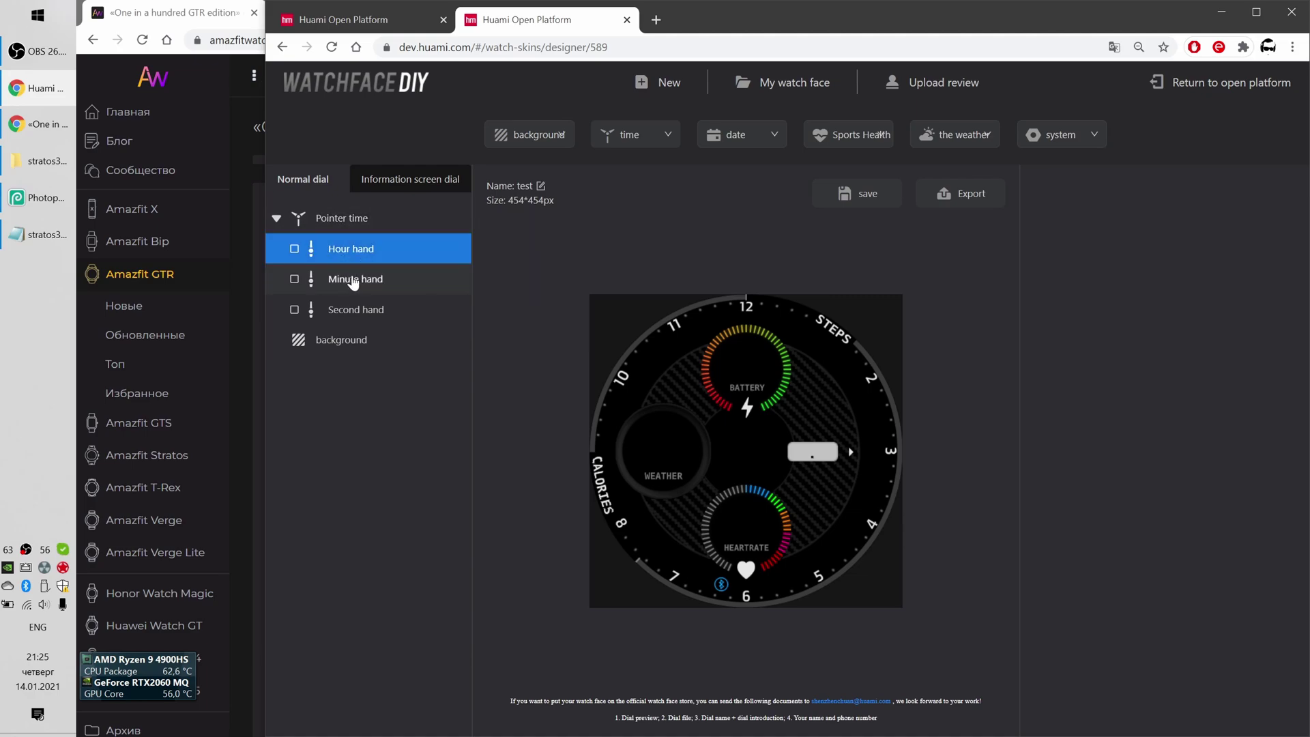
left_click(295, 250)
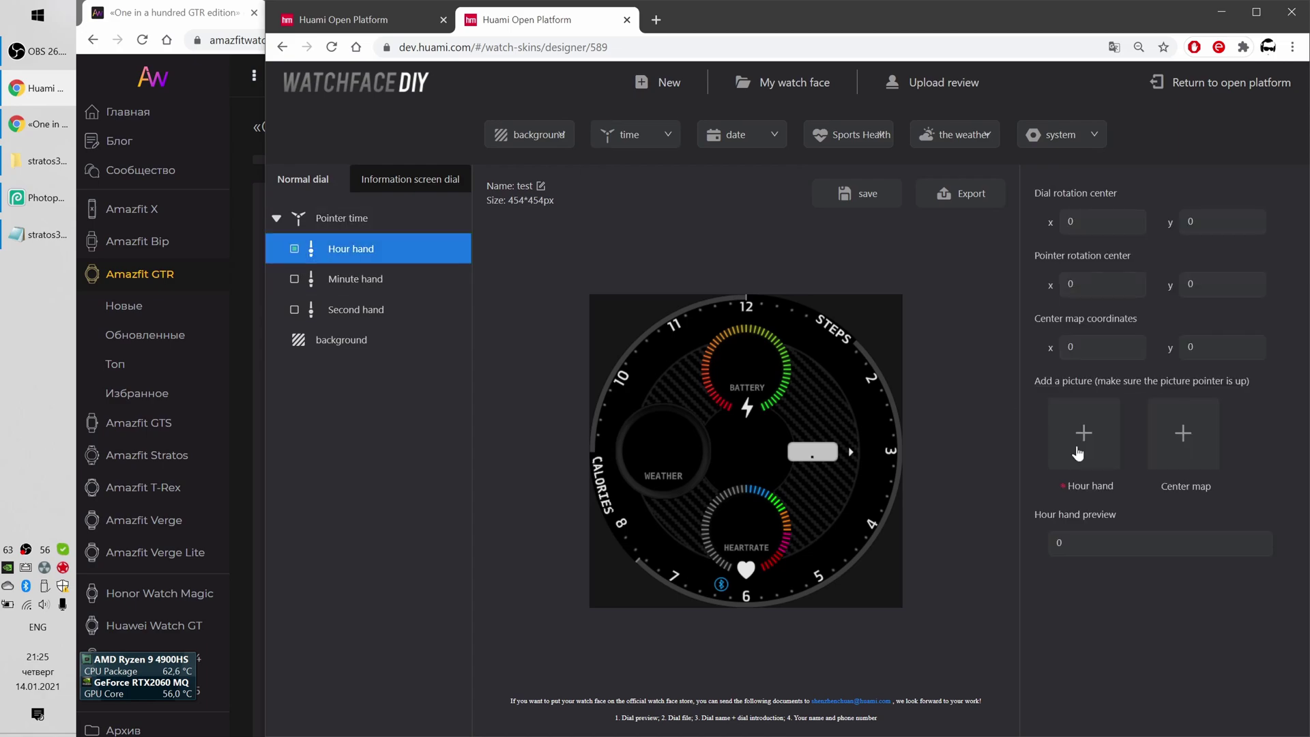
Switch to the stratos3v3 configuration file in Notepad and examine the AnalogDialFace settings for the hour, minute and second hands
left_click(38, 234)
scroll(167, 368, "down", 20)
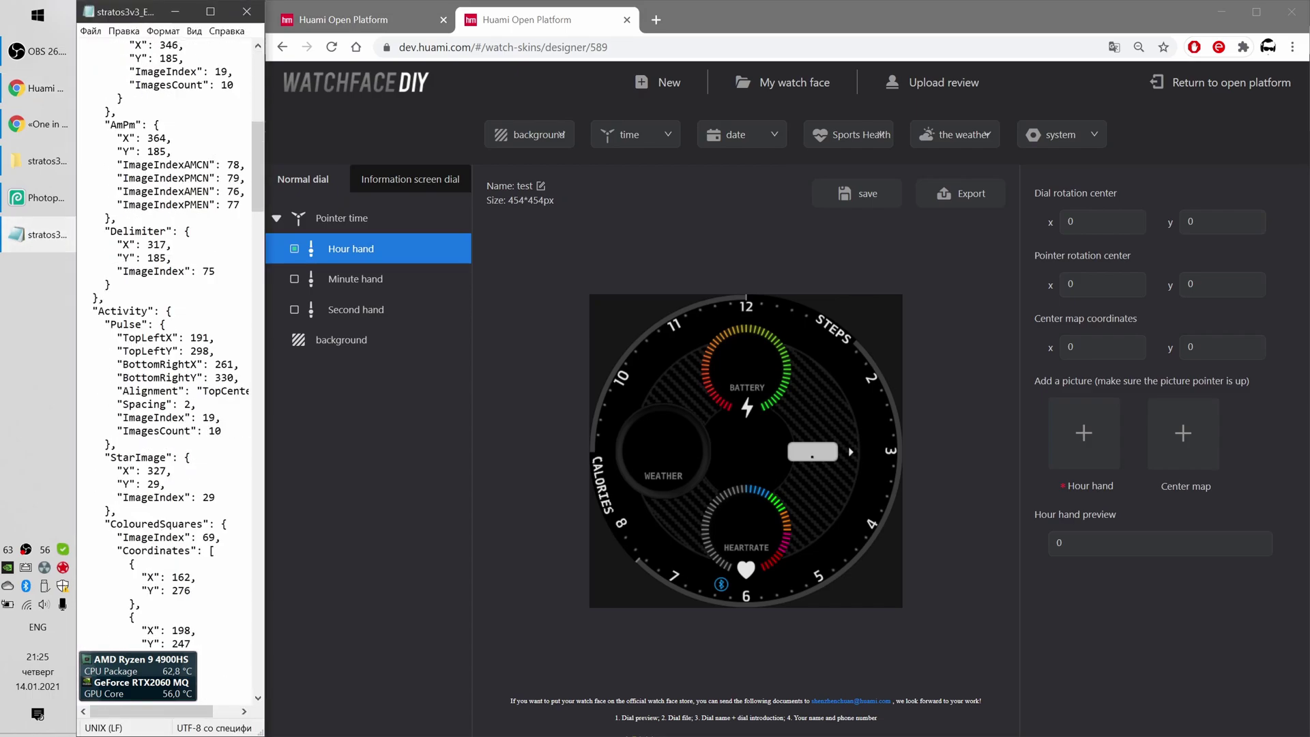
scroll(167, 369, "down", 13)
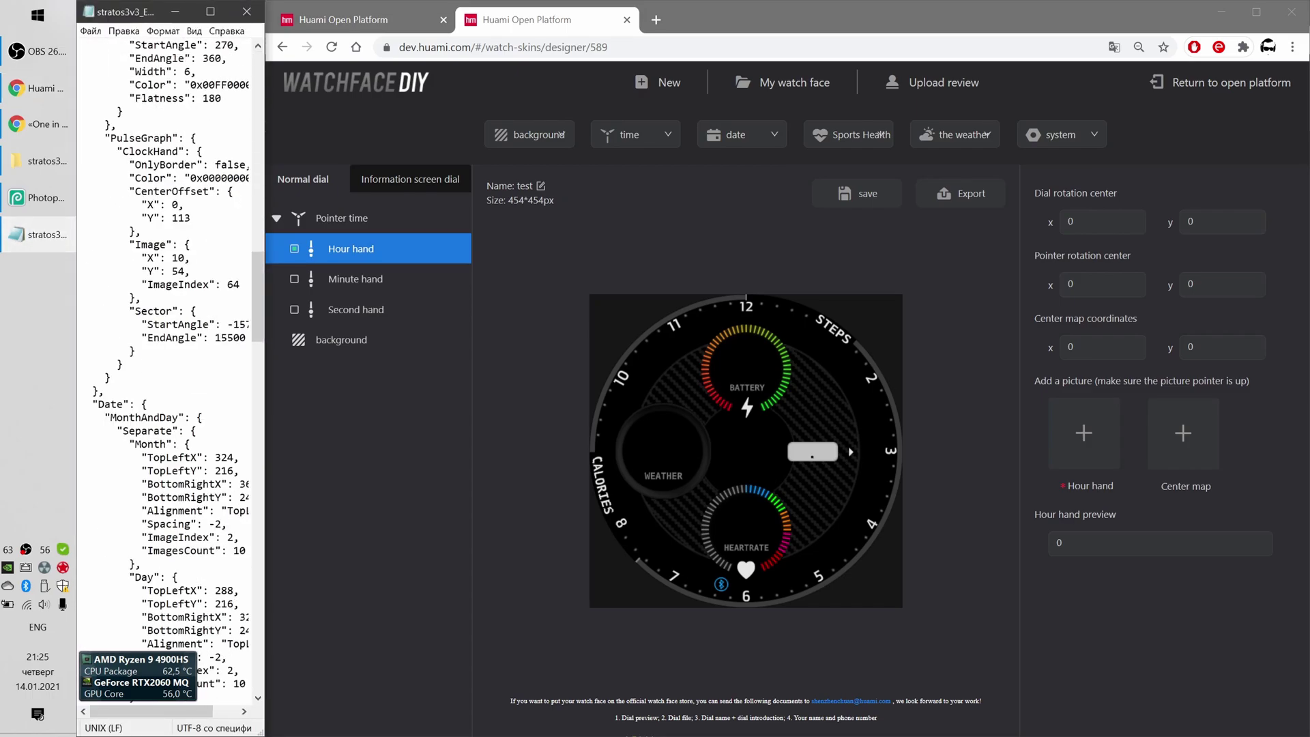
scroll(167, 369, "down", 18)
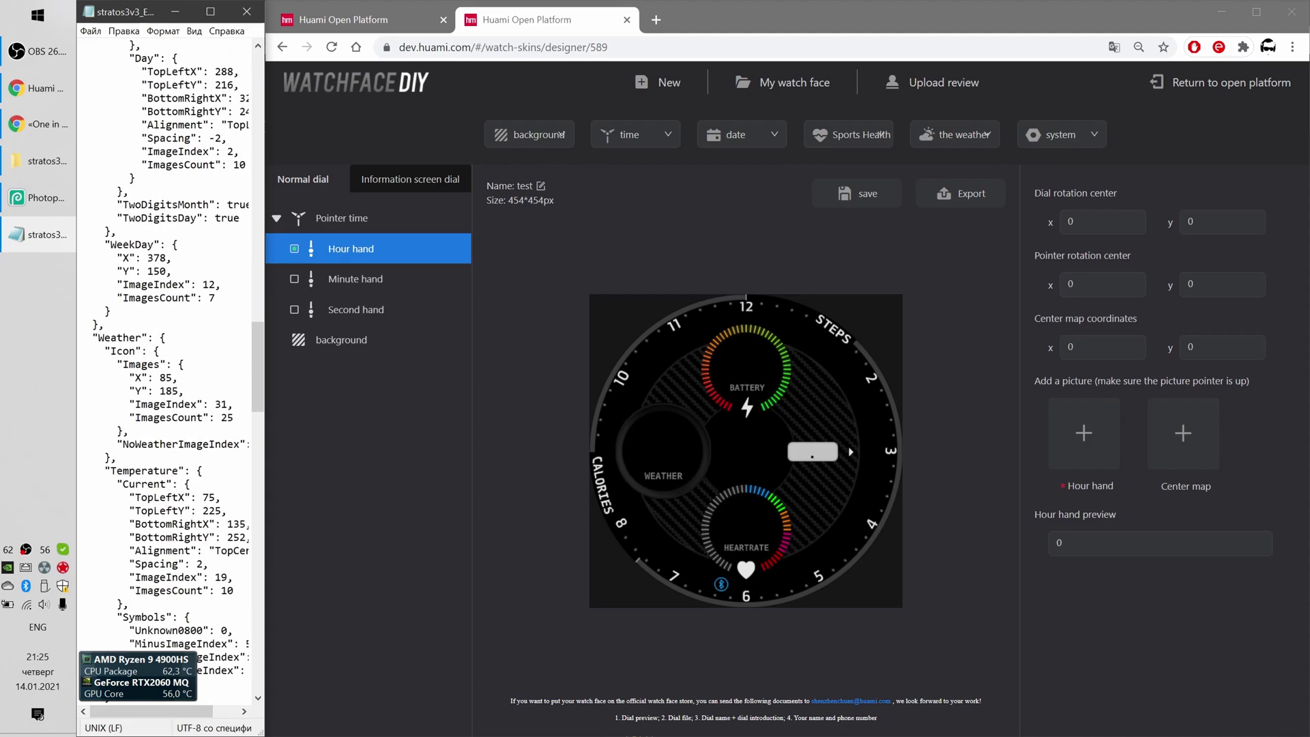
scroll(167, 369, "down", 14)
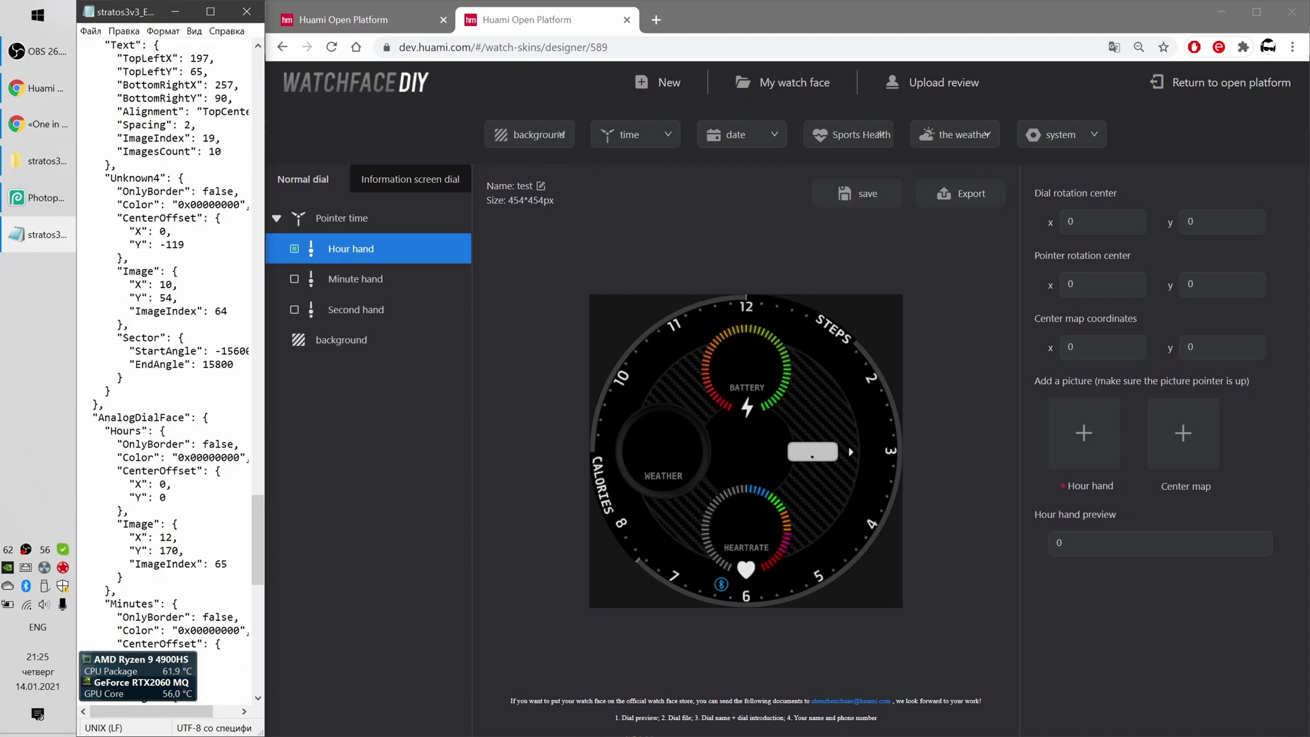
scroll(167, 369, "down", 4)
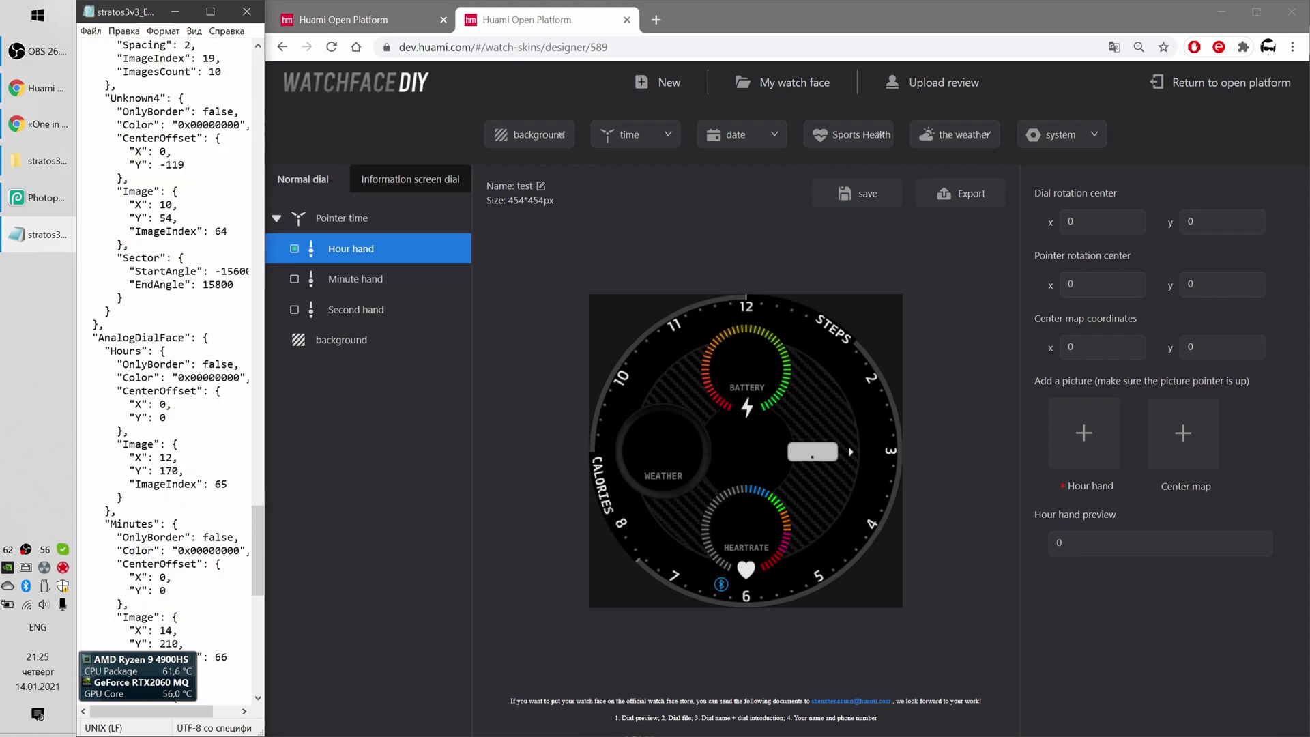
scroll(167, 369, "down", 5)
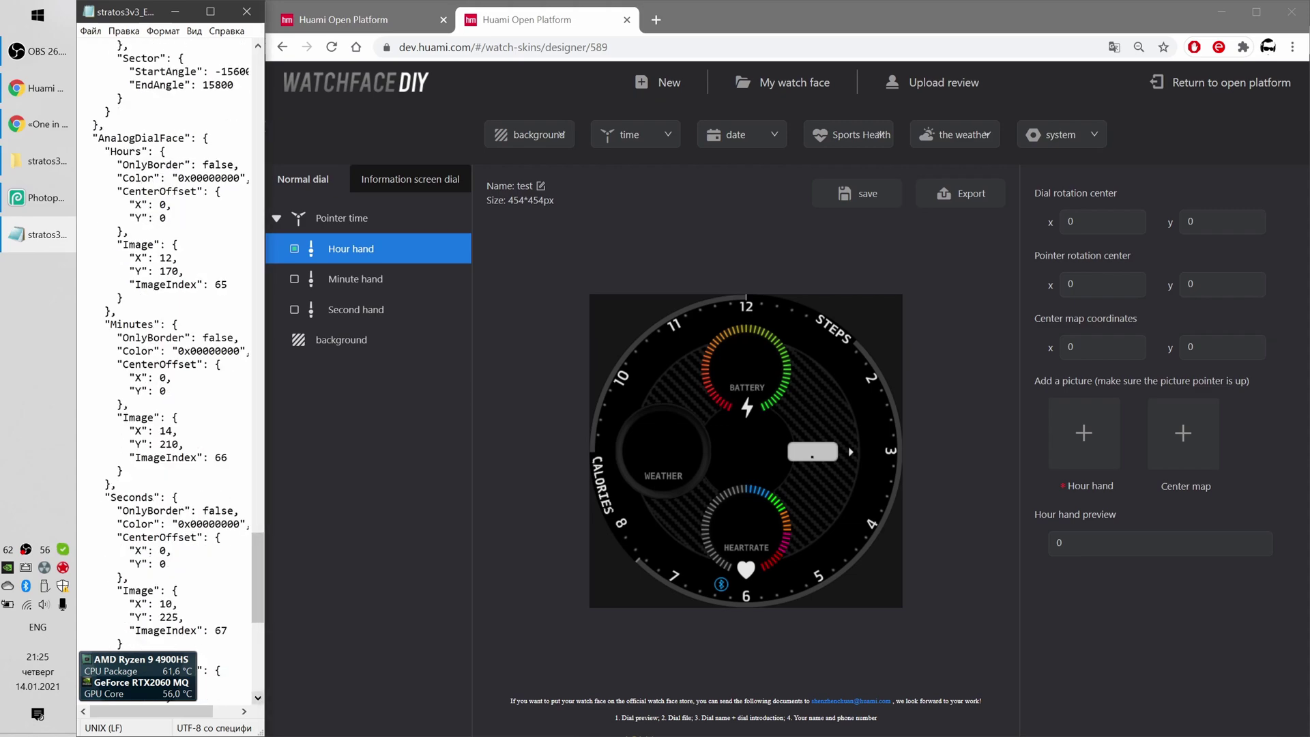
left_click_drag(206, 712, 217, 713)
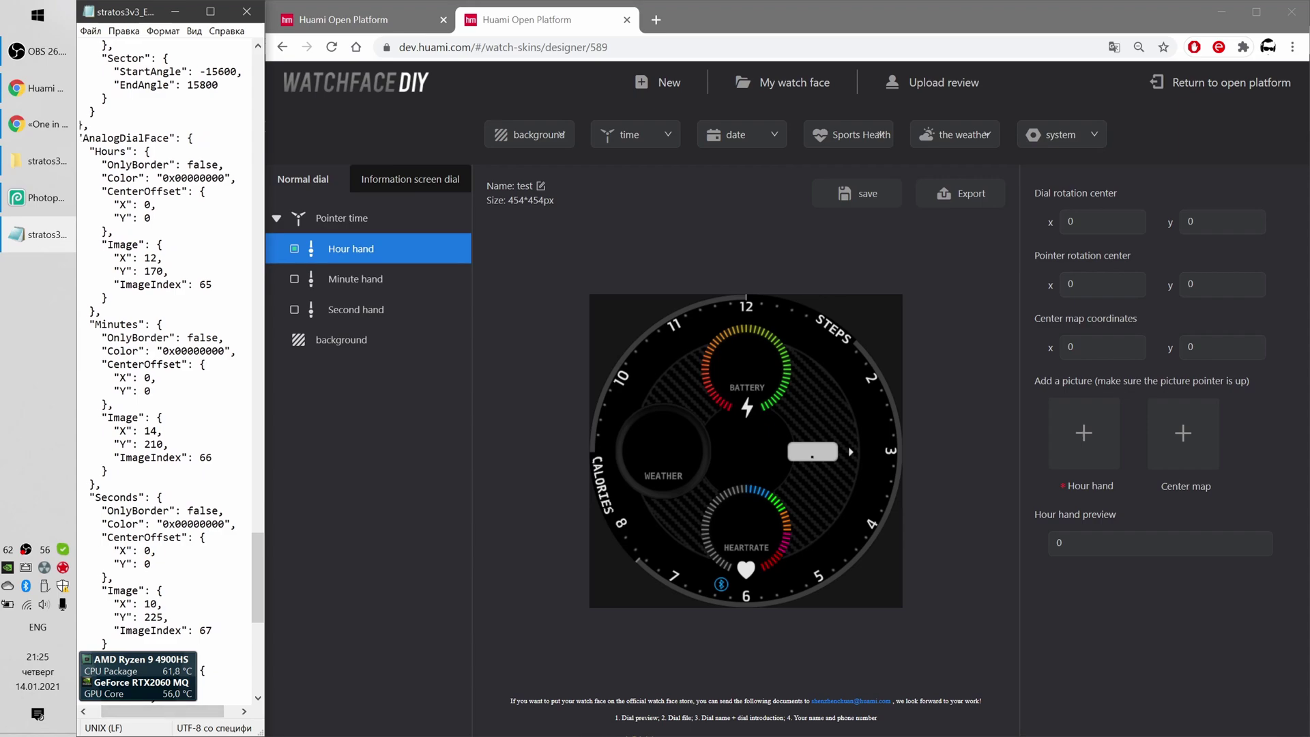
Return to the watch face editor in Chrome and upload image 0065 as the hour hand picture
left_click(792, 202)
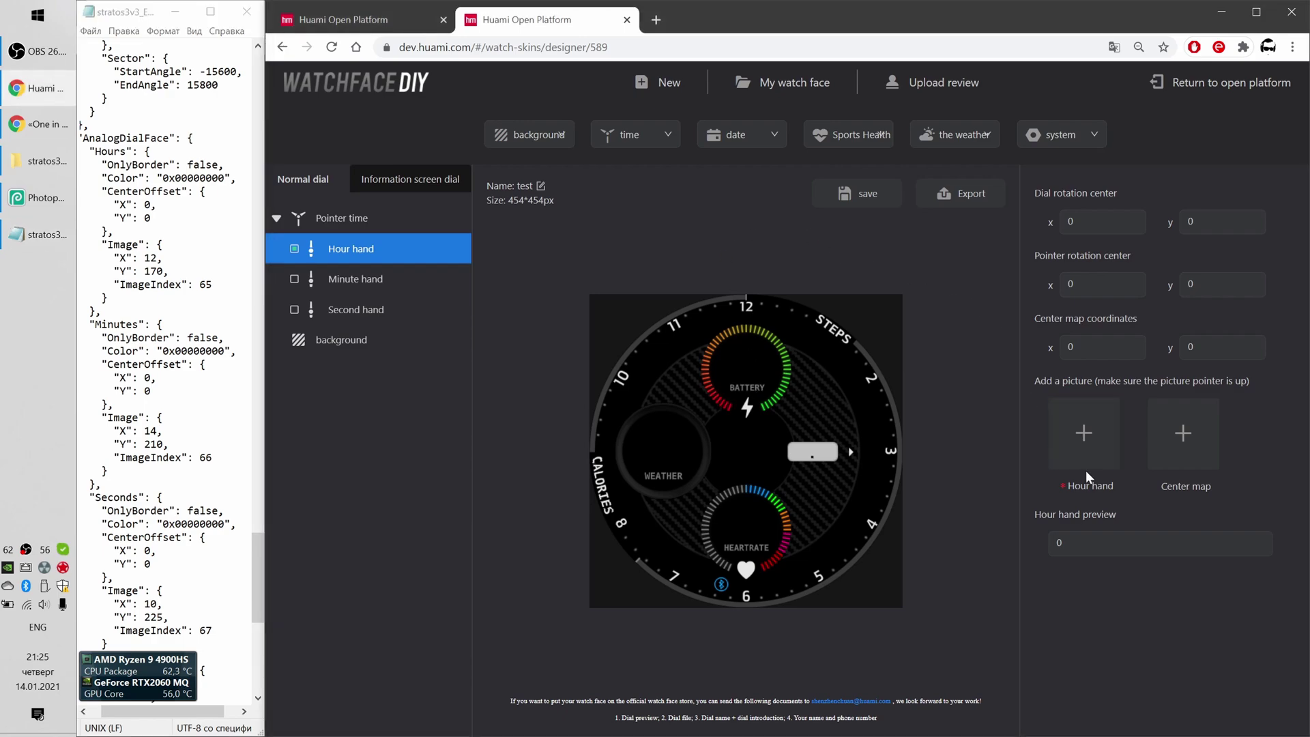
left_click(1084, 433)
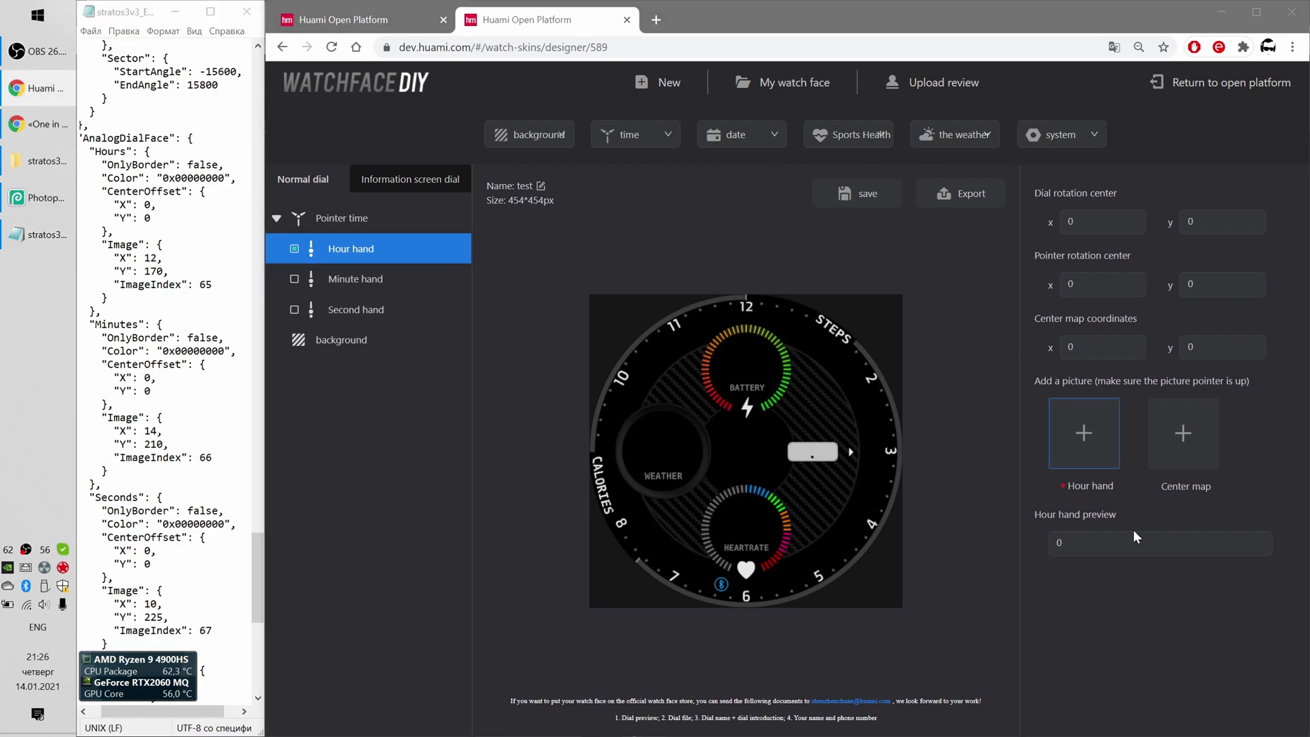
left_click(774, 316)
scroll(853, 239, "down", 10)
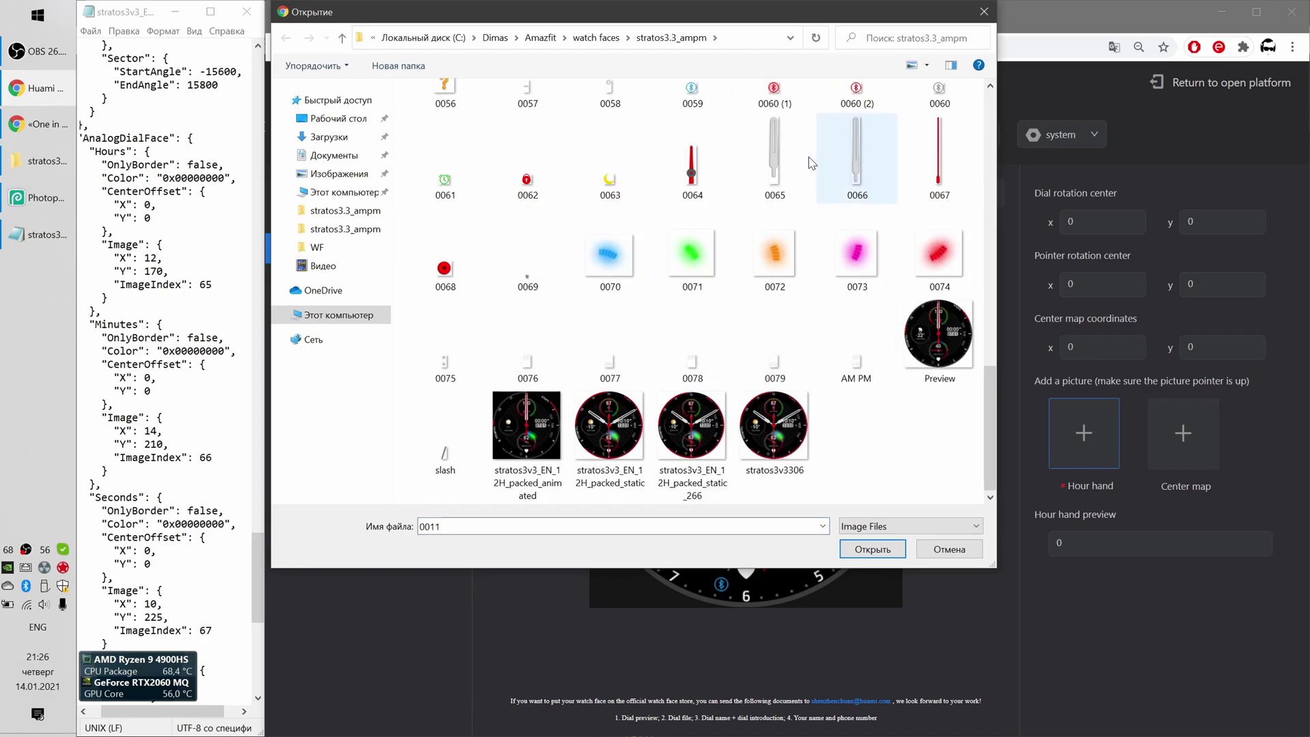
double_click(775, 155)
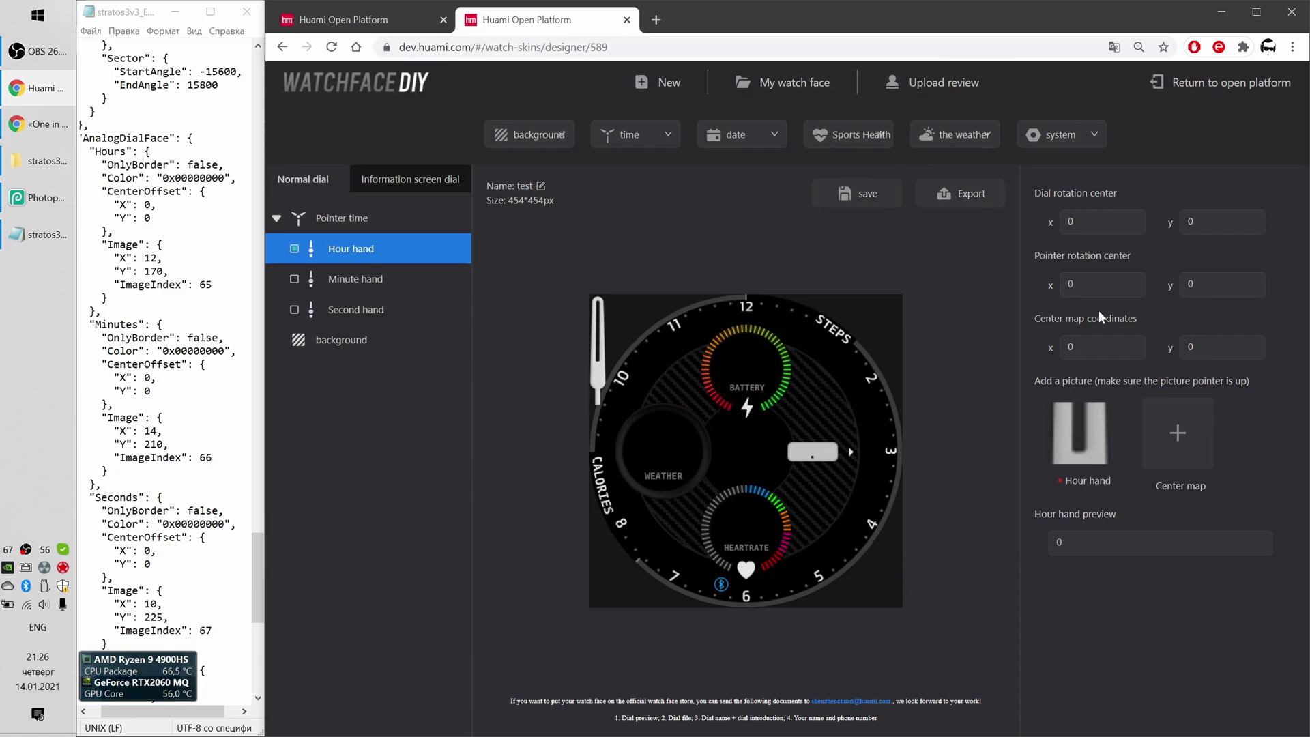
Set the hour hand's dial rotation center to X 227, Y 227 and its pointer rotation center to X 12, Y 170
left_click(1100, 221)
type("227")
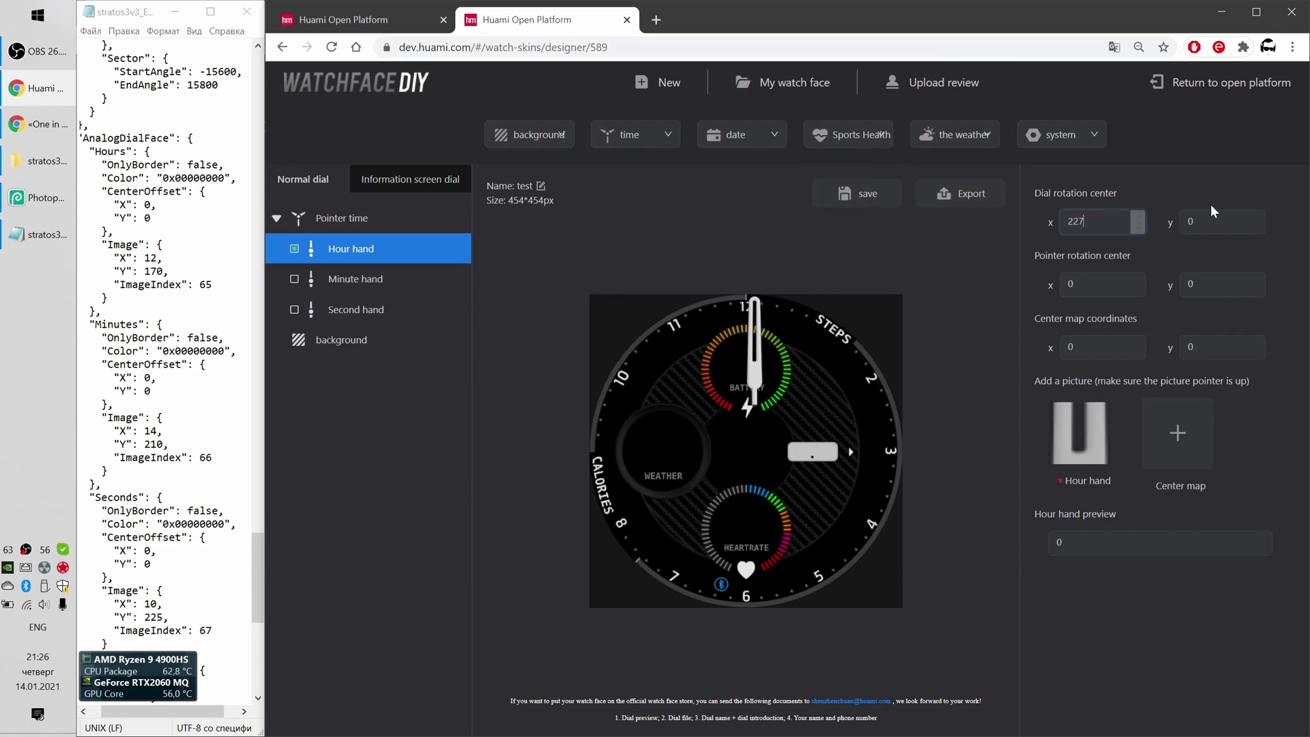
type("227")
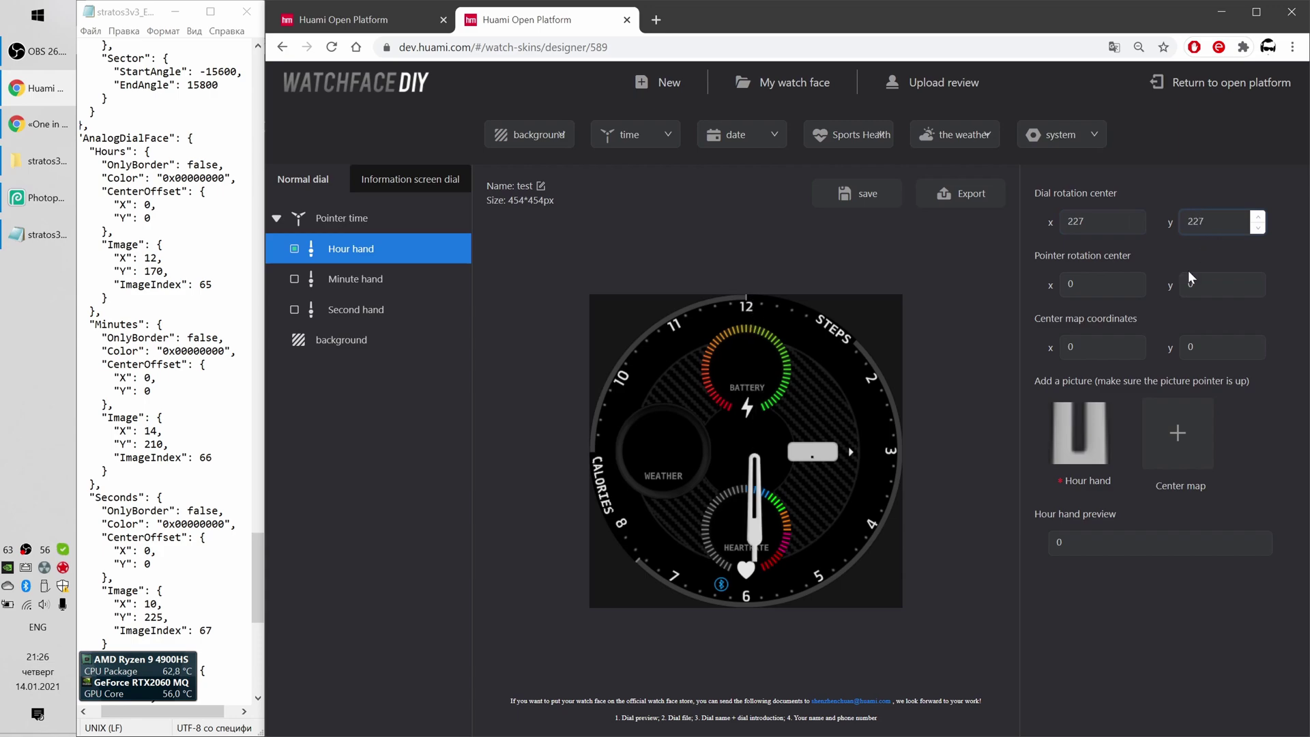
key("Tab")
type("12")
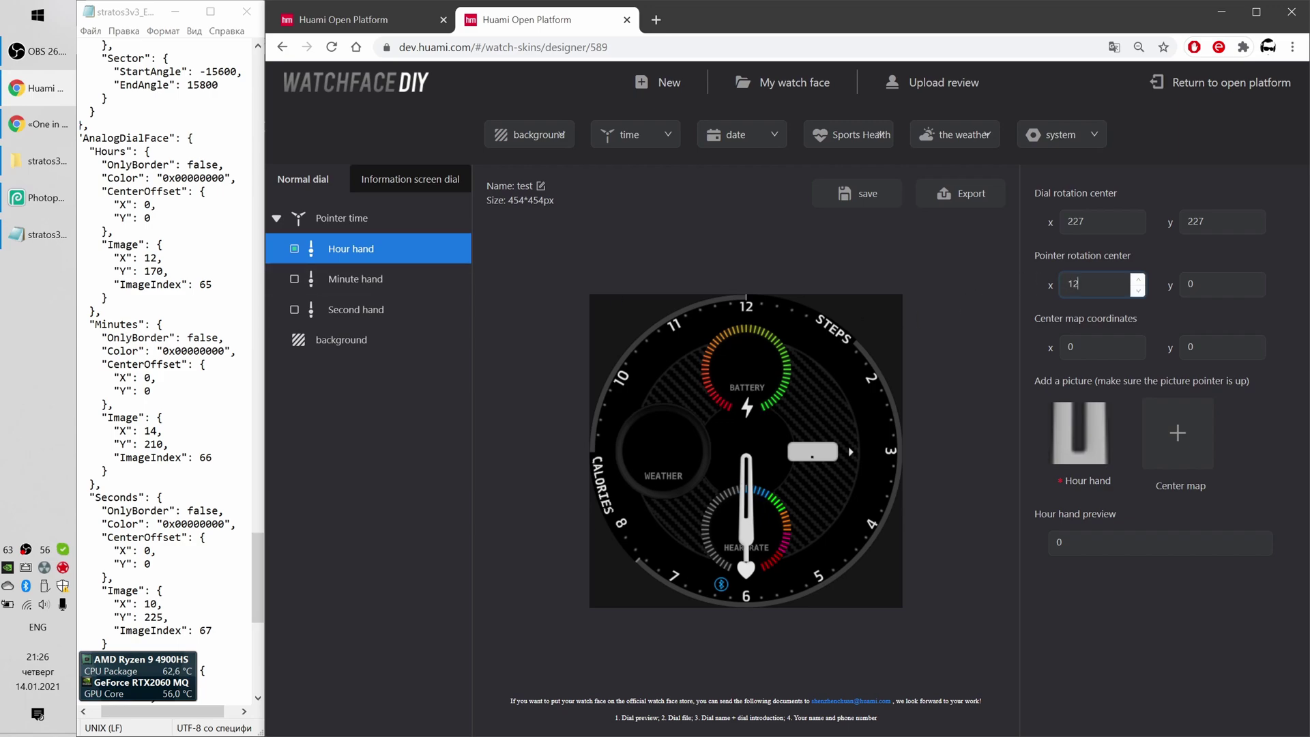
key("Tab")
type("170")
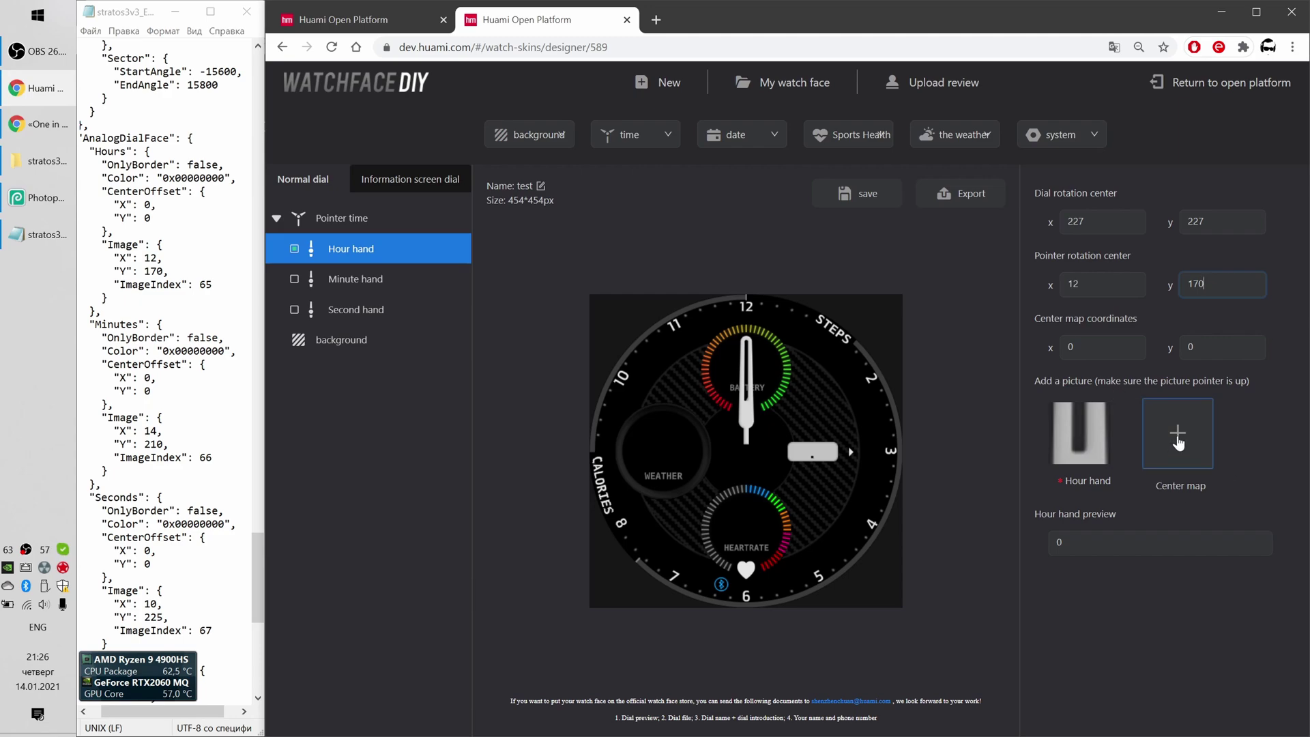
Preview the hour hand at different hours, including 7, 12 and 3, and return the preview to 0
left_click(1092, 542)
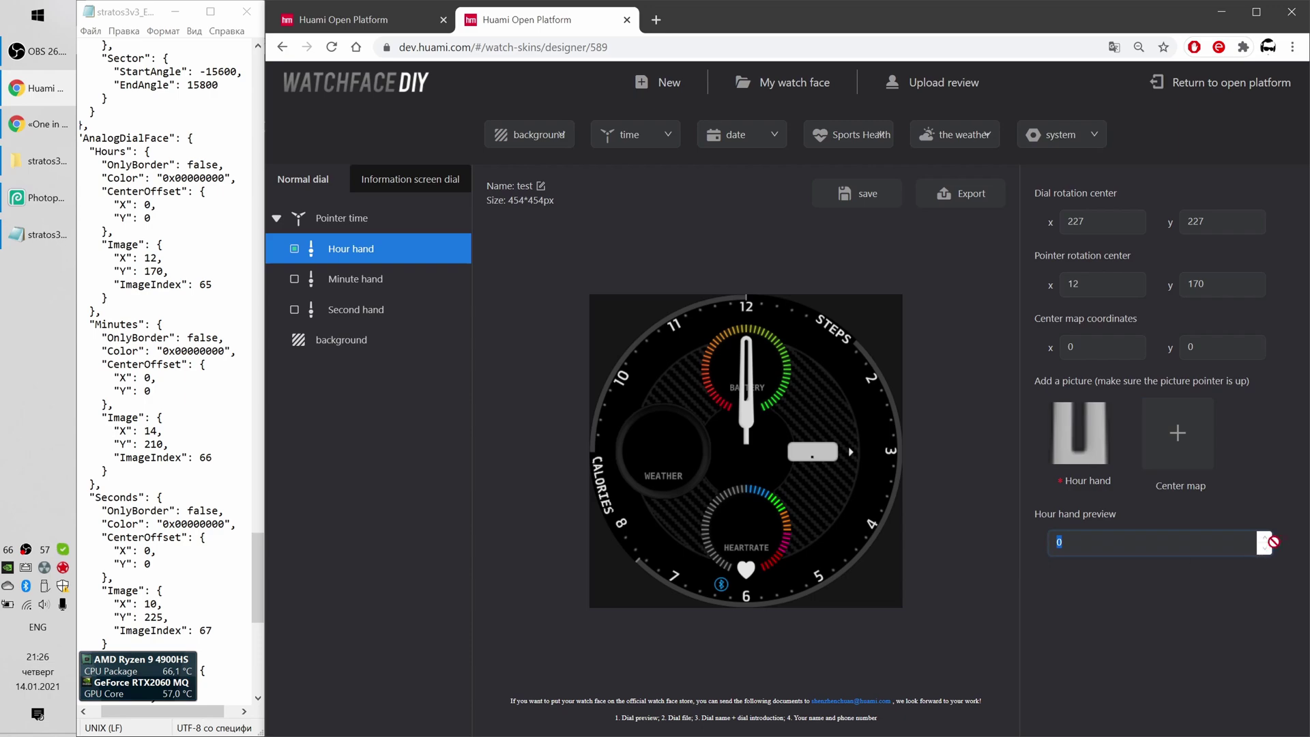
type("7")
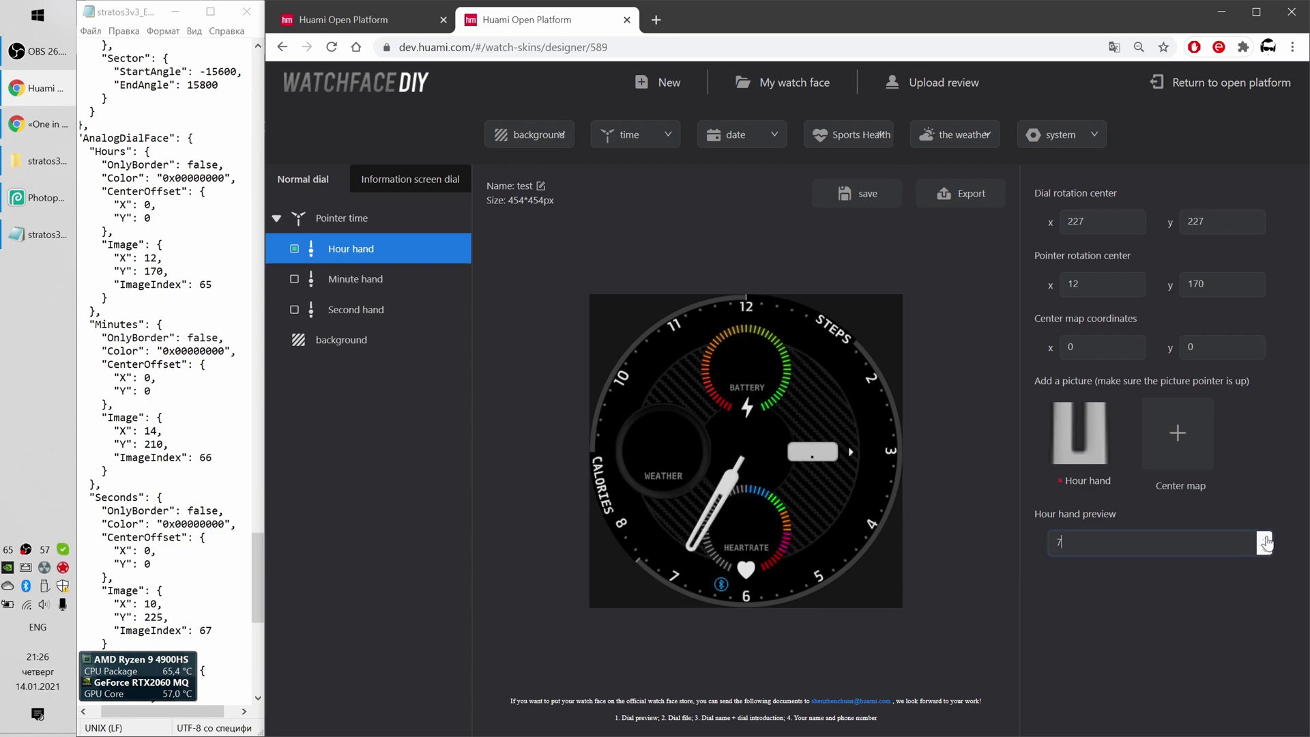
left_click(1266, 538)
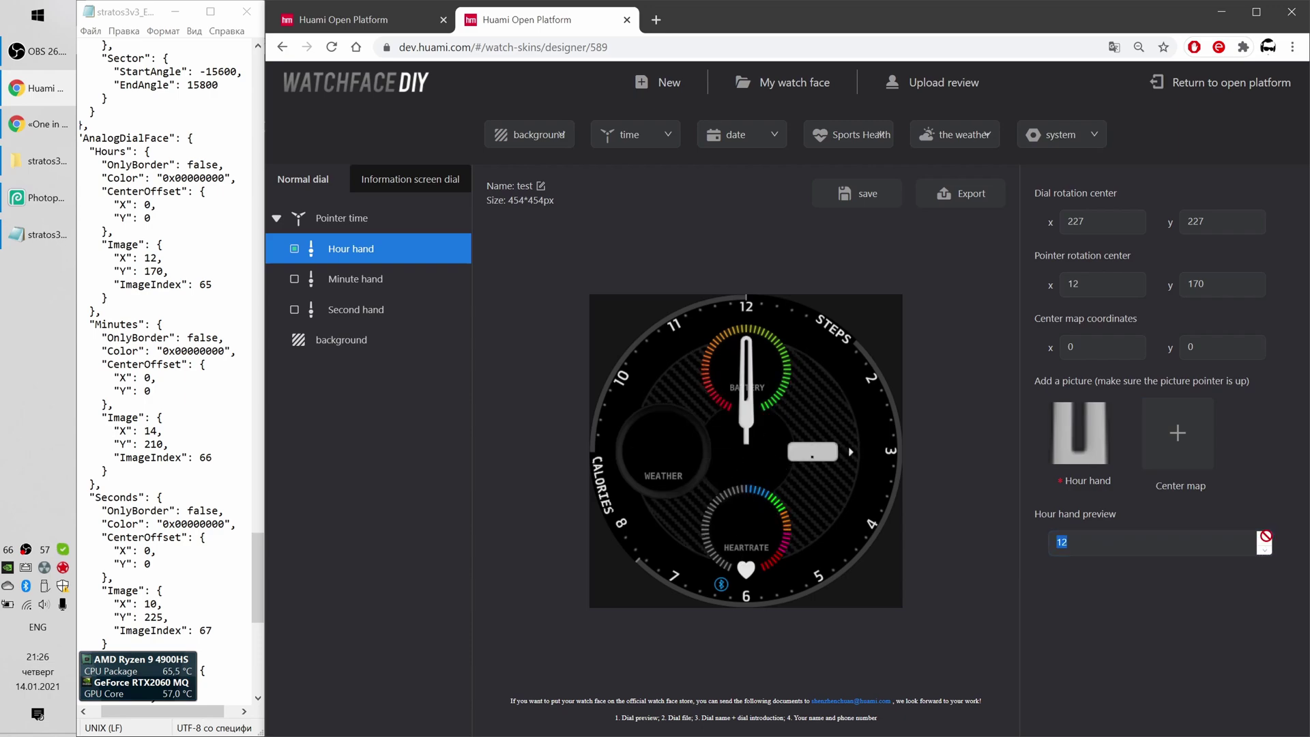
type("3")
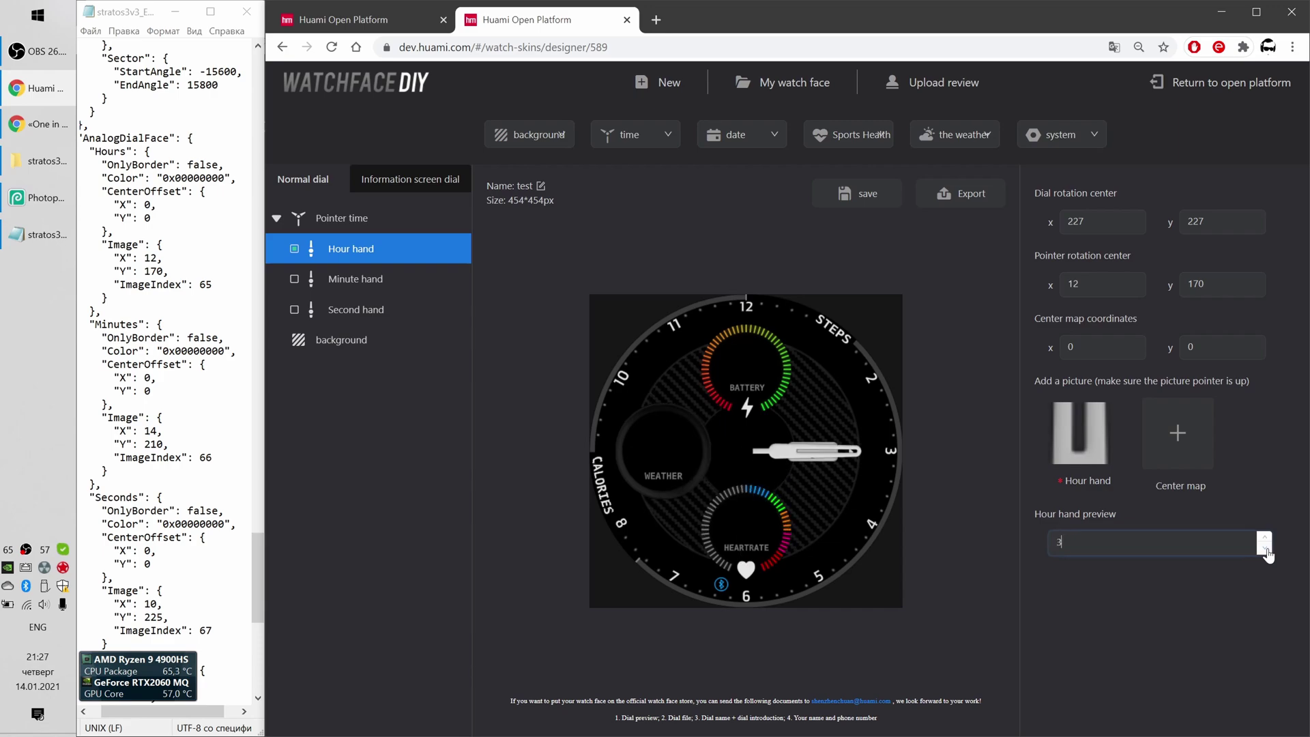
left_click(1267, 553)
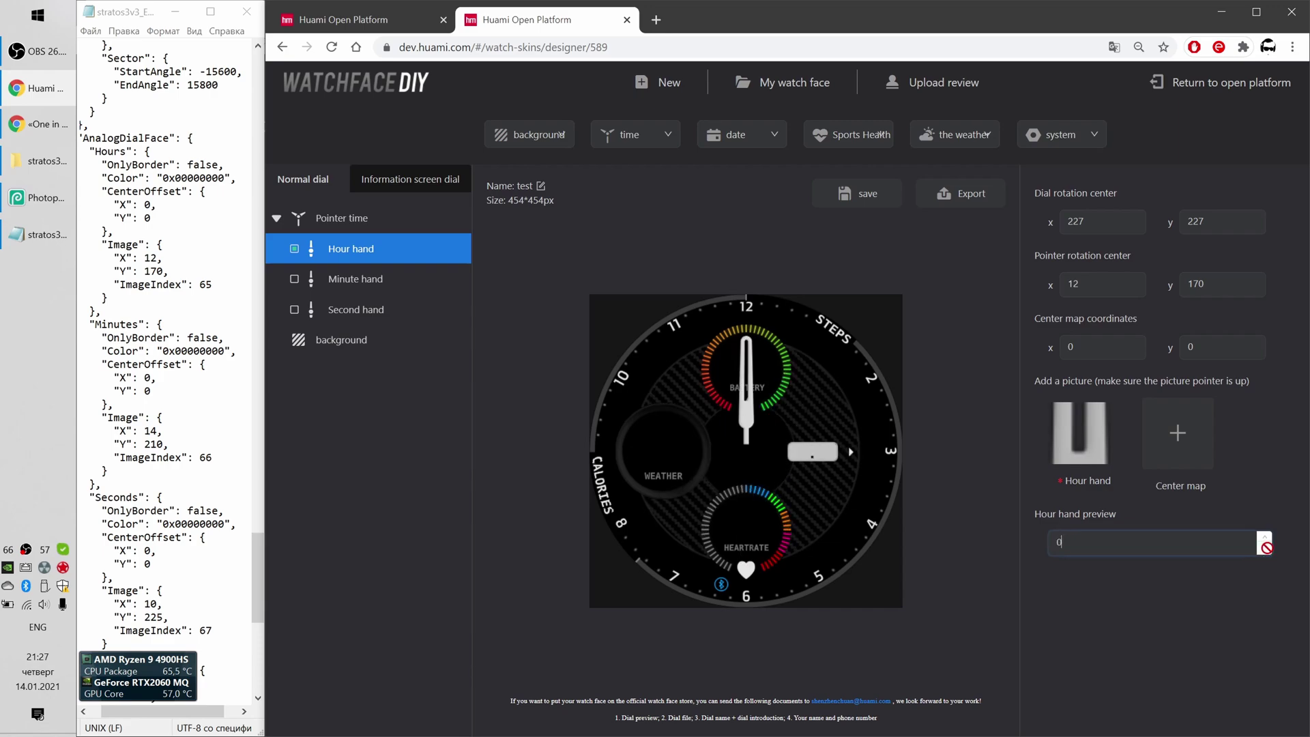
Enable the minute hand, set its dial rotation center to X 227, Y 227, and upload the minute hand picture with index 66
left_click(294, 279)
double_click(1201, 221)
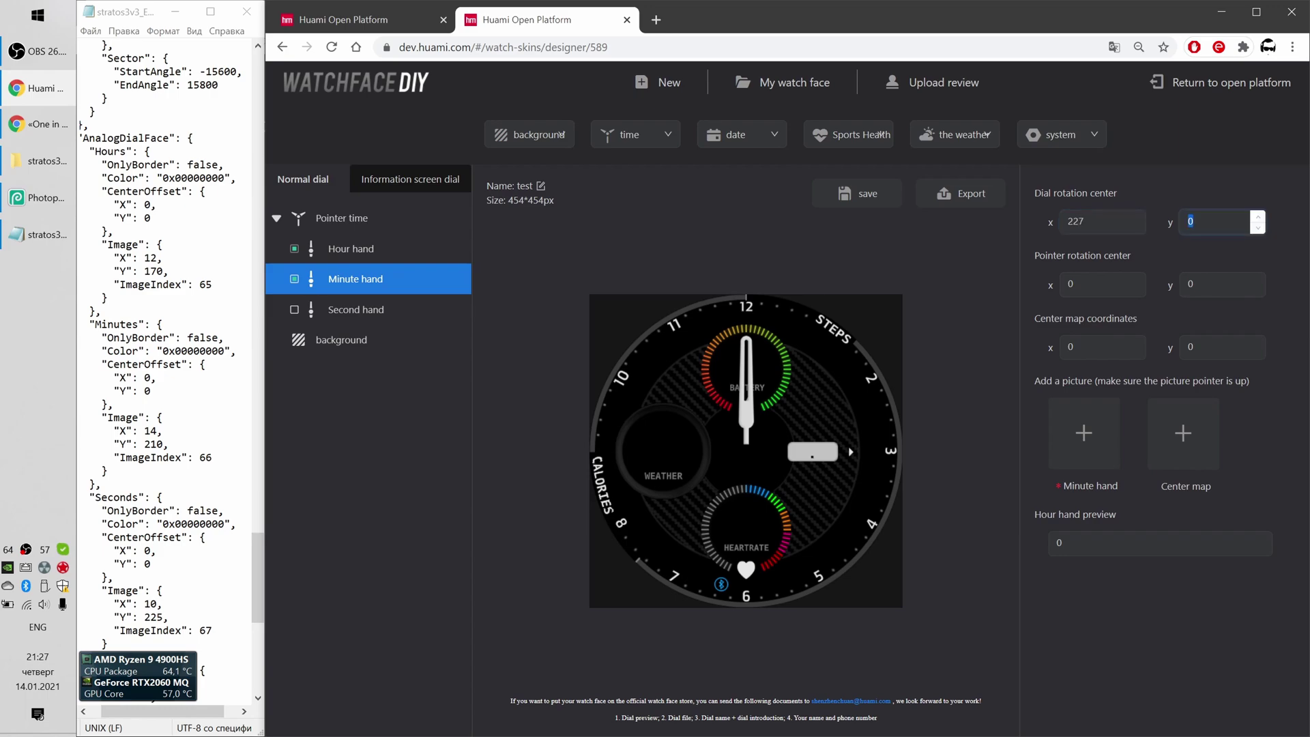
type("227")
left_click(1083, 433)
double_click(778, 136)
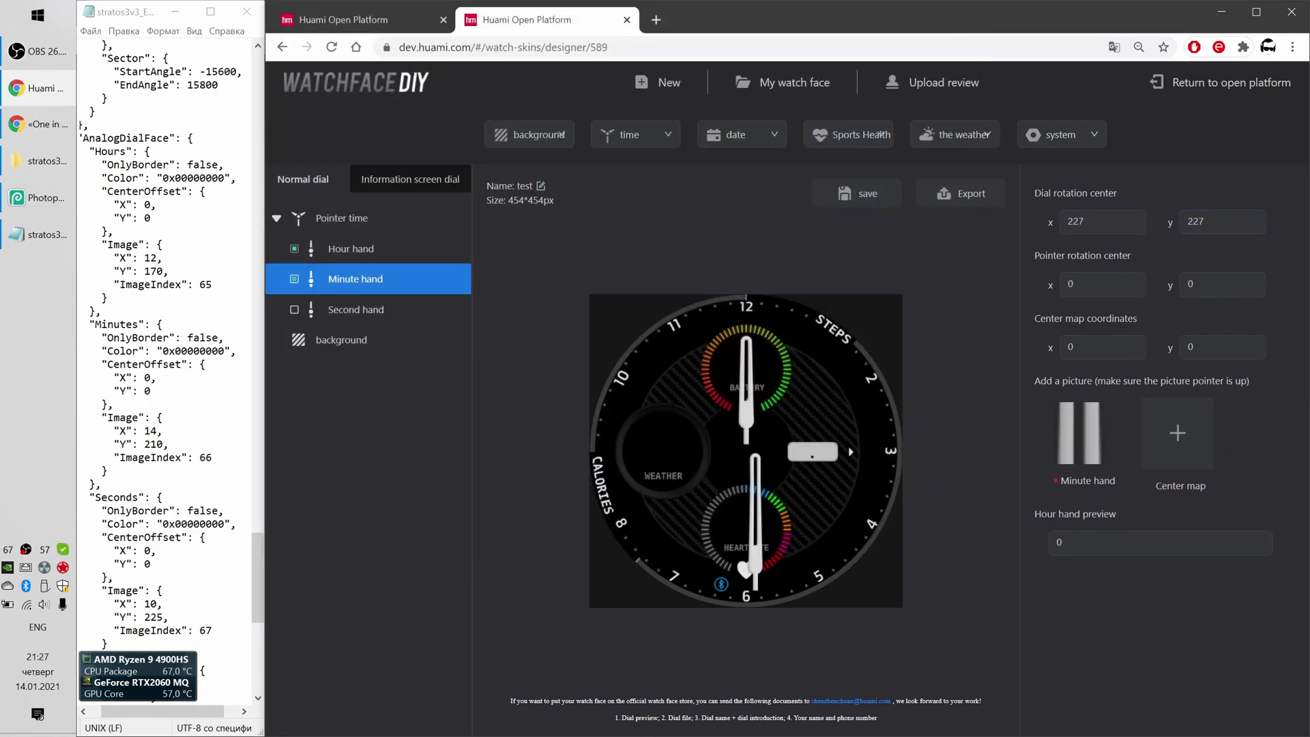
Set the minute hand's pointer rotation center to X 14, Y 210 and preview the hand at different positions
double_click(1099, 284)
type("14")
double_click(1201, 284)
type("210")
left_click(1264, 539)
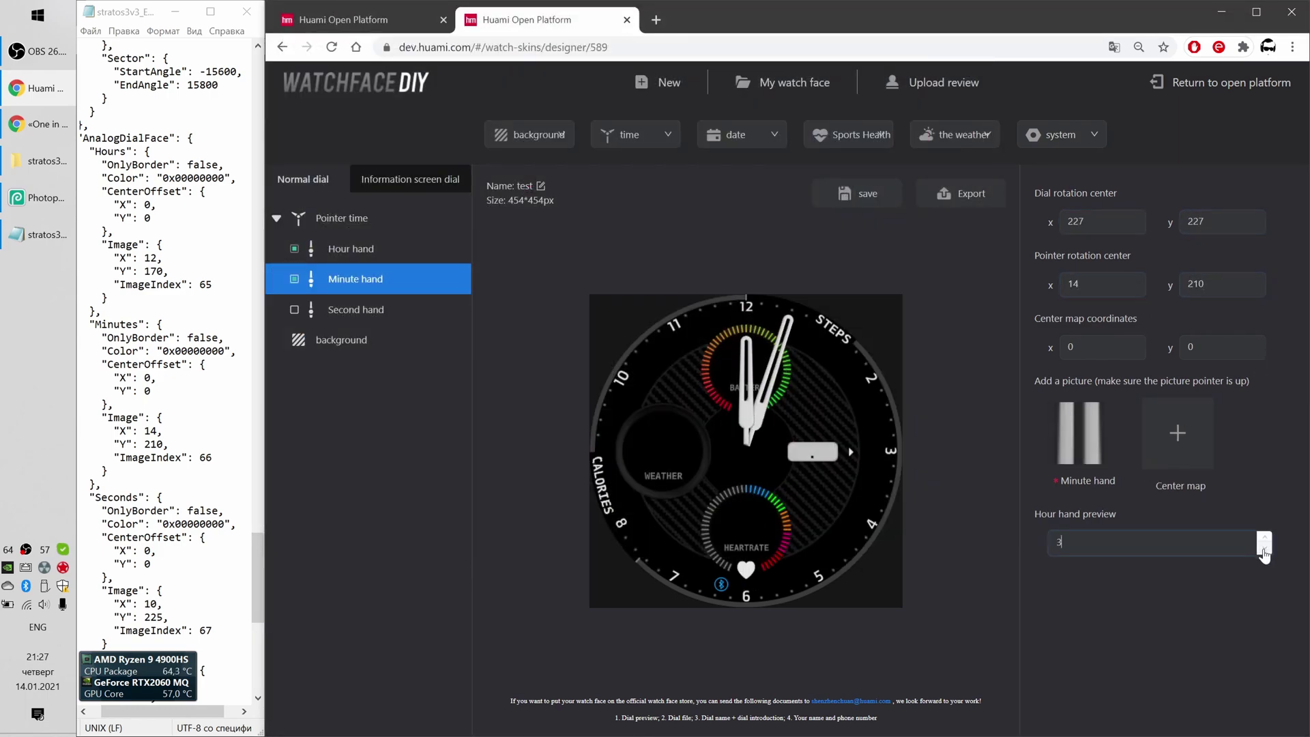
Reselect the minute hand and upload the red cap image 0068 as its center map
left_click(355, 310)
left_click(355, 279)
left_click(1179, 434)
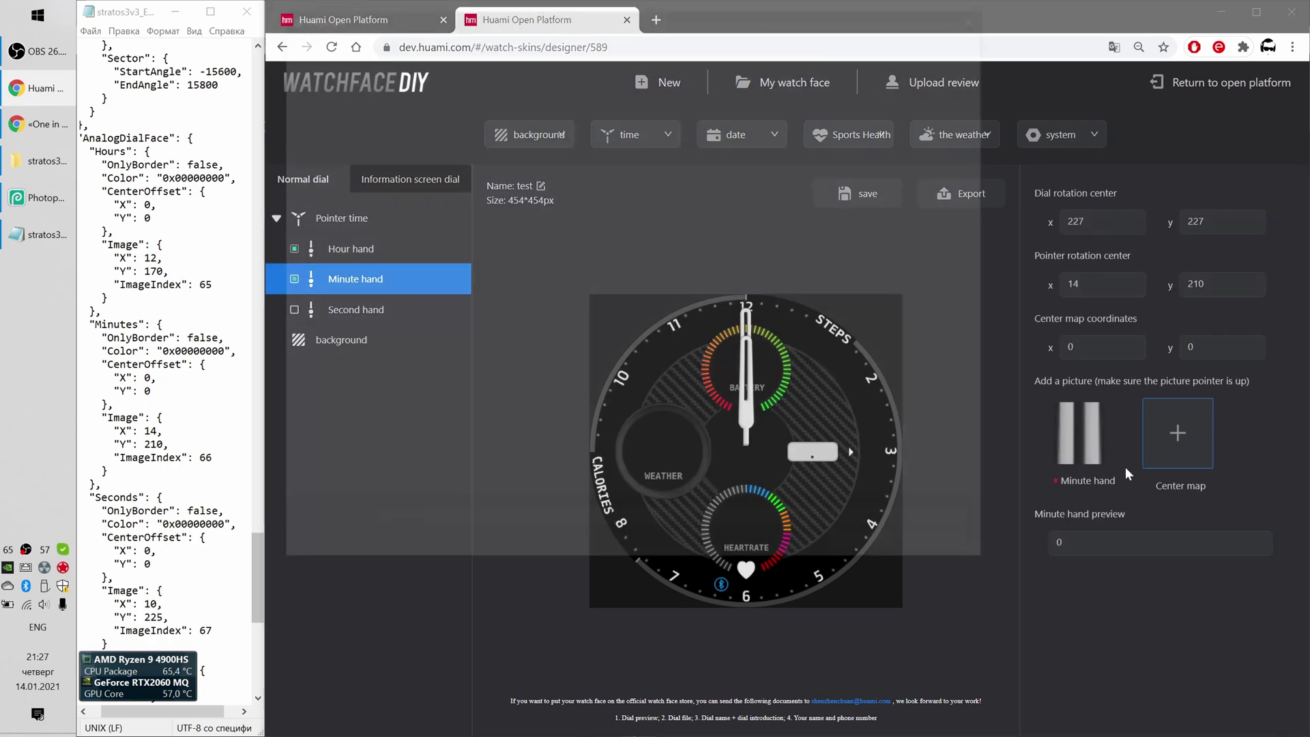
left_click(727, 316)
scroll(729, 317, "down", 10)
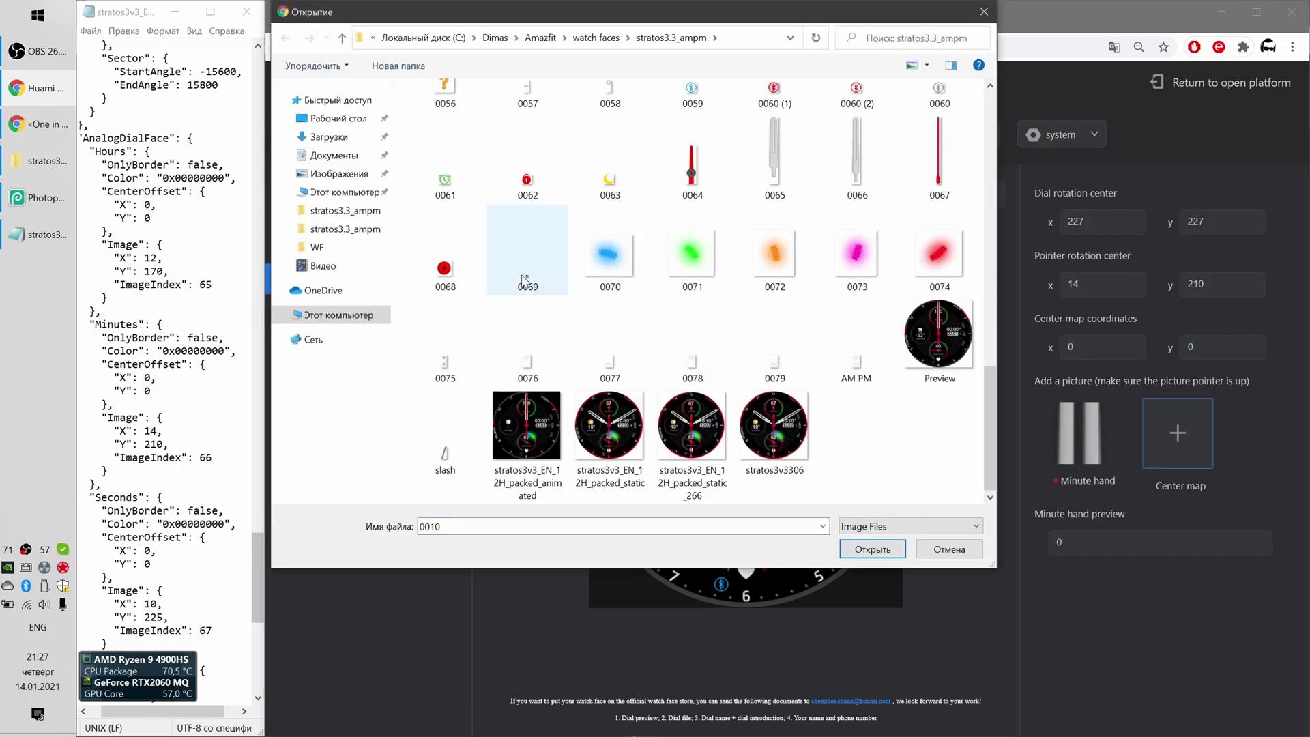
double_click(445, 269)
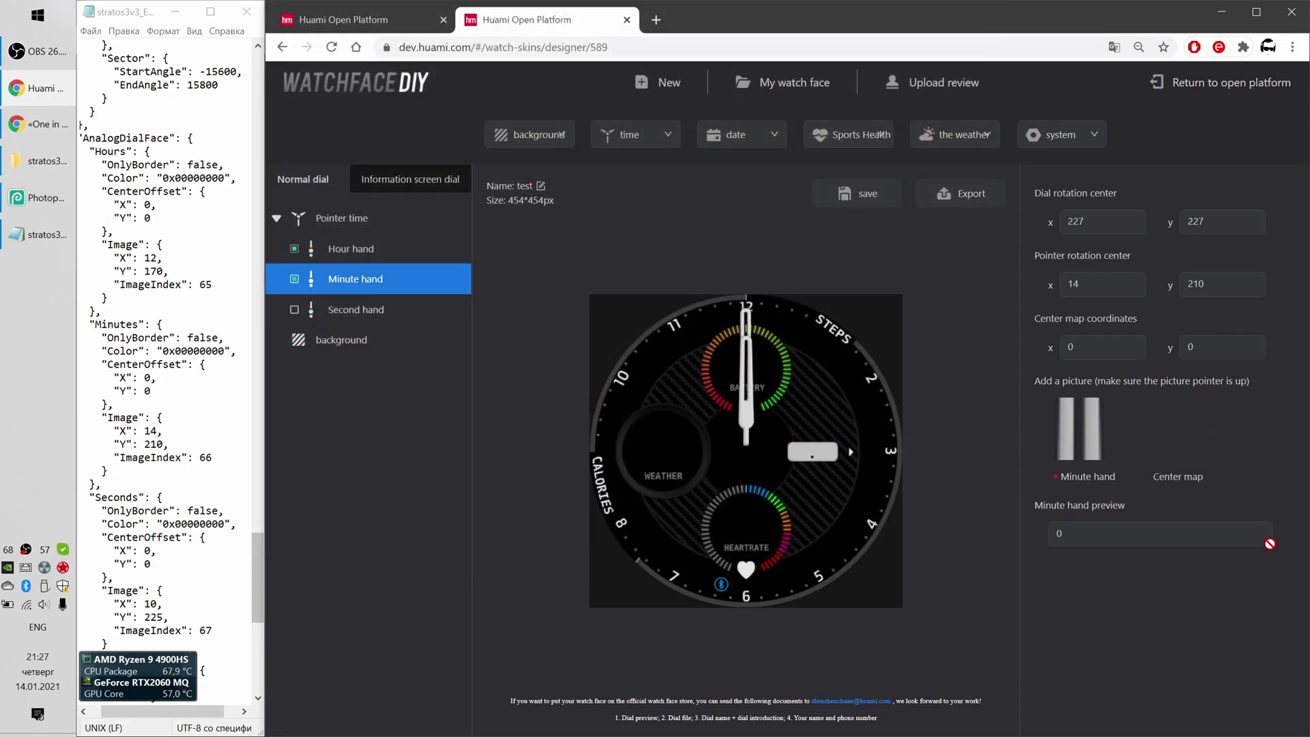
Position the minute hand's center map at coordinates X 212, Y 212 so the red cap sits on the dial center
double_click(1129, 349)
type("227")
key("Tab")
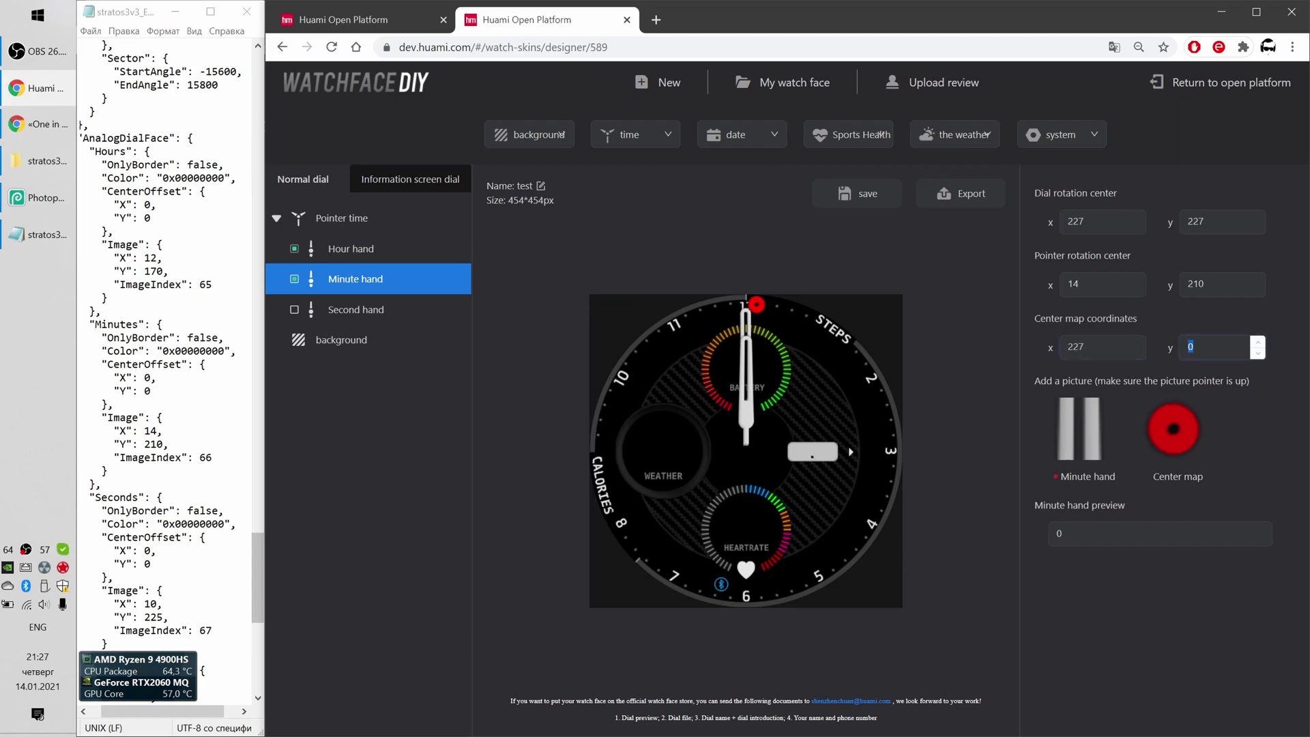
type("227")
type("212")
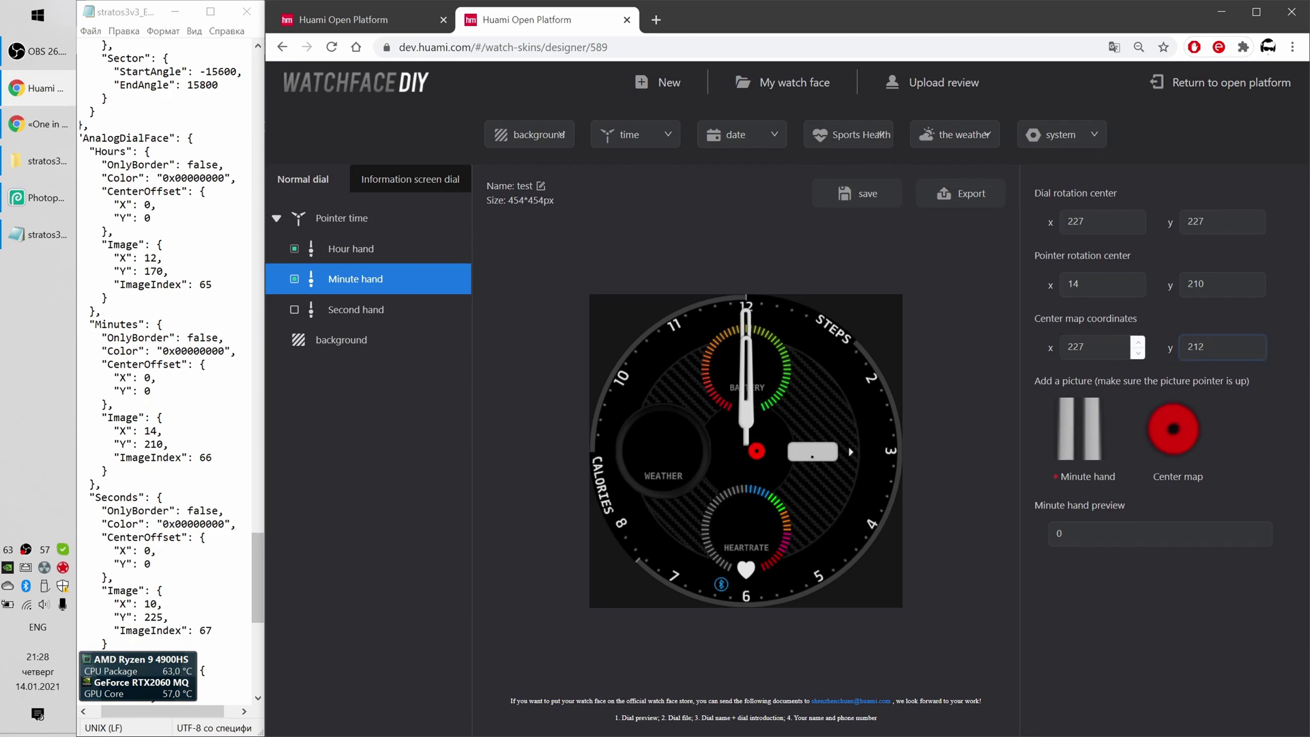
type("12")
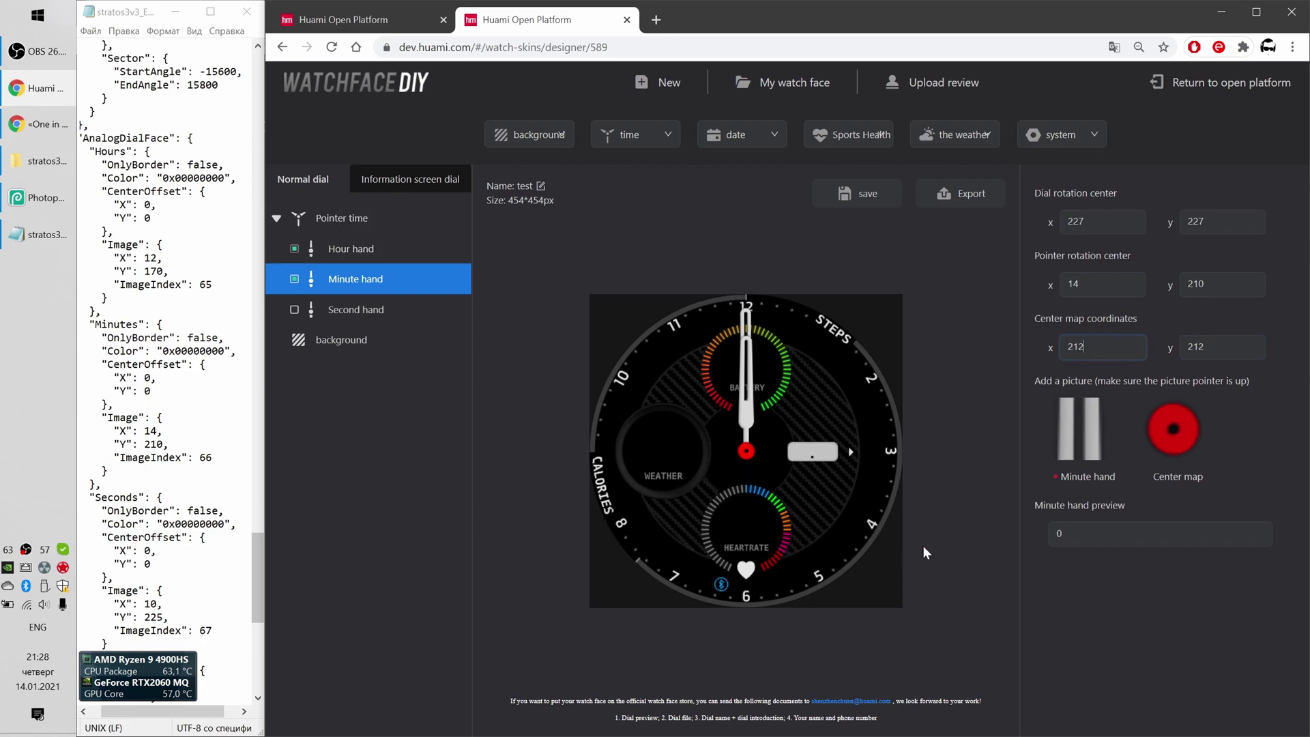
Enable the second hand and upload the red second hand picture with index 67
left_click(369, 310)
left_click(1090, 453)
double_click(751, 142)
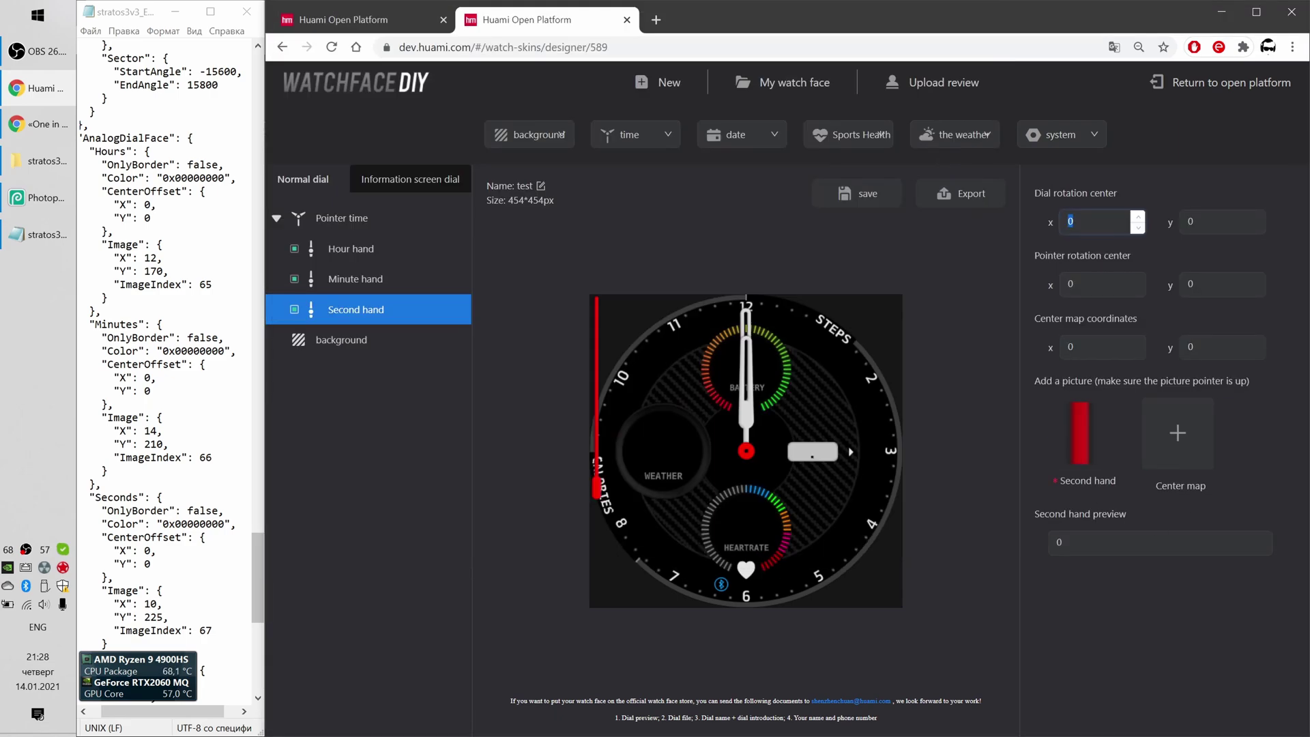
Set the second hand's dial rotation center to X 227, Y 227 and pointer rotation center to X 10, Y 225, and check its preview
type("1")
key("Tab")
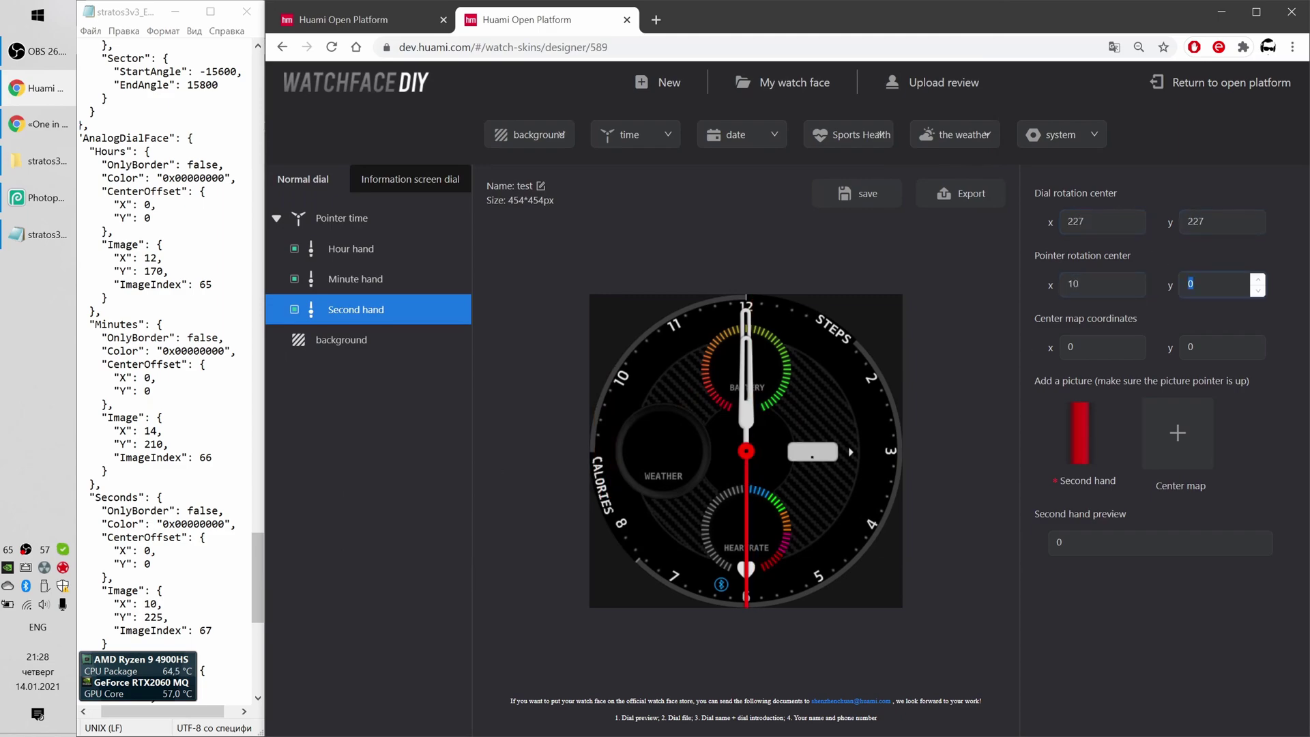
type("225")
left_click(1264, 539)
left_click(1265, 549)
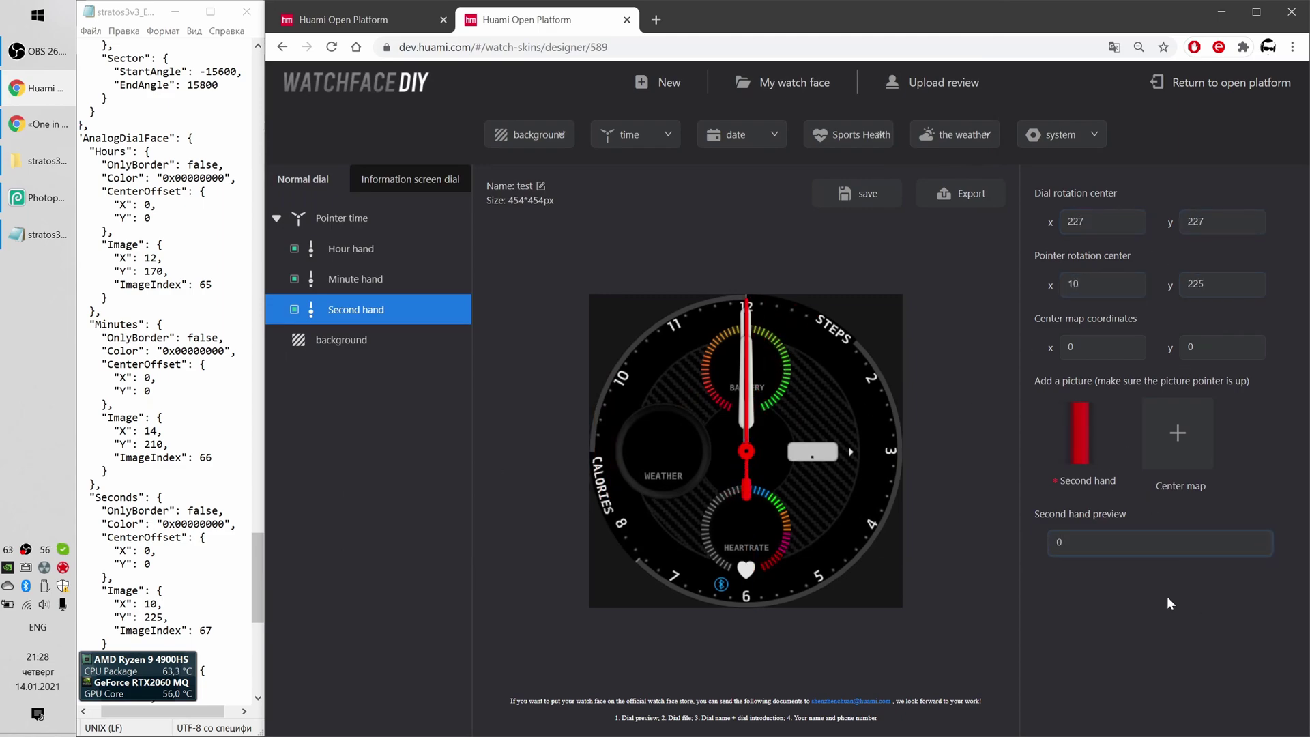
Upload the red cap image as the second hand's center map and set its coordinates to X 212, Y 212
left_click(1178, 433)
double_click(445, 226)
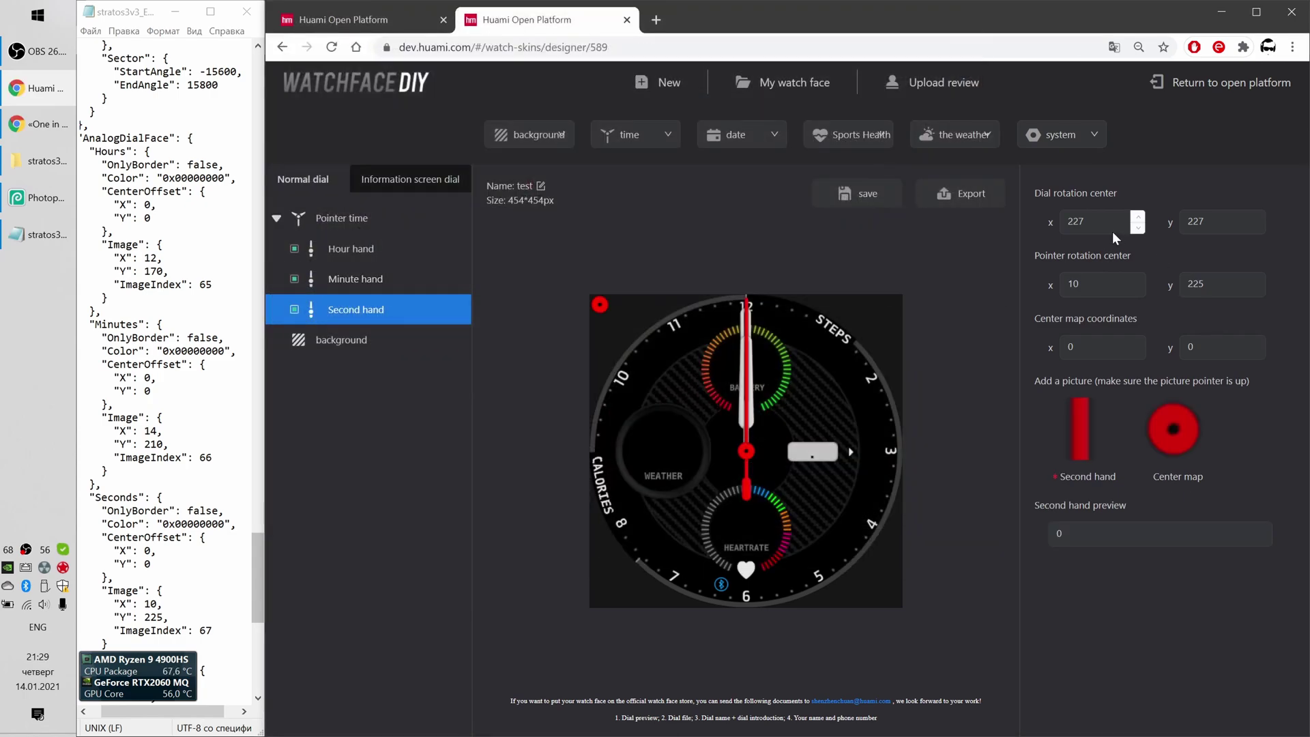
double_click(1099, 347)
type("212")
key("Tab")
type("212")
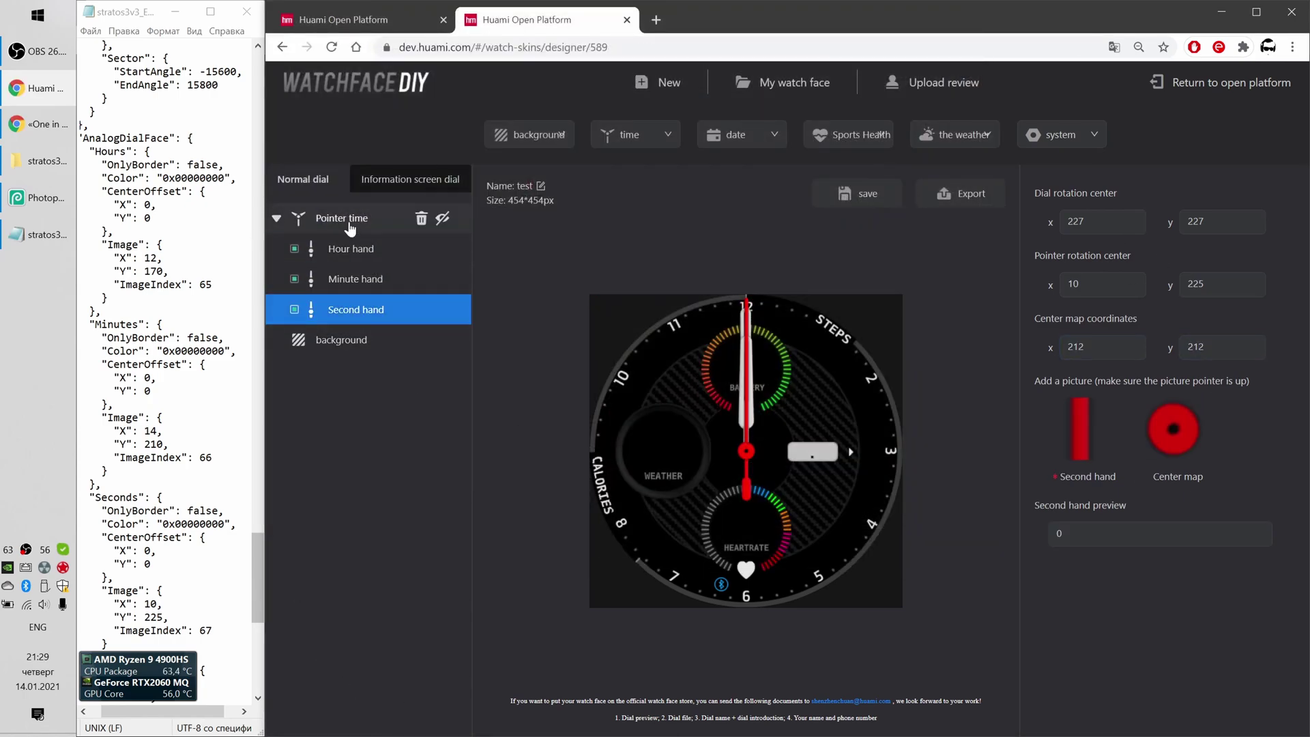
Try placing the Pointer time group below the background and restore it above the background
left_click_drag(316, 217, 362, 393)
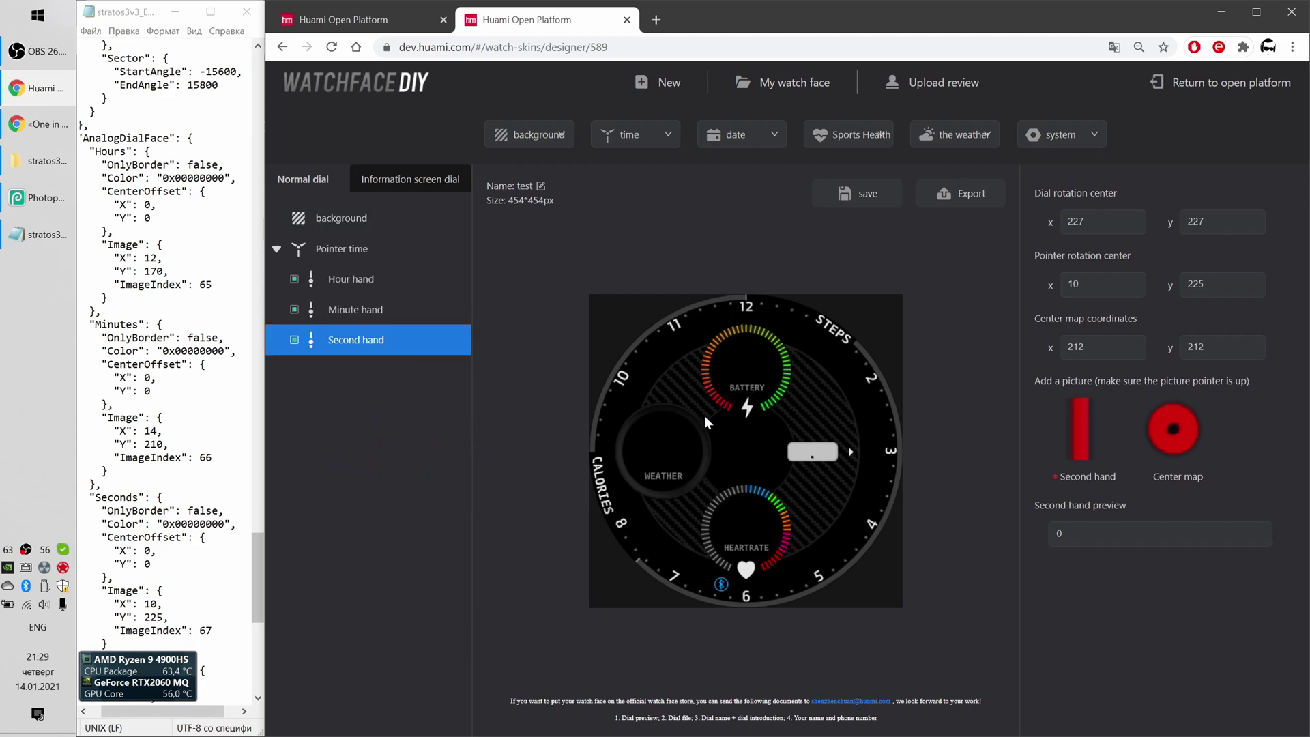
left_click_drag(340, 218, 352, 425)
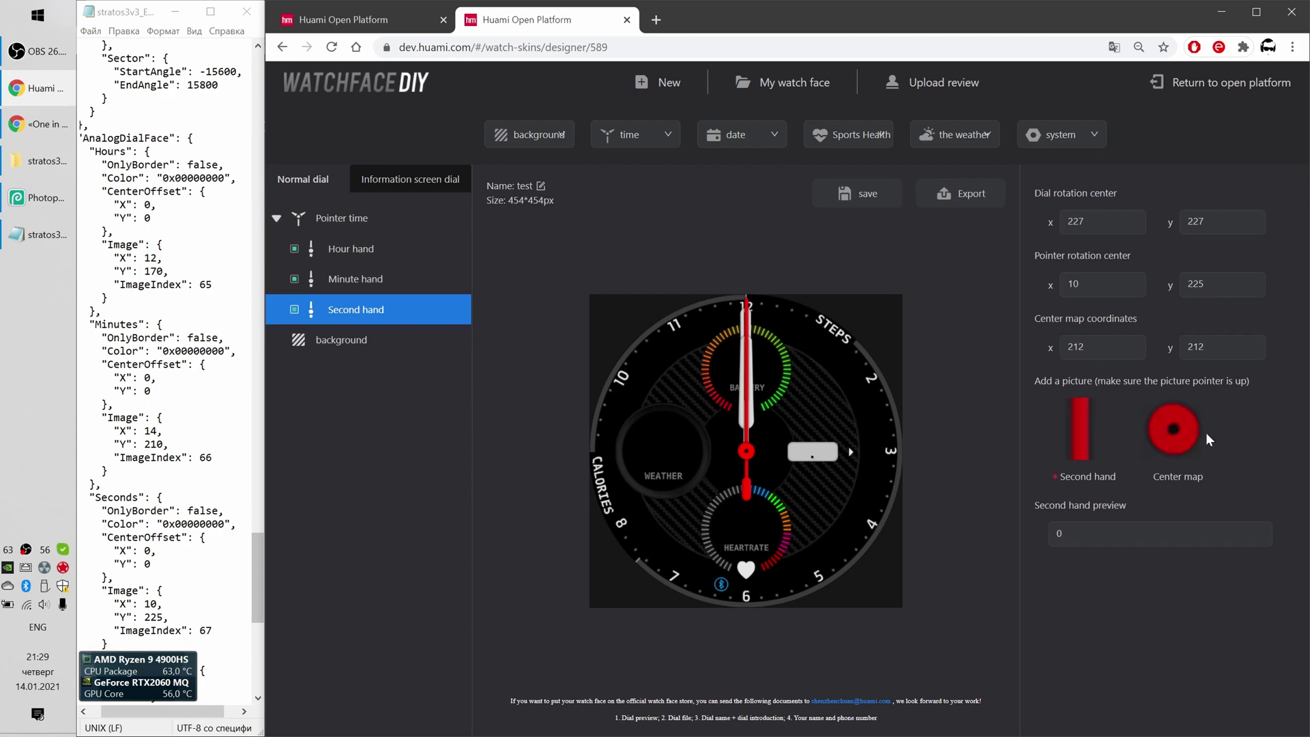
Add a Digital time element and enable its Time component, keeping the master-slave relationship independent
left_click(659, 138)
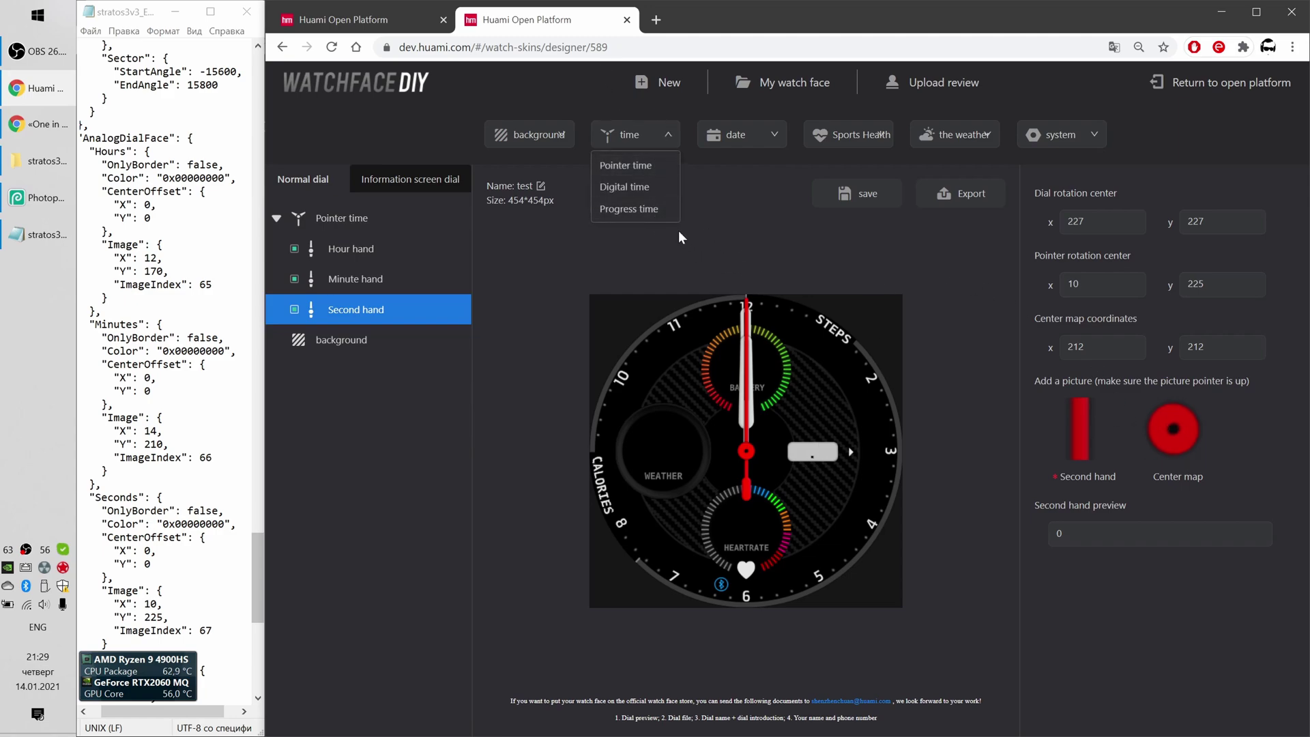
left_click(626, 188)
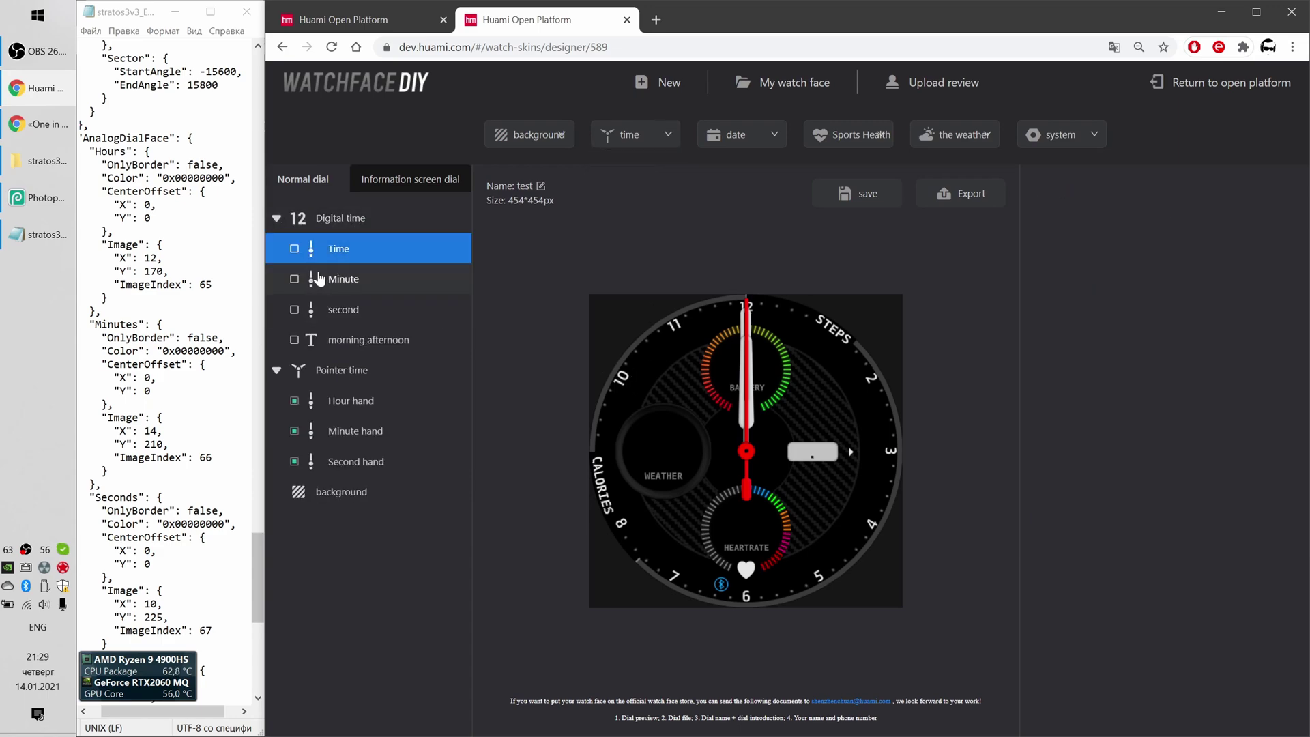
left_click(295, 249)
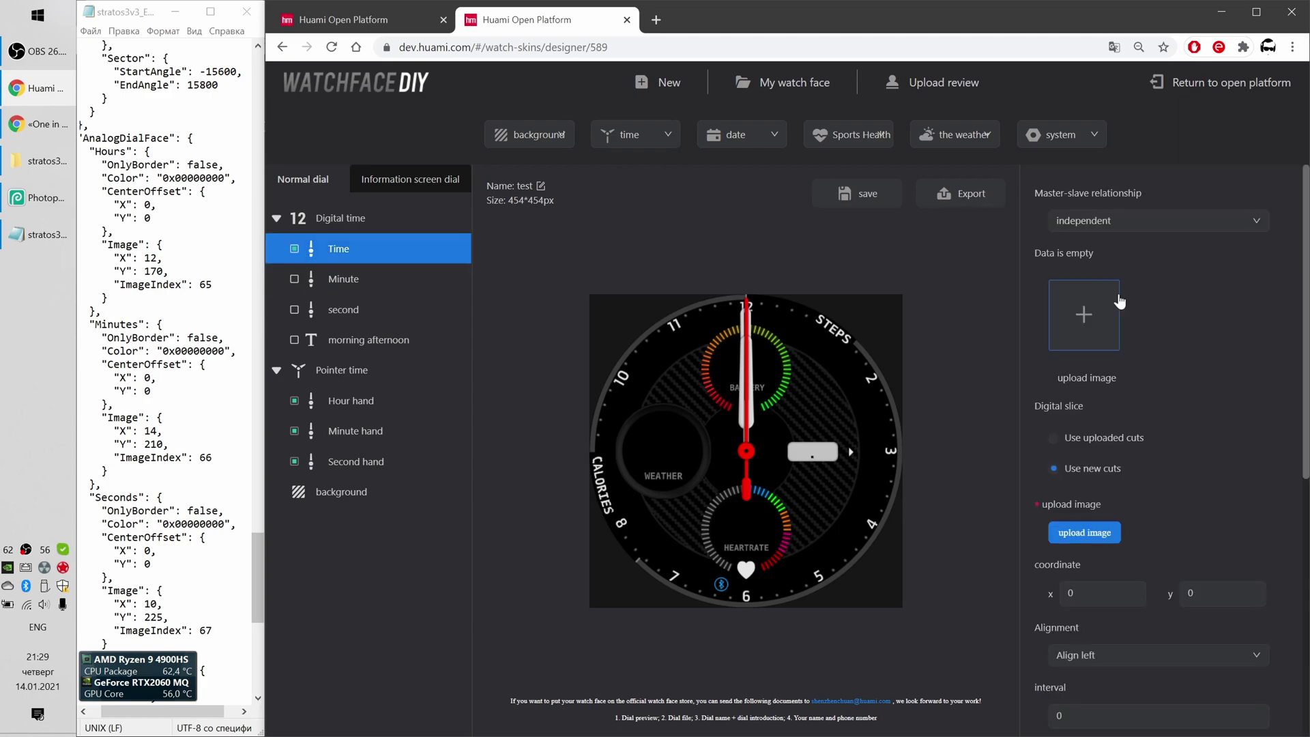
left_click(1164, 223)
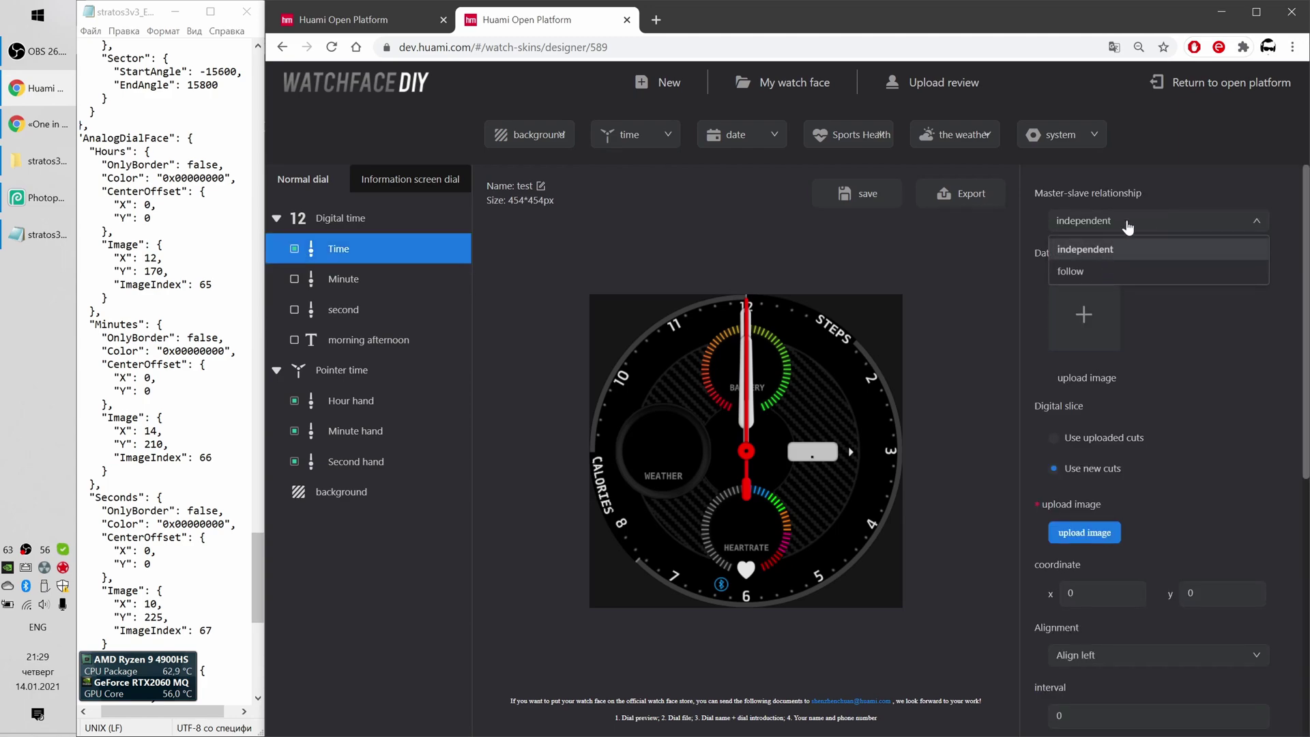
left_click(1153, 228)
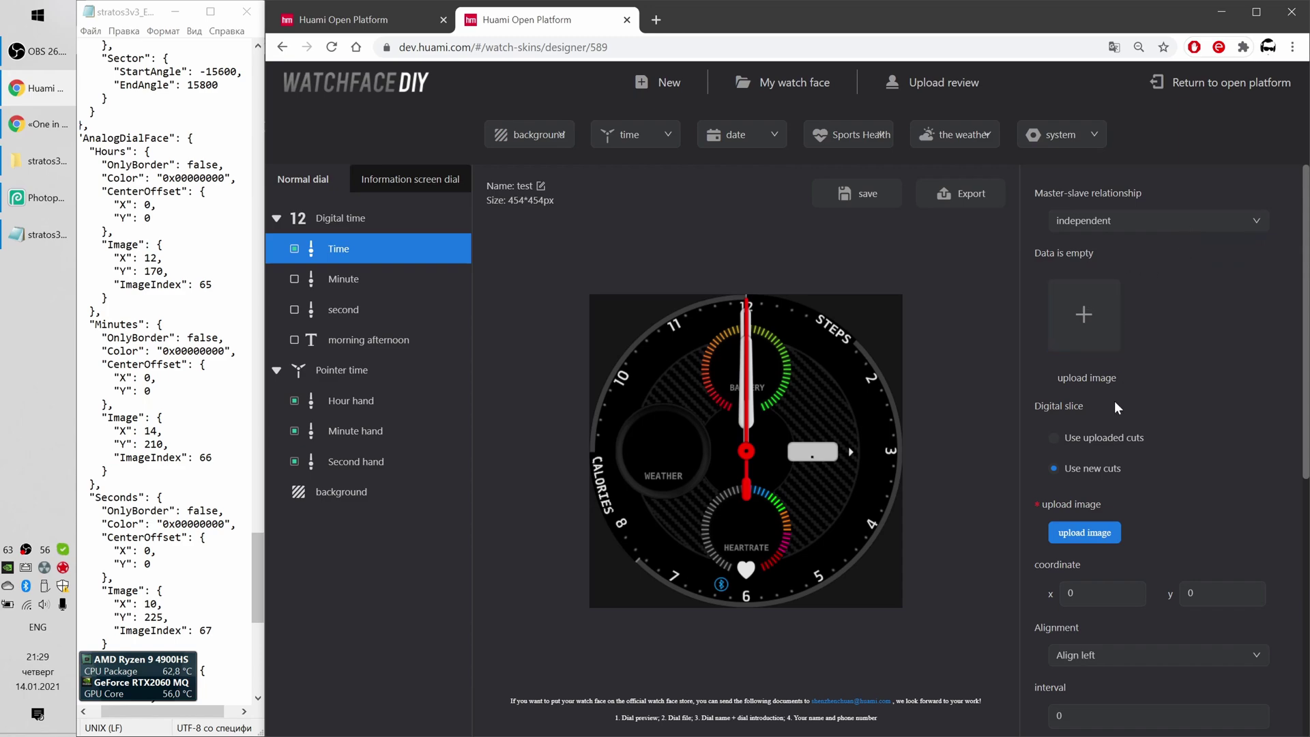
Upload the digit images 0019 to 0028 as new cuts for the digital Time component and review the uploaded set
left_click(1069, 313)
scroll(1163, 412, "down", 2)
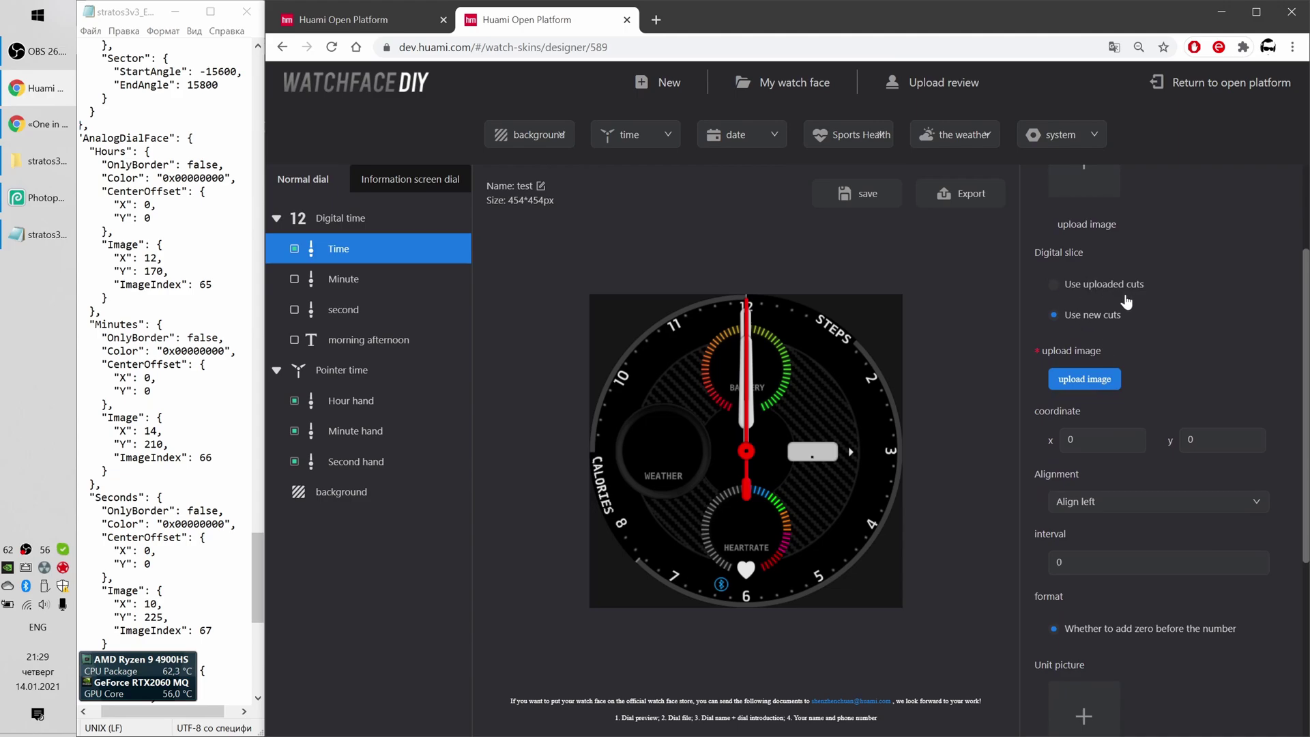
left_click(1090, 384)
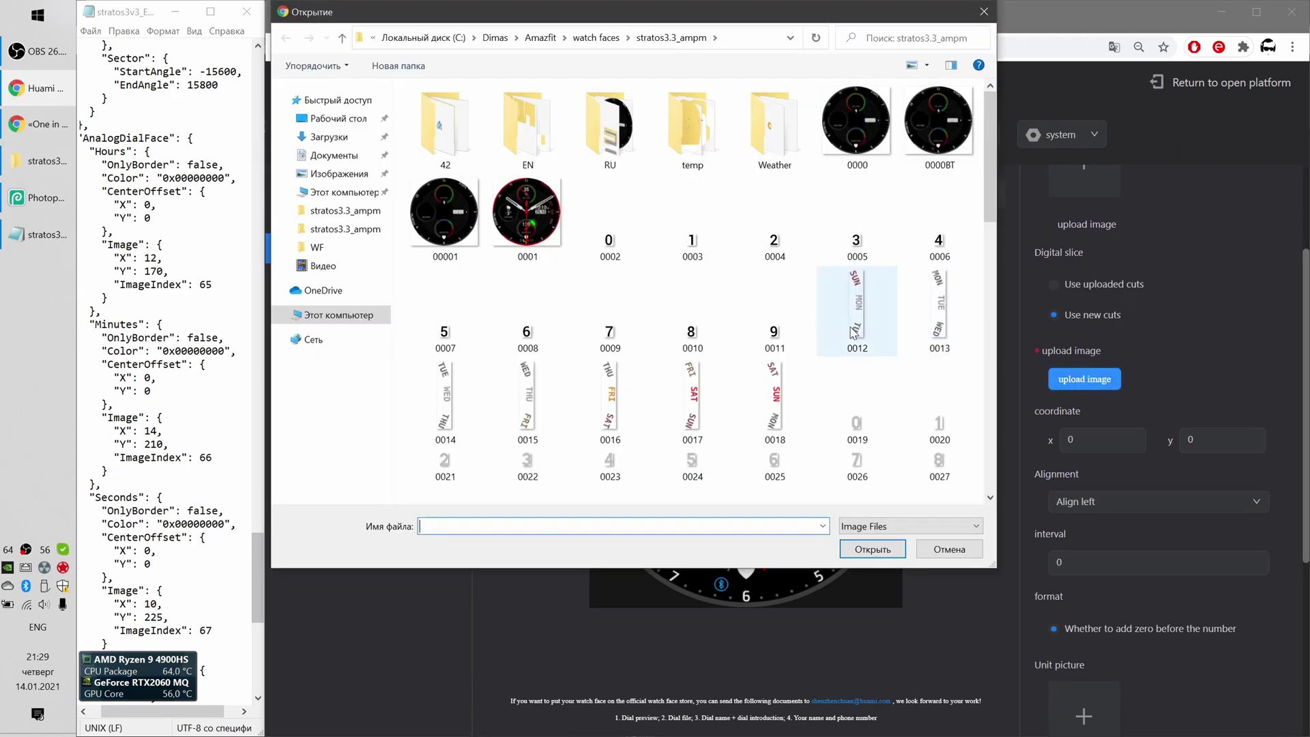
left_click(857, 425)
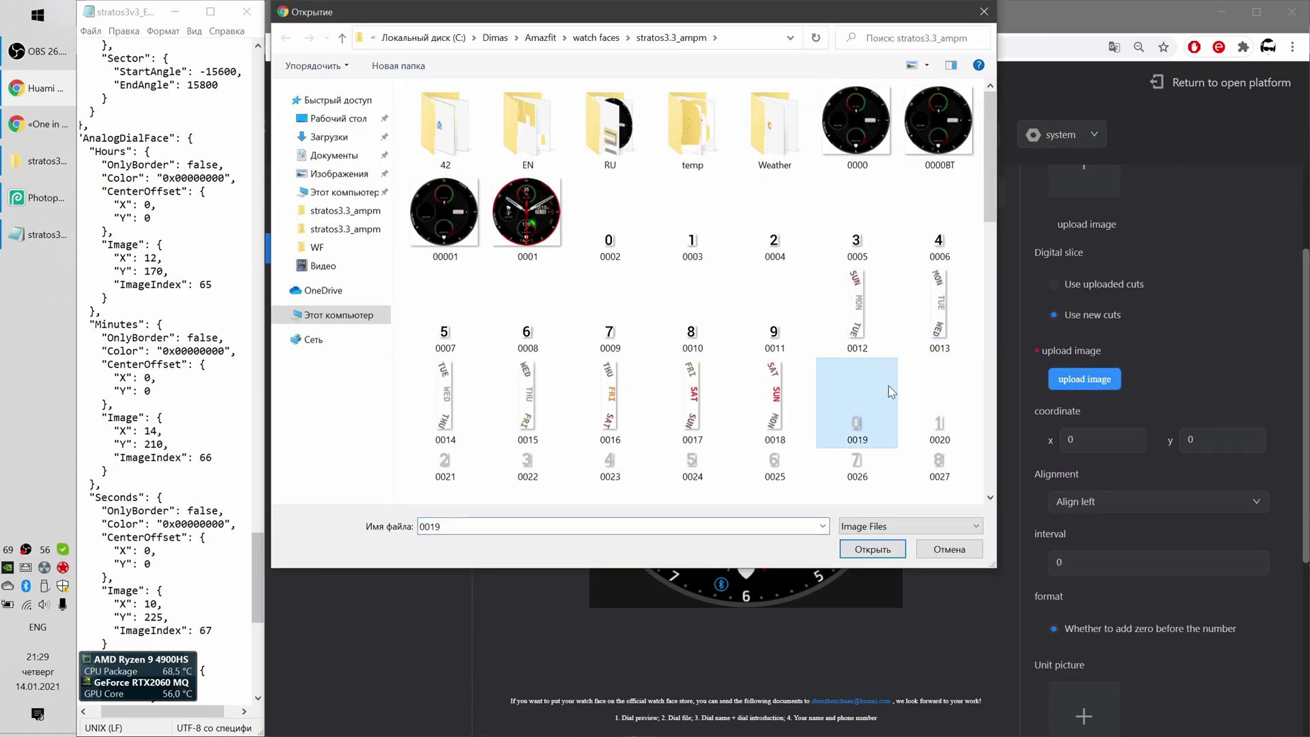
scroll(887, 382, "down", 3)
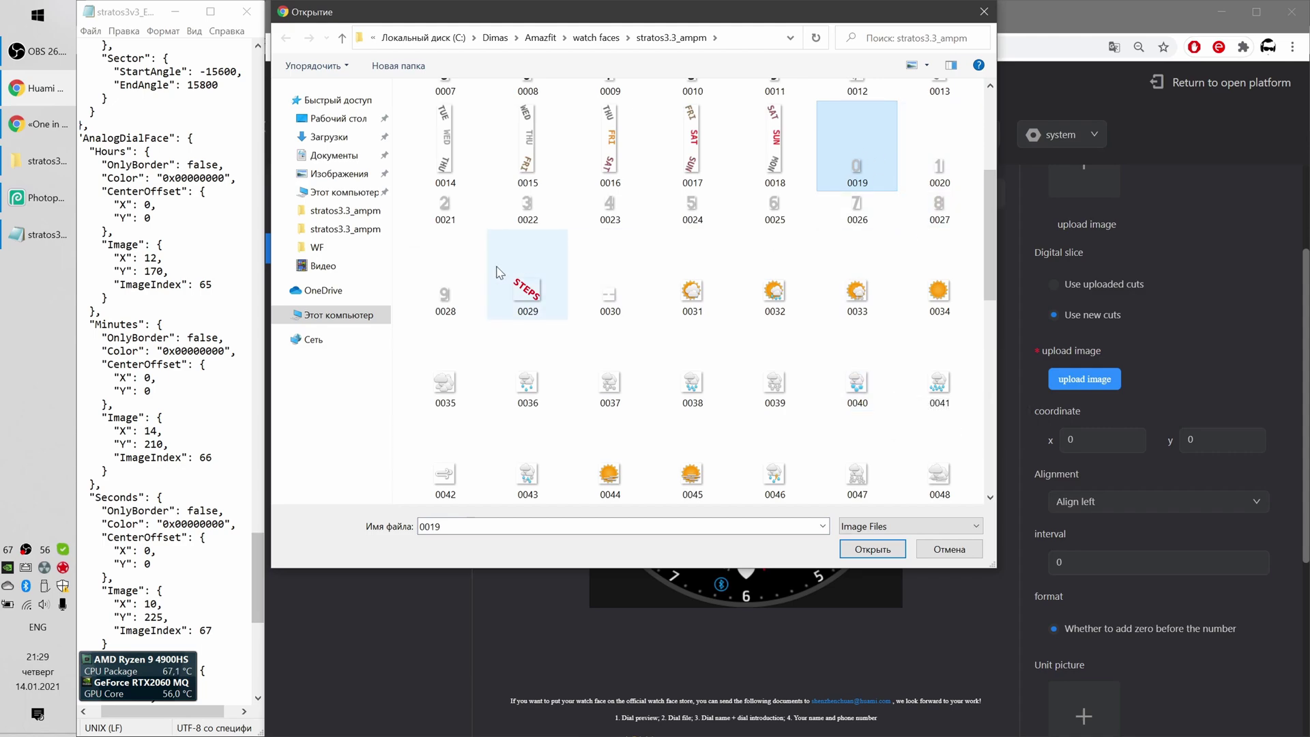
left_click(451, 301, "shift")
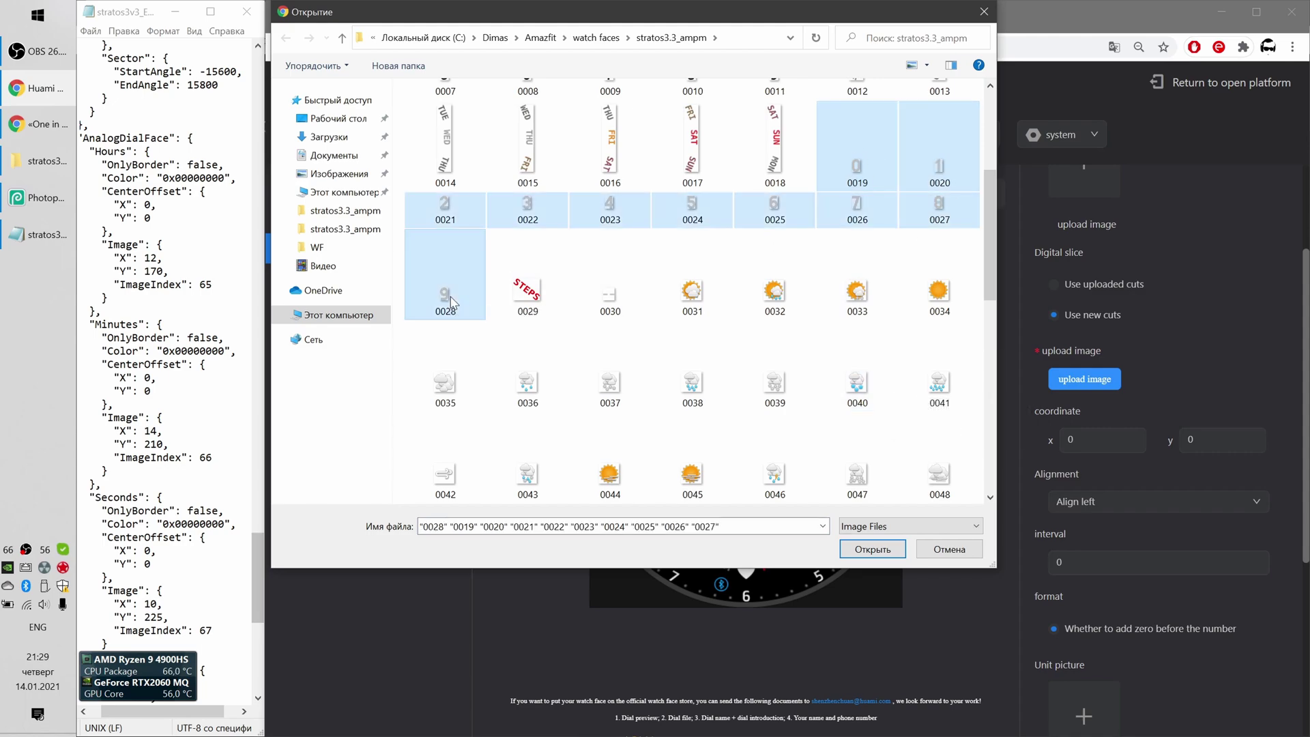
left_click(862, 551)
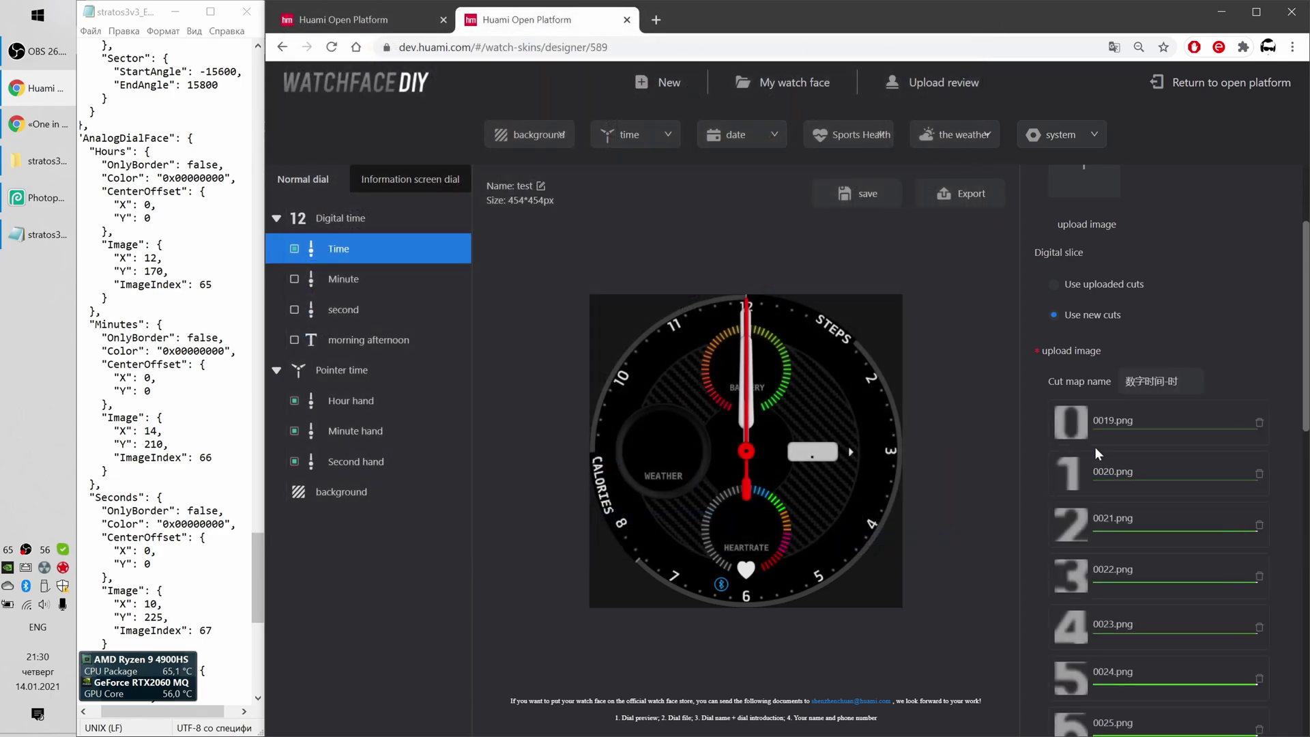
scroll(1194, 430, "down", 7)
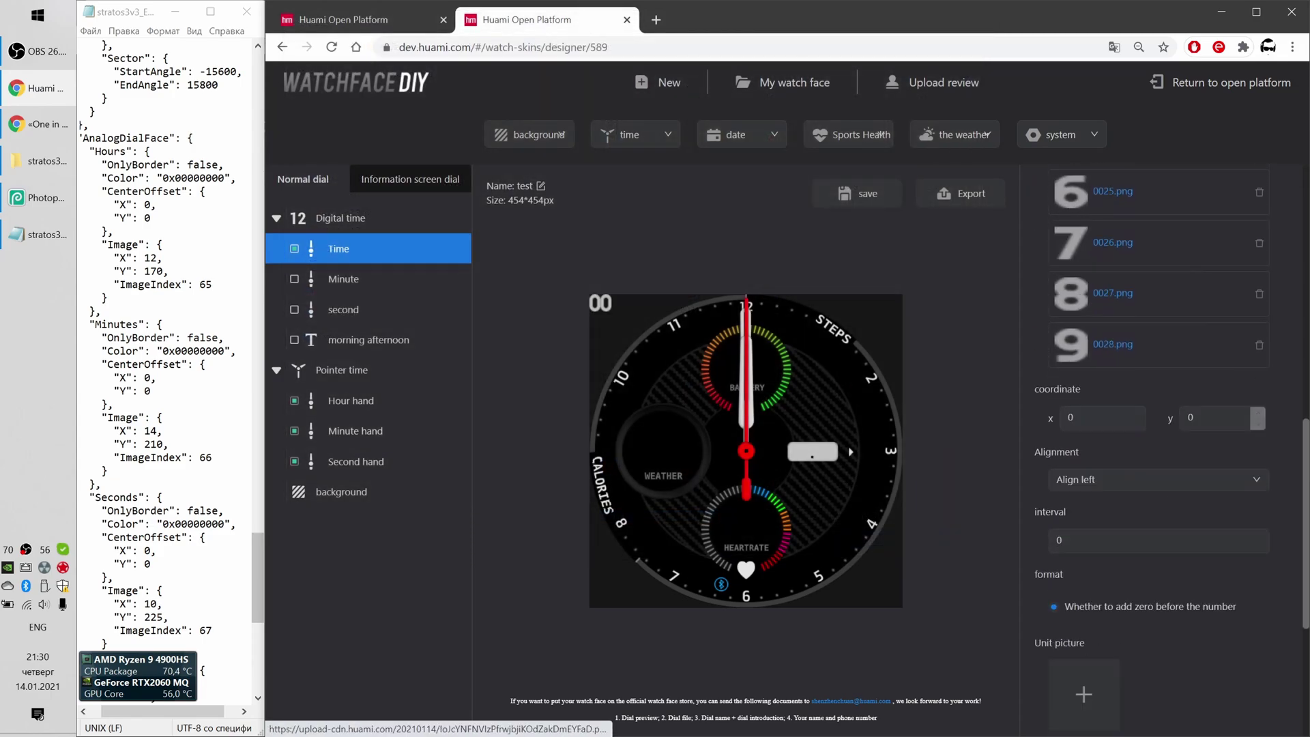
scroll(1185, 415, "up", 8)
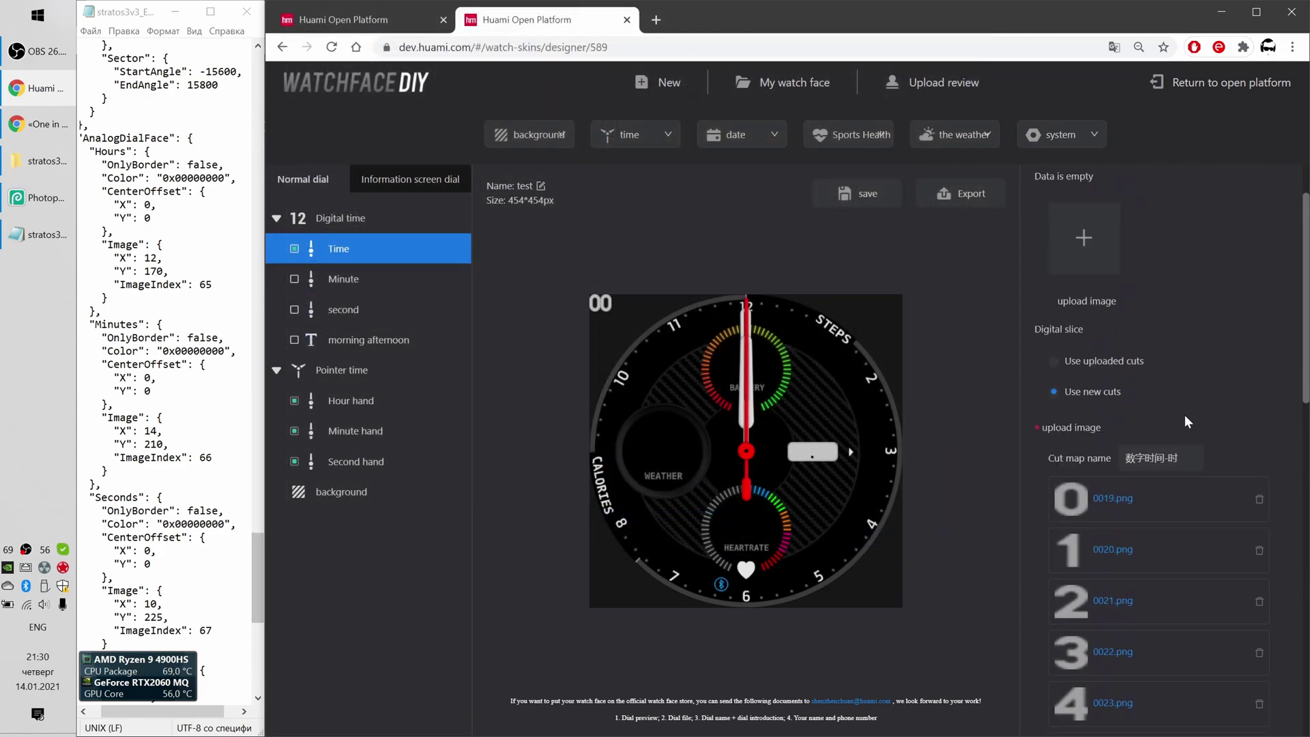
Look up the Hours Tens position in the Notepad configuration file and set the digital Time coordinates in Chrome to X 284, Y 185
left_click(171, 382)
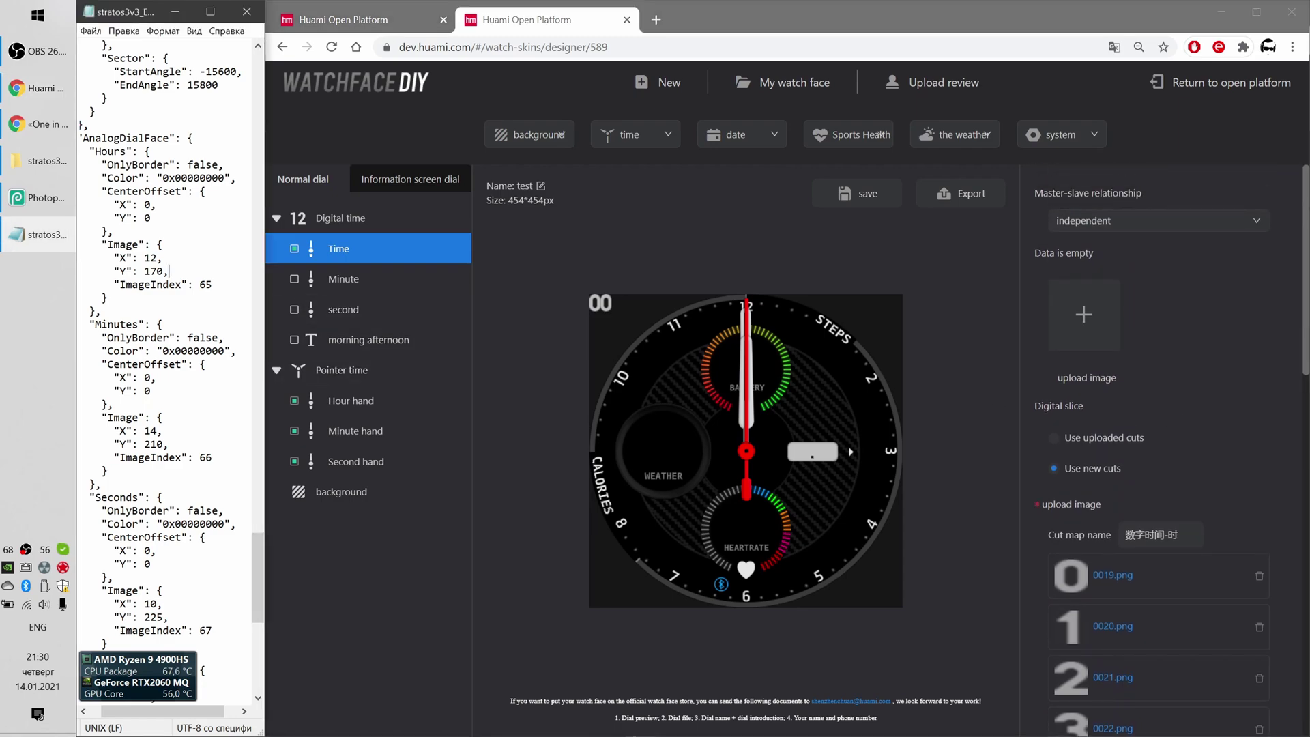
scroll(171, 383, "up", 20)
scroll(170, 383, "down", 1)
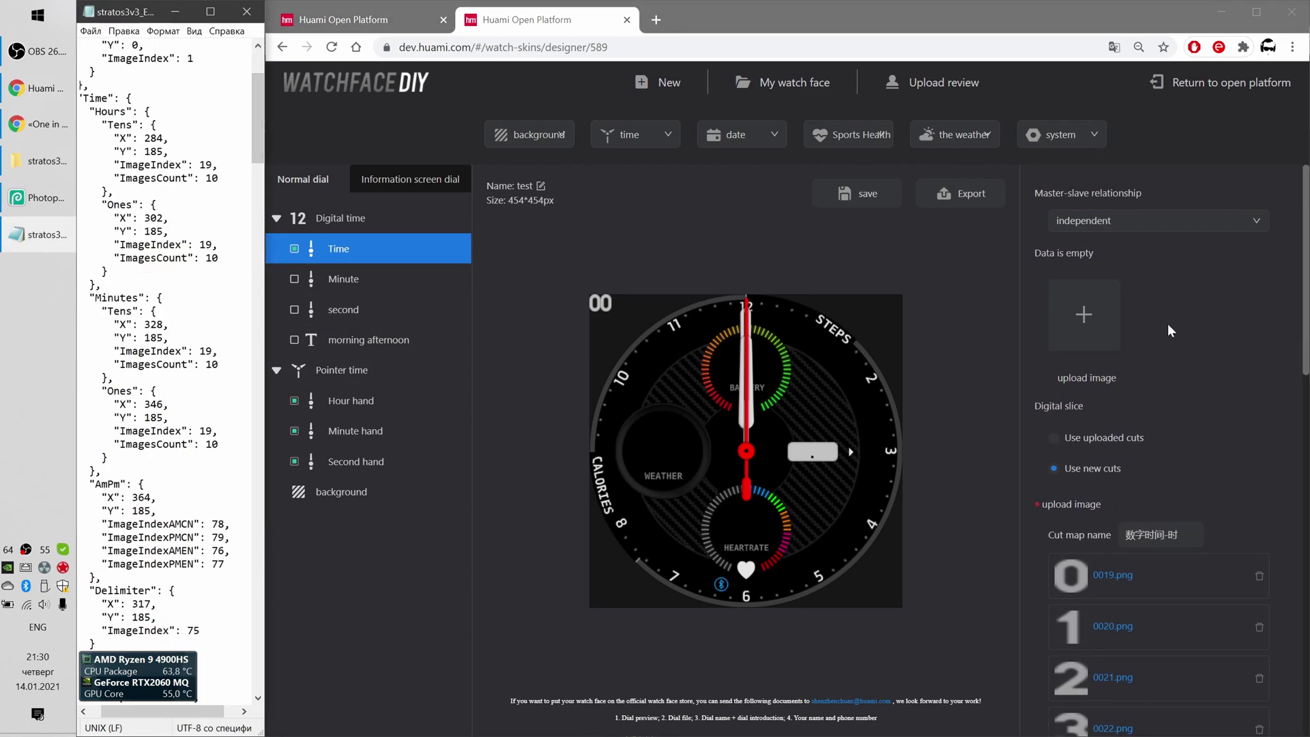
left_click(1205, 333)
scroll(1211, 325, "down", 5)
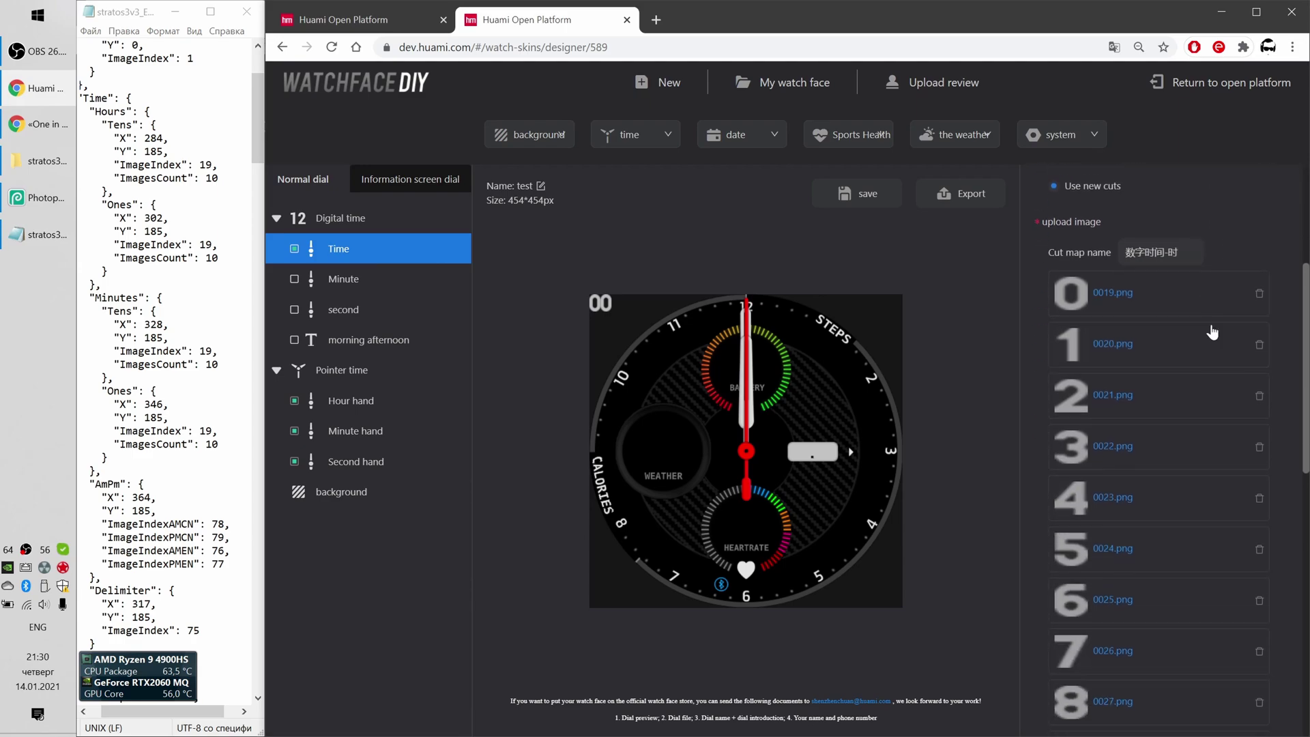
scroll(1210, 325, "up", 1)
scroll(1214, 329, "down", 7)
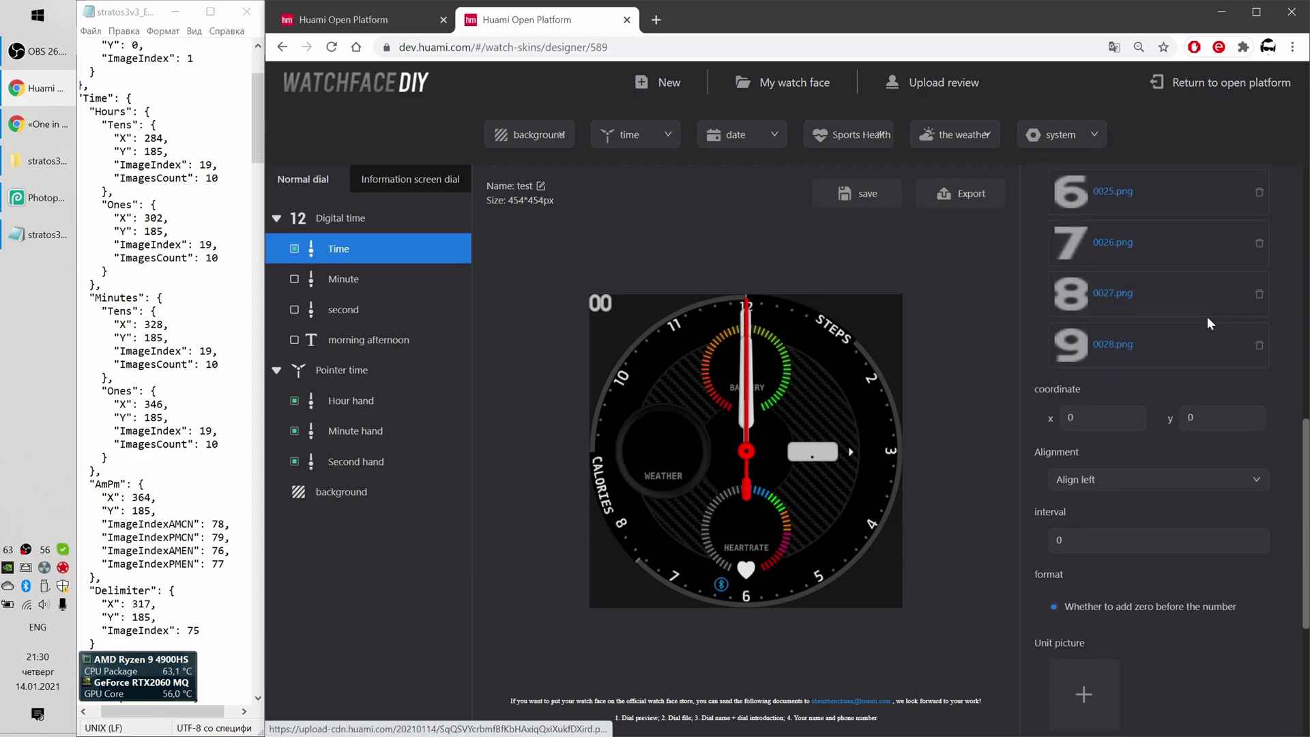
type("284")
key("Tab")
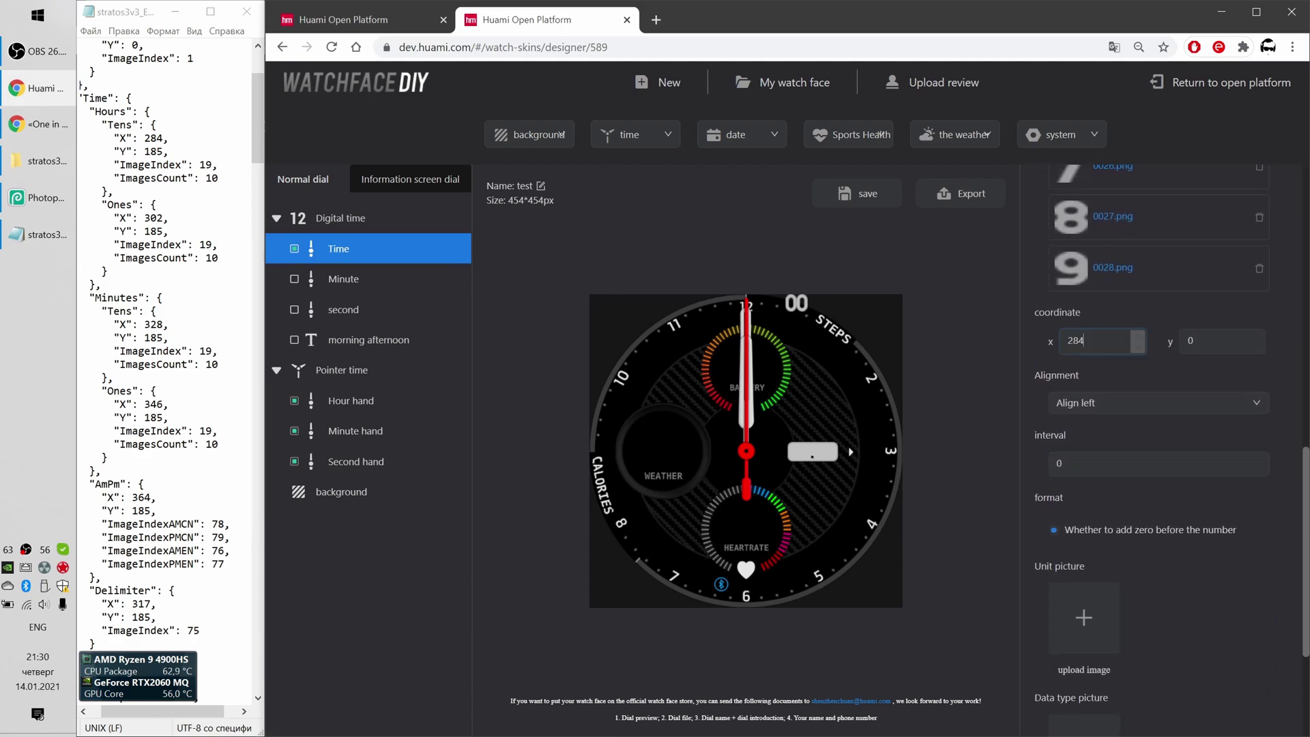
type("185")
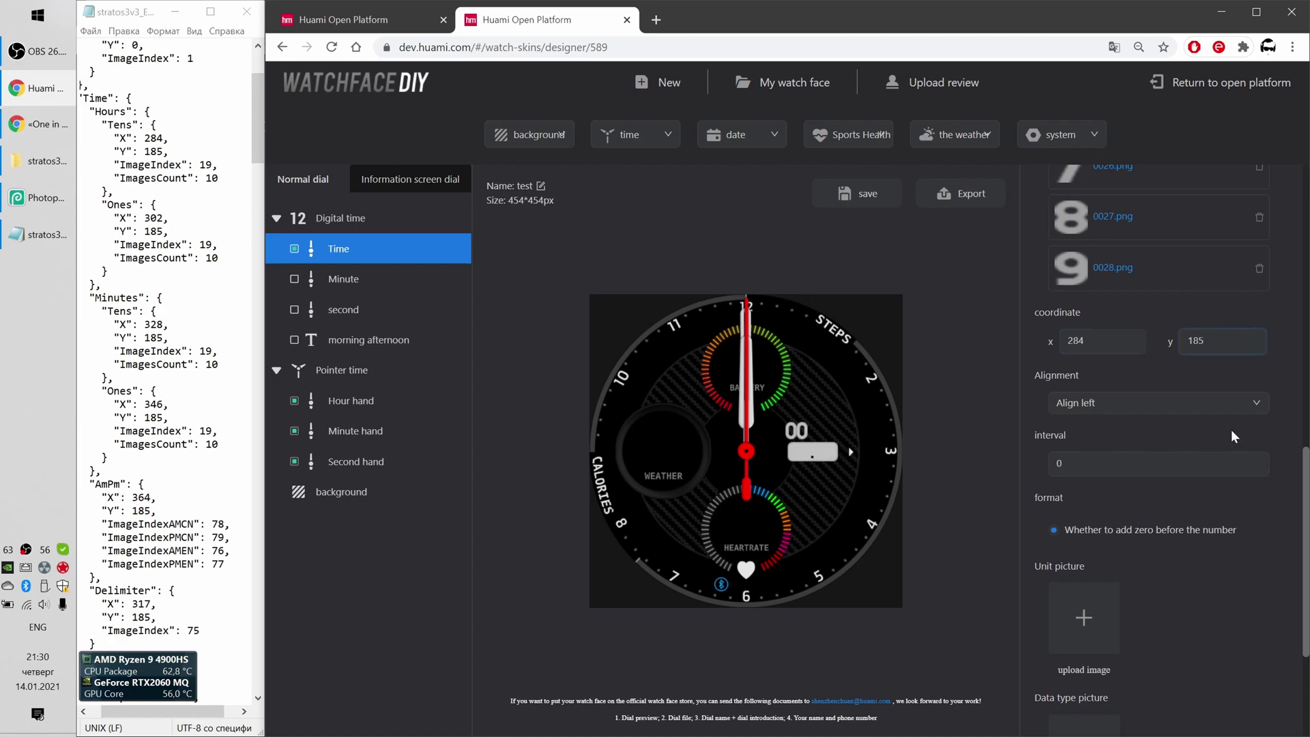
Set the digital Time interval to 1 and test the hour preview at 8 before returning it to 0
left_click(1259, 459)
scroll(1222, 427, "down", 3)
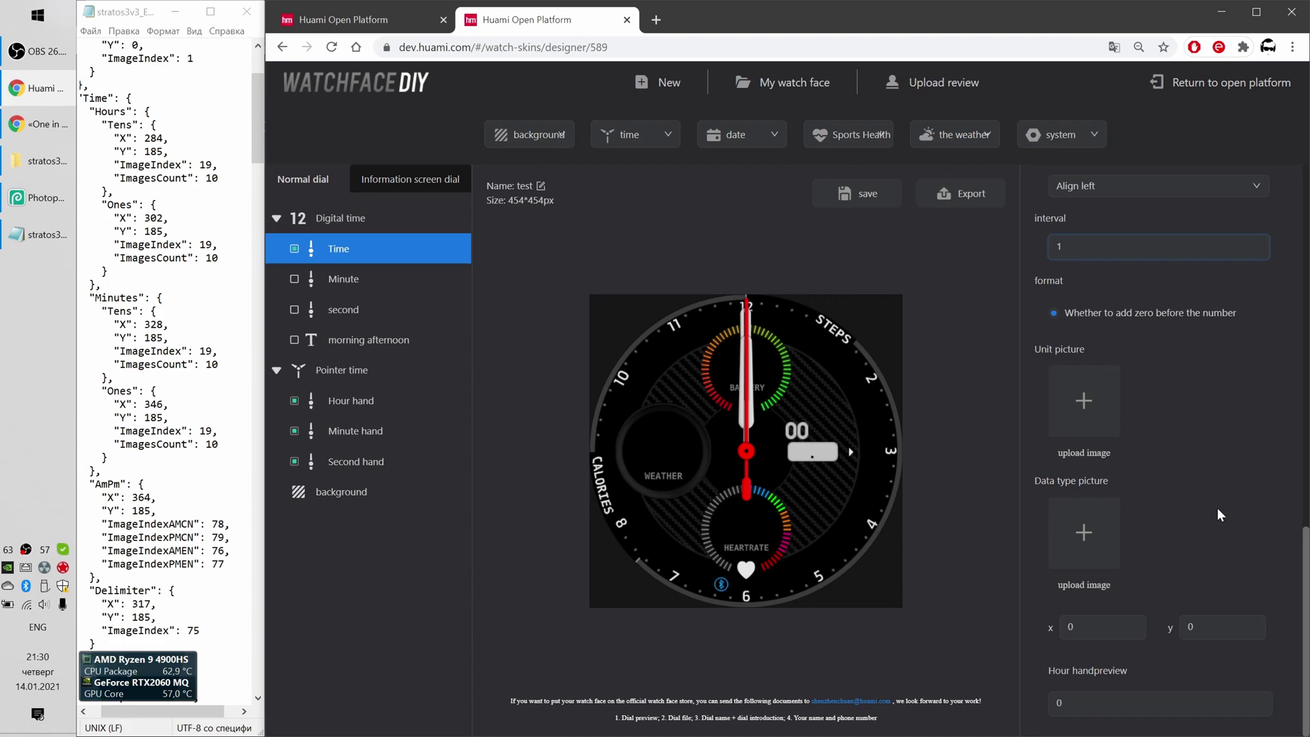
double_click(1263, 700)
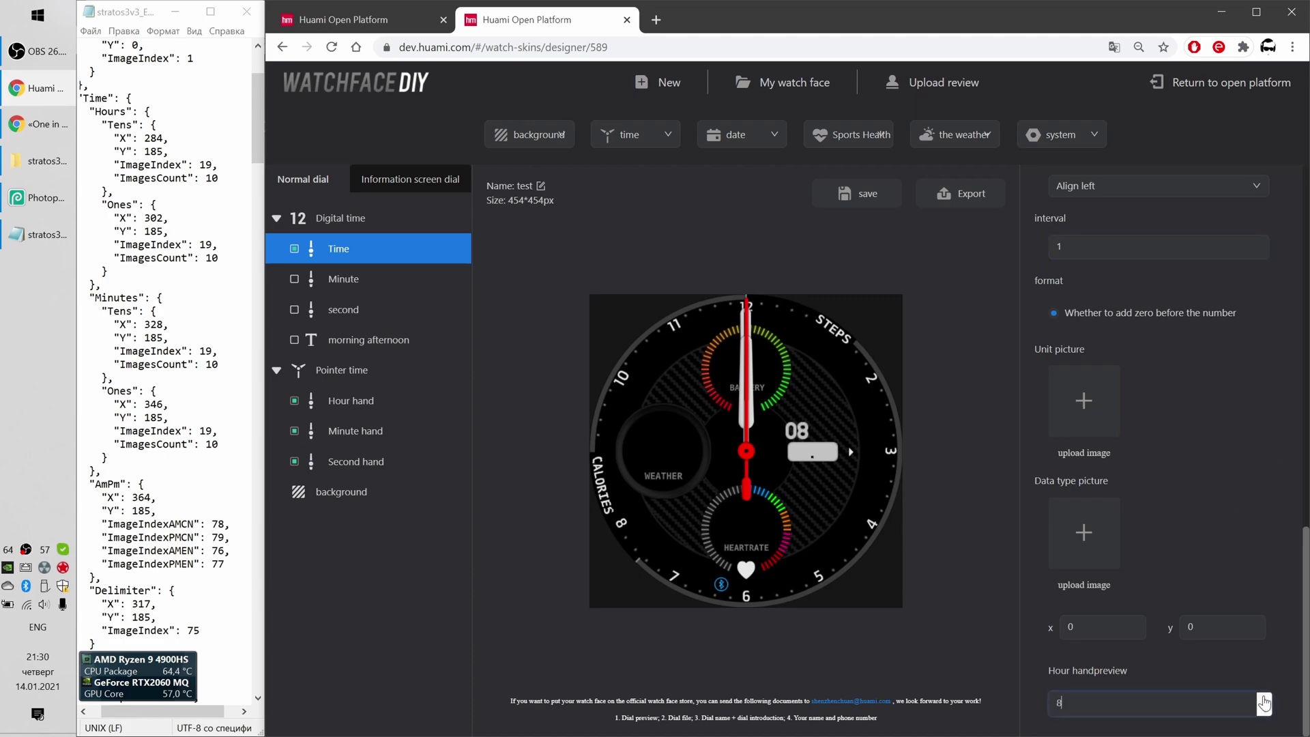
left_click(1263, 711)
Enable the Minute component of the Digital time and set its master-slave relationship to follow
left_click(327, 284)
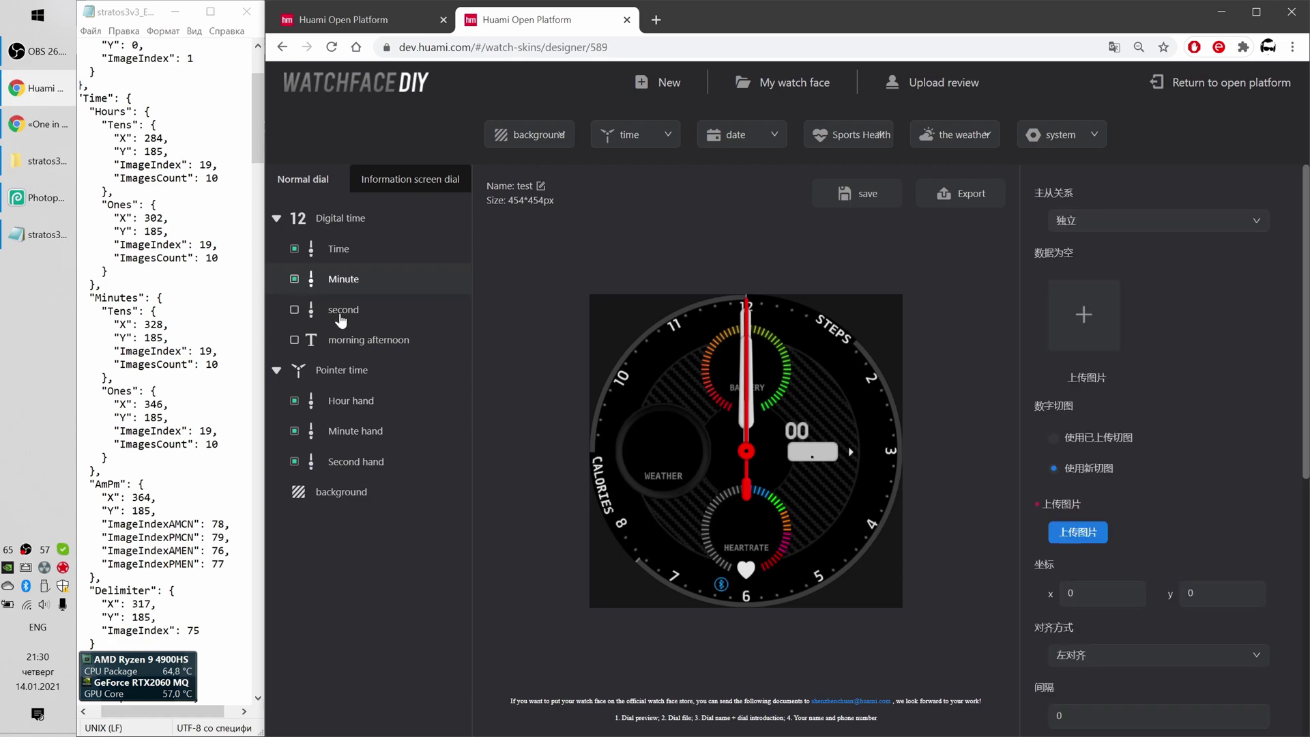
left_click(1133, 226)
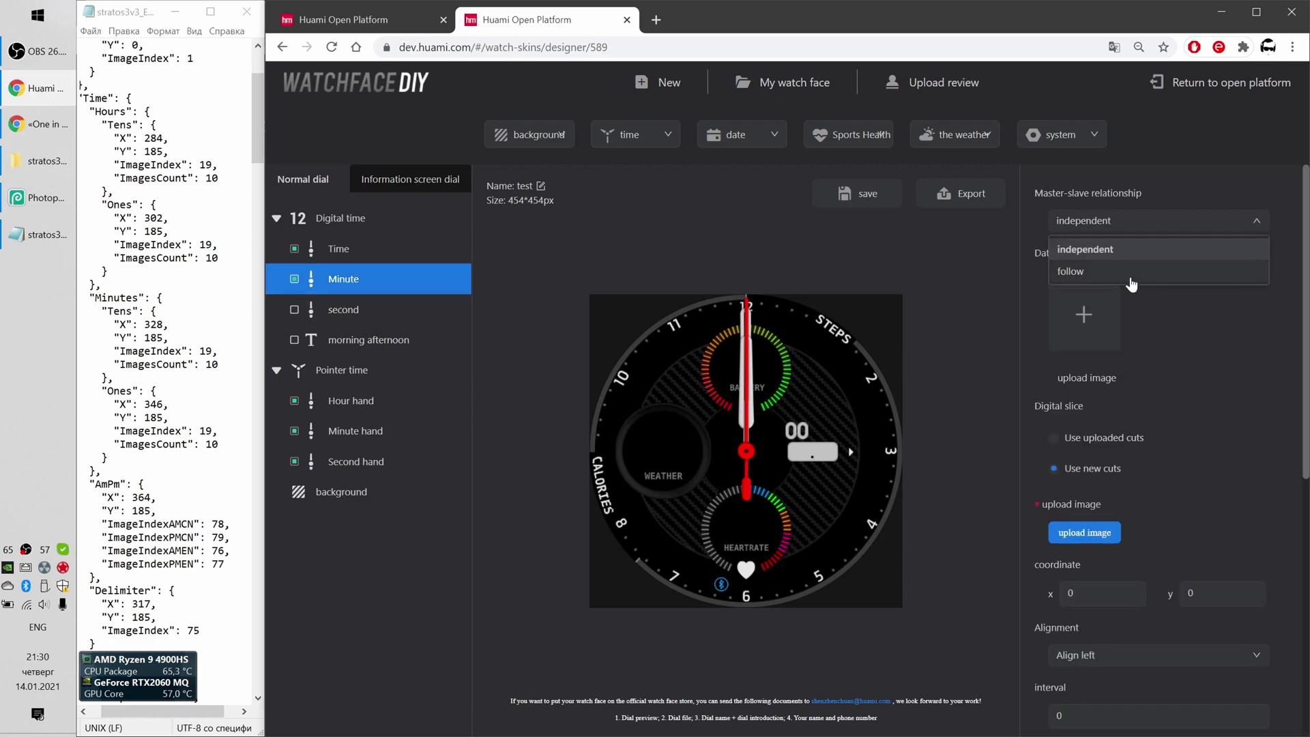
left_click(1107, 272)
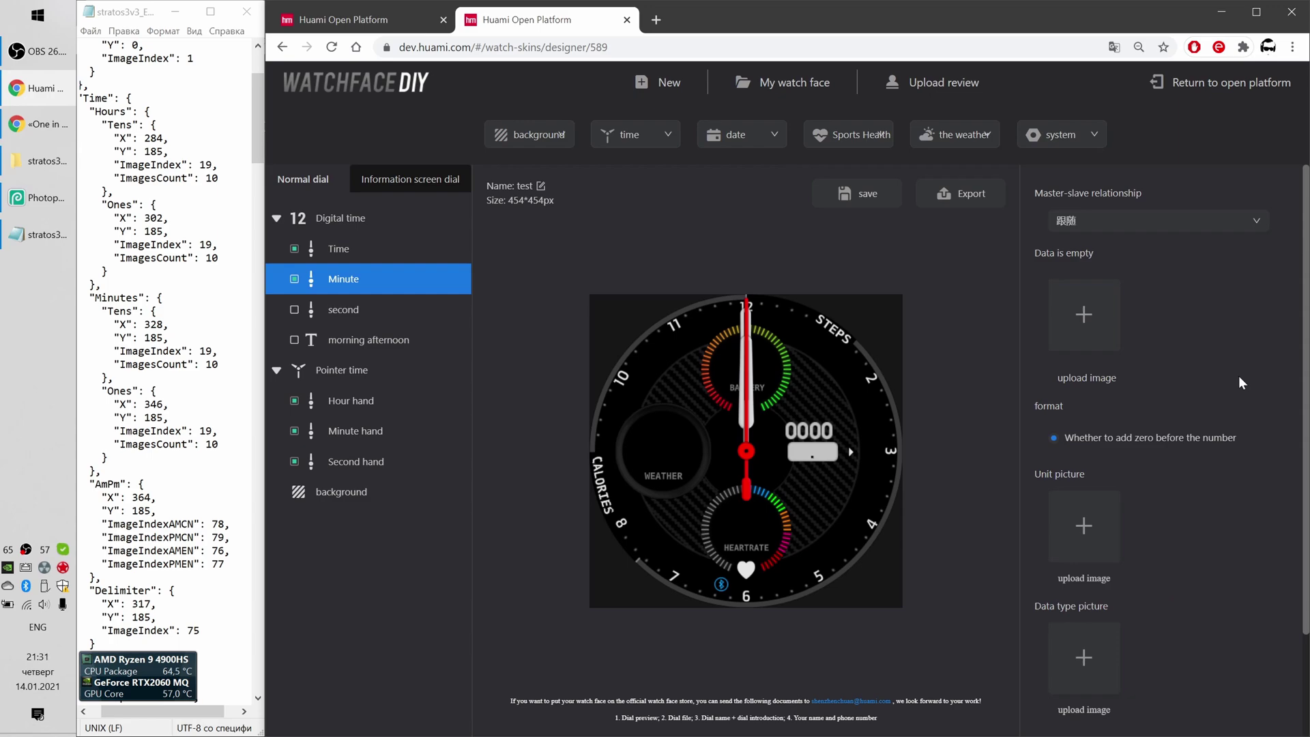
scroll(1238, 375, "down", 2)
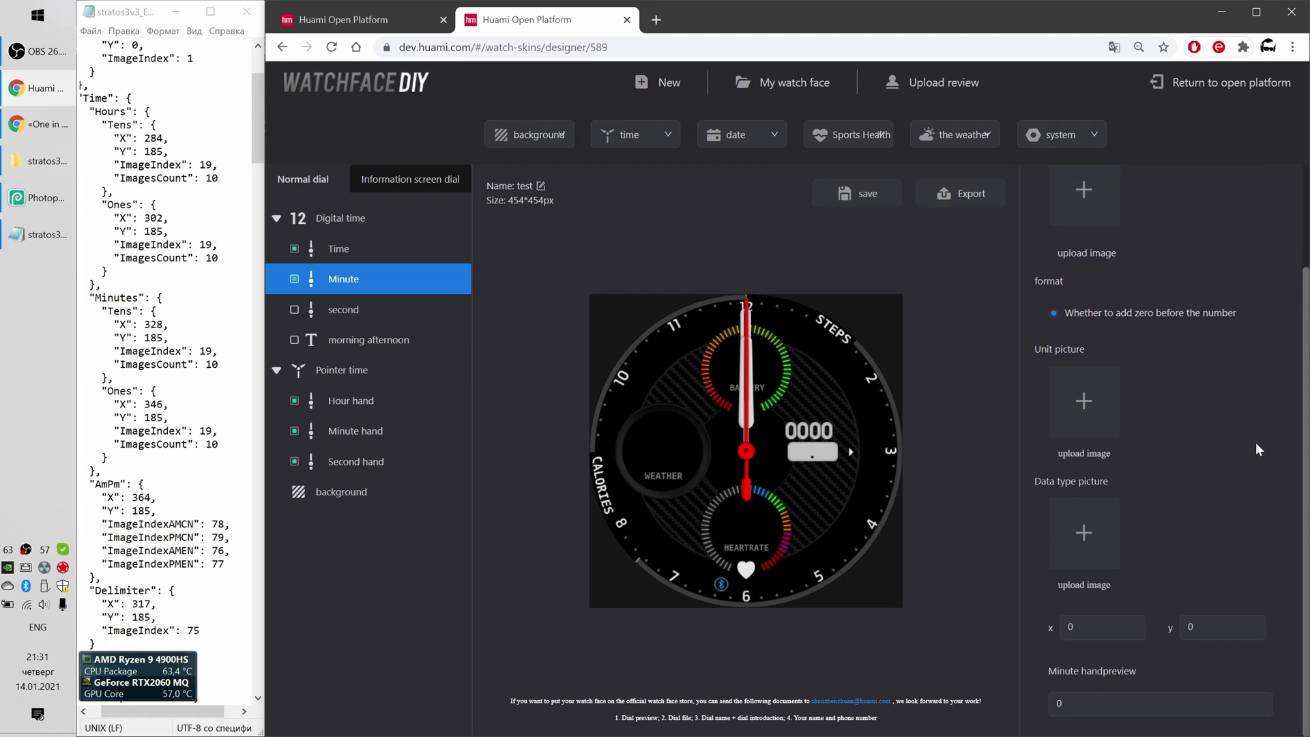
scroll(1255, 442, "up", 1)
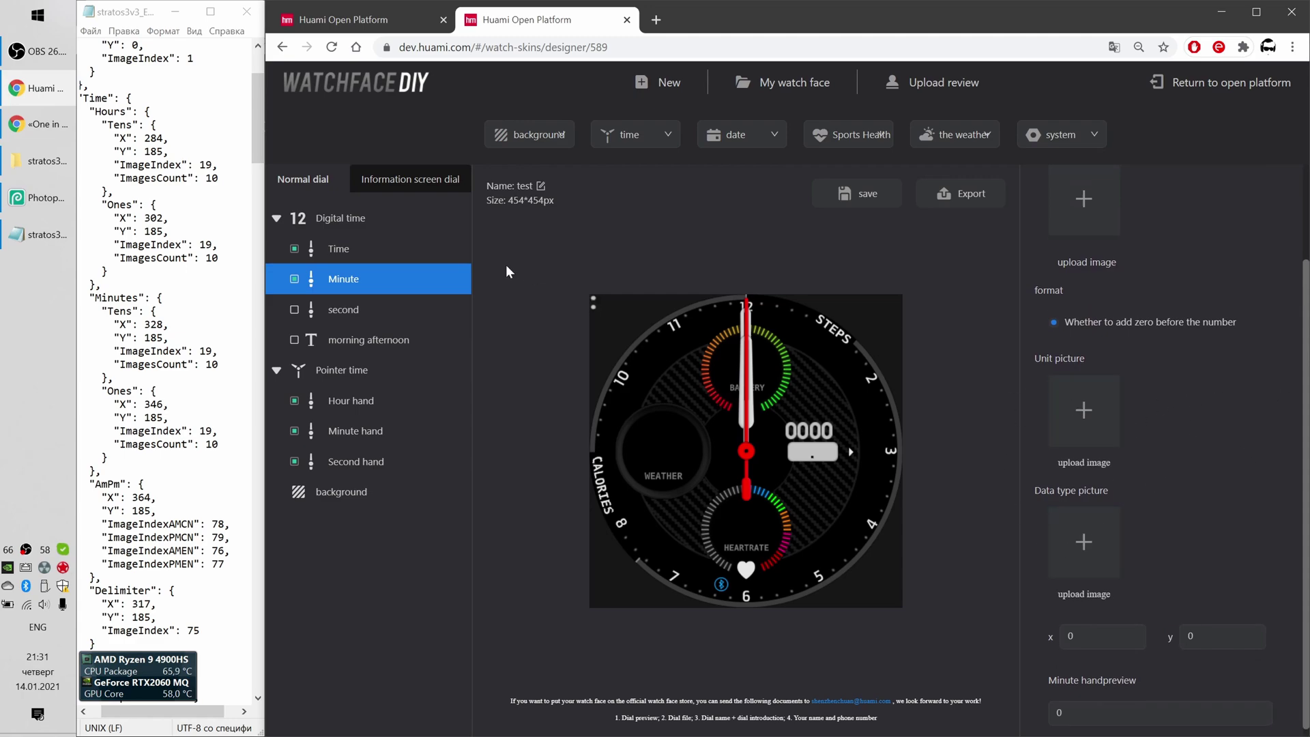
Upload the colon delimiter image 0075 as the unit picture of the digital Time component
left_click(362, 250)
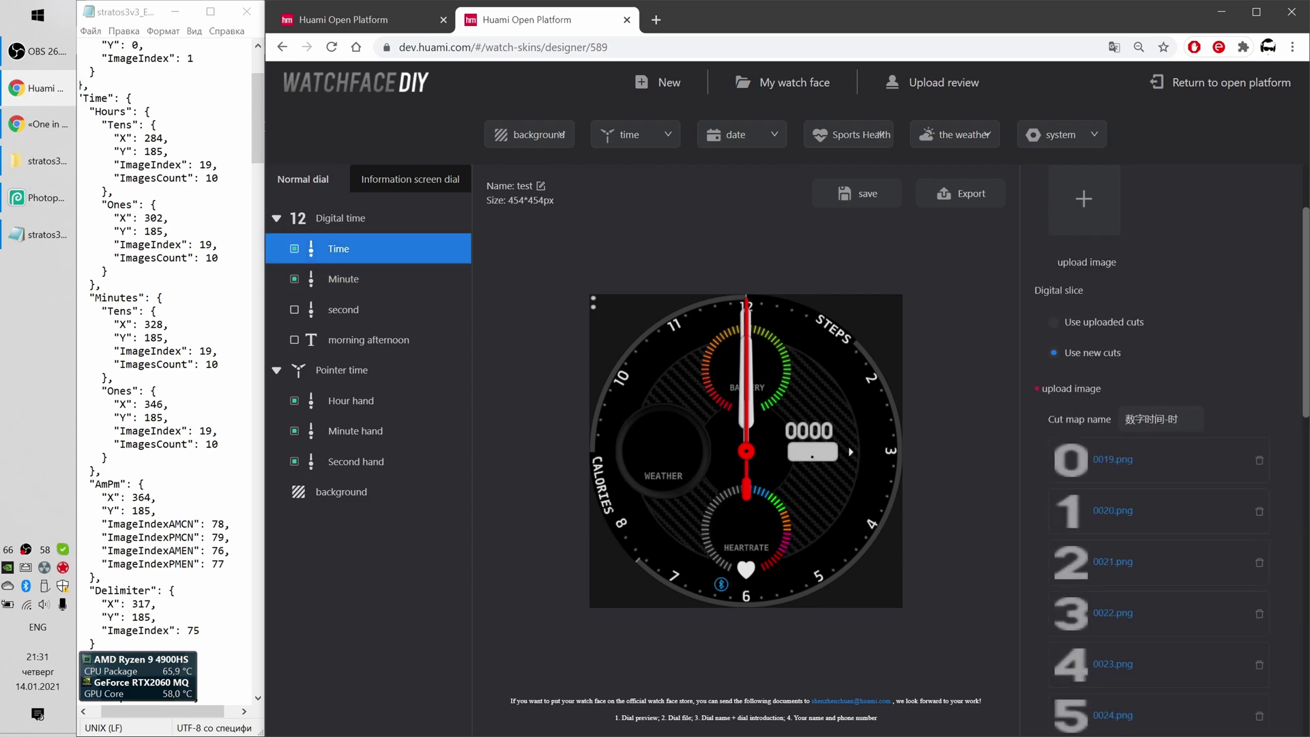
scroll(1259, 375, "down", 5)
scroll(1256, 375, "down", 5)
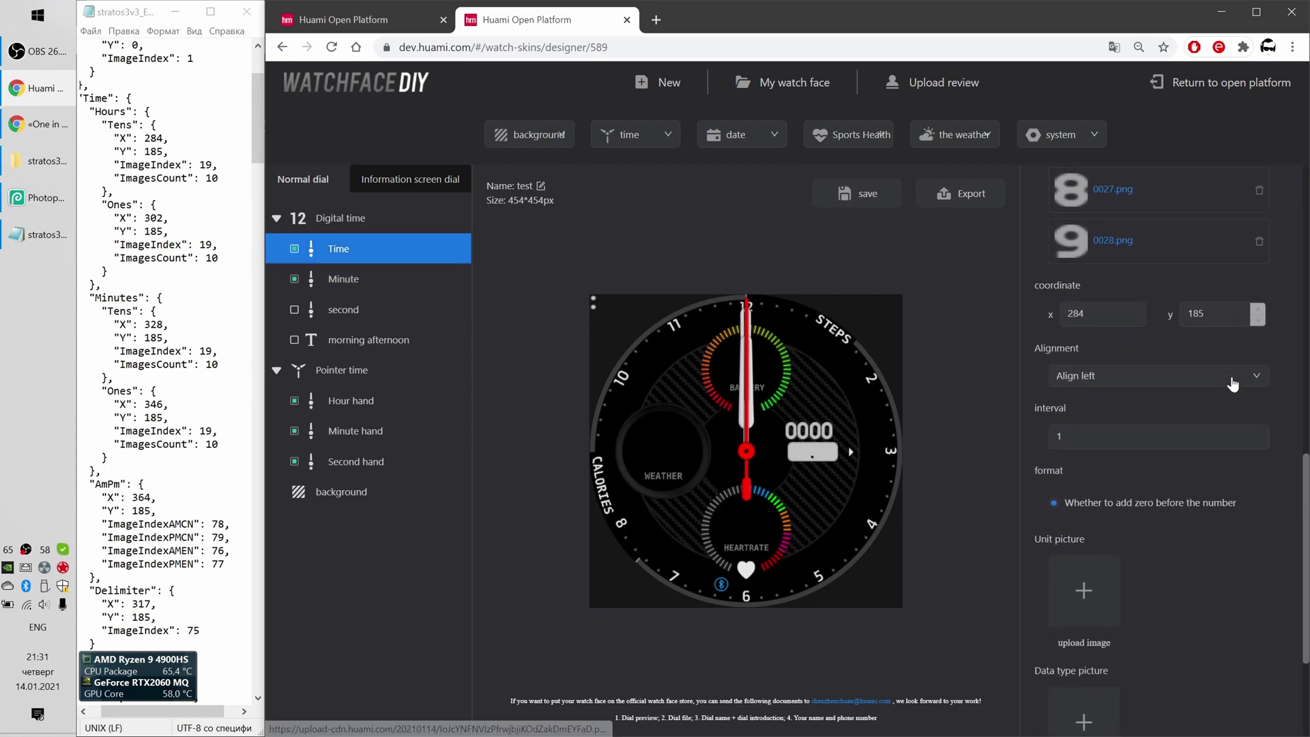
scroll(1157, 401, "down", 2)
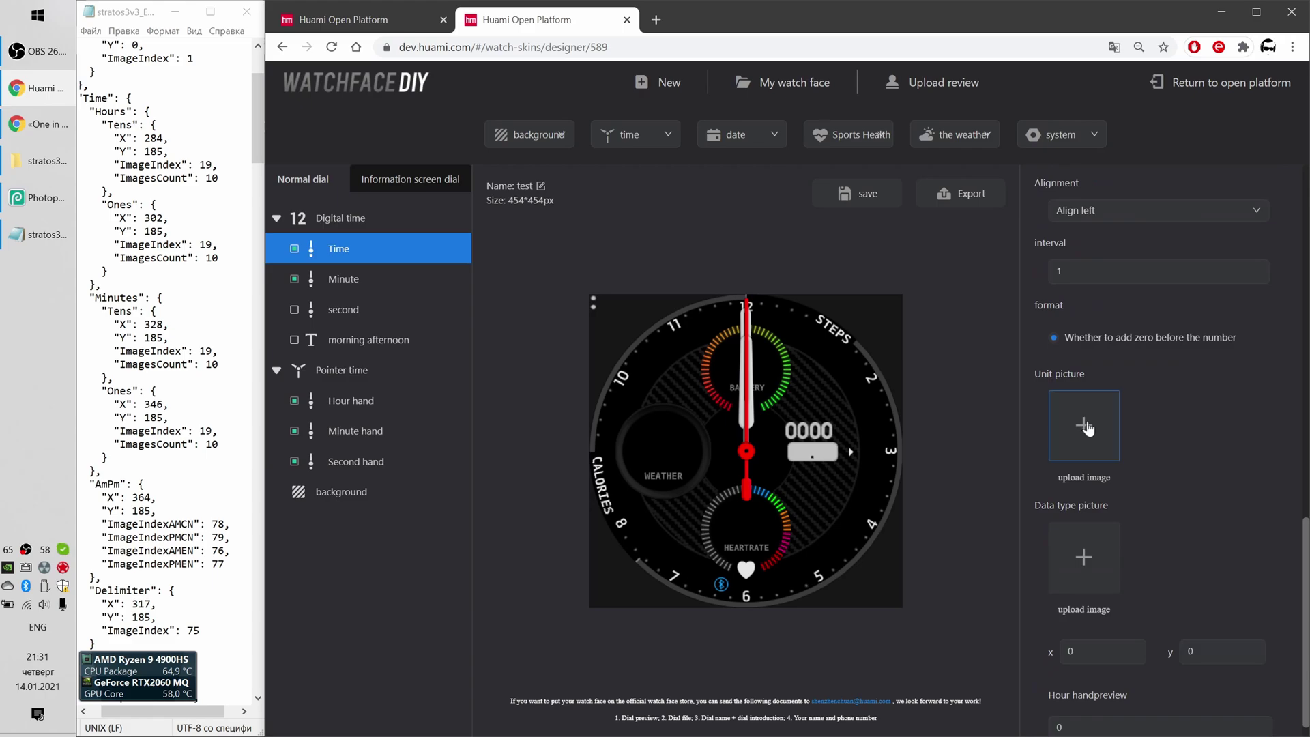
left_click(1086, 426)
left_click(610, 327)
scroll(611, 327, "down", 5)
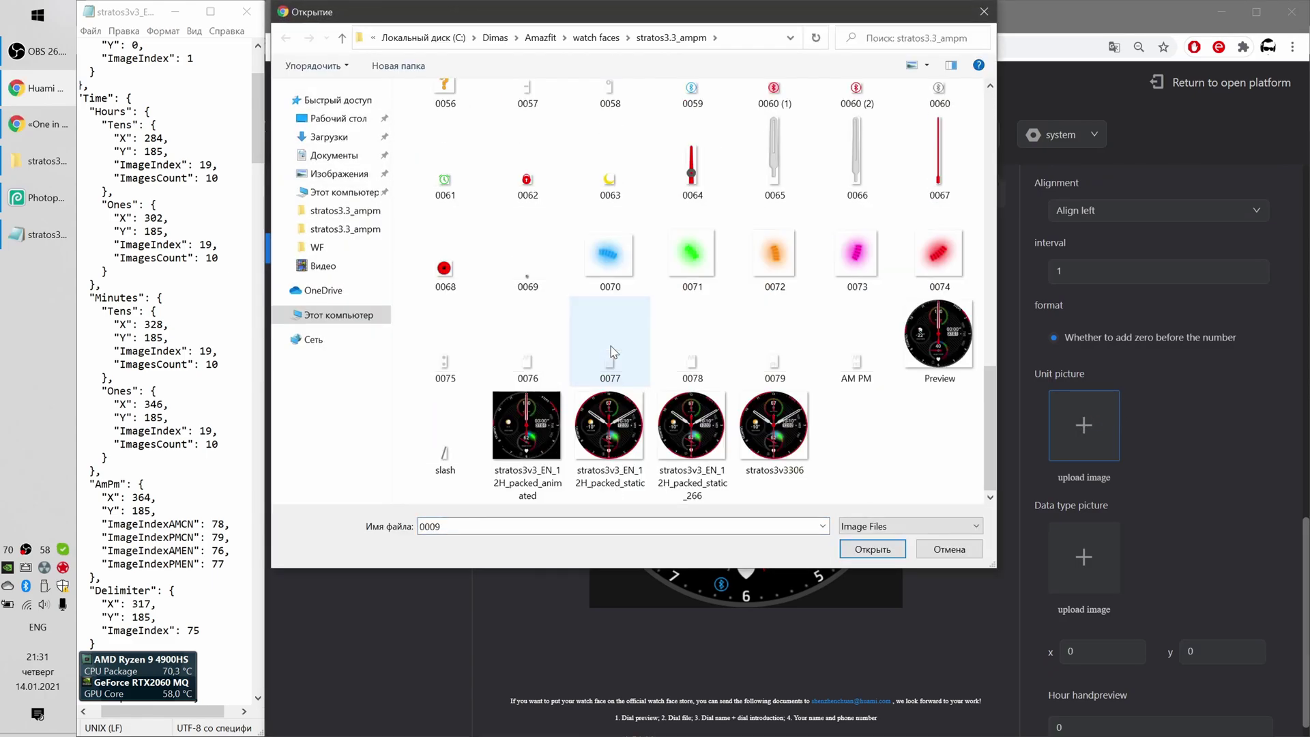
double_click(505, 272)
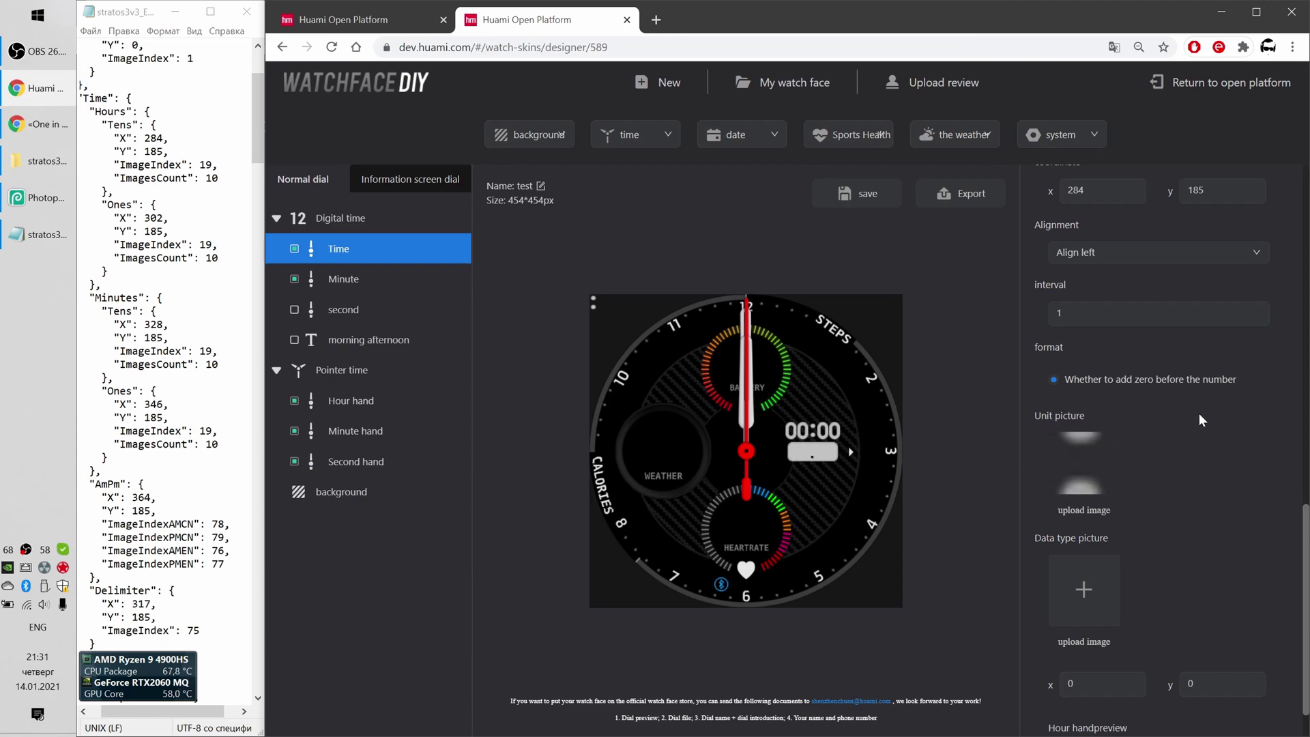
Try turning off the leading zero for the digital Time hours and turn it back on
scroll(1201, 420, "down", 1)
left_click(1054, 325)
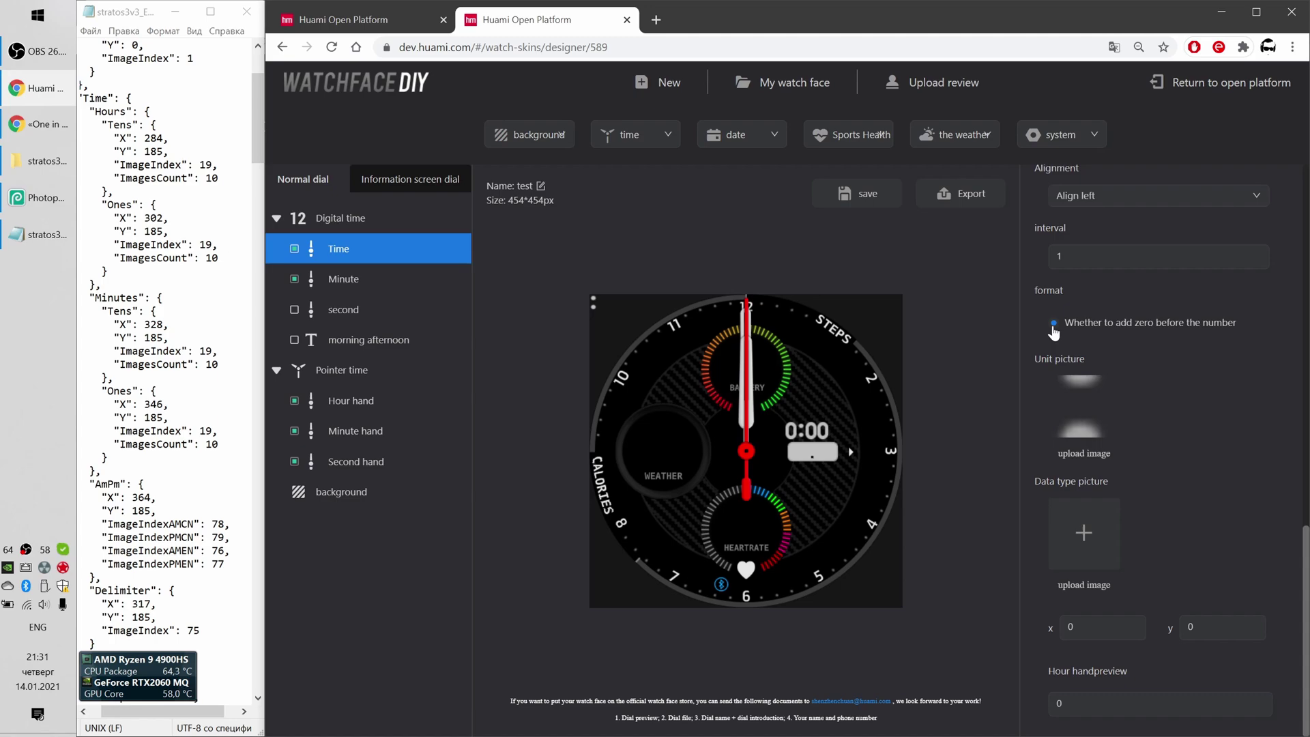
left_click(1054, 326)
Enable the morning/afternoon component and review its language options, keeping it independent with Chinese-English
left_click(337, 309)
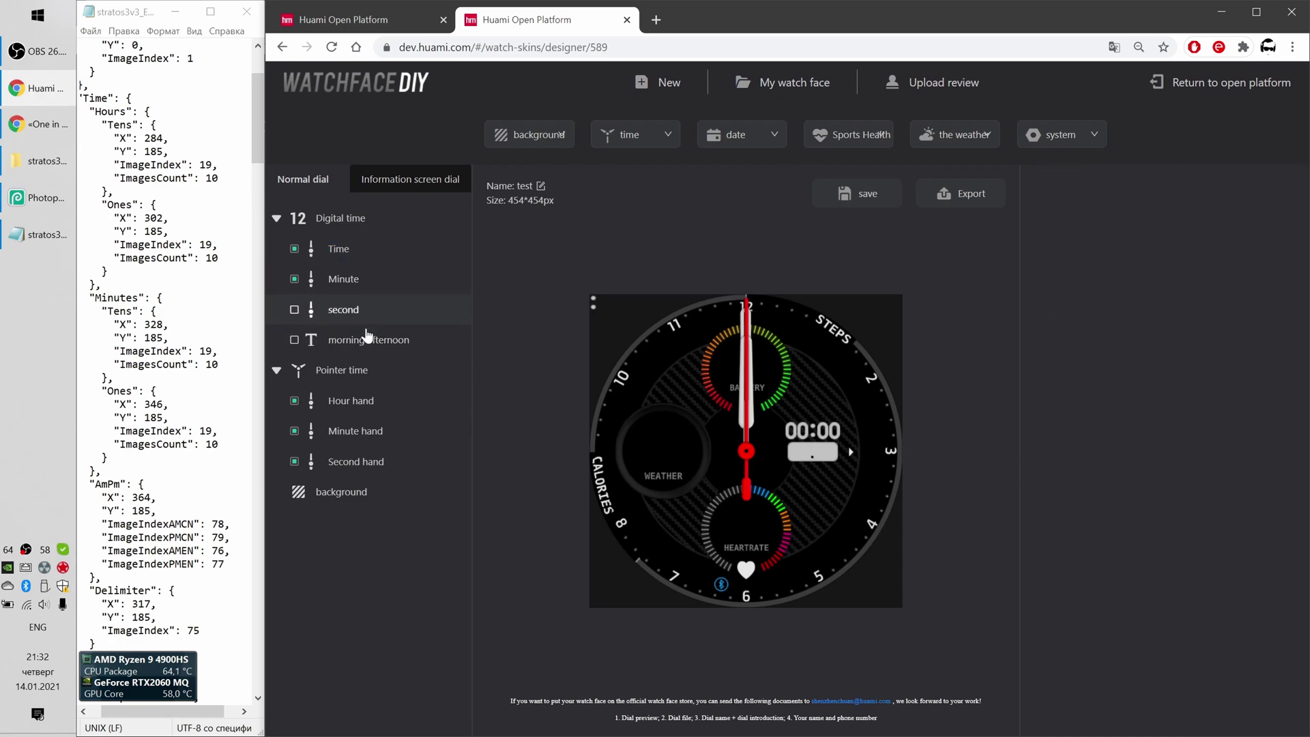
left_click(294, 341)
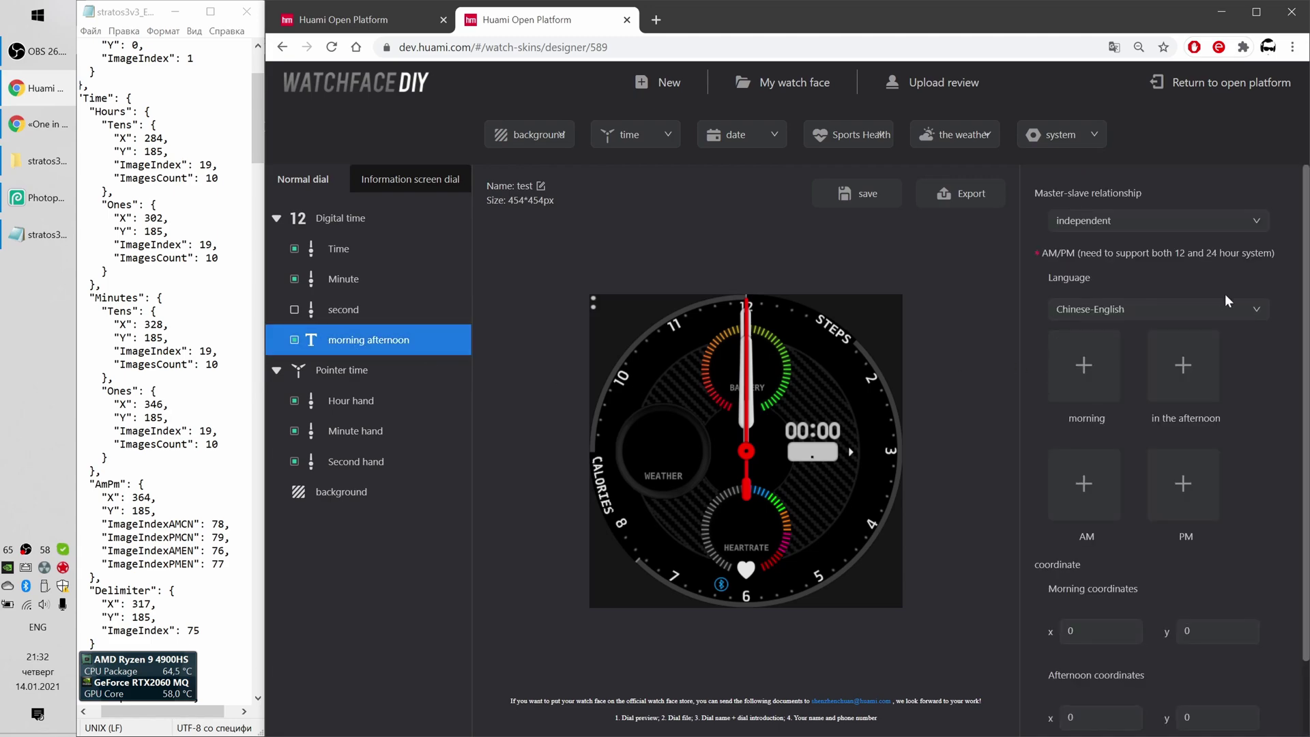
left_click(1155, 235)
left_click(1164, 316)
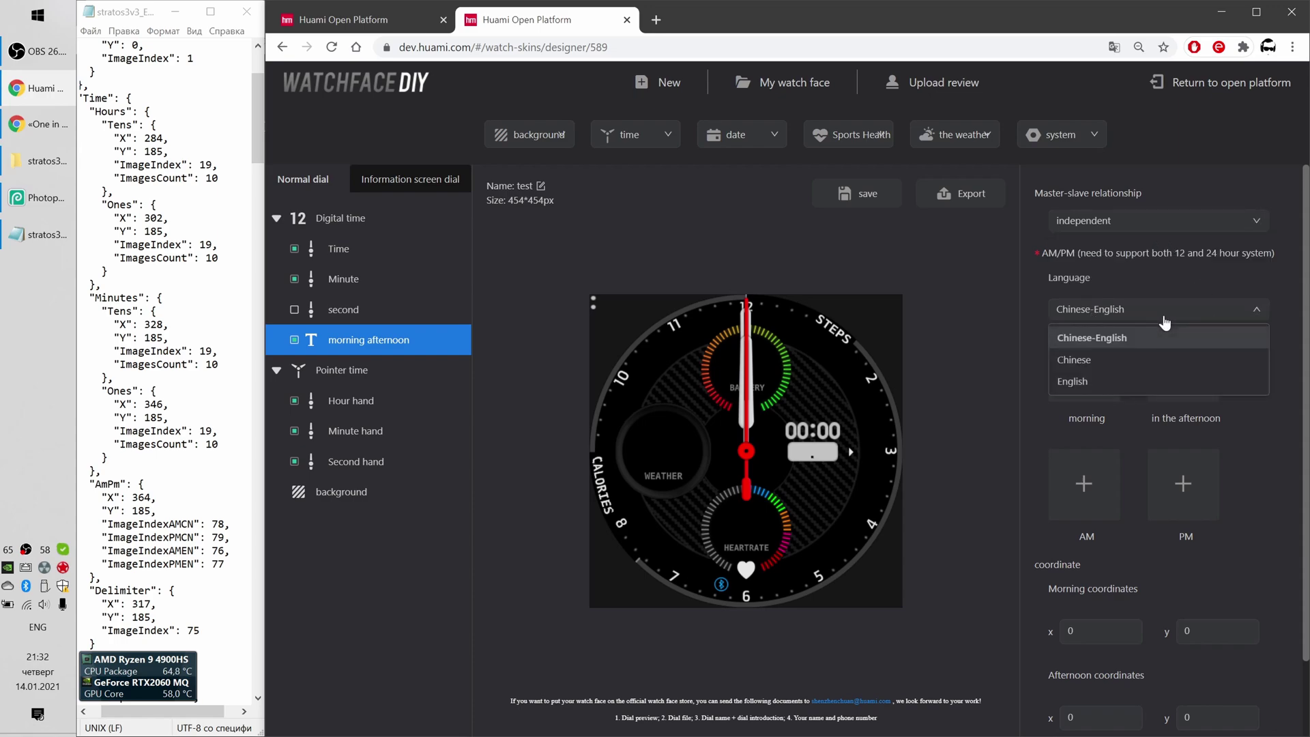
left_click(1164, 318)
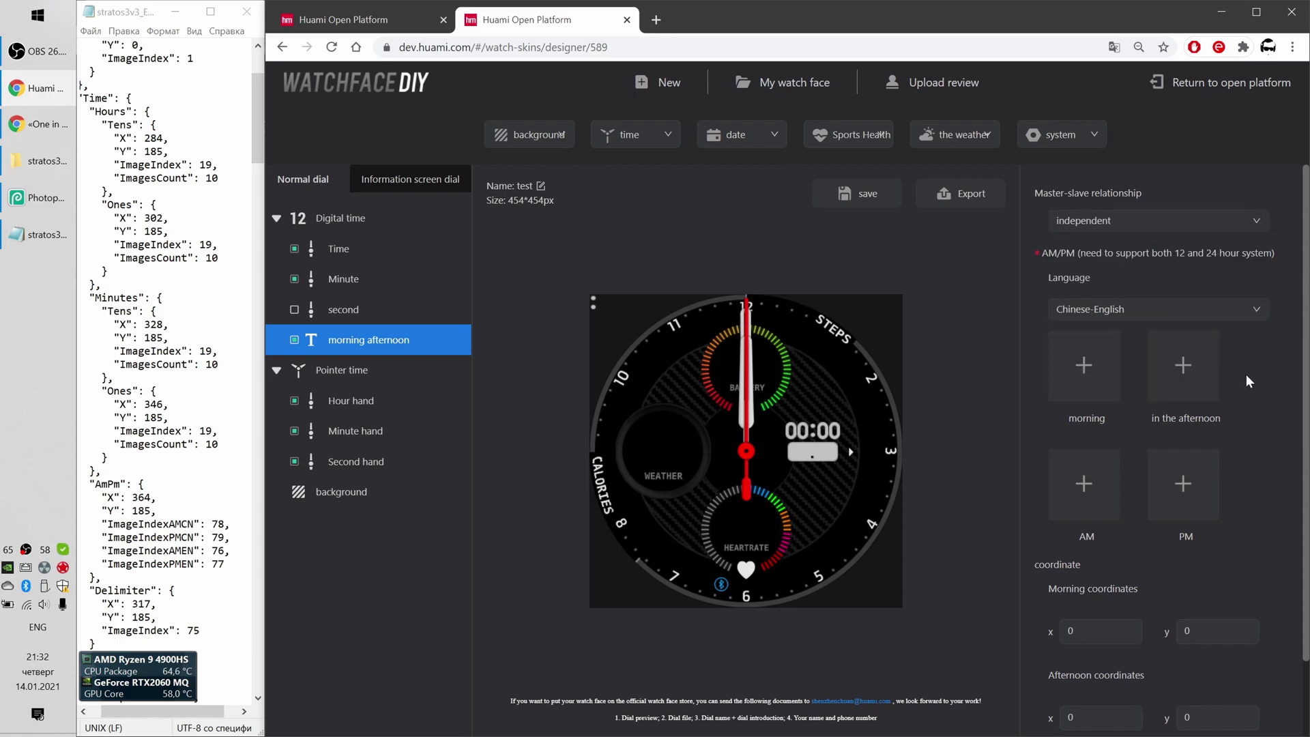
Upload the AM image for the Chinese morning label and the PM image for the Chinese afternoon label
scroll(1241, 372, "down", 1)
left_click(1084, 288)
scroll(819, 414, "down", 10)
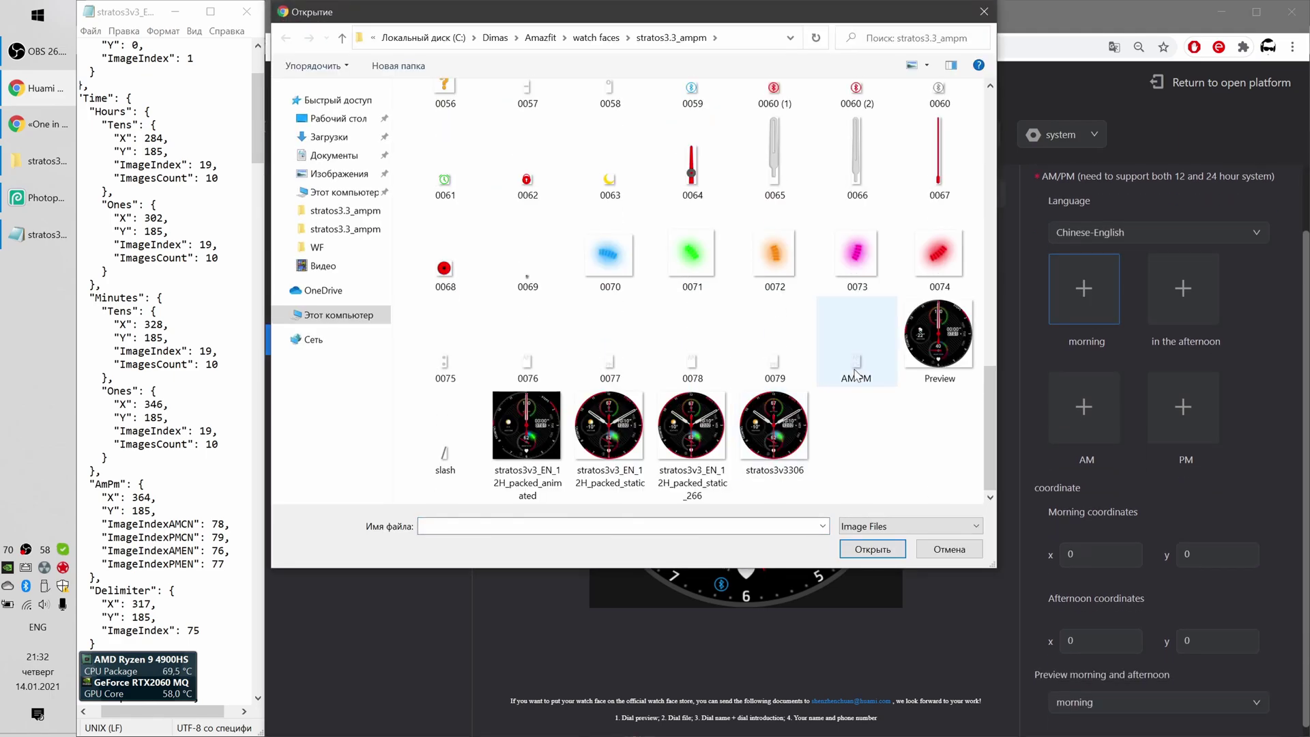
double_click(857, 334)
left_click(1183, 290)
double_click(611, 334)
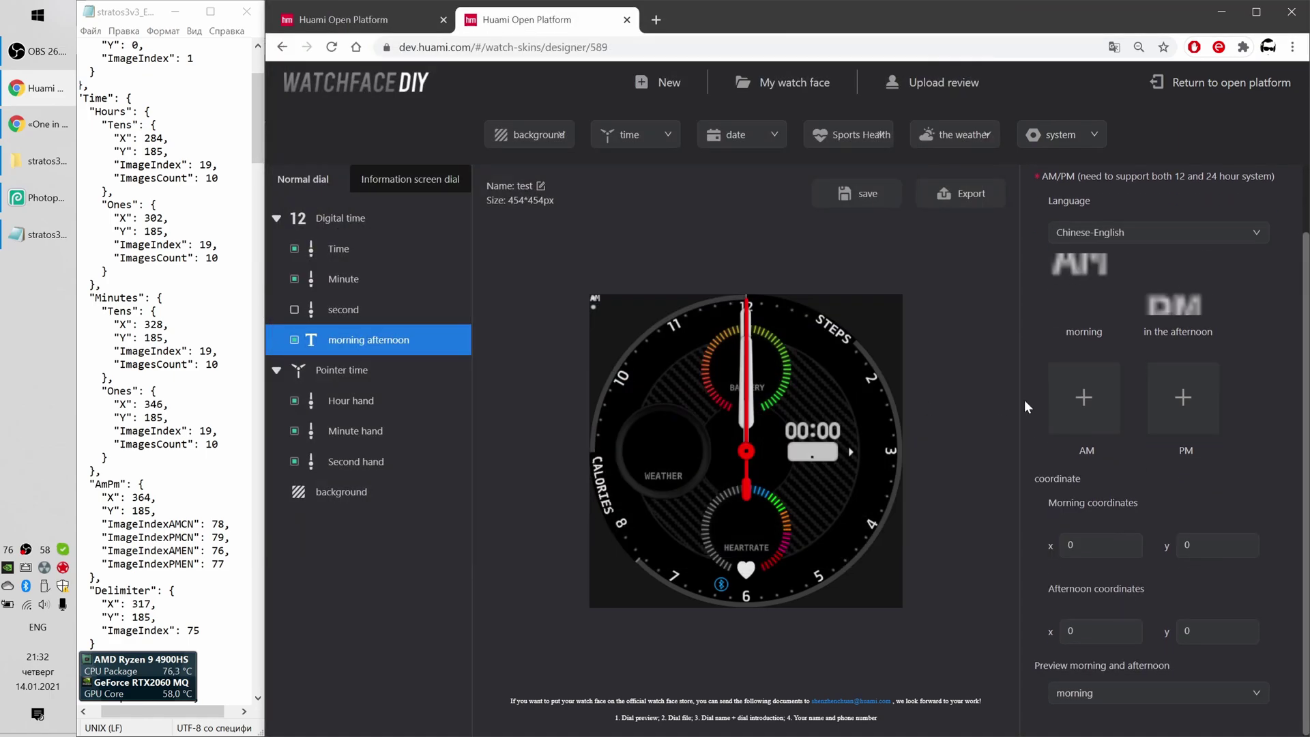
Upload image 0076 for the English AM label and image 0077 for the English PM label
left_click(1084, 407)
scroll(528, 341, "down", 10)
double_click(527, 342)
left_click(1178, 396)
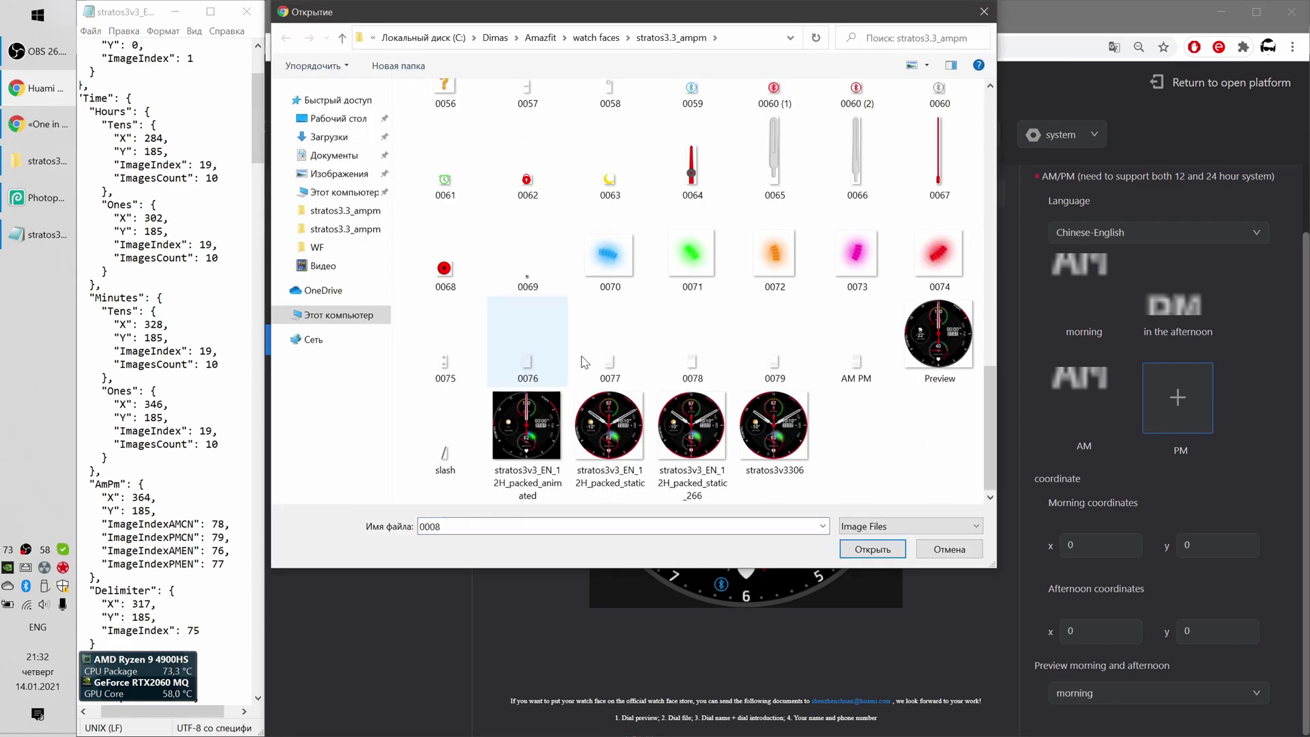
double_click(614, 324)
Look up the AmPm position in the Notepad configuration file and set the morning coordinates in Chrome to X 364, Y 185
scroll(164, 238, "down", 3)
left_click(162, 178)
scroll(163, 341, "down", 2)
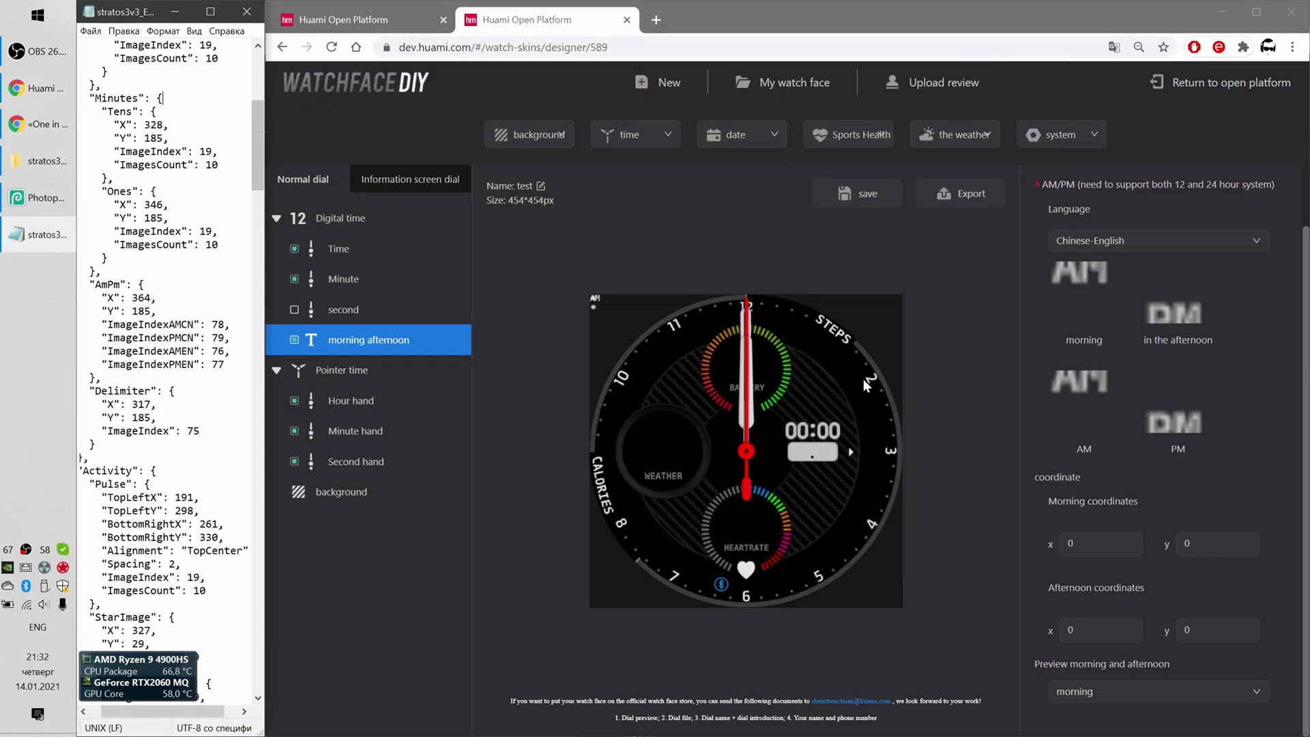
double_click(1093, 532)
type("364")
key("Tab")
type("185")
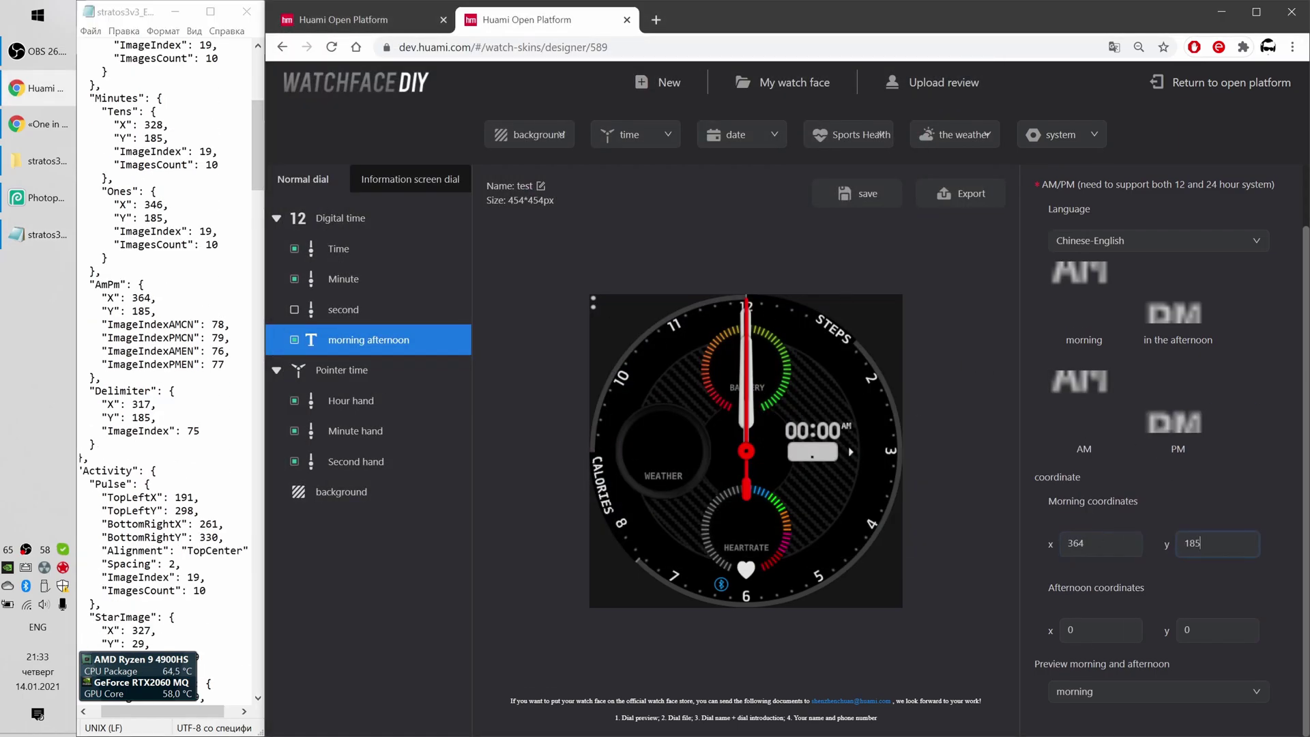
Set the afternoon coordinates to X 364, Y 185 and switch the morning/afternoon preview to afternoon
key("Tab")
type("364")
key("Tab")
type("185")
left_click(1245, 691)
left_click(1100, 599)
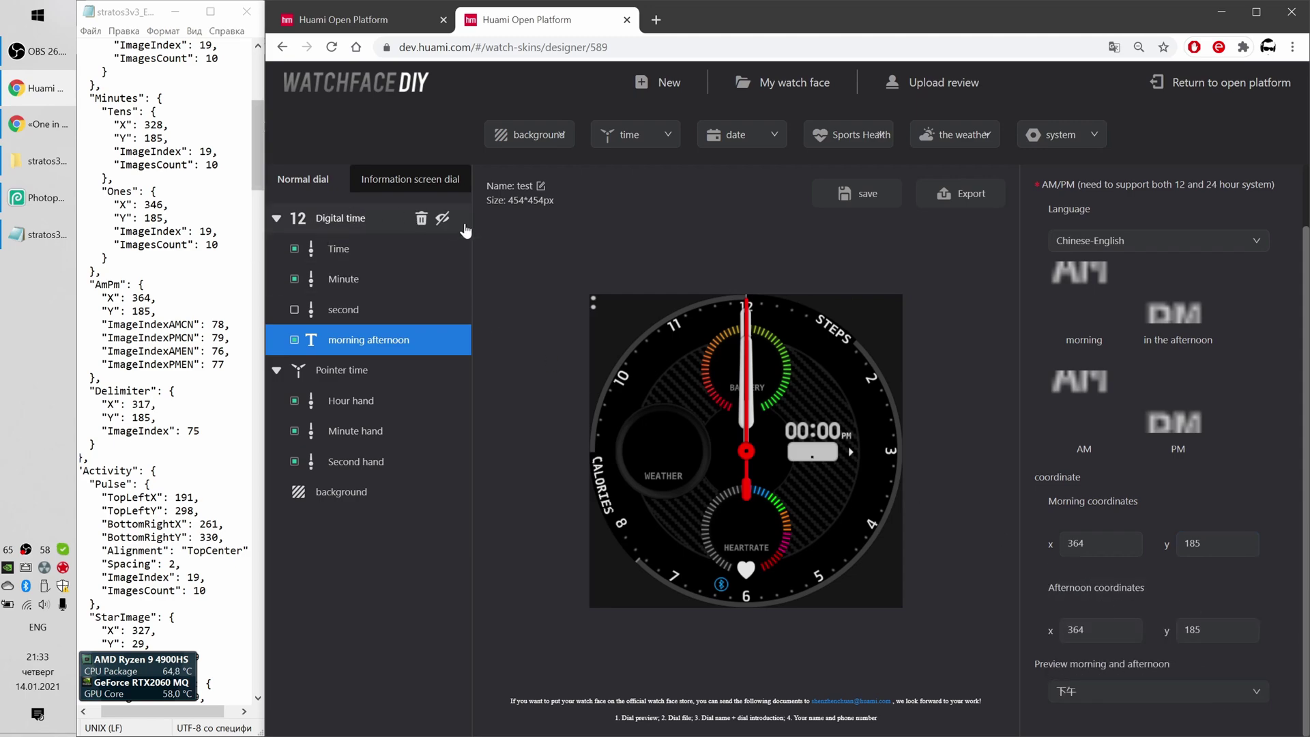
Try adding a Progress time element with its Time component enabled, and delete the whole element again
left_click(666, 134)
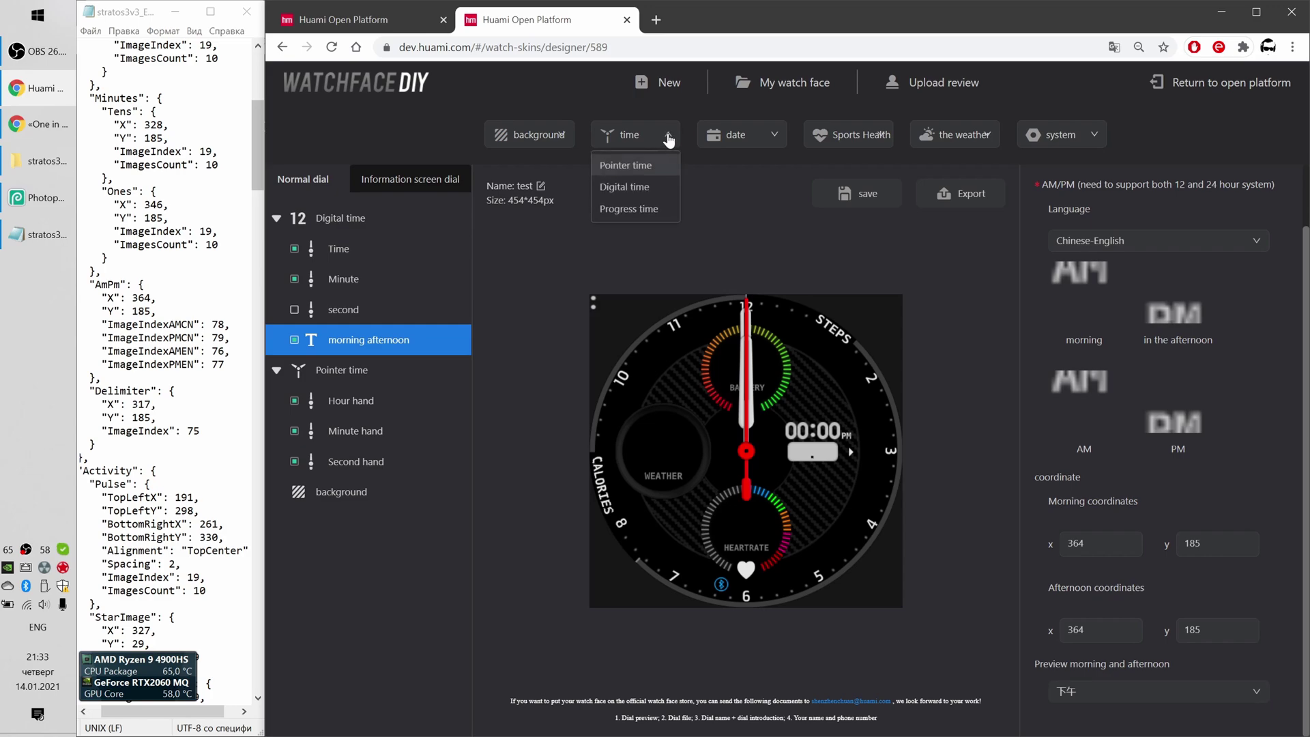
left_click(626, 212)
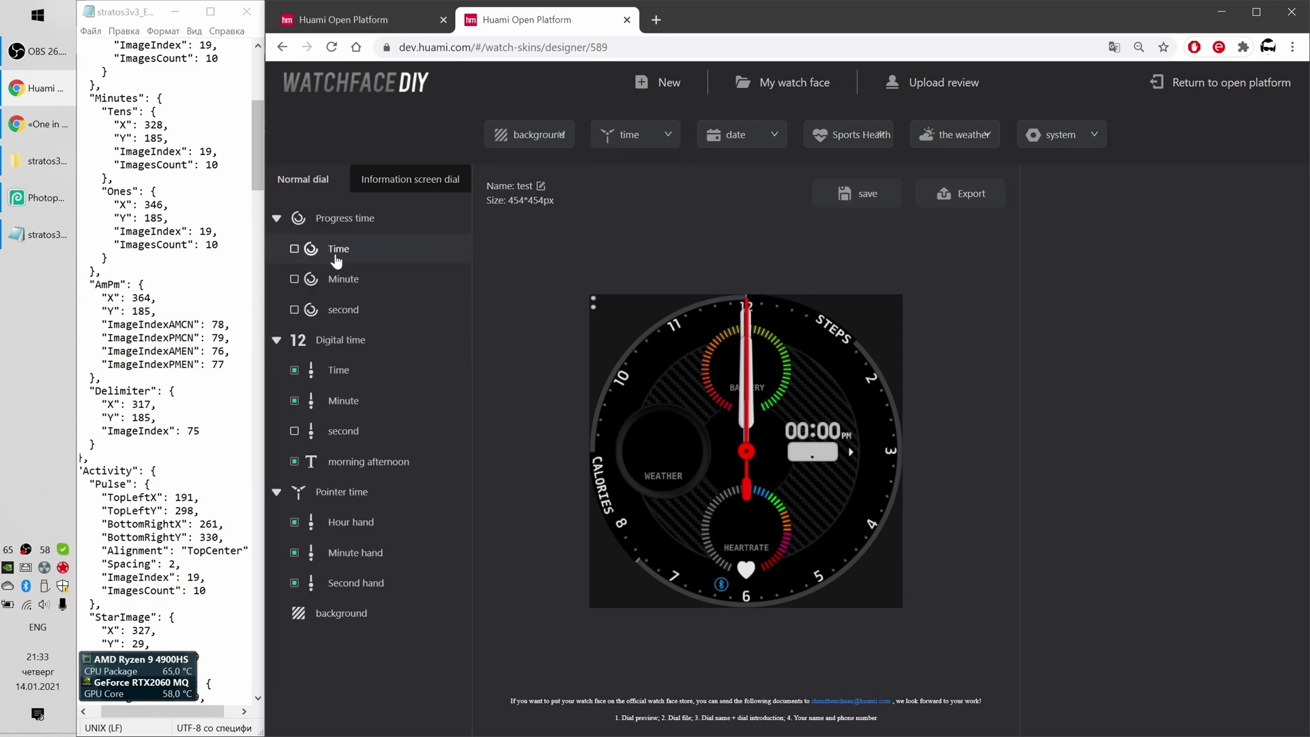
left_click(295, 249)
left_click(307, 252)
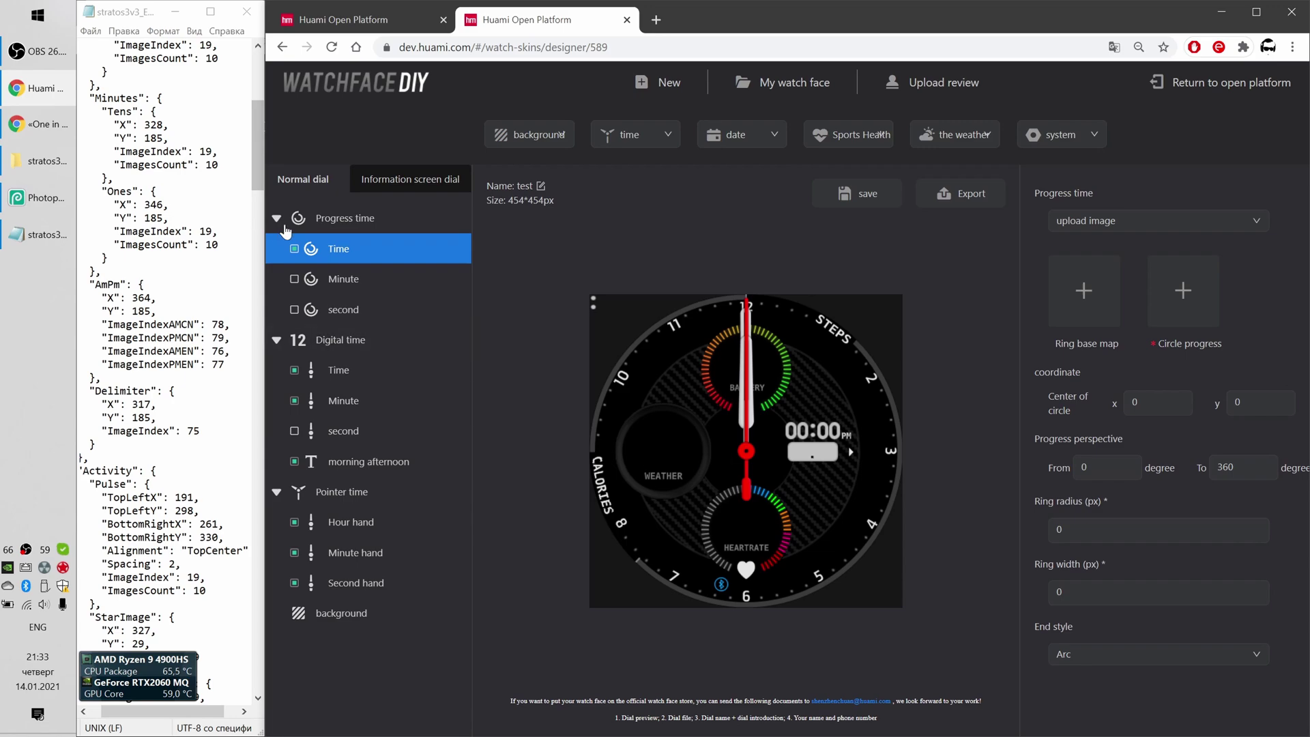
left_click(421, 218)
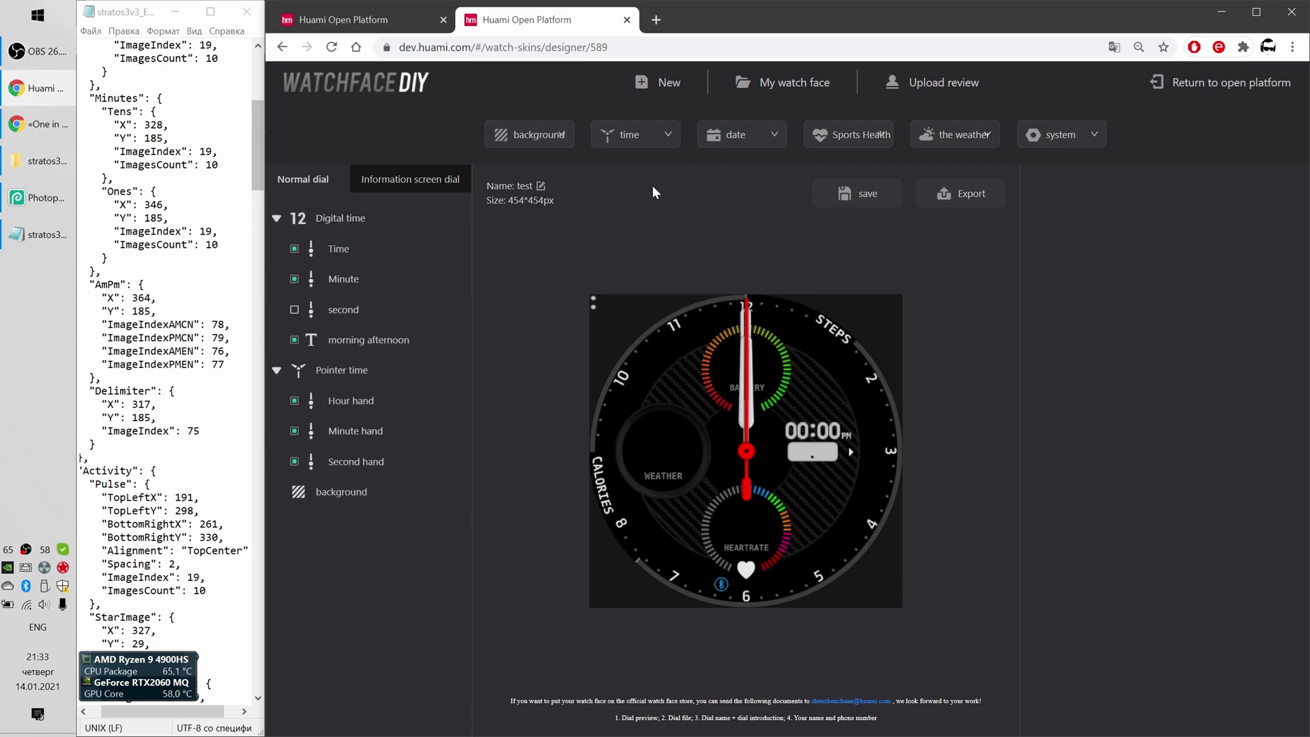
Add a date element and enable its month component, reviewing the display form options and keeping digital
left_click(777, 142)
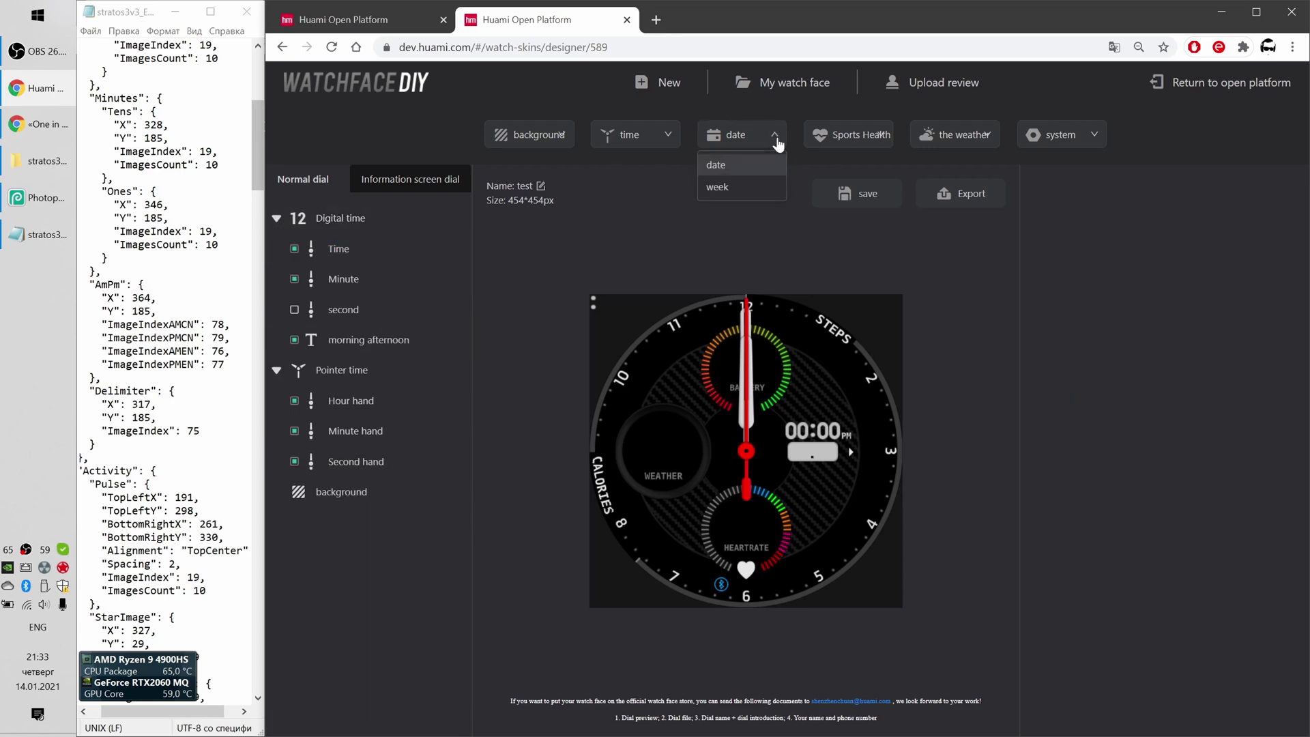
left_click(733, 172)
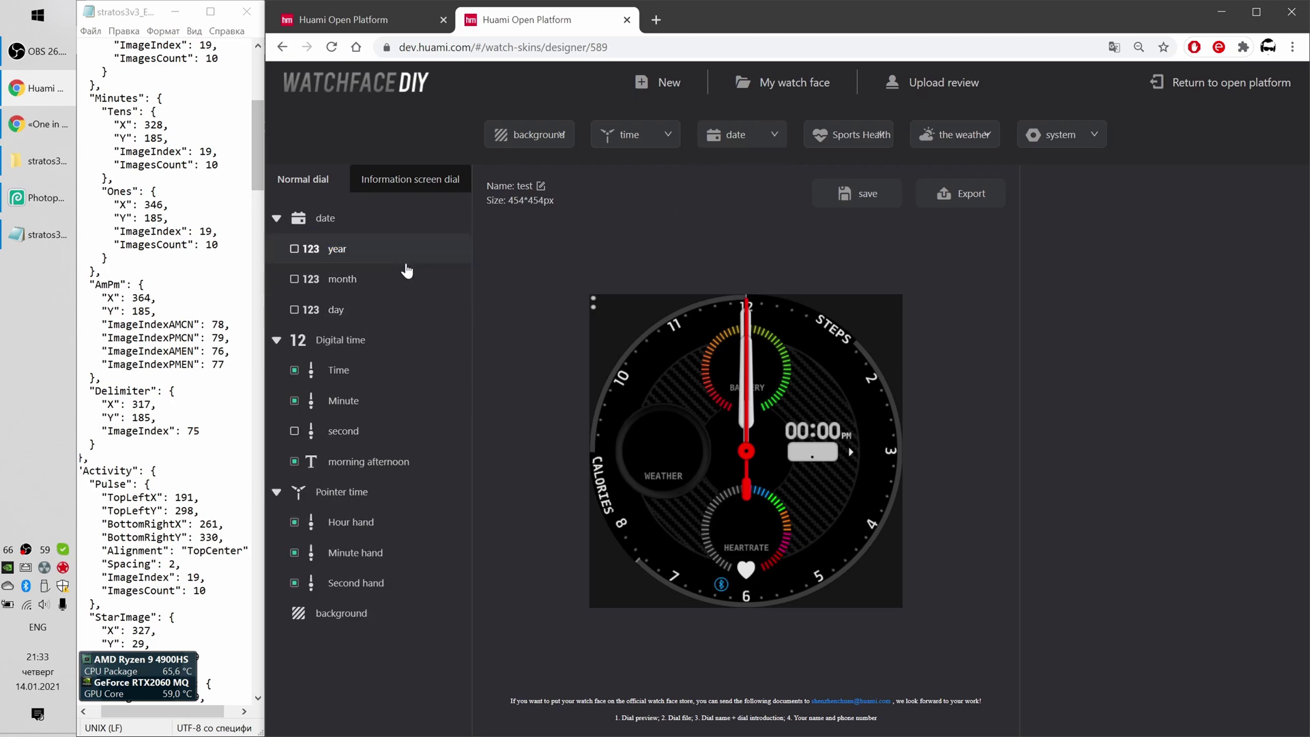
left_click(295, 279)
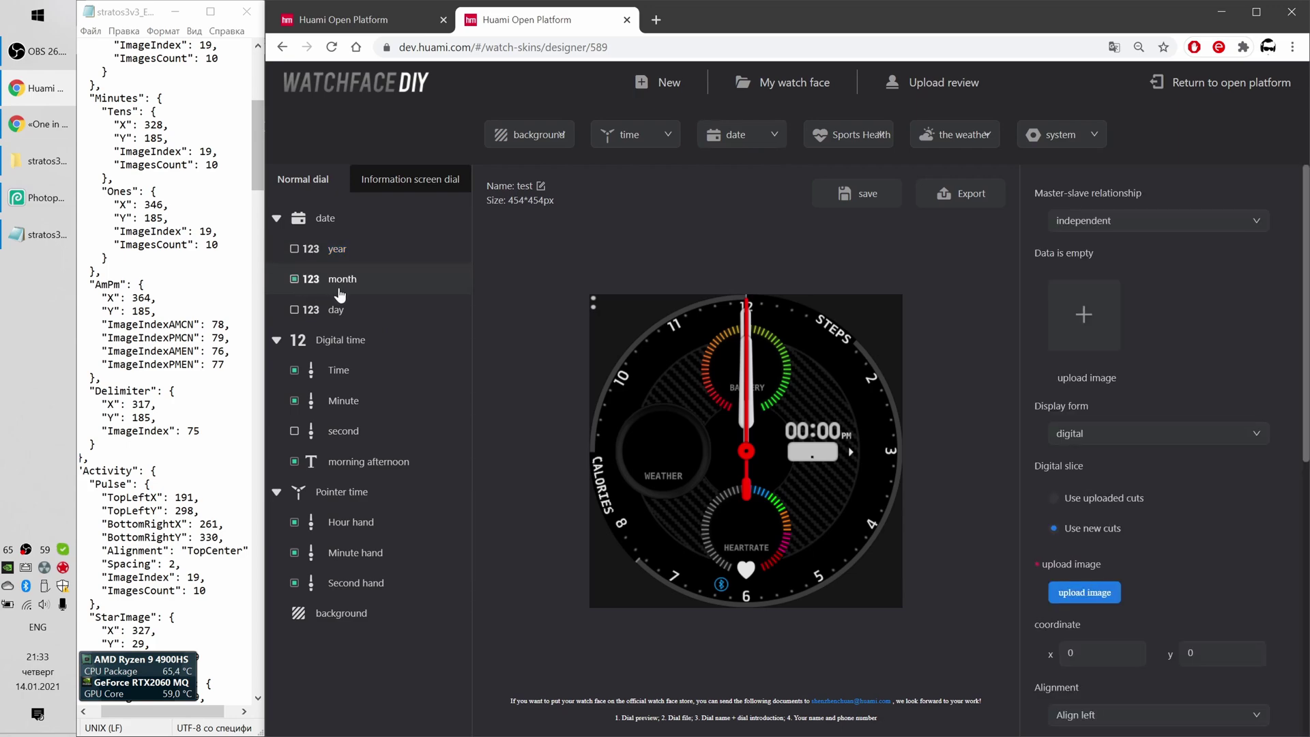
scroll(1242, 366, "down", 2)
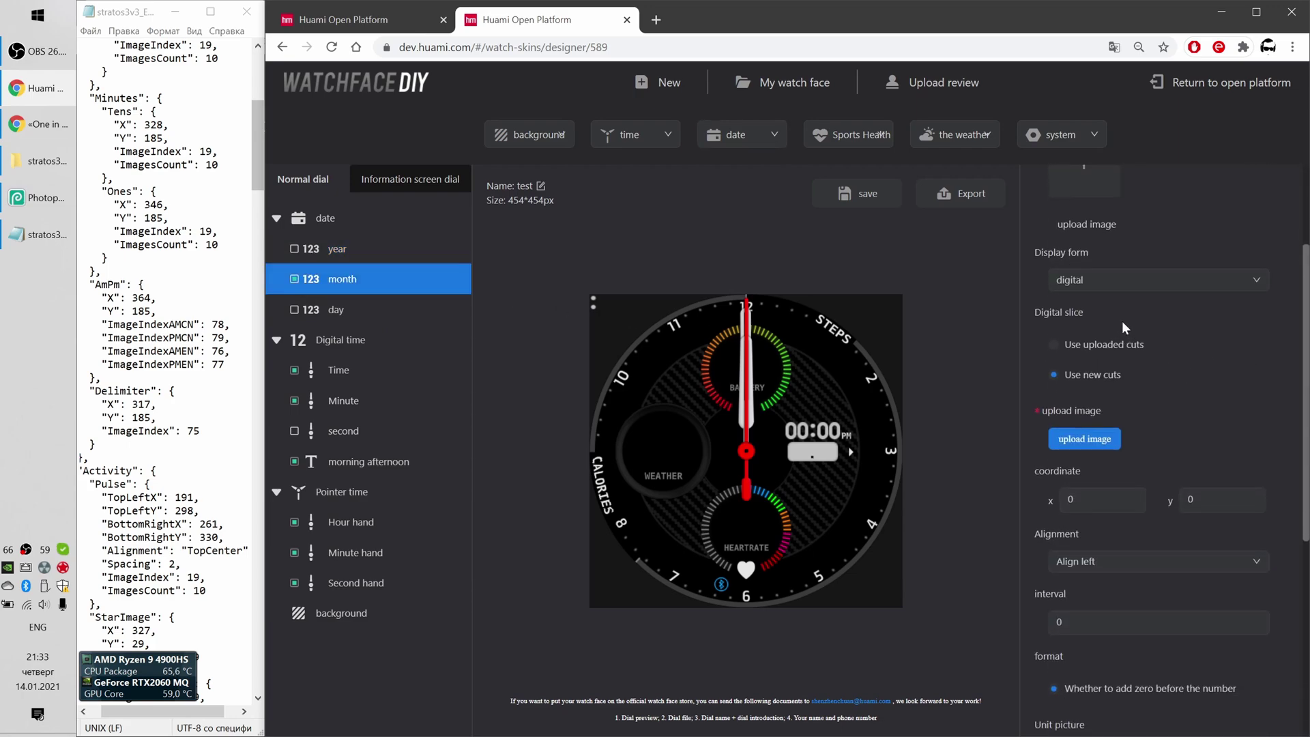
left_click(1107, 288)
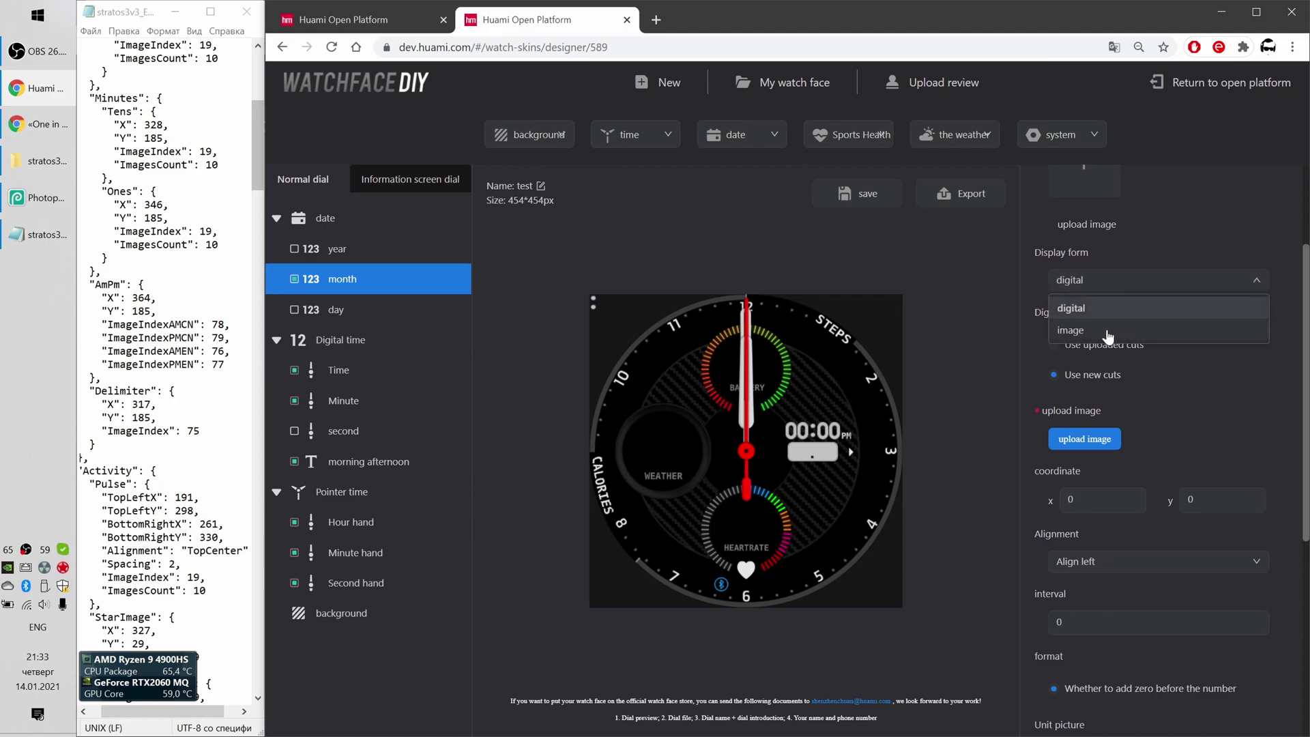
left_click(1226, 417)
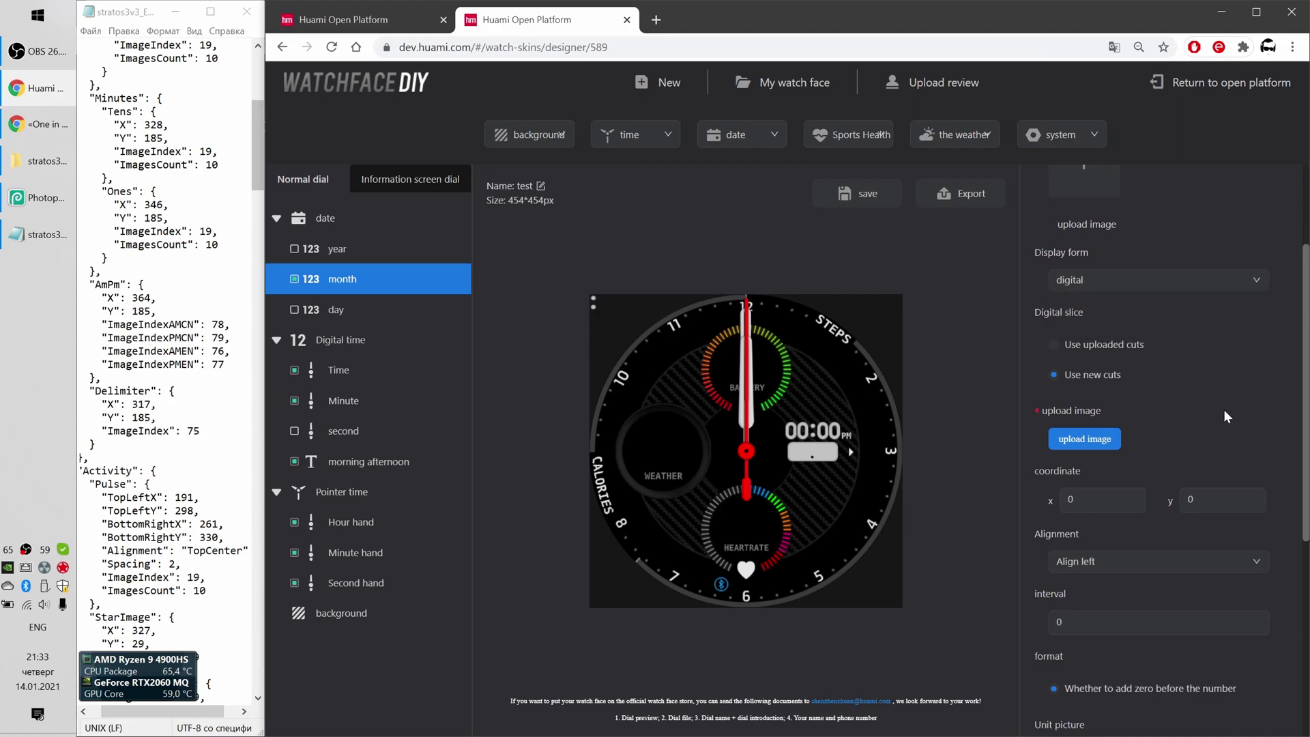
Upload digit images 0002 to 0011 from the stratos3.3_ampm folder as the month's new cuts
left_click(1073, 434)
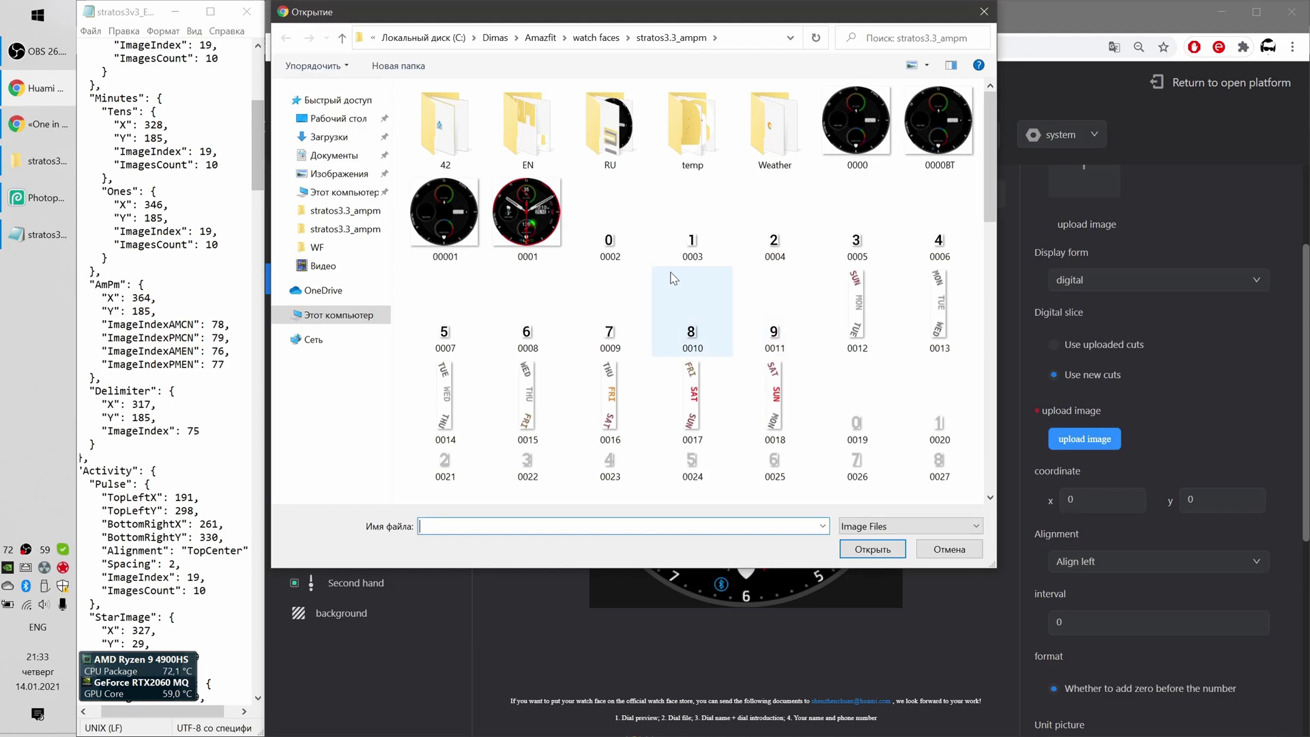
left_click(610, 225)
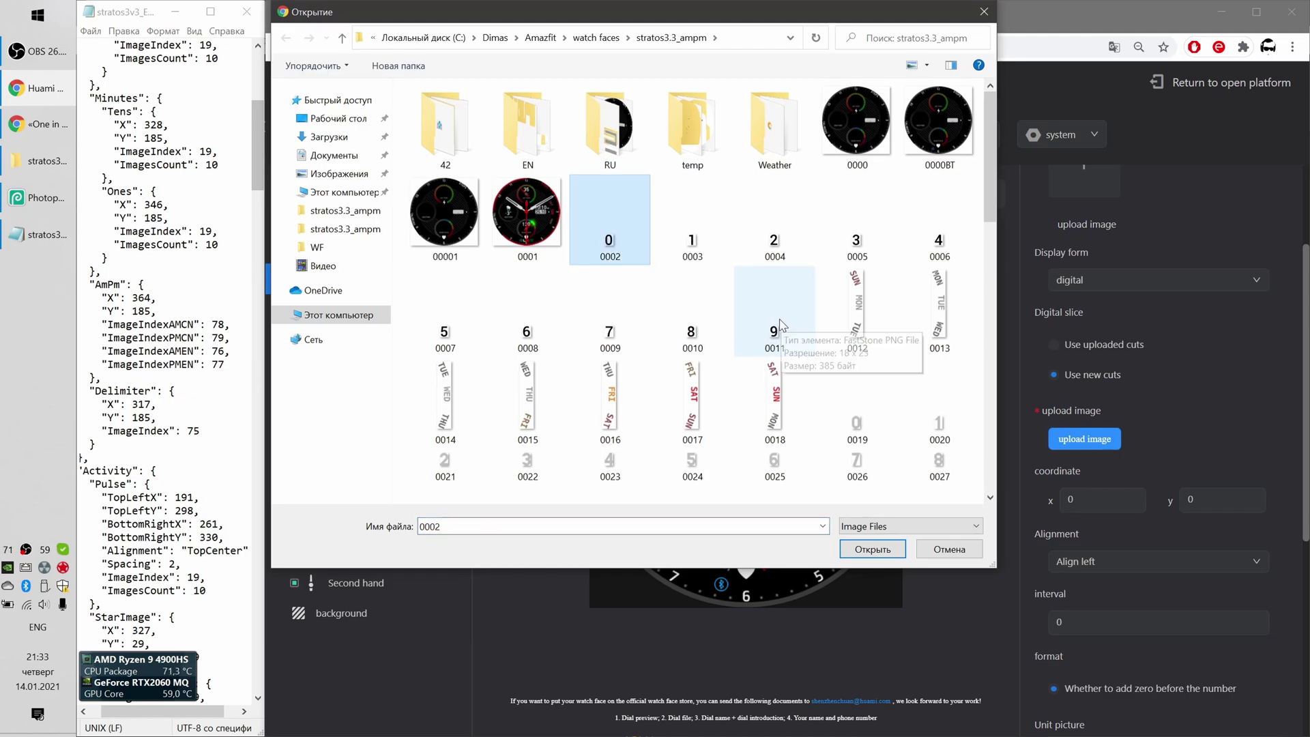
left_click(780, 334, "shift")
left_click(874, 552)
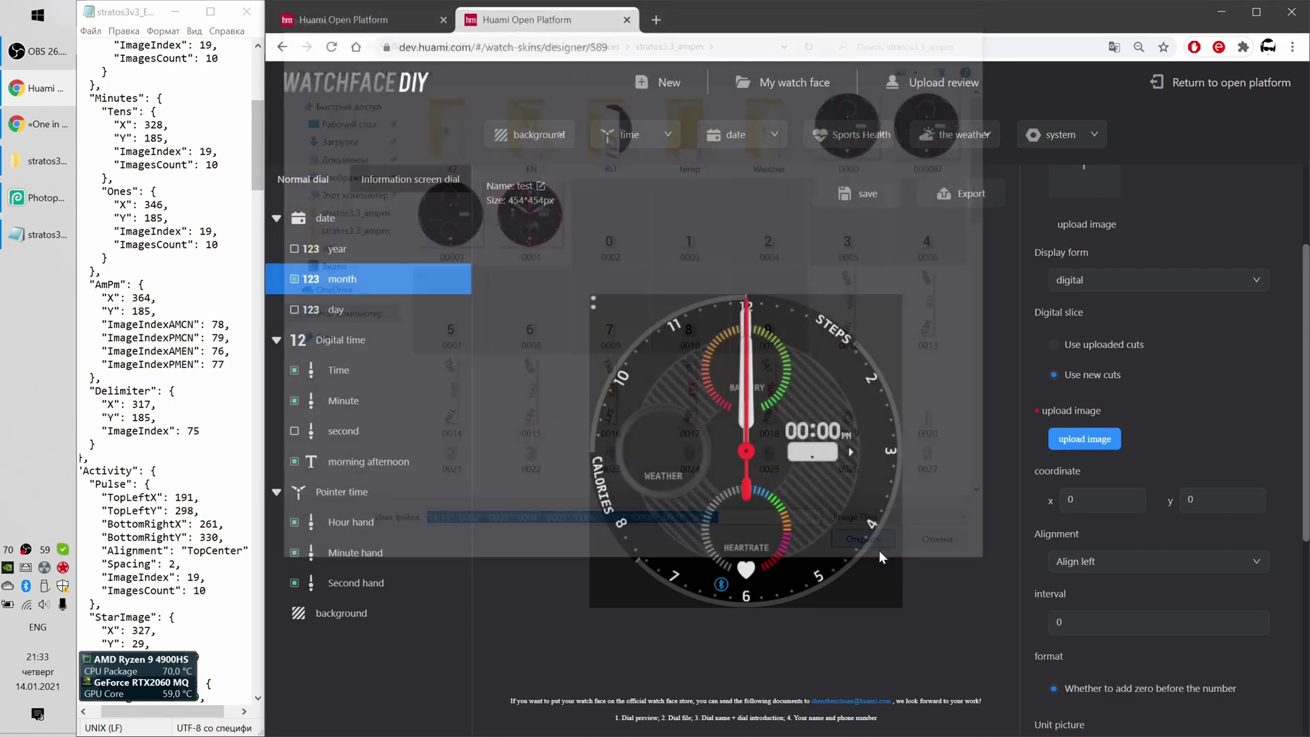
scroll(1226, 395, "down", 10)
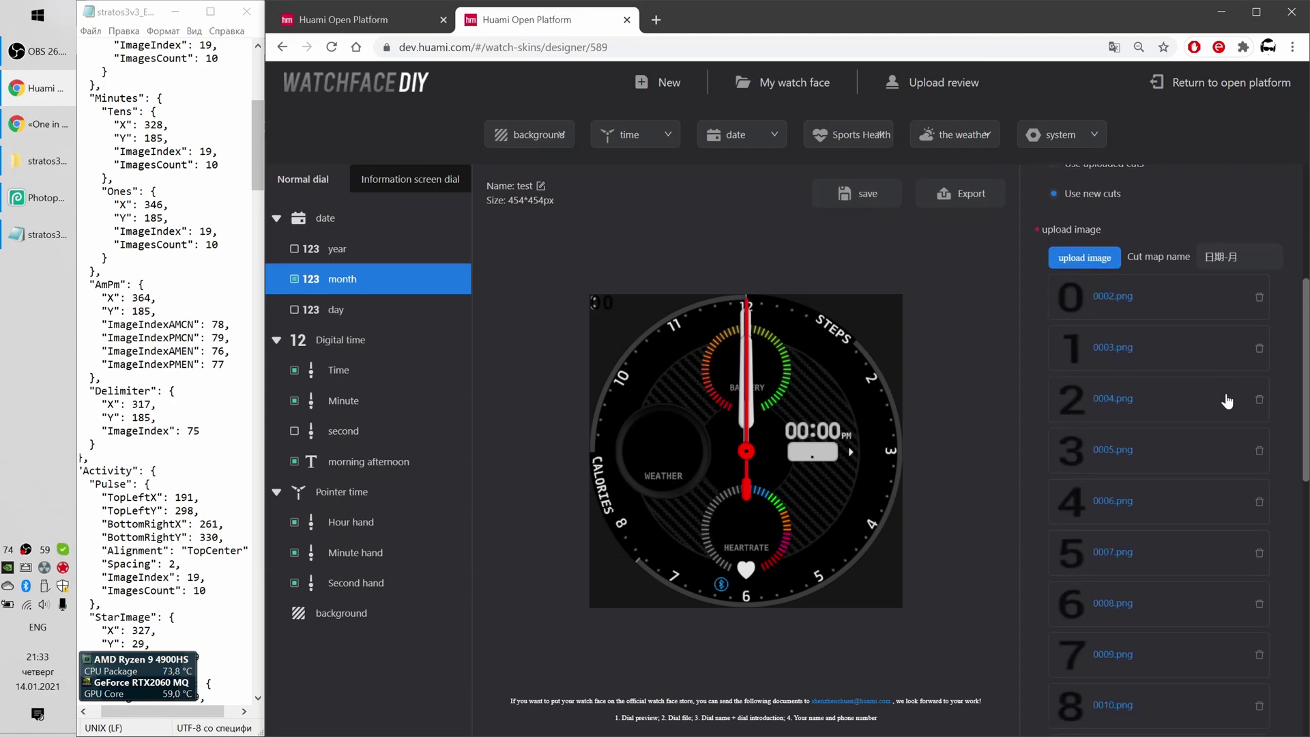
Look up the Month position in the Notepad configuration file and set the month's coordinates in Chrome to X 324, Y 216
left_click(171, 368)
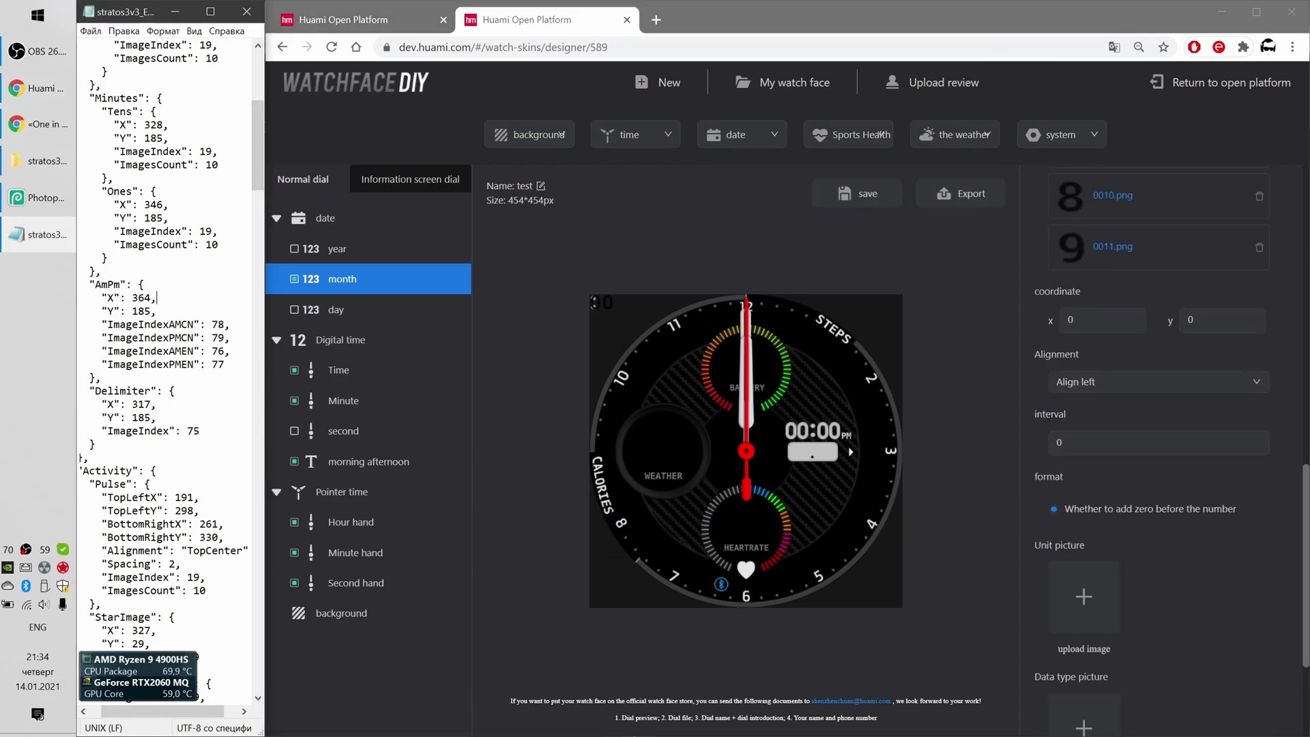
scroll(170, 368, "down", 20)
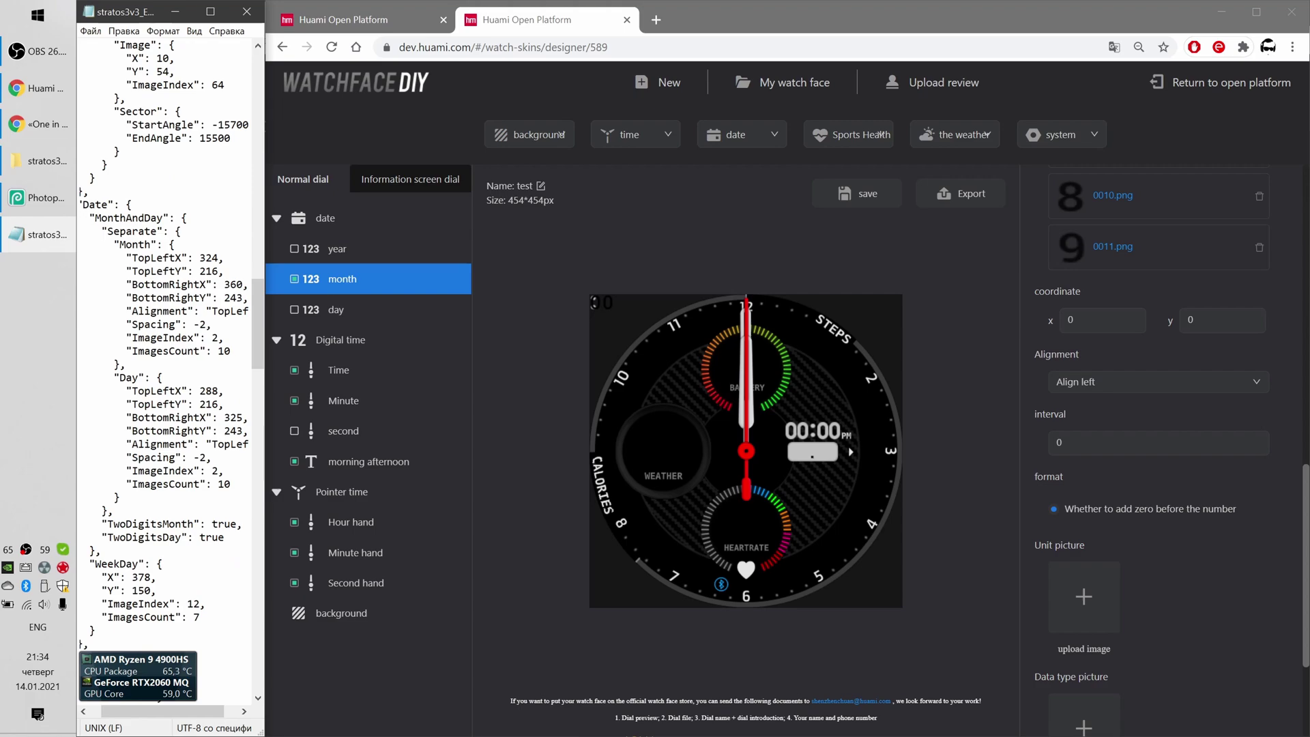
left_click(1138, 320)
type("324")
key("Tab")
type("216")
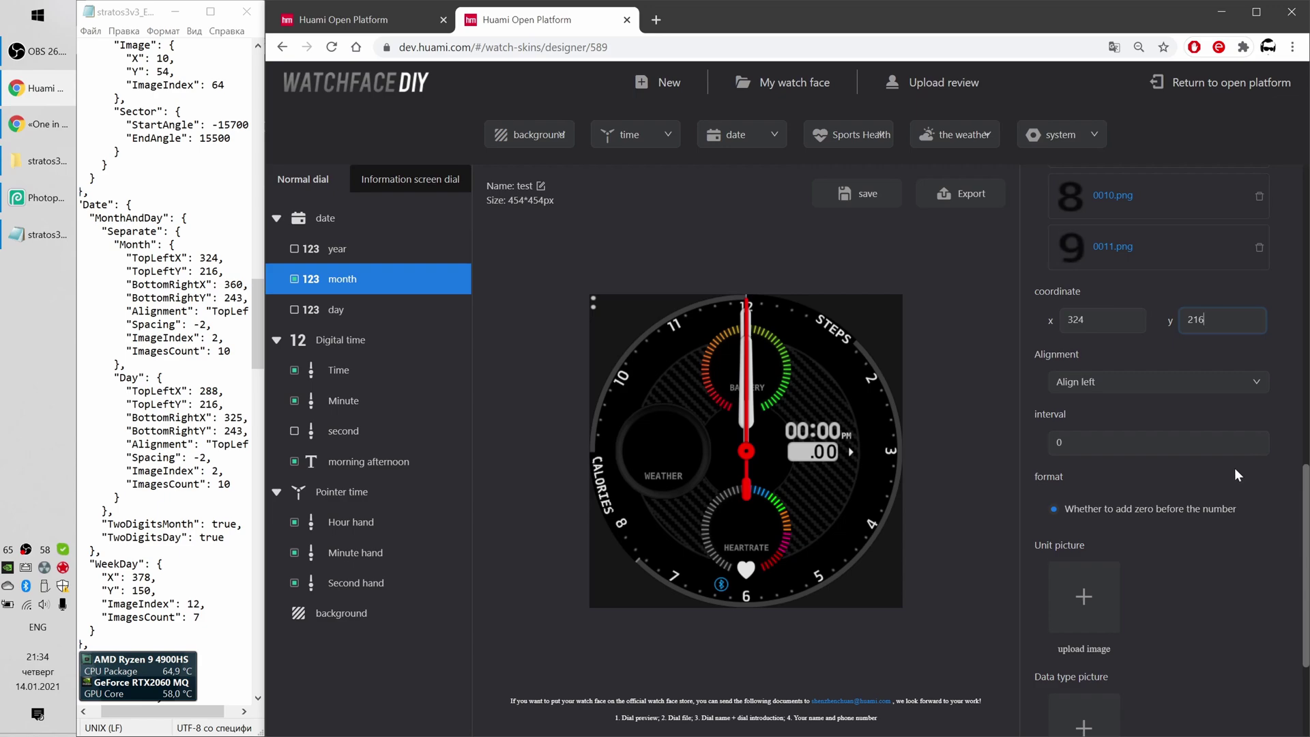
Raise the month preview to 12 and lower it again to 7
scroll(1235, 468, "down", 2)
scroll(1234, 466, "down", 1)
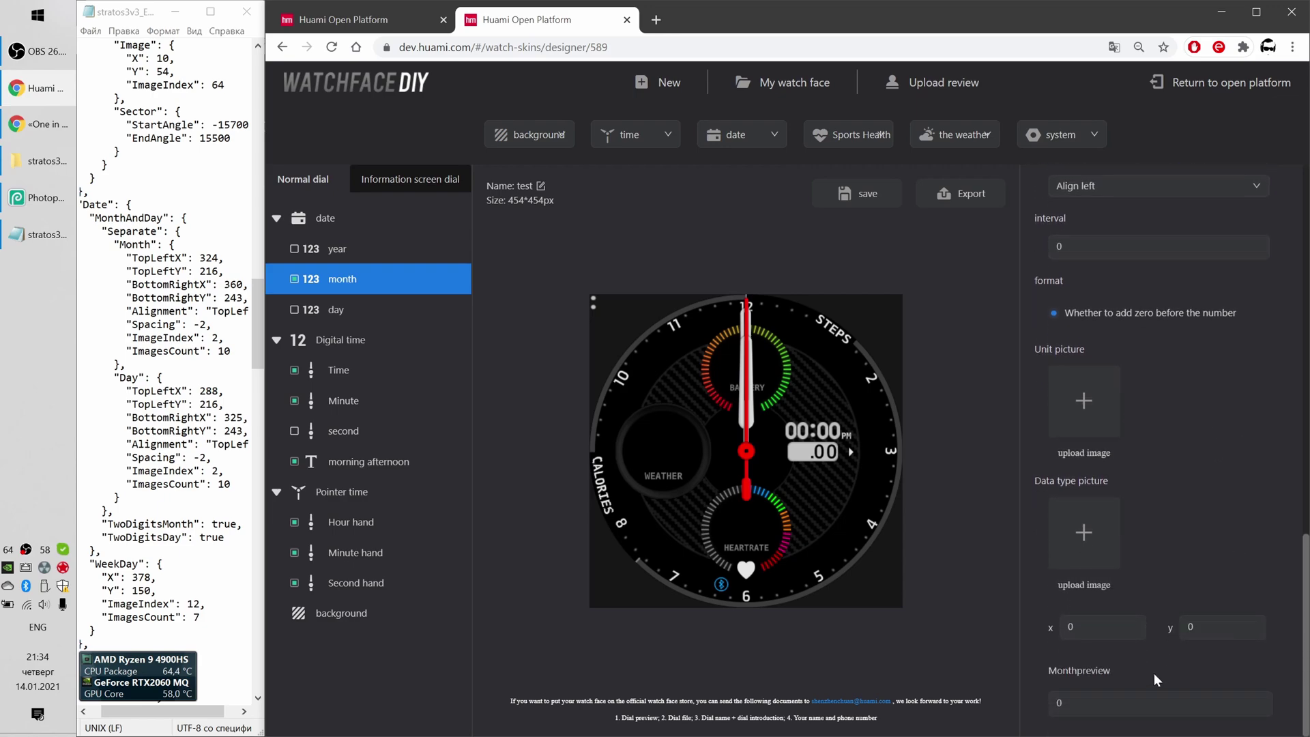
left_click(1264, 697)
left_click(1264, 697)
left_click(1264, 697)
left_click(1264, 698)
left_click(1264, 697)
left_click(1264, 697)
left_click(1263, 698)
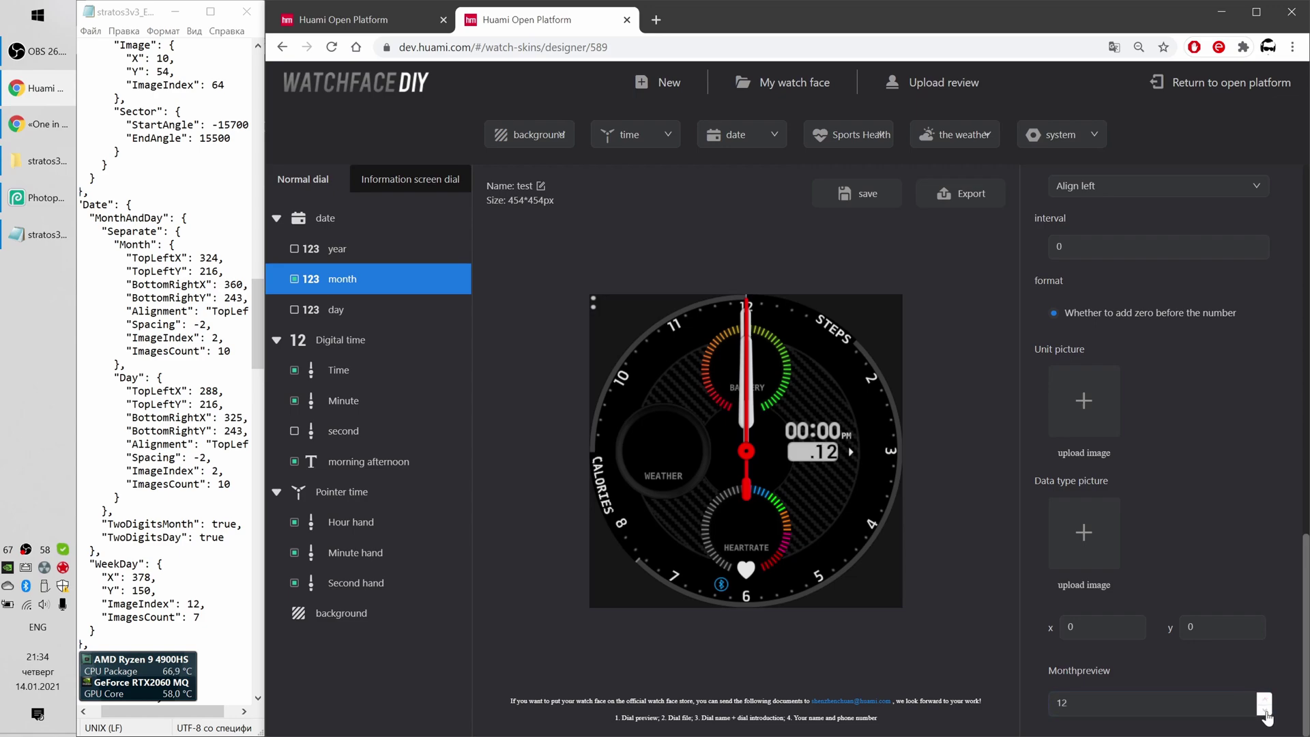
left_click(1264, 711)
left_click(1265, 712)
left_click(1265, 711)
left_click(1264, 711)
left_click(1264, 711)
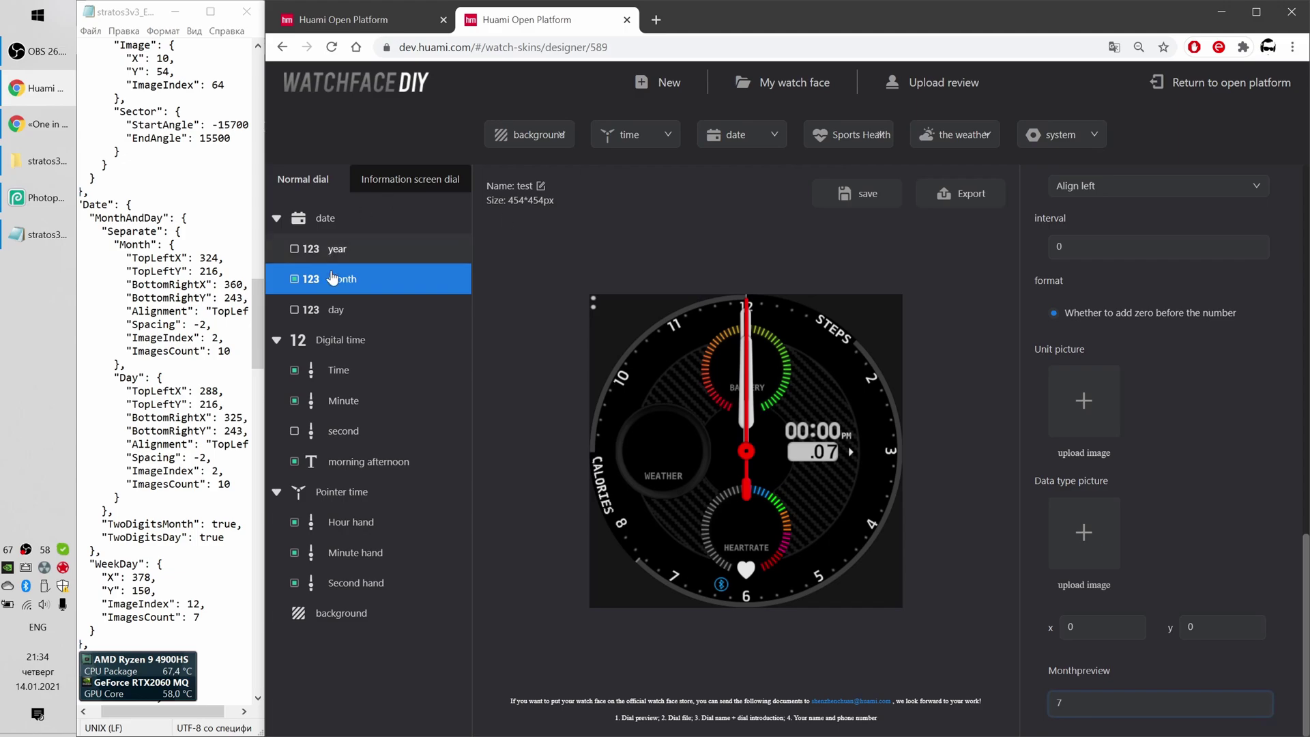
Enable the date's day component and add digit images 0002 to 0011 as its cuts
left_click(330, 309)
left_click(1083, 531)
left_click(1177, 628)
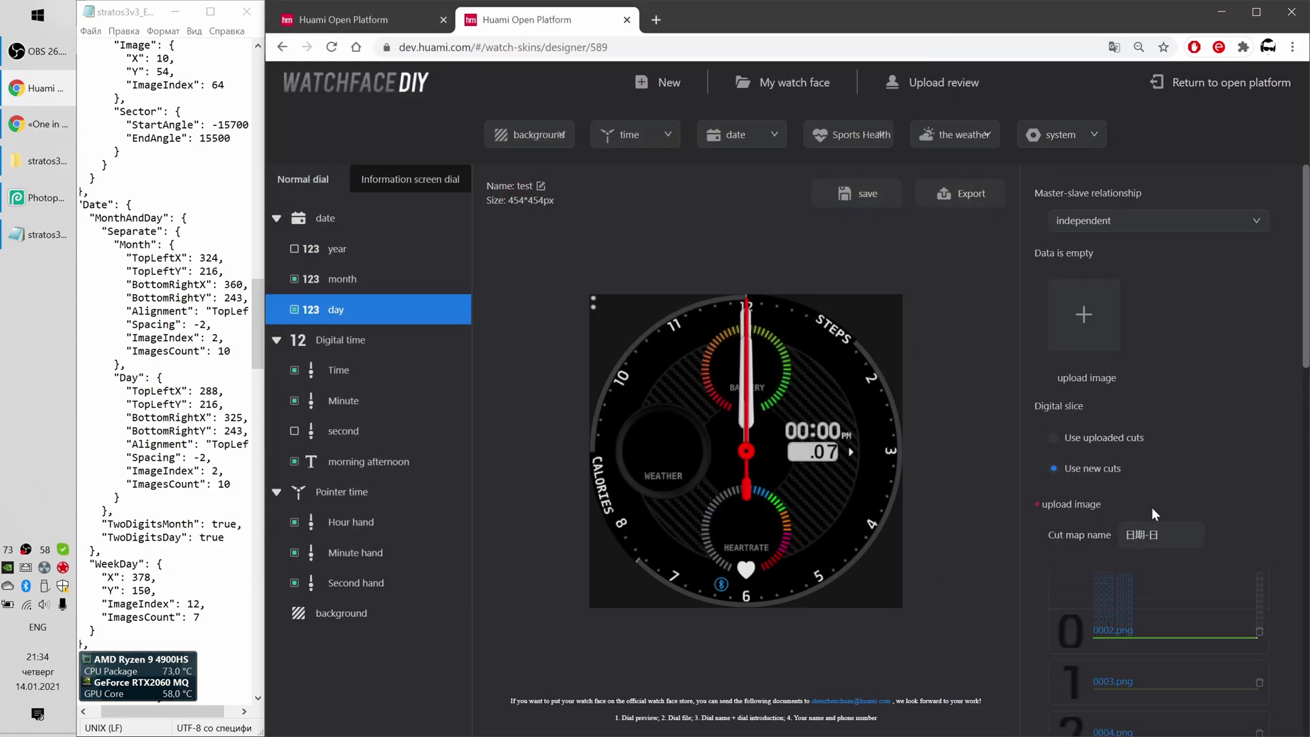
Set the day's coordinates to X 288, Y 216, and nudge X down slightly to align the digits
scroll(1152, 506, "down", 2)
scroll(1152, 409, "up", 1)
double_click(1070, 264)
type("2")
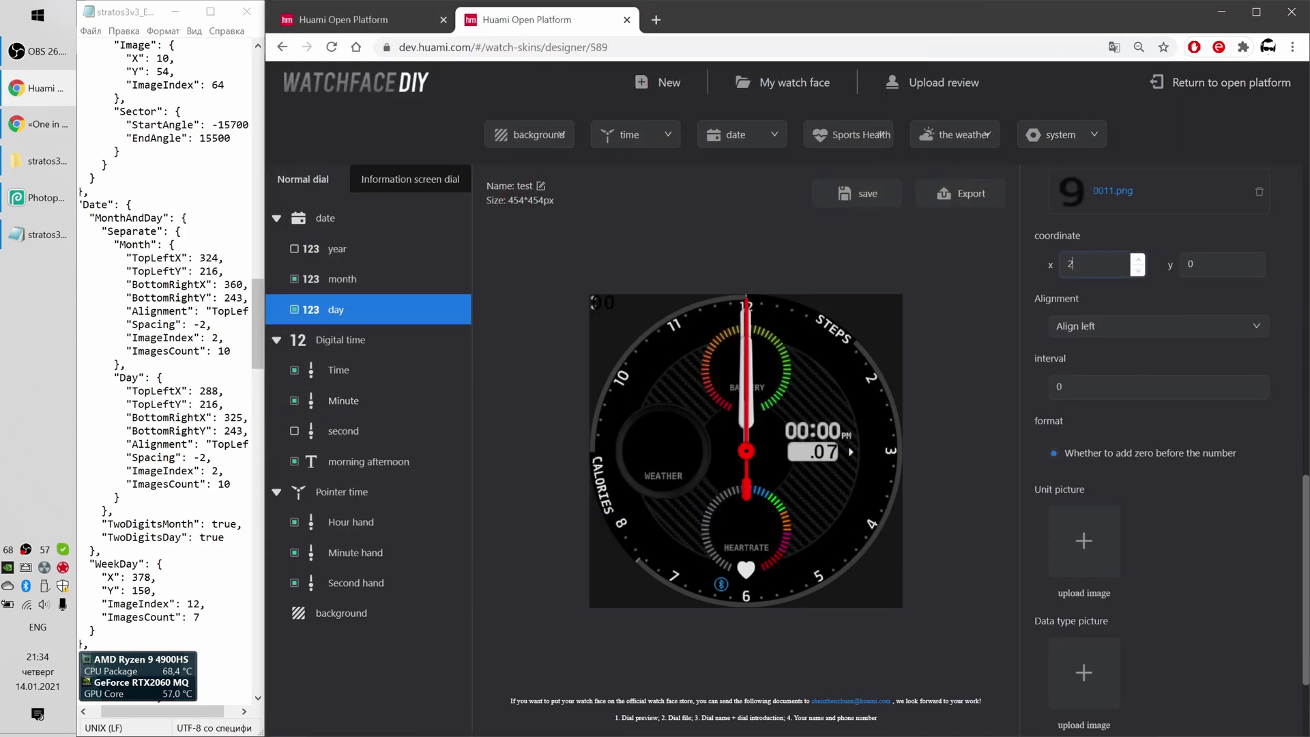
type("88")
key("Tab")
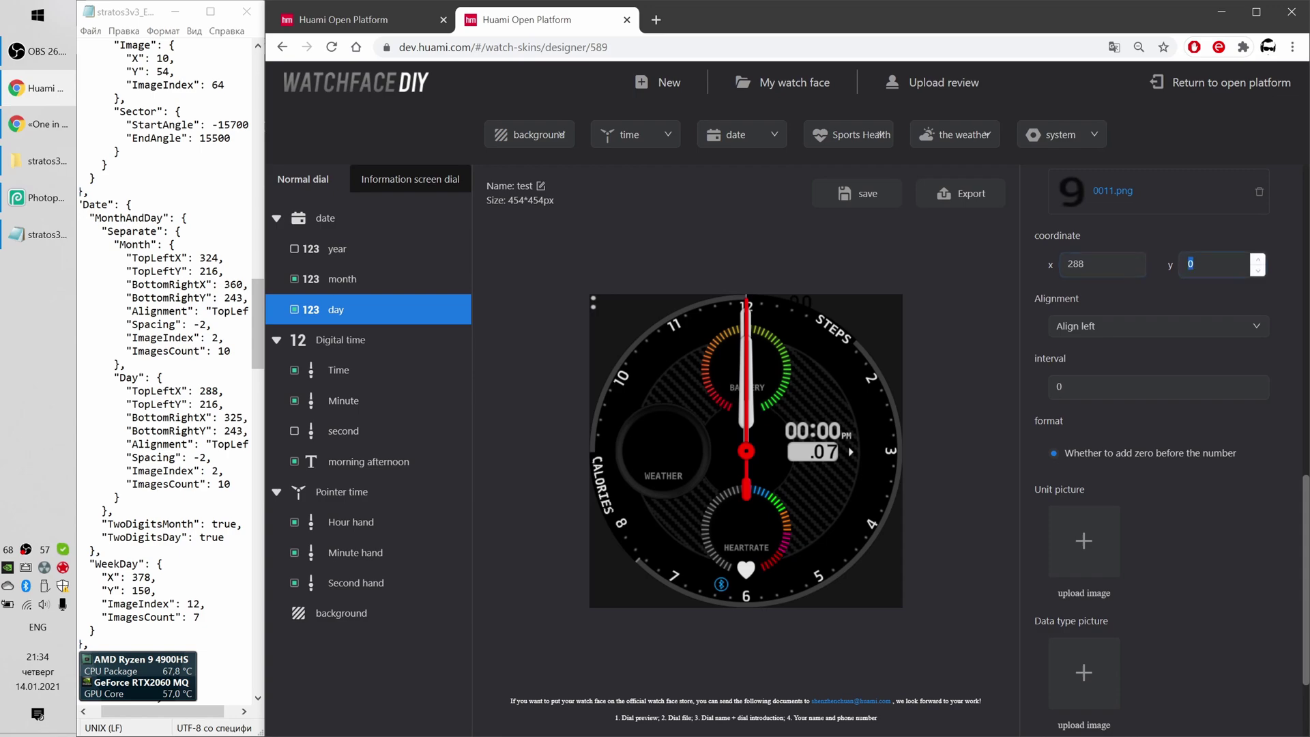
type("216")
left_click(1137, 272)
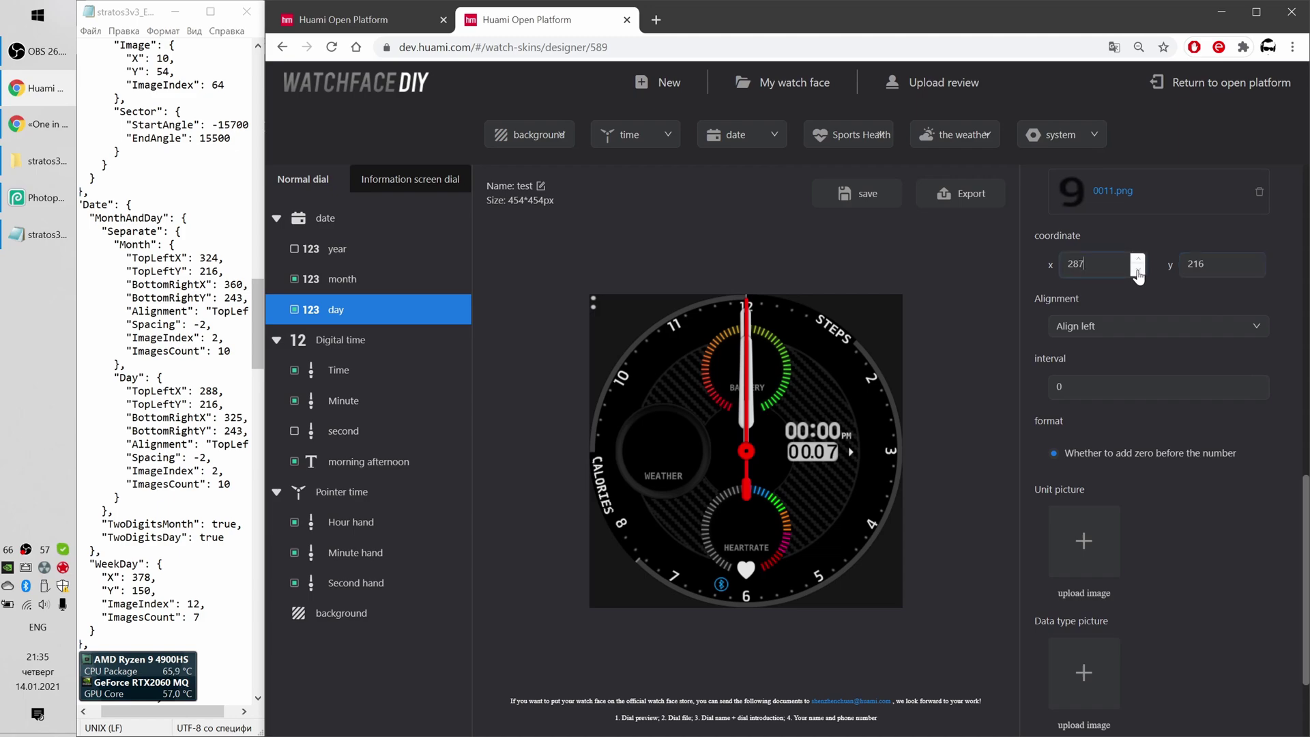
left_click(1137, 273)
Set the day preview to 6 and collapse the digital time and date groups
scroll(1235, 517, "down", 2)
left_click(1263, 697)
left_click(1263, 698)
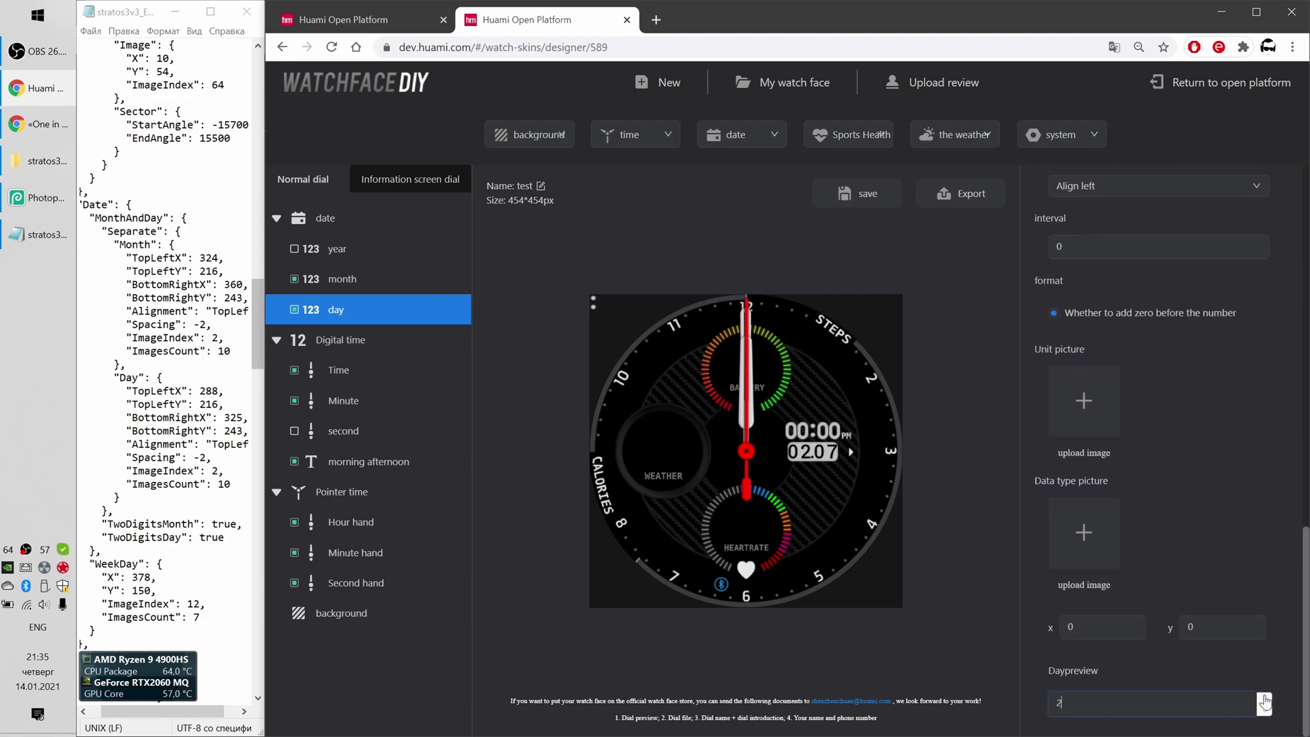
left_click(277, 340)
left_click(277, 220)
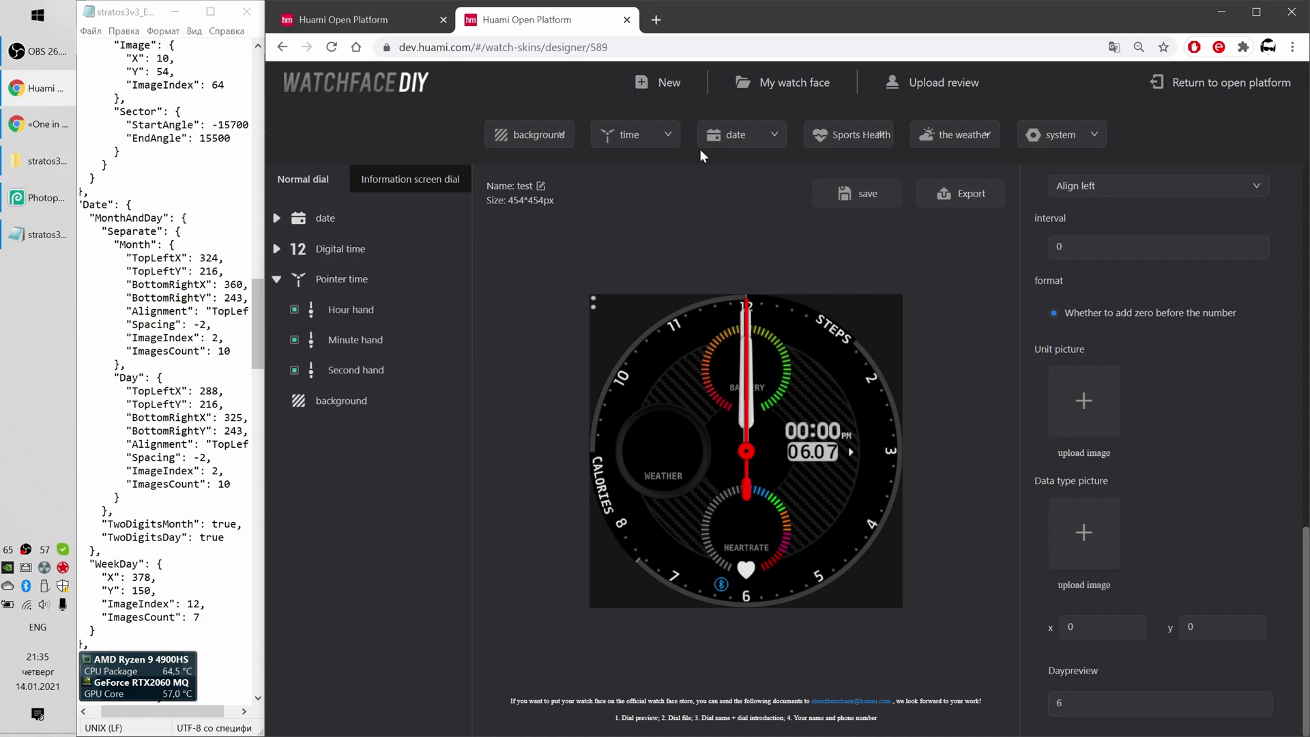
Add a week element and enable its image component, keeping the images common to all languages
mouse_move(777, 138)
left_click(719, 184)
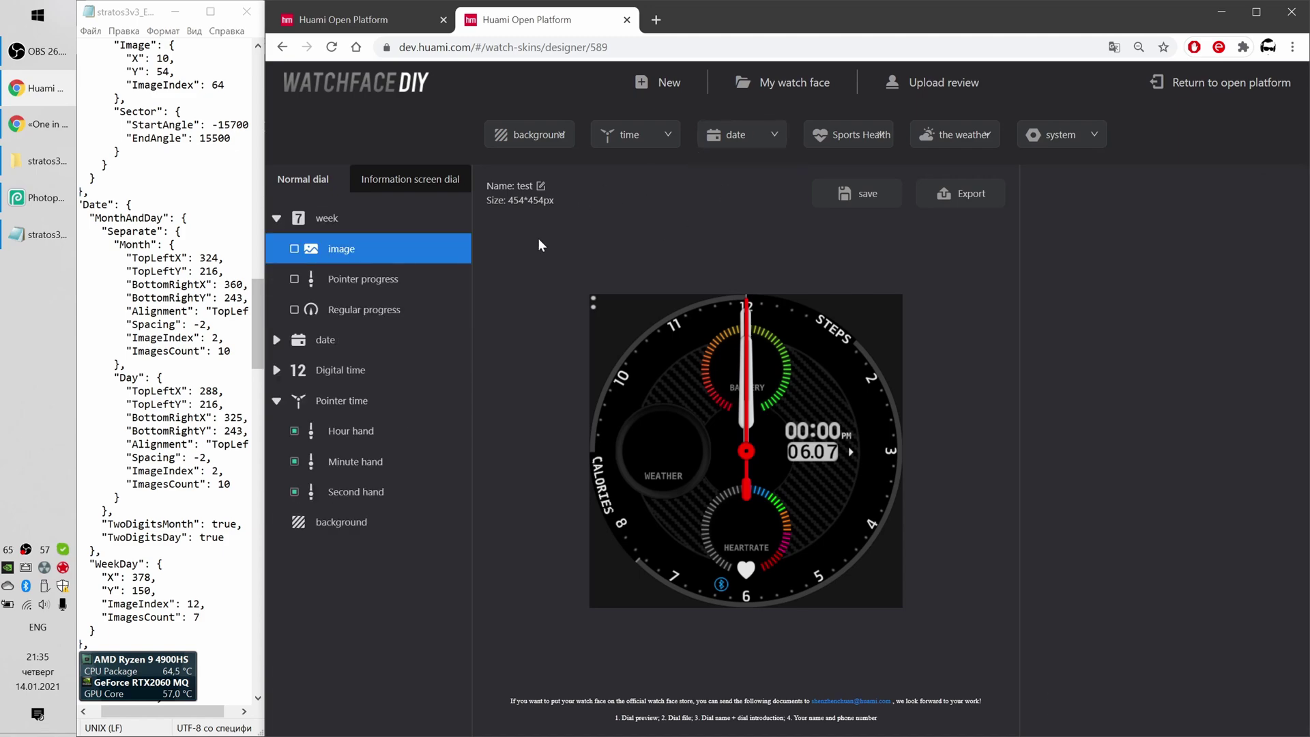
left_click(307, 249)
left_click(1160, 241)
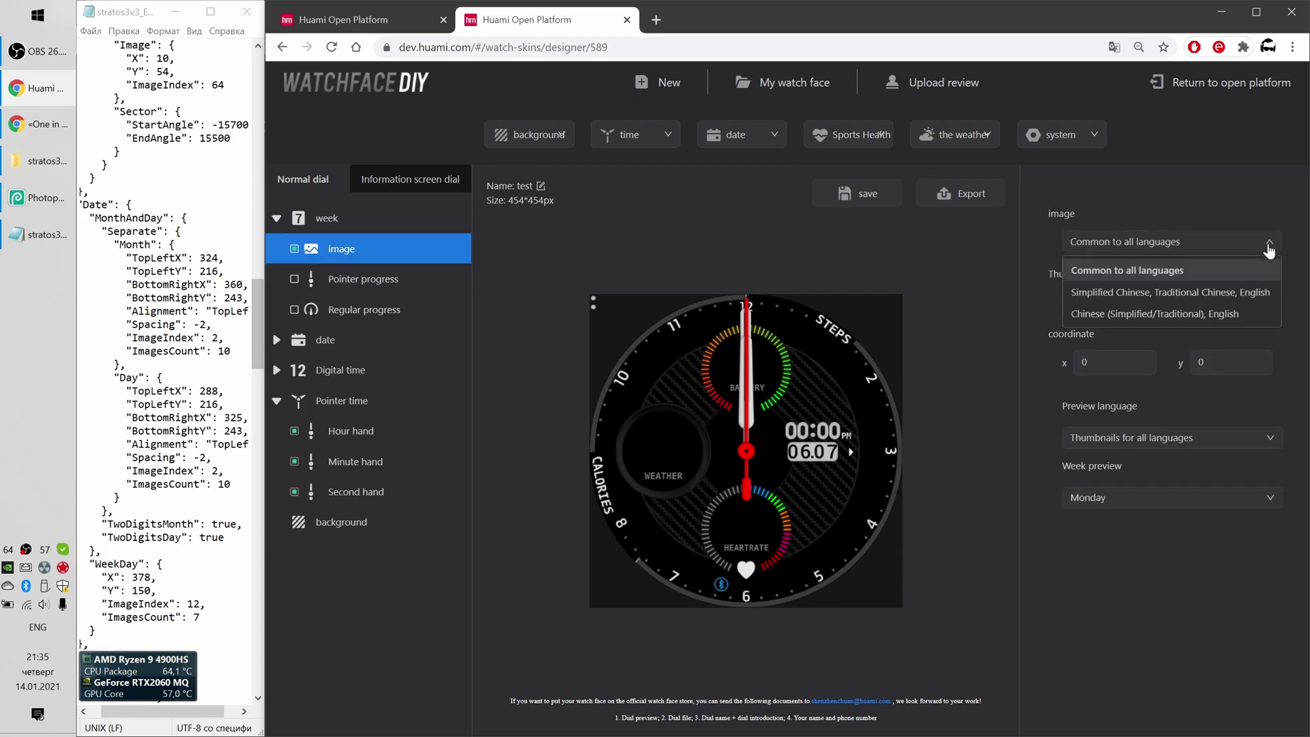
left_click(1139, 271)
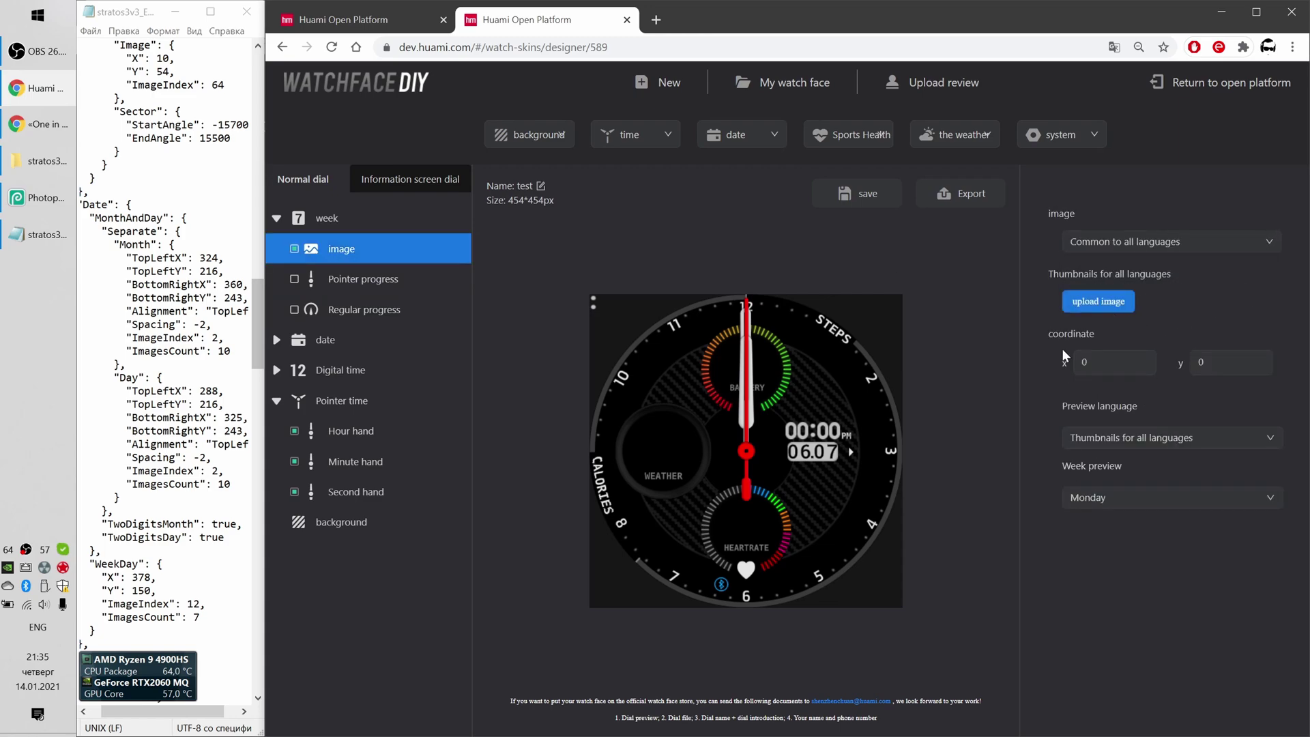
Upload weekday images 0012 to 0018 as the thumbnails for all languages
left_click(1099, 302)
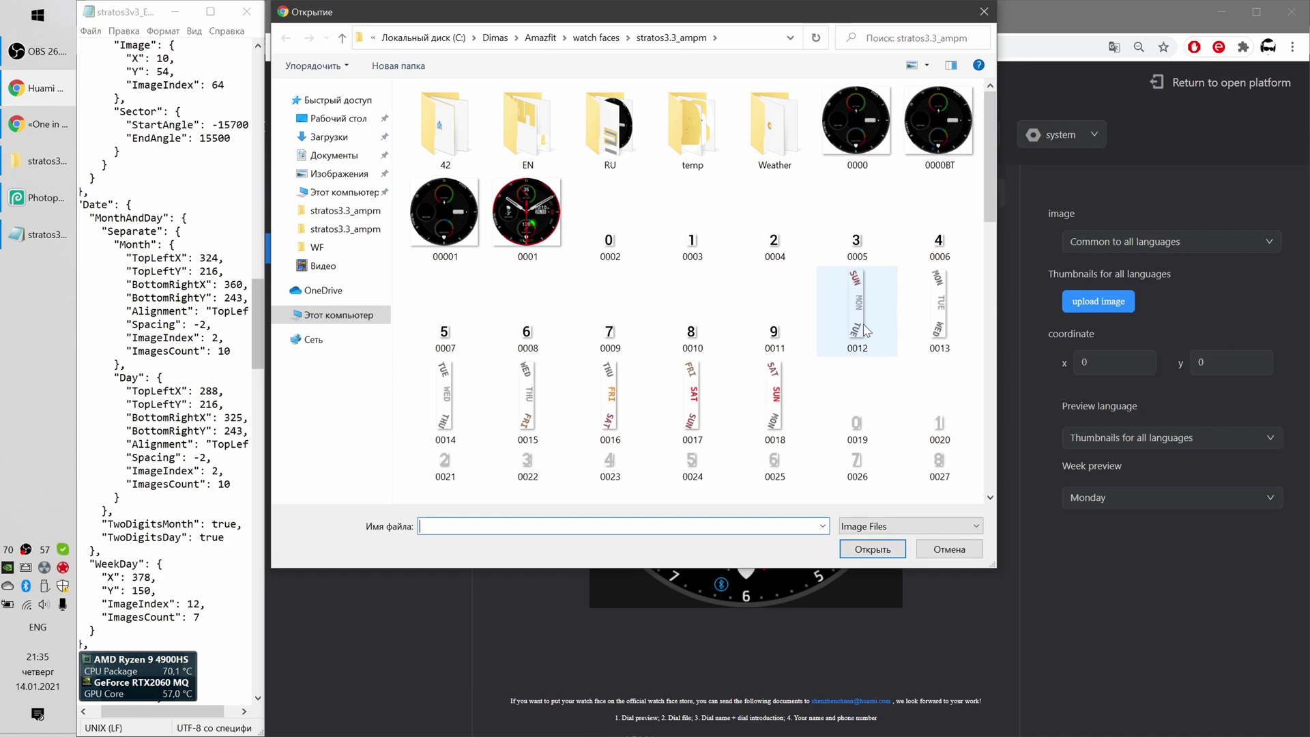
left_click(865, 331)
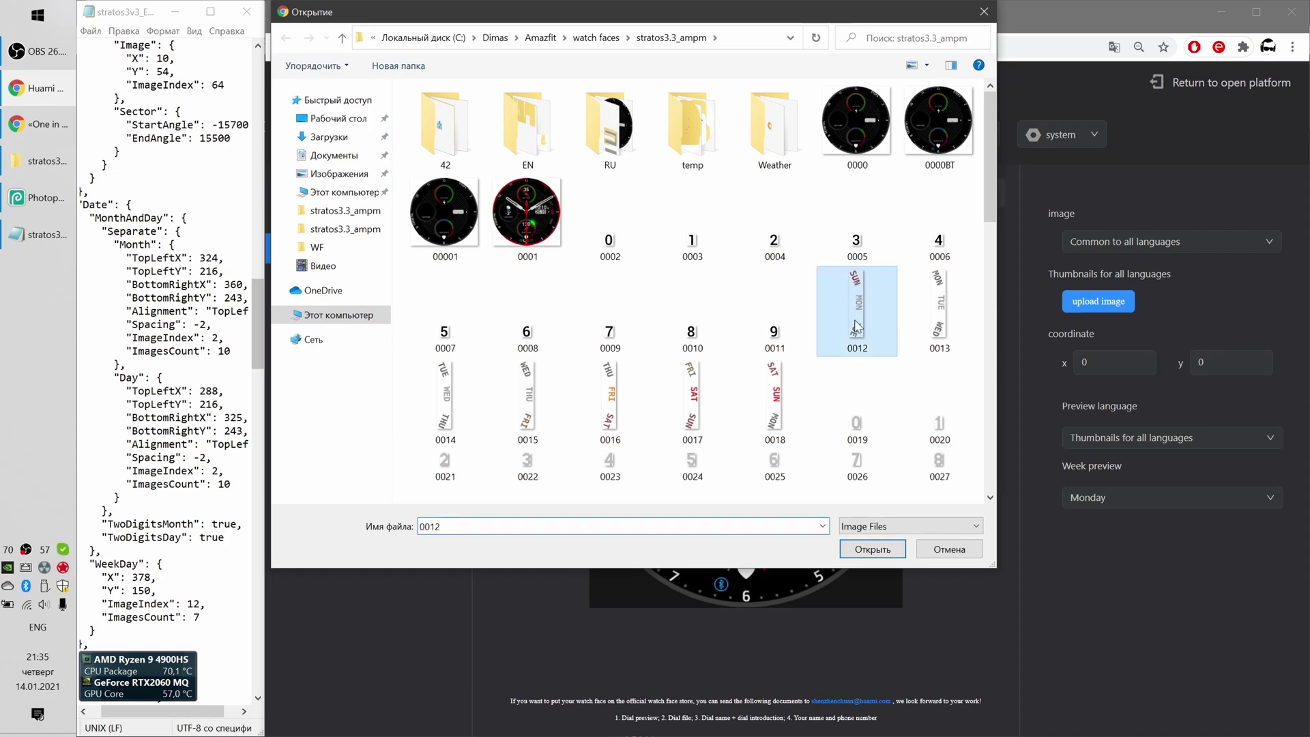
left_click(780, 400, "shift")
left_click(874, 549)
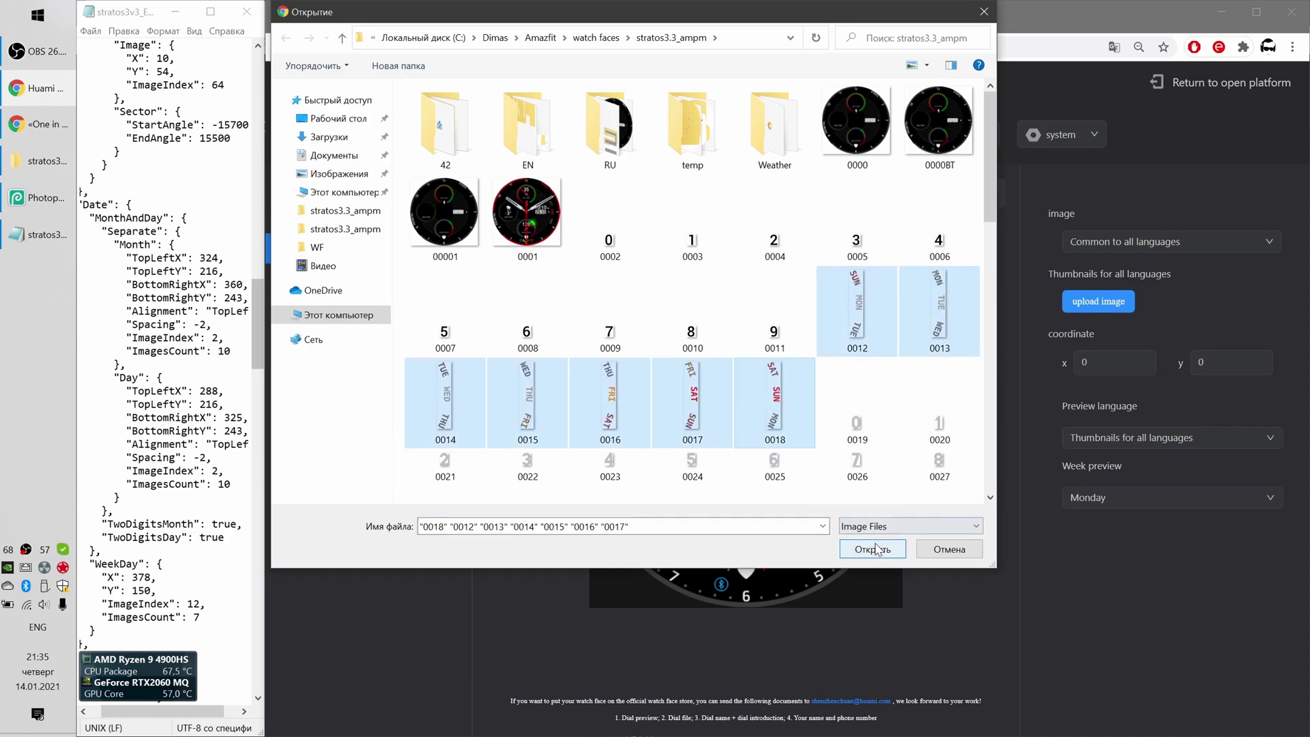
Look up the WeekDay position in Notepad, set the week image's coordinates in Chrome to X 378, Y 150, and nudge Y to 149
scroll(1209, 322, "down", 2)
left_click(170, 341)
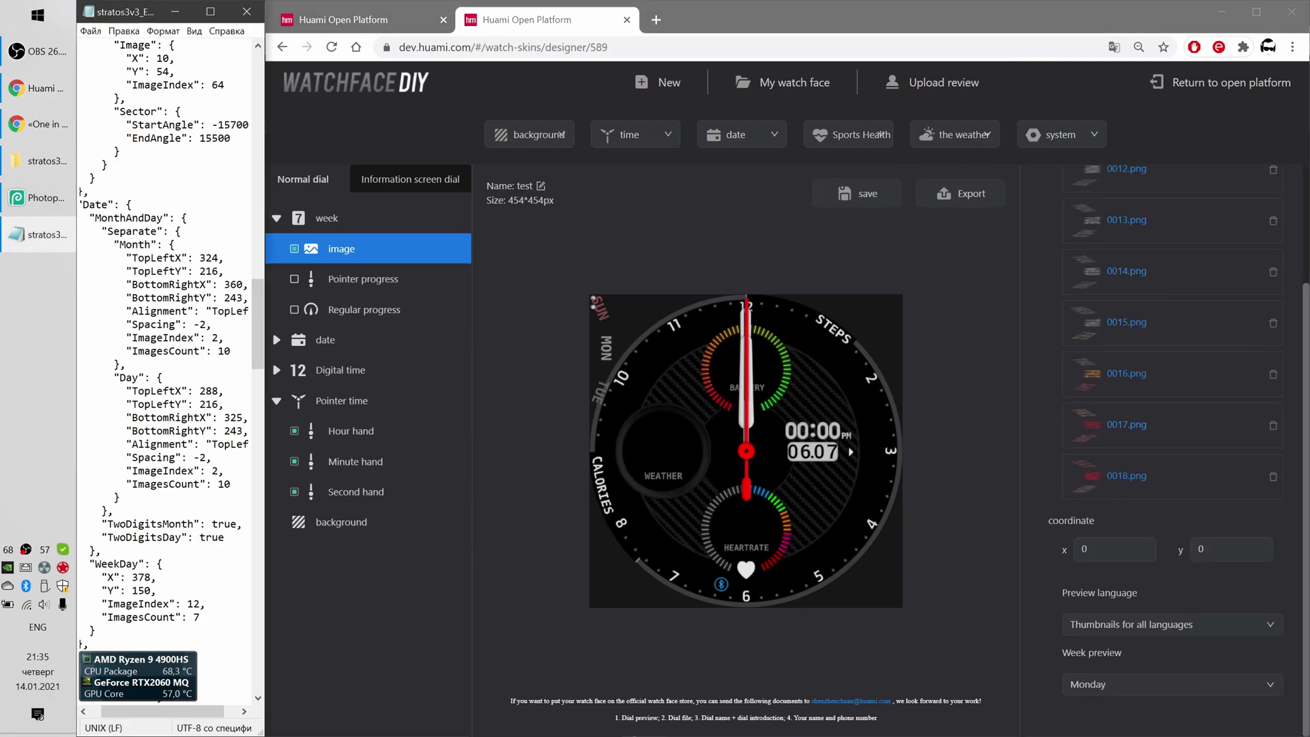
scroll(171, 341, "down", 1)
left_click(1106, 548)
type("378")
key("Tab")
type("150")
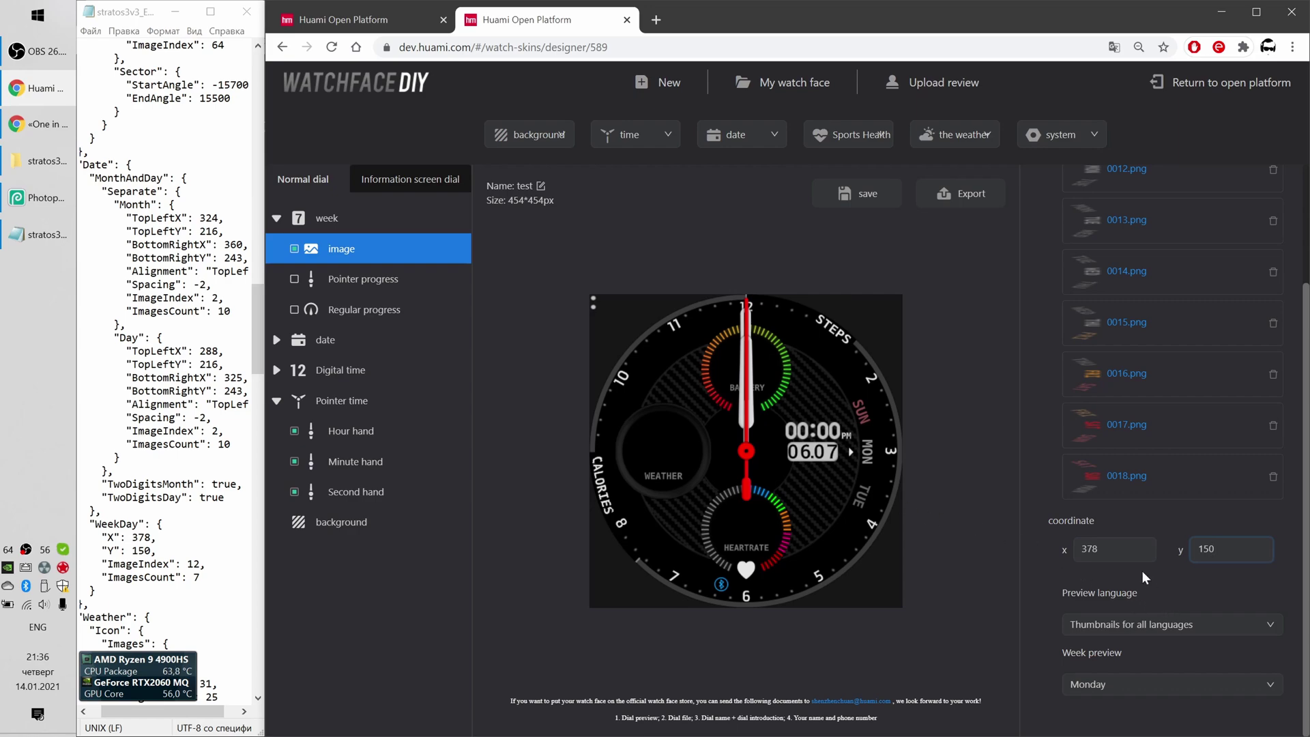
left_click(1267, 557)
Review the week image's preview language options and switch the week preview to Friday and on to Sunday
left_click(1167, 630)
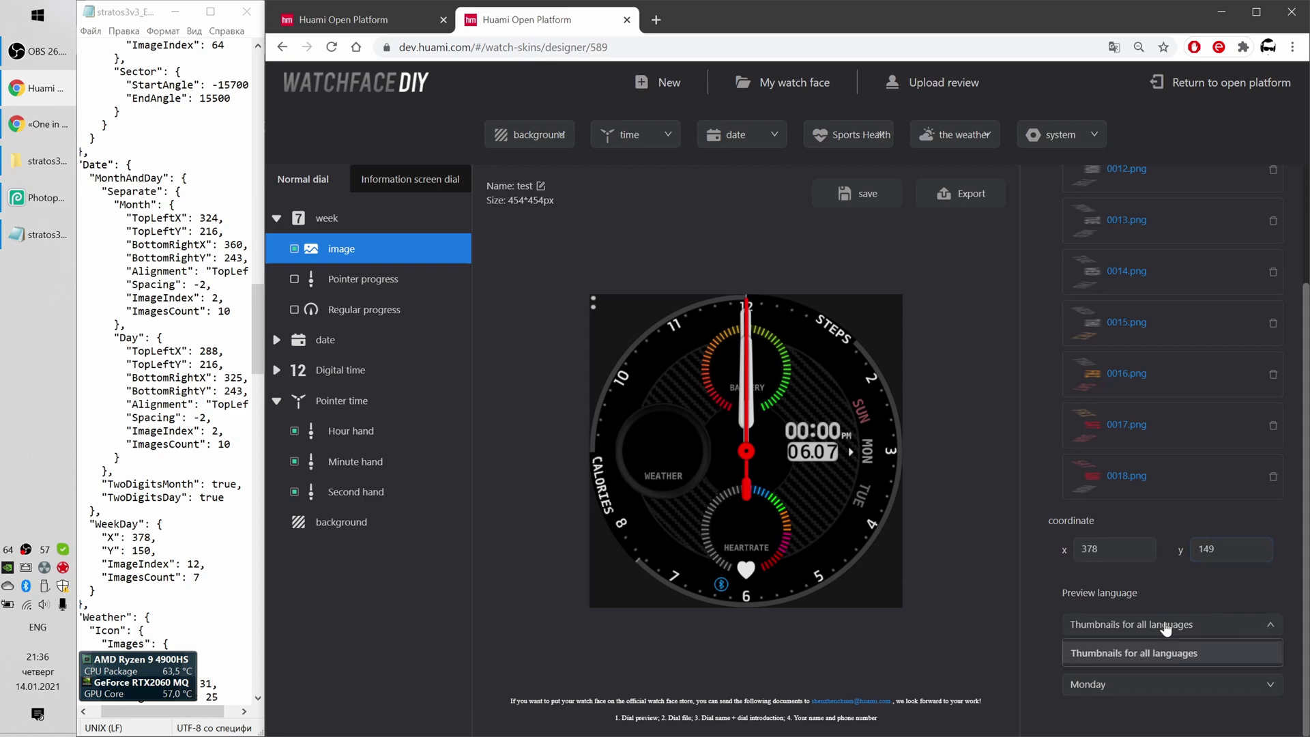
left_click(1181, 599)
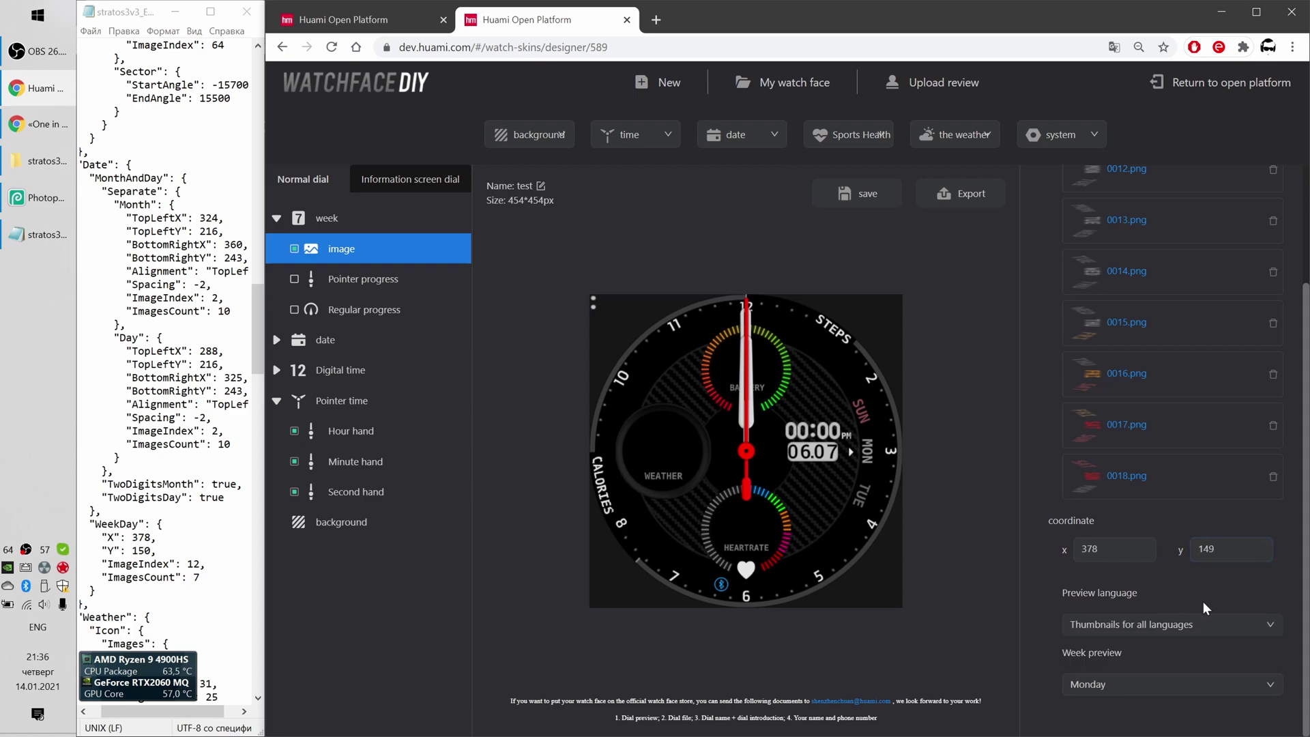
left_click(1270, 687)
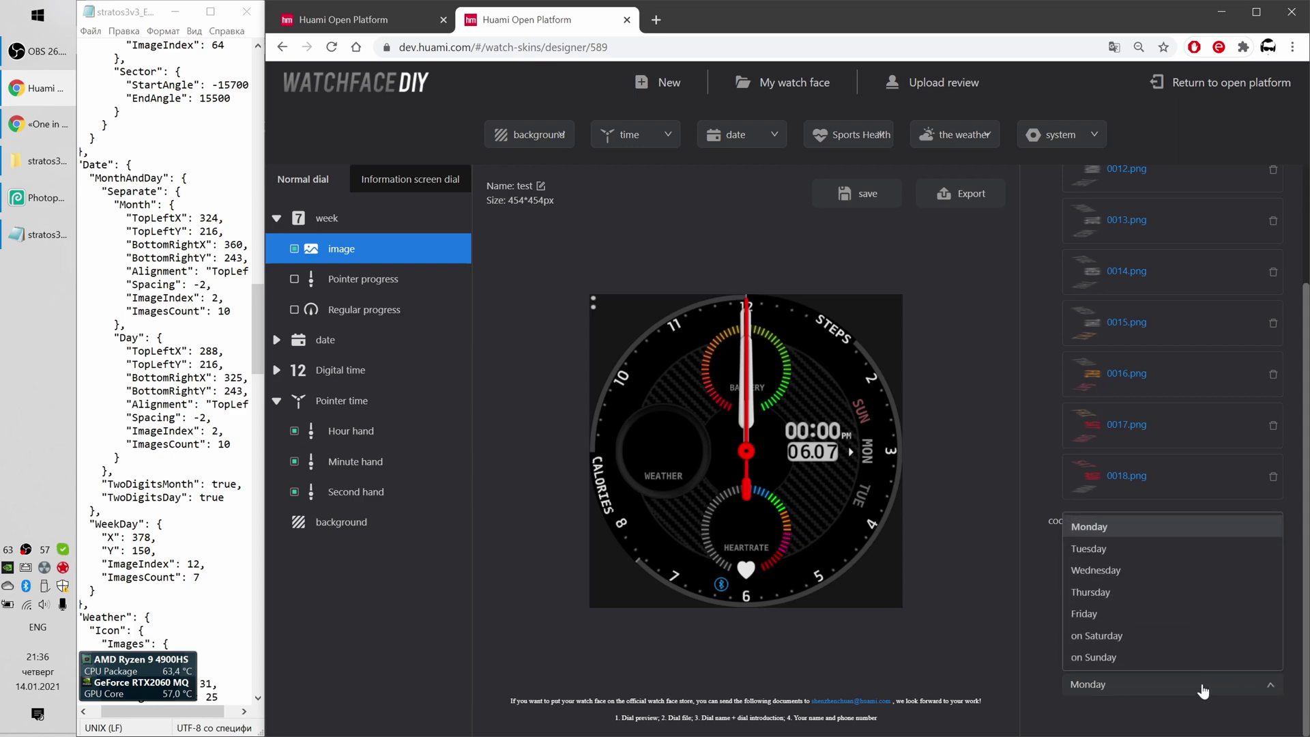
left_click(1115, 615)
left_click(1263, 688)
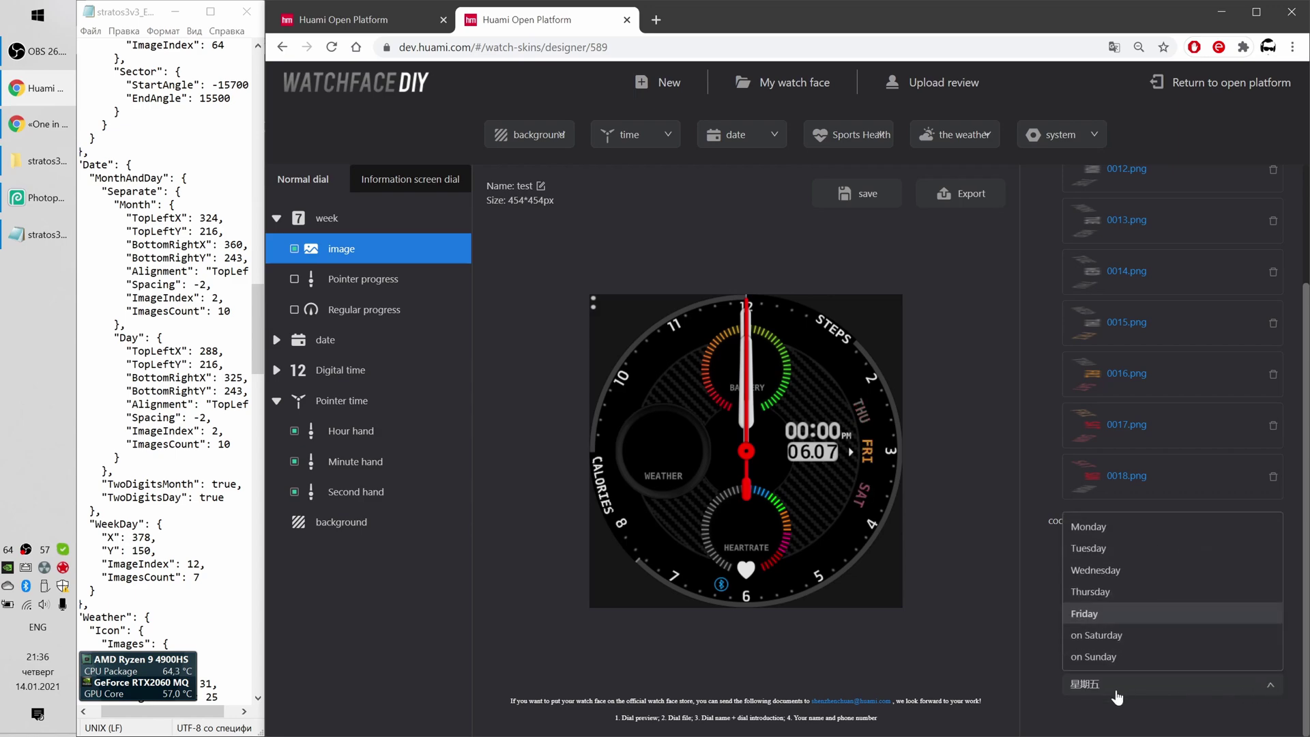
left_click(1095, 644)
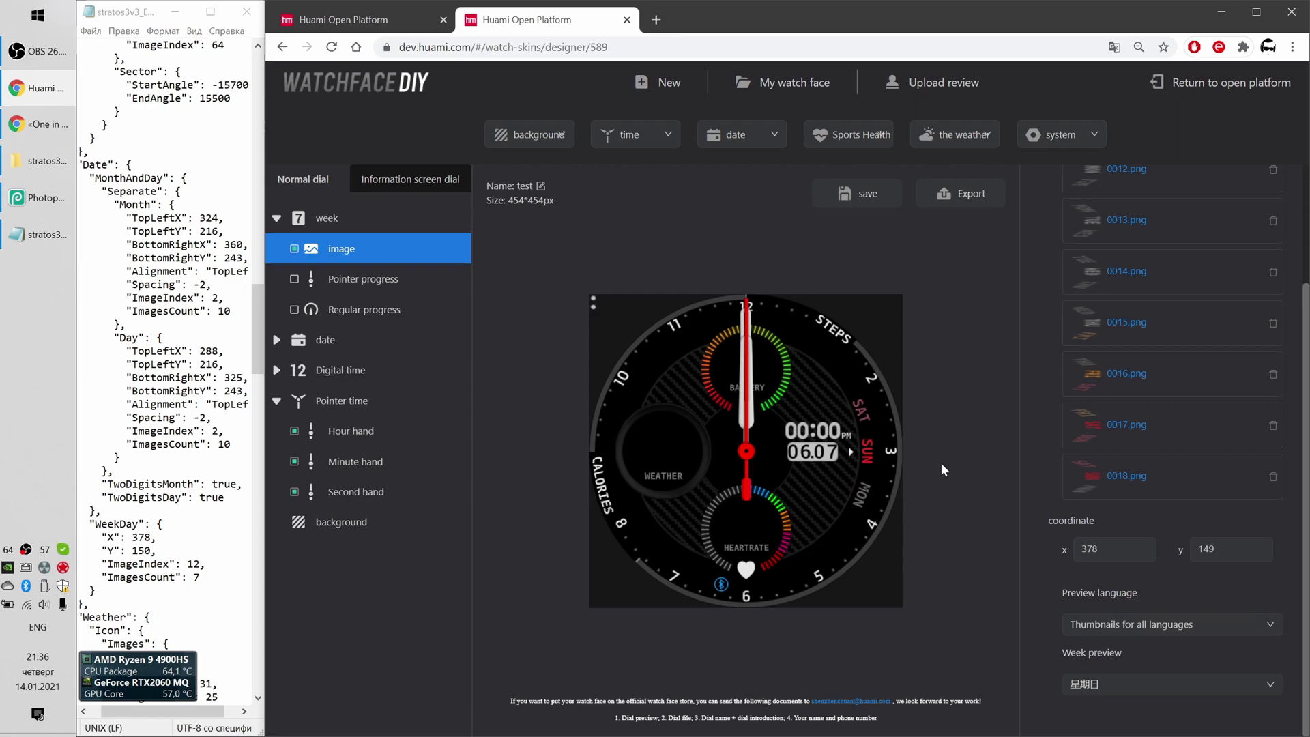
View the week's pointer progress and regular progress components without enabling them, and collapse the week group
left_click(362, 281)
left_click(352, 308)
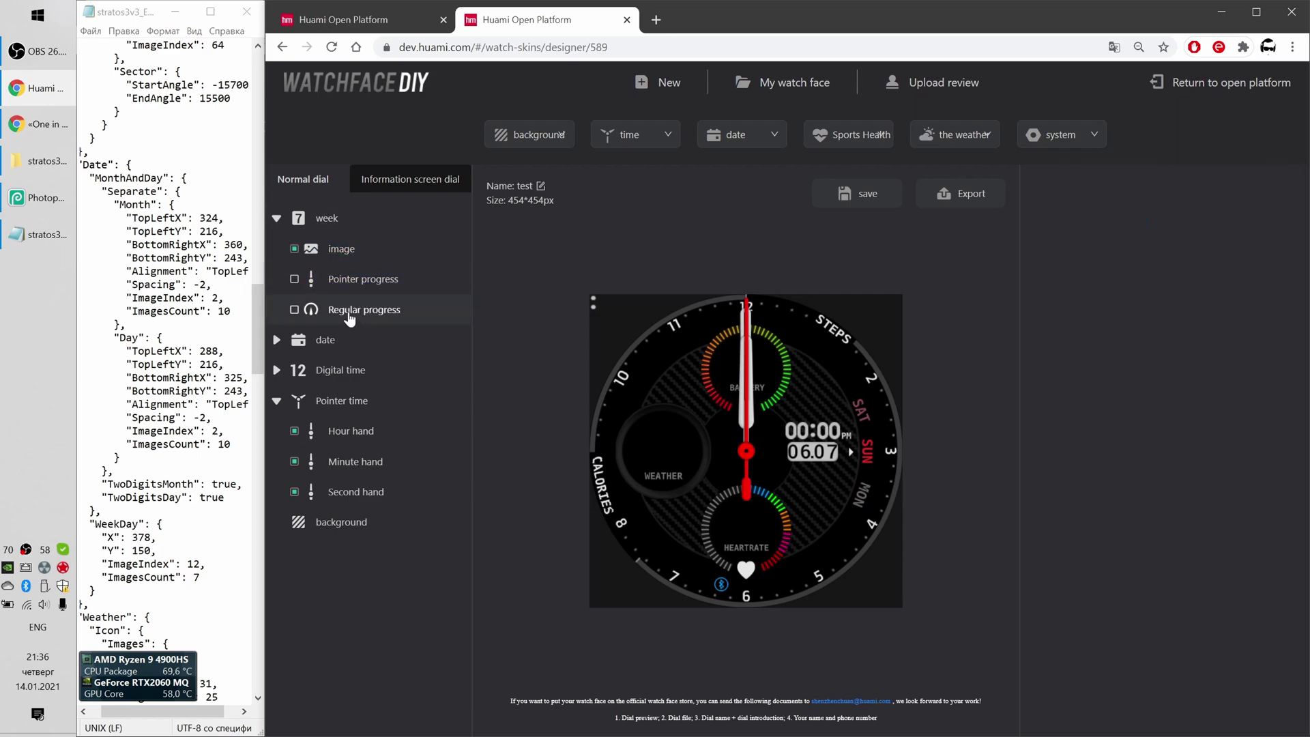
left_click(277, 220)
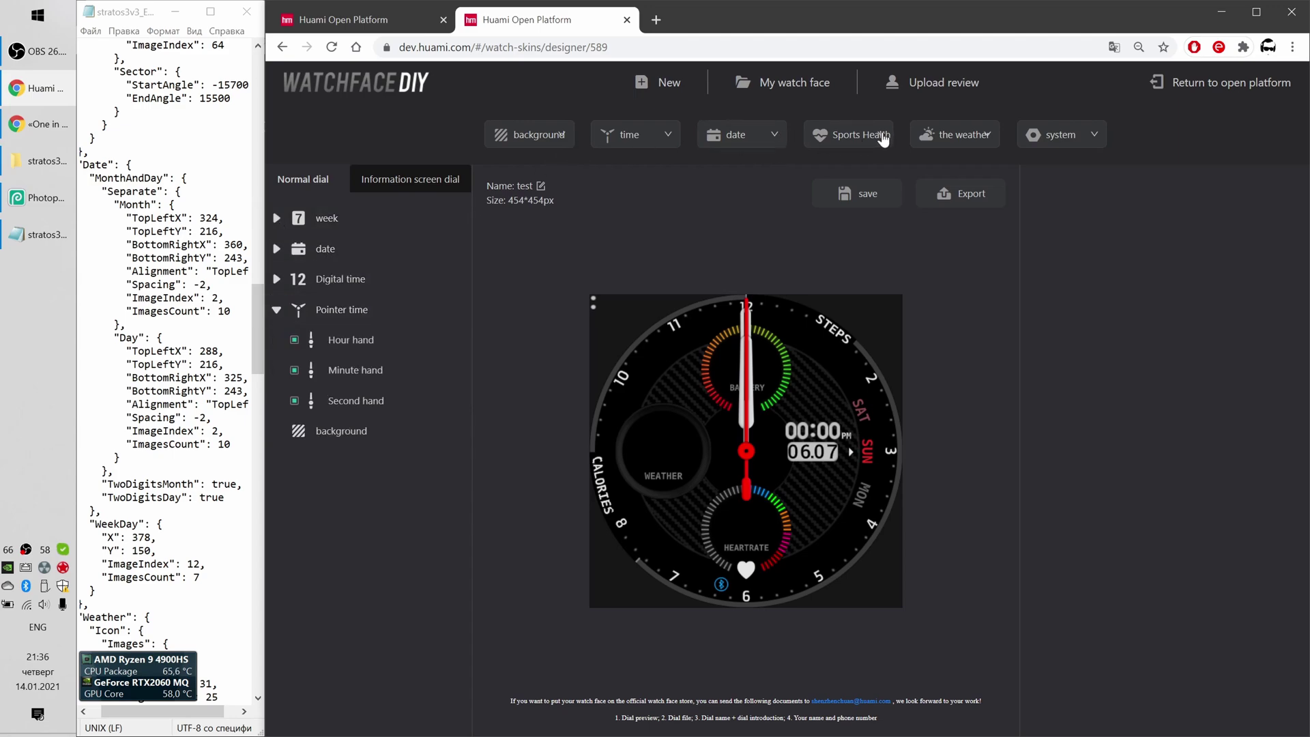
Add a heart rate element from the sports health elements and enable its data component
left_click(884, 139)
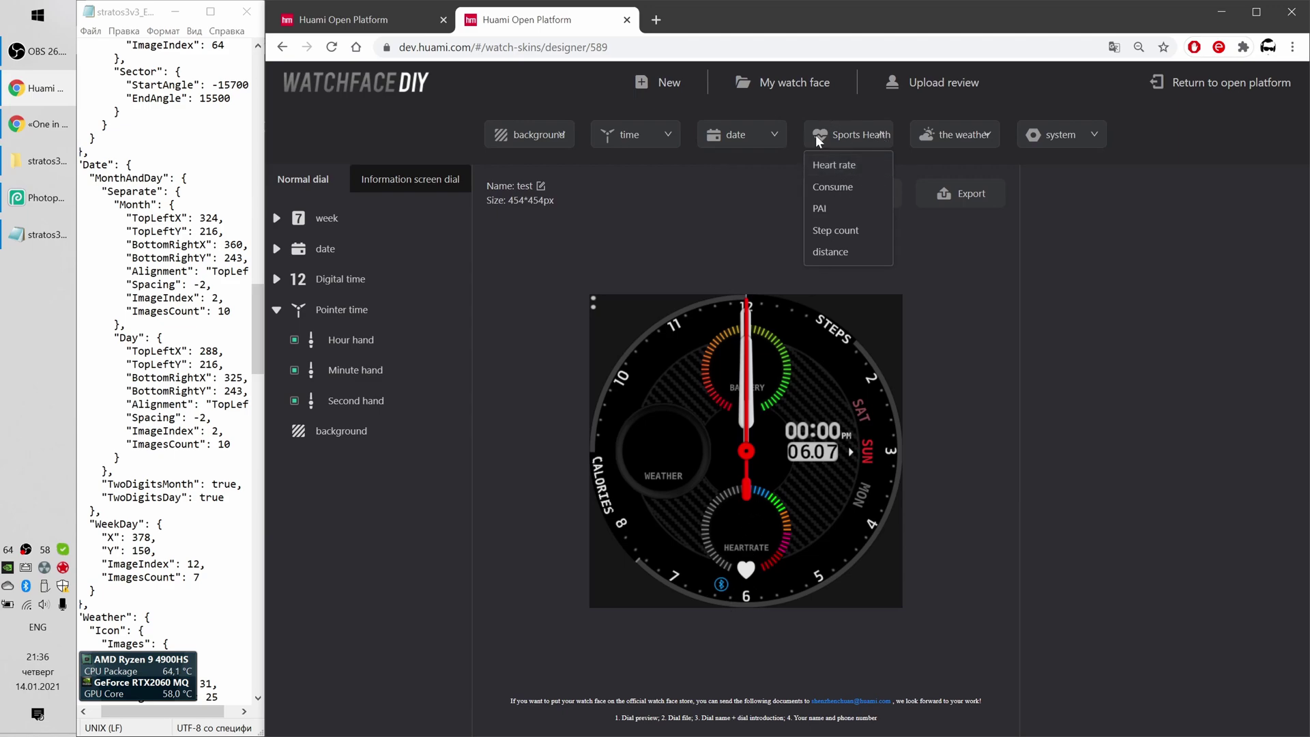
left_click(834, 166)
left_click(335, 251)
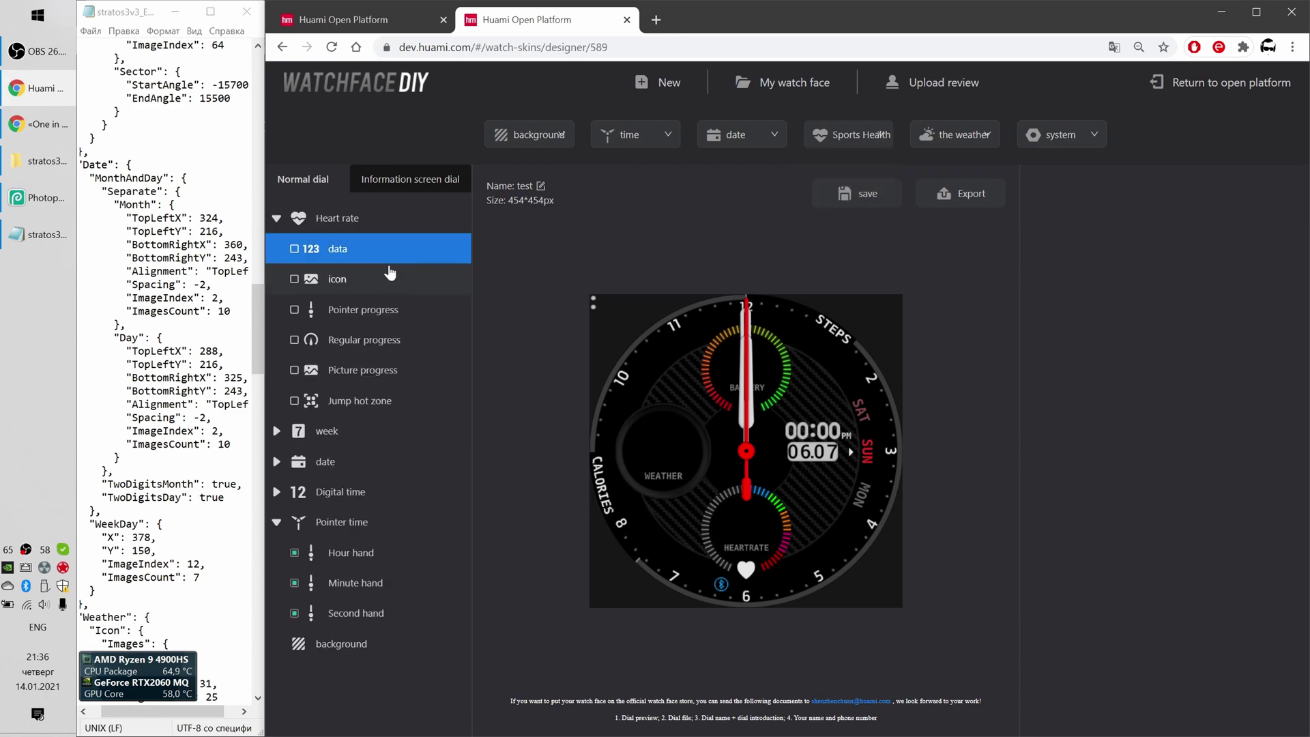
left_click(294, 251)
Upload digit images 0019 to 0028 as the heart rate data's new cuts
left_click(1085, 454)
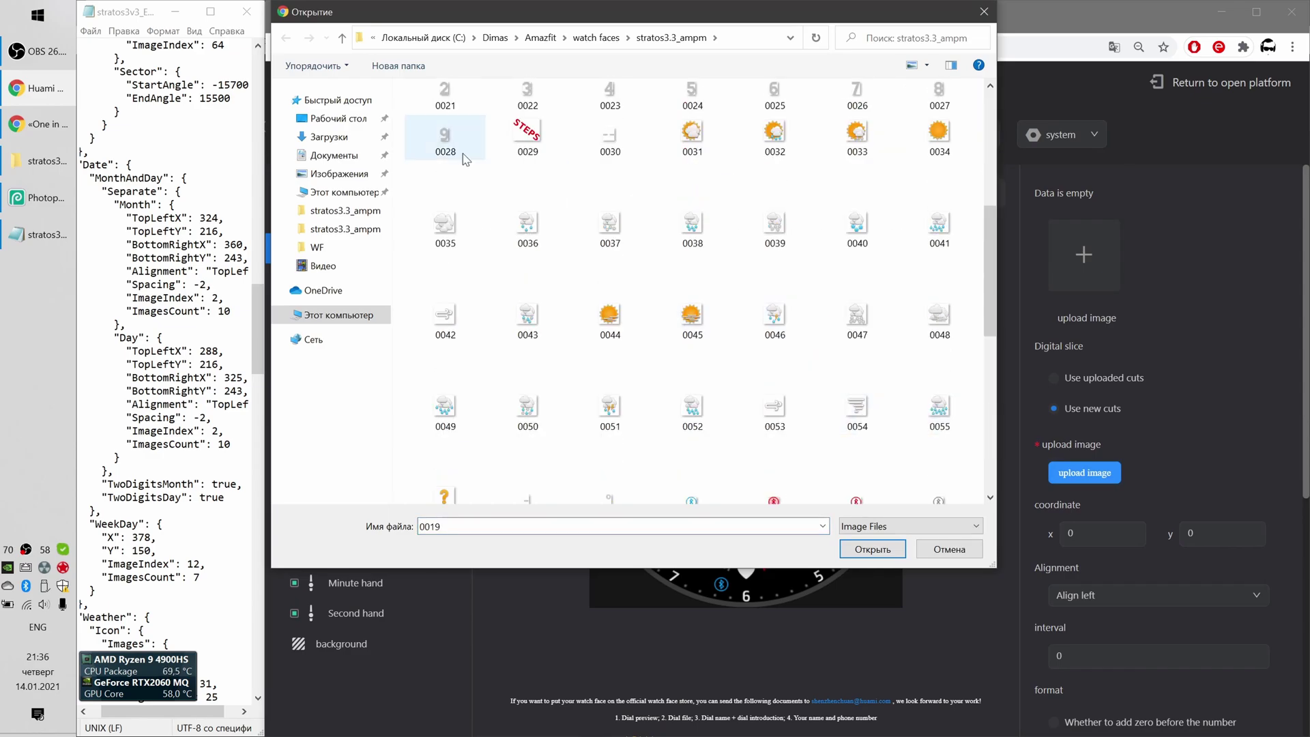
left_click(464, 159, "shift")
key("Return")
Set the heart rate data's coordinates to x 191 and y 298, as in the configuration file's Pulse section
scroll(1224, 333, "down", 5)
left_click(171, 341)
scroll(170, 341, "up", 10)
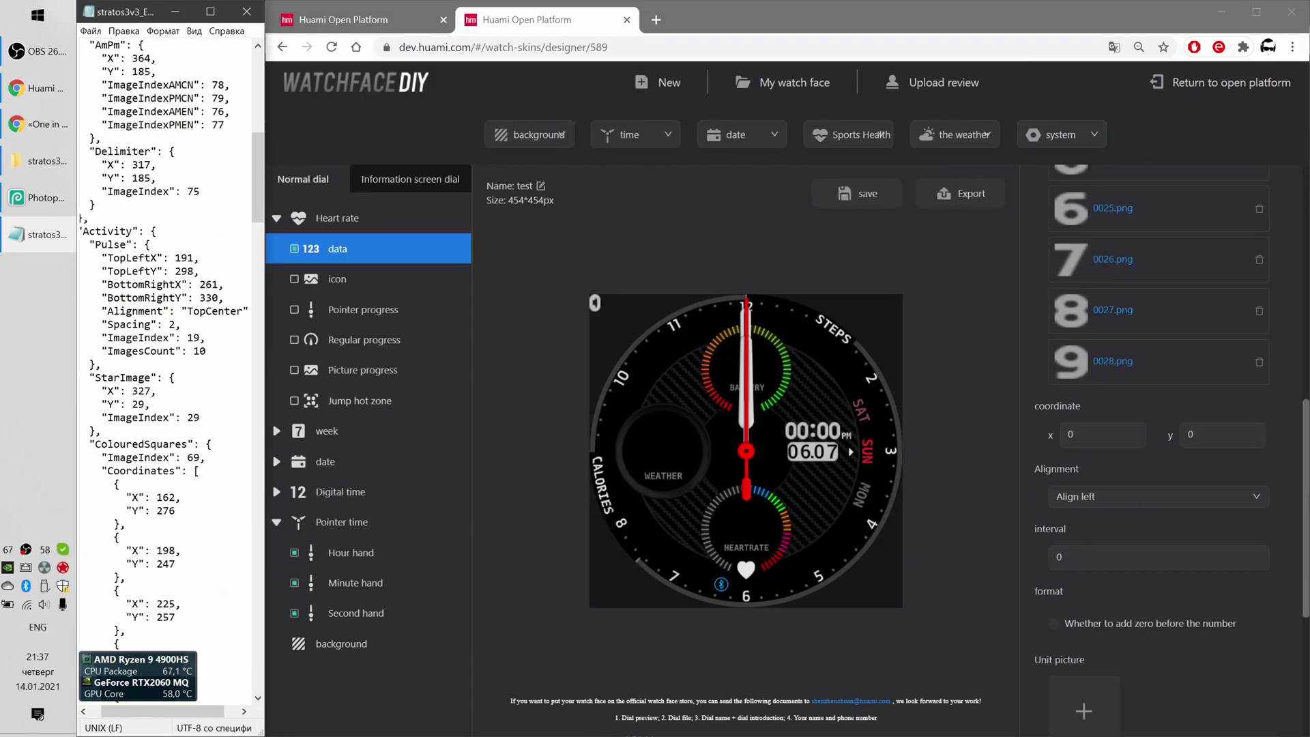
scroll(171, 341, "down", 3)
double_click(1070, 434)
type("191")
key("Tab")
type("298")
scroll(1182, 466, "down", 1)
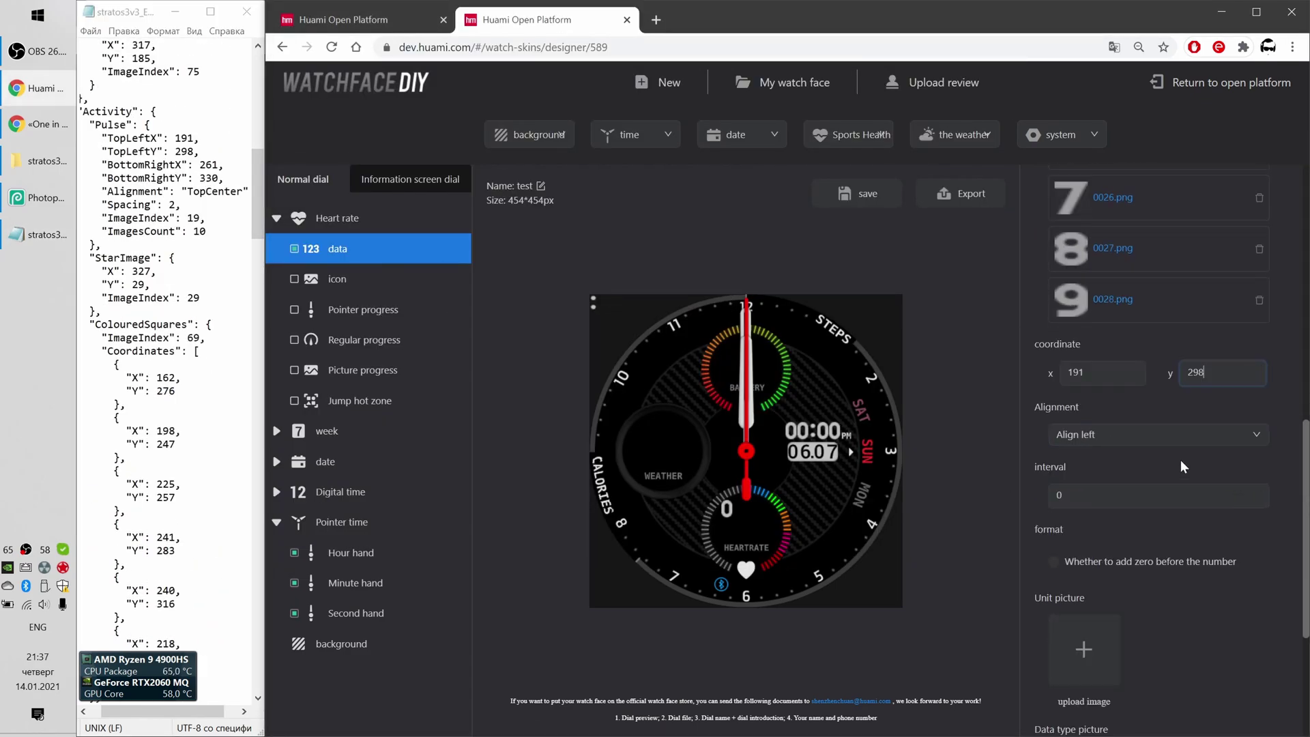
Change the heart rate data's alignment to center left and right and adjust its x coordinate to 204
scroll(1183, 467, "down", 1)
left_click(1174, 342)
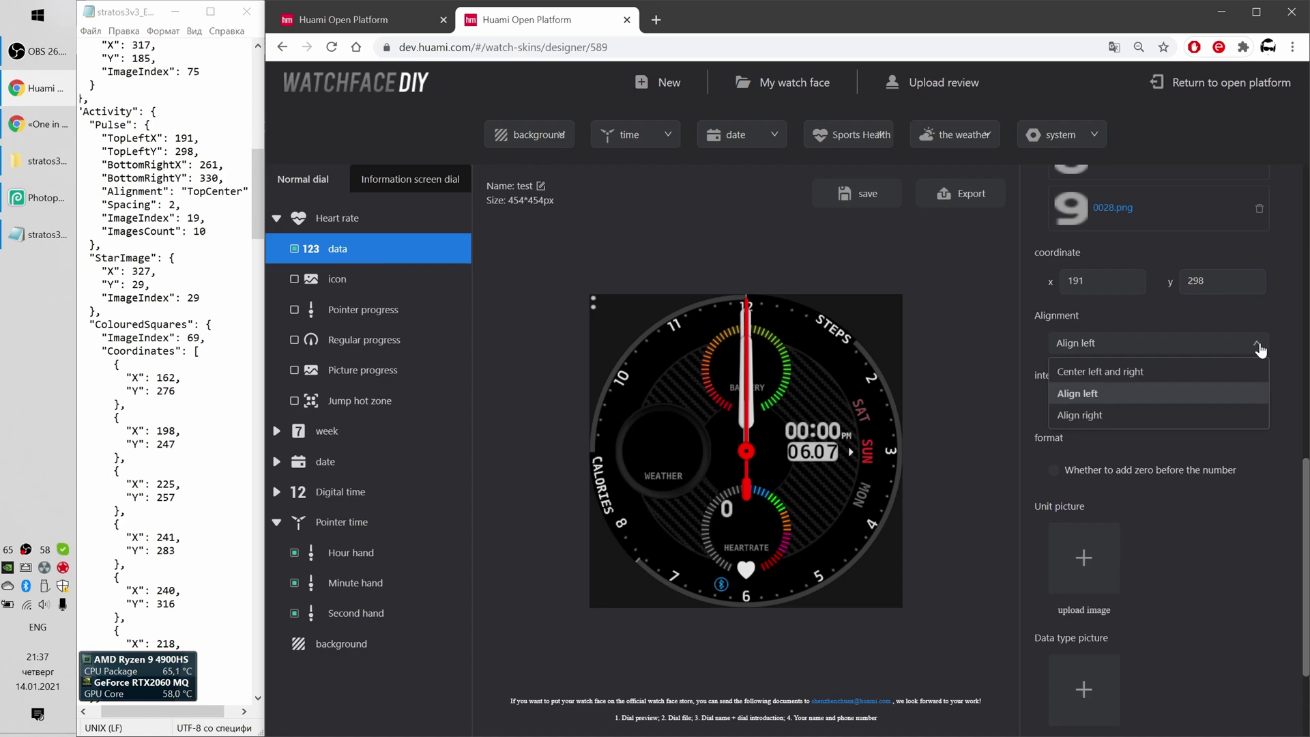
left_click(1117, 374)
left_click(1138, 271)
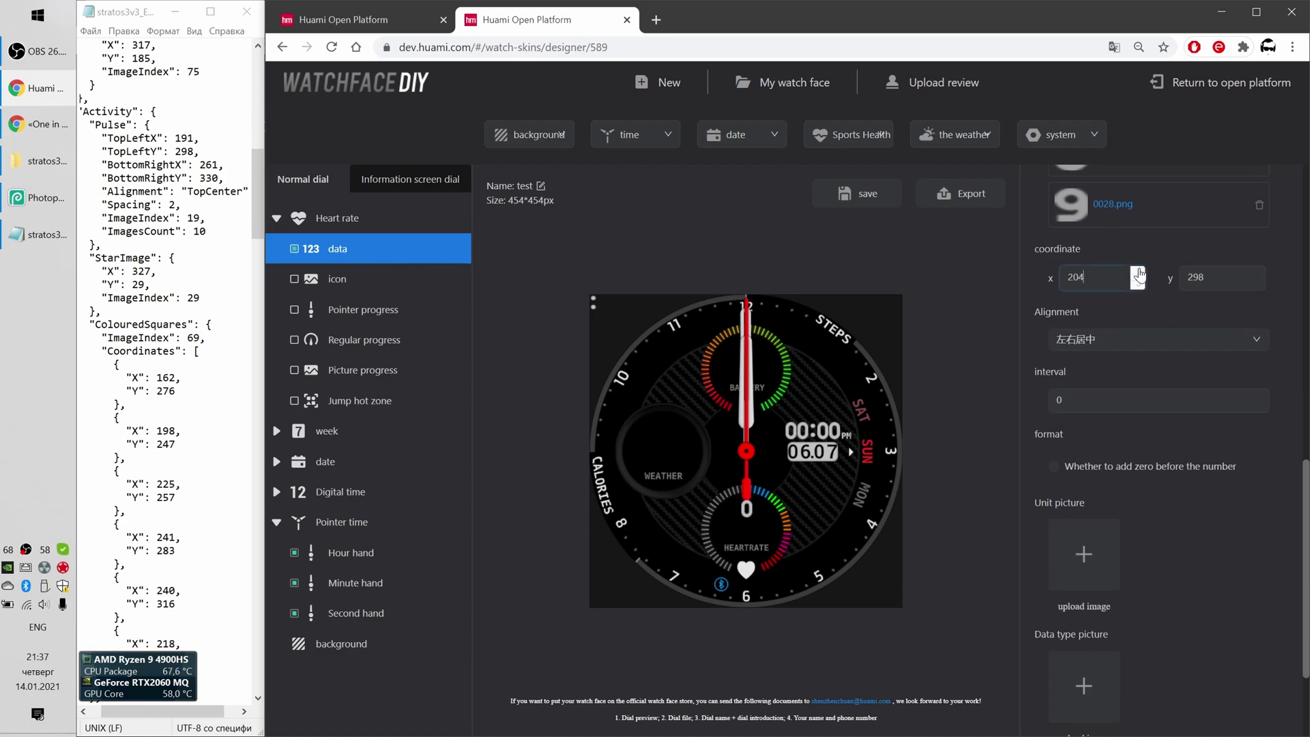
left_click(1246, 290)
Set the heart rate data preview to 120 and the digit interval to 1
scroll(1246, 289, "down", 2)
left_click(1153, 703)
type("120")
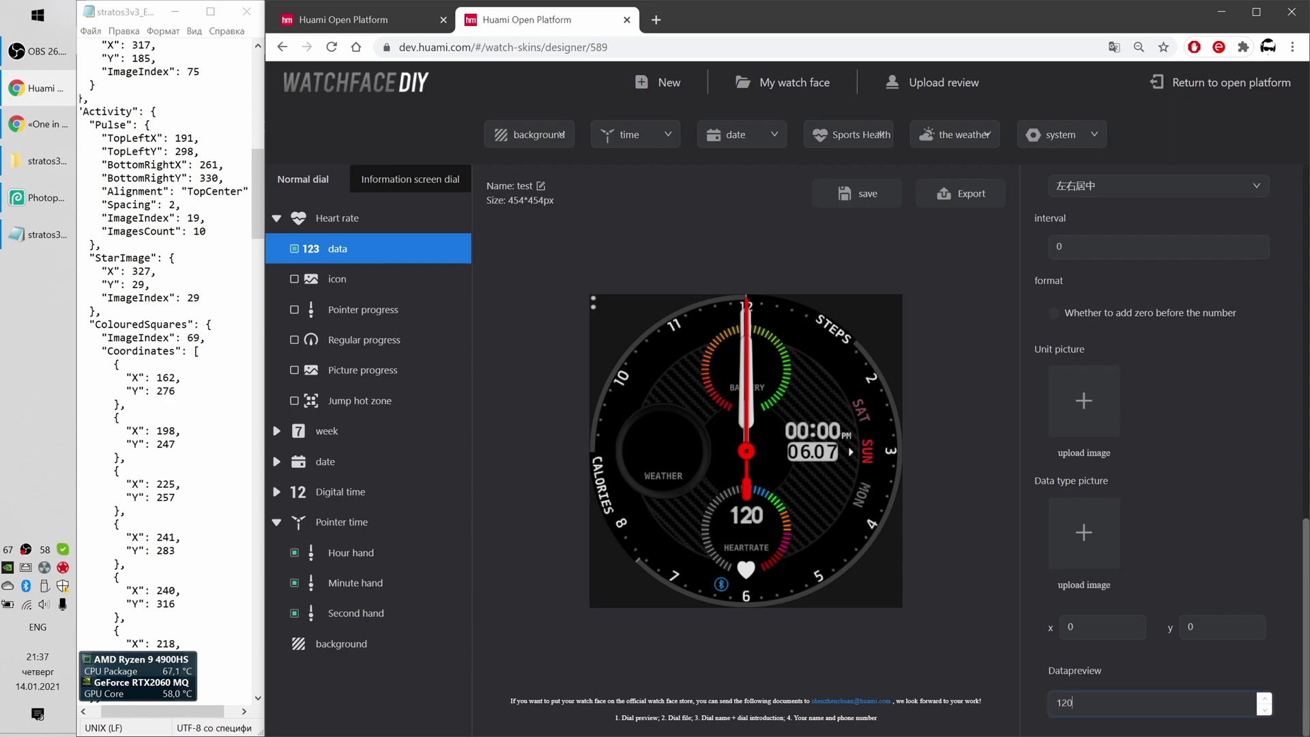
scroll(1230, 485, "up", 2)
scroll(1230, 486, "down", 2)
type("1")
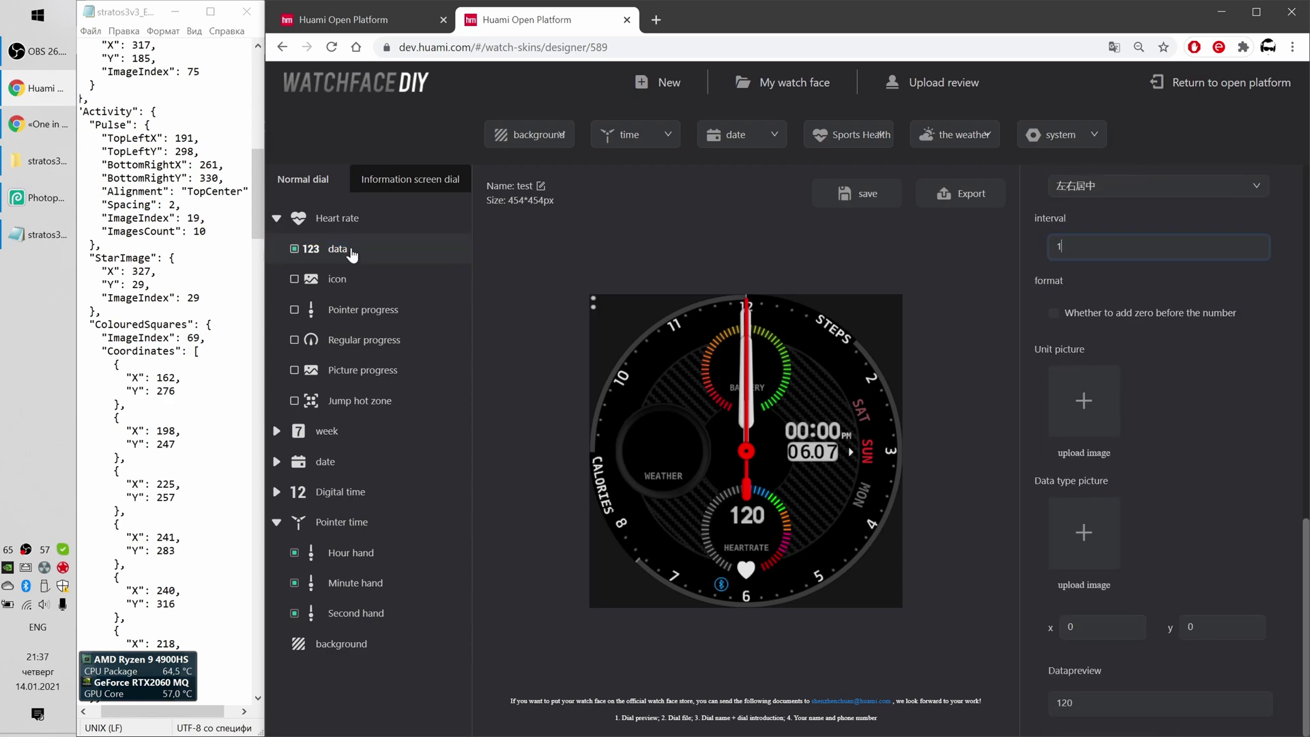
Enable the heart rate's pointer progress and upload image 0064 as its pointer picture
left_click(295, 311)
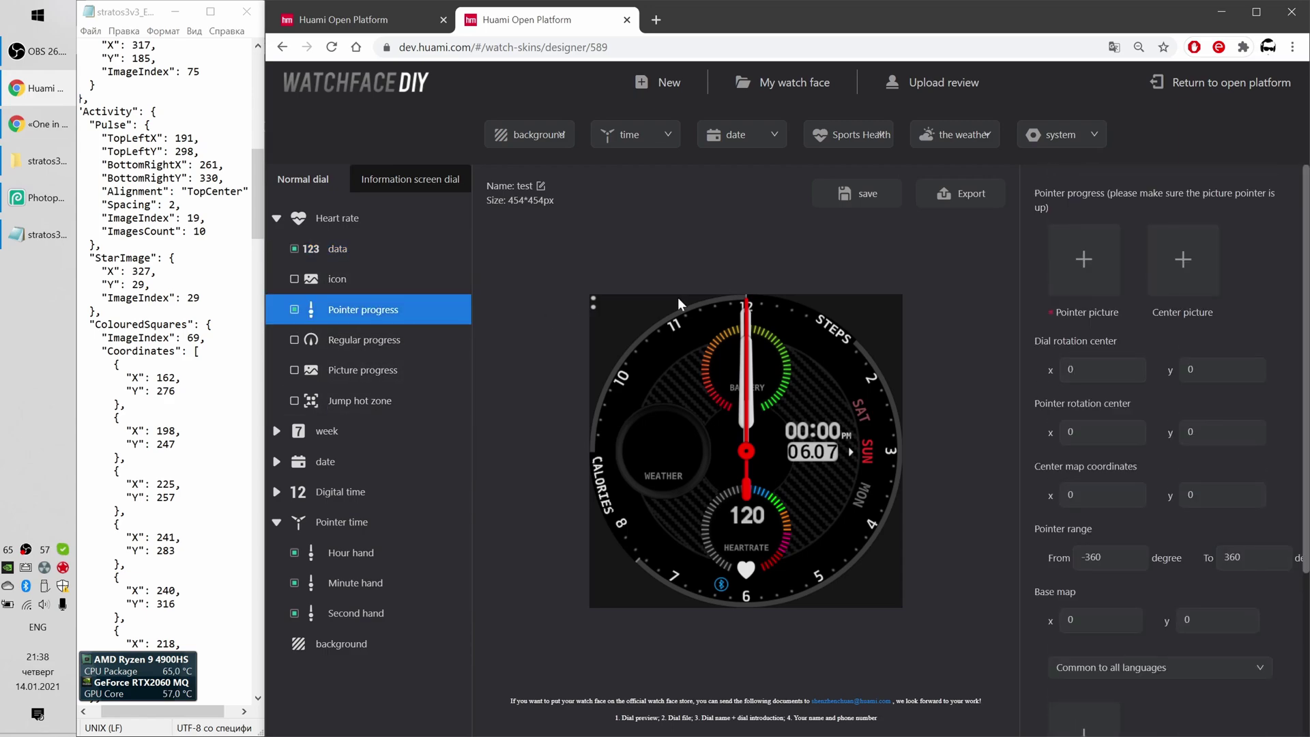
left_click(1065, 286)
scroll(693, 307, "down", 2)
double_click(693, 152)
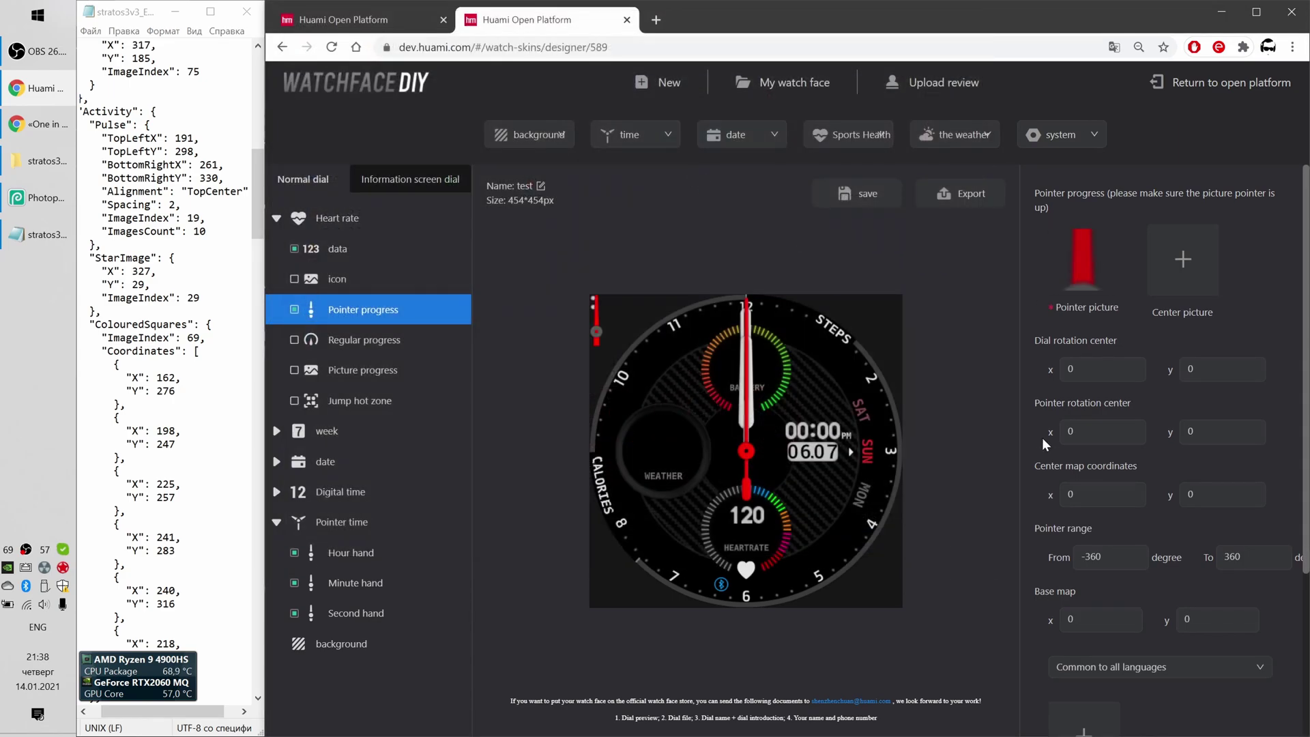
Set the heart rate pointer's dial rotation center to x 227 and y 341, using the configuration file's PulseGraph section
left_click(171, 341)
scroll(171, 341, "down", 2)
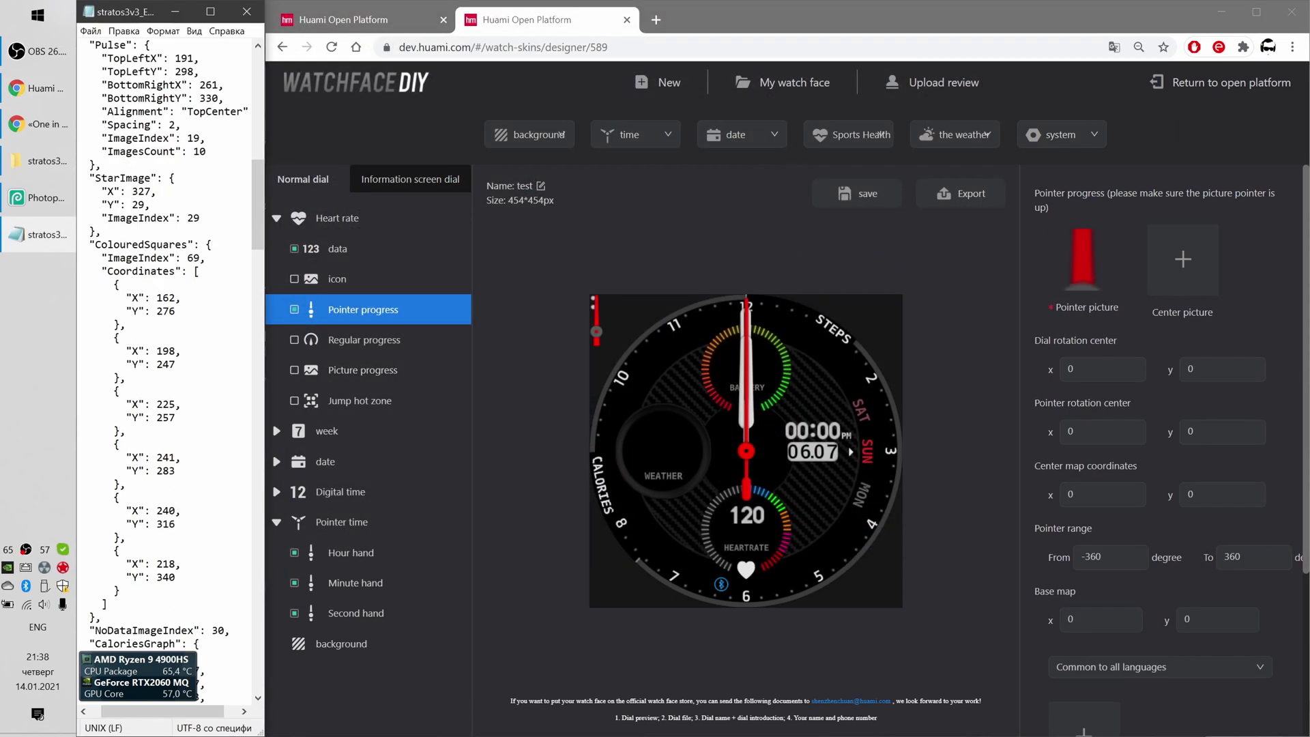
scroll(170, 368, "down", 15)
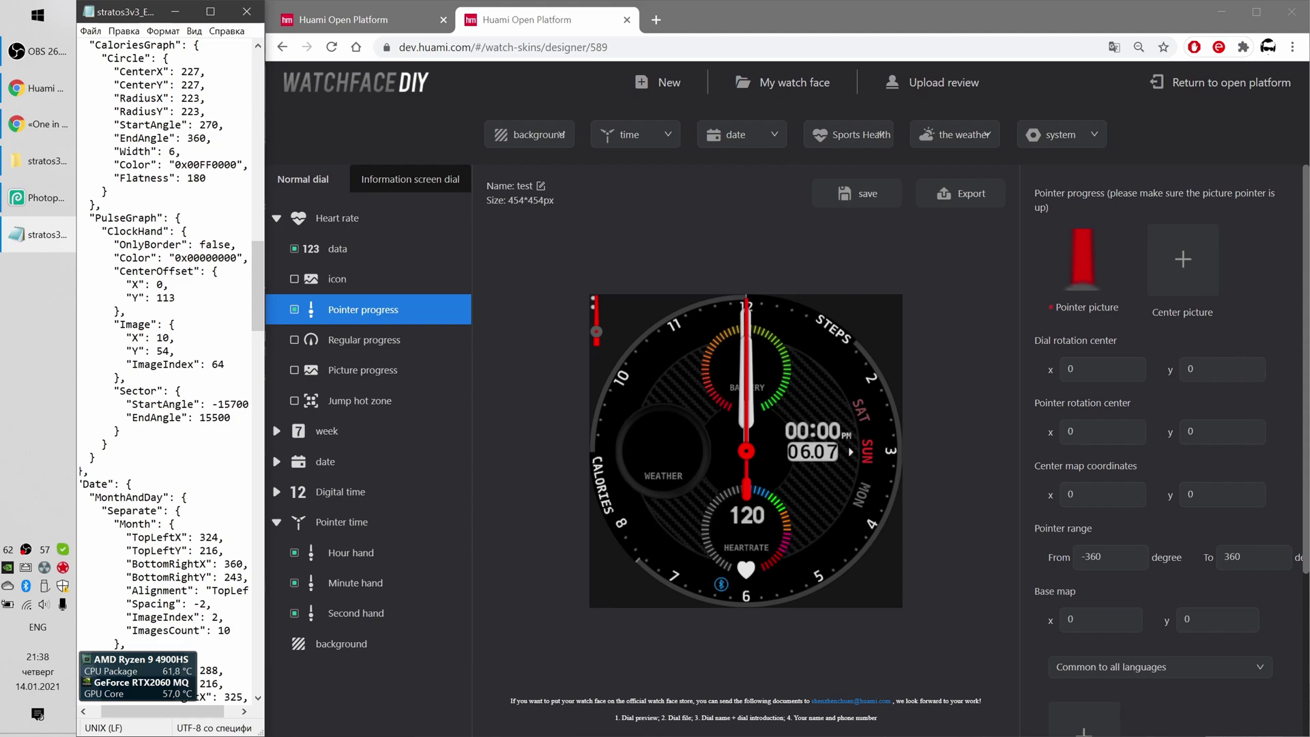
double_click(1119, 370)
type("227")
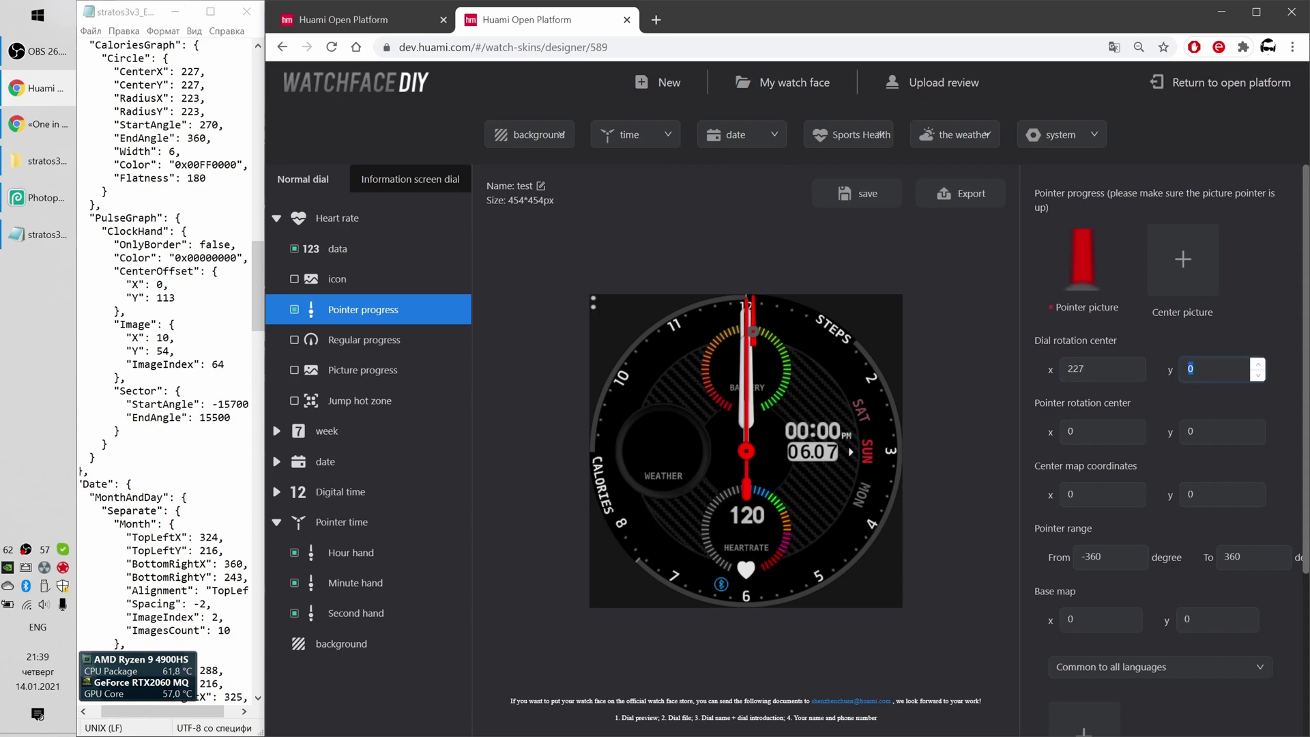
type("341")
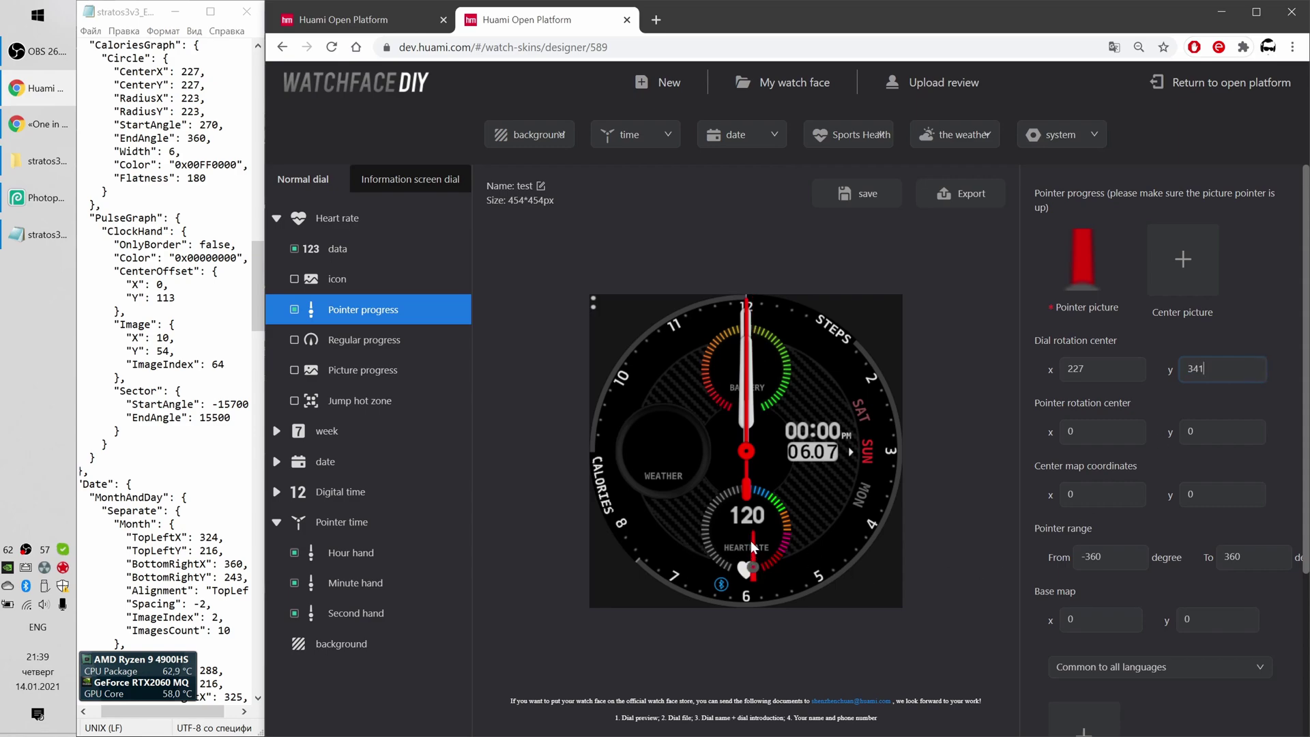
Set the heart rate pointer's own rotation center to x 10 and y 54
left_click(1092, 431)
type("1")
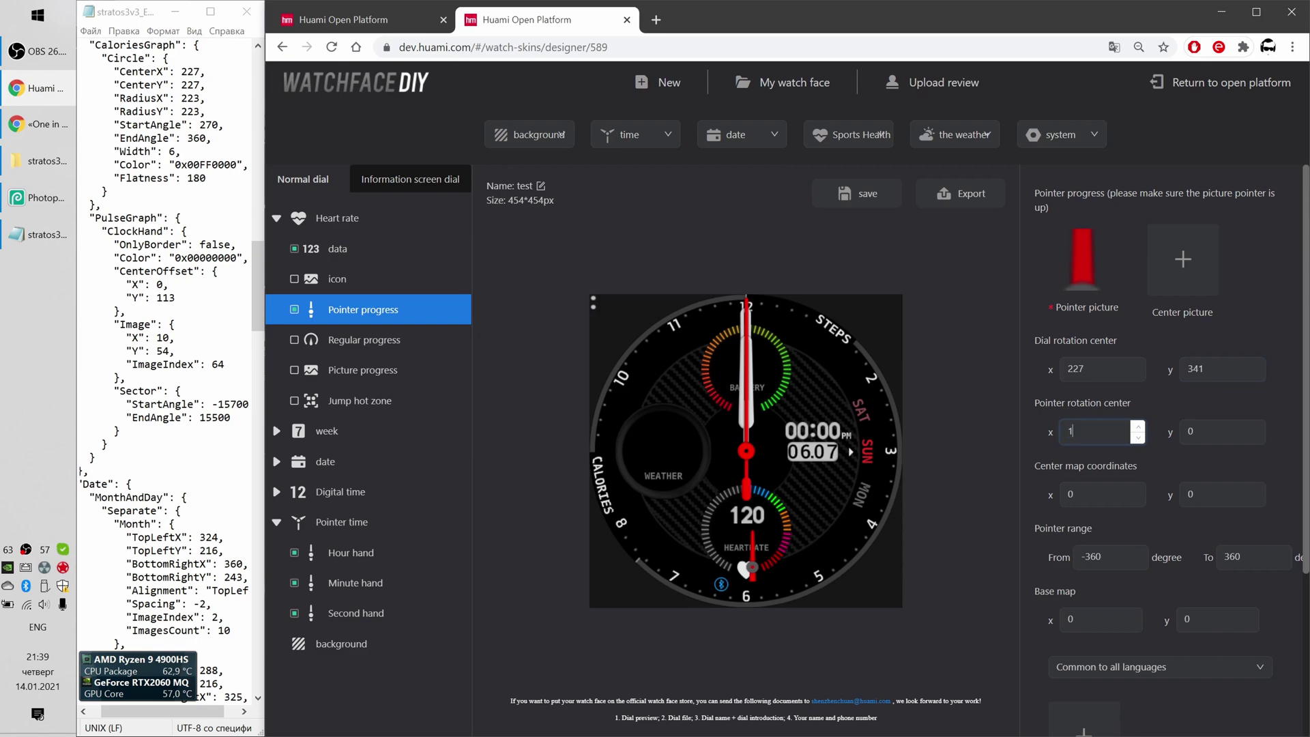
type("0")
type("54")
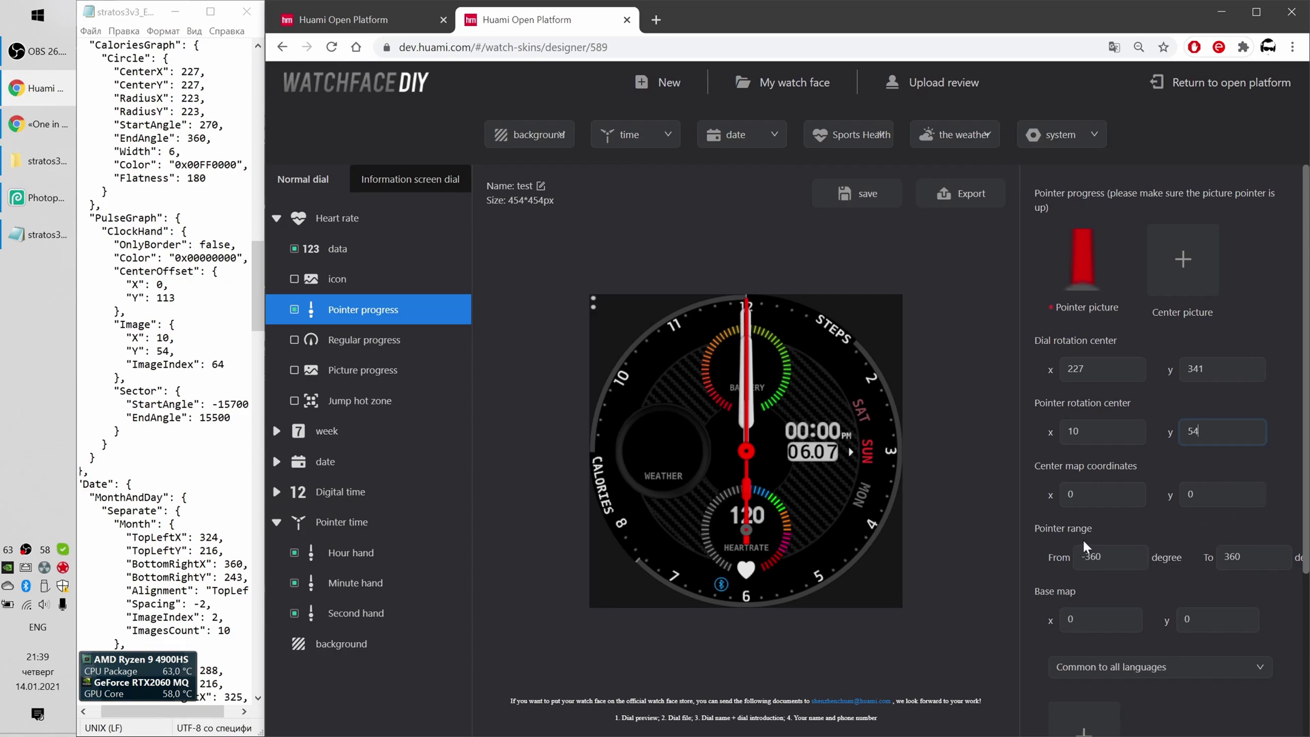
Set the heart rate pointer's range from -157 to 157 degrees, based on the configuration file's StartAngle
scroll(1158, 510, "down", 2)
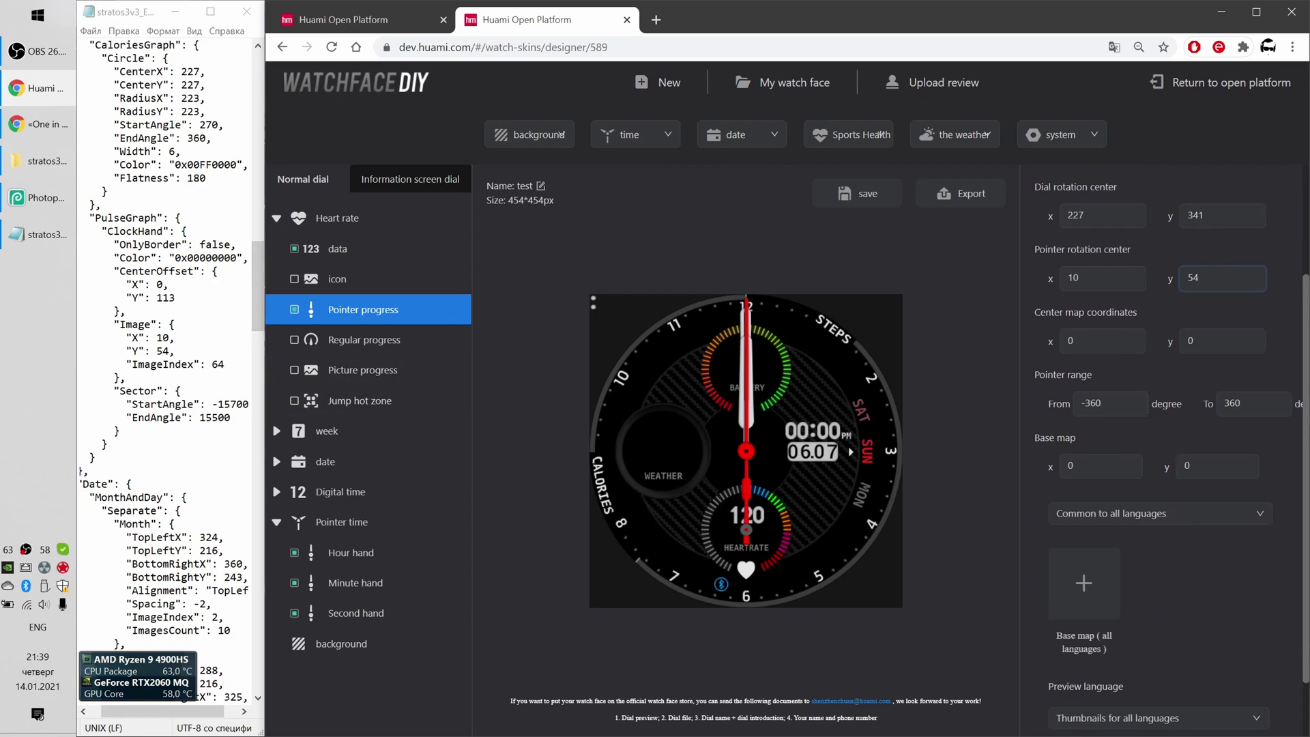
left_click_drag(212, 404, 236, 404)
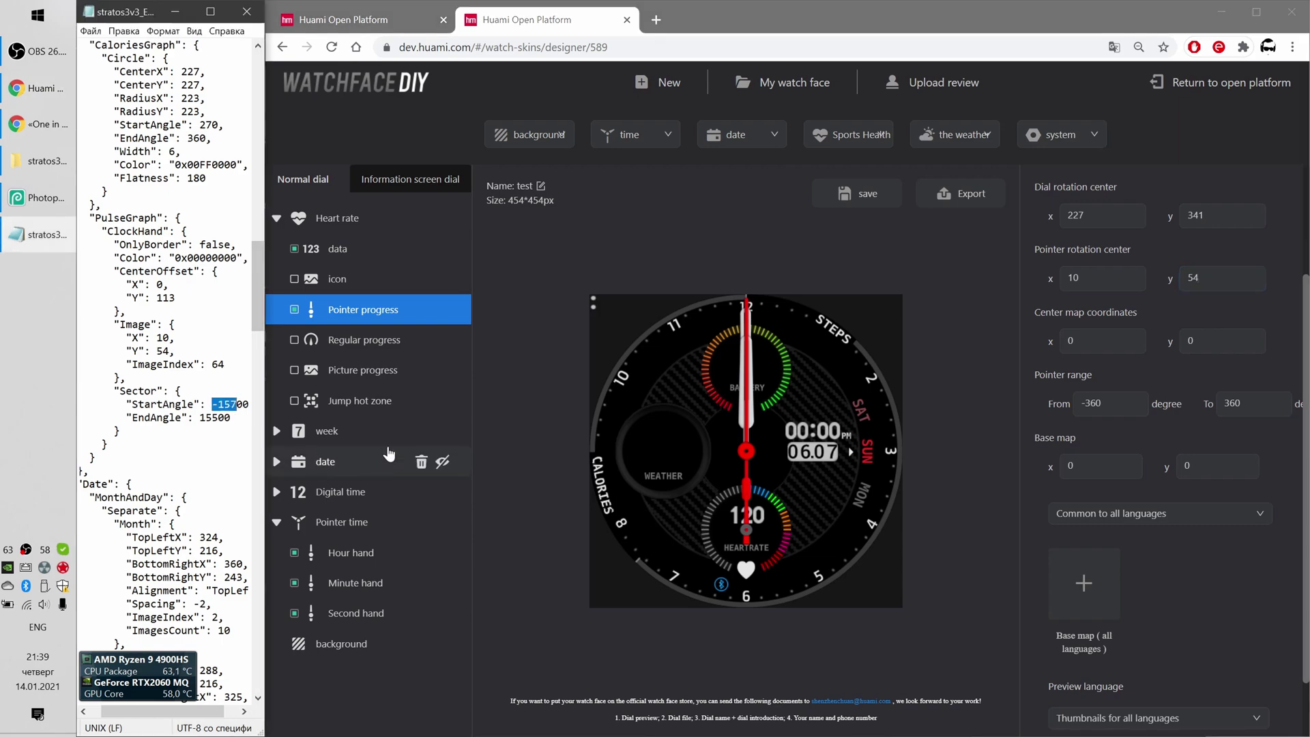
left_click(1105, 403)
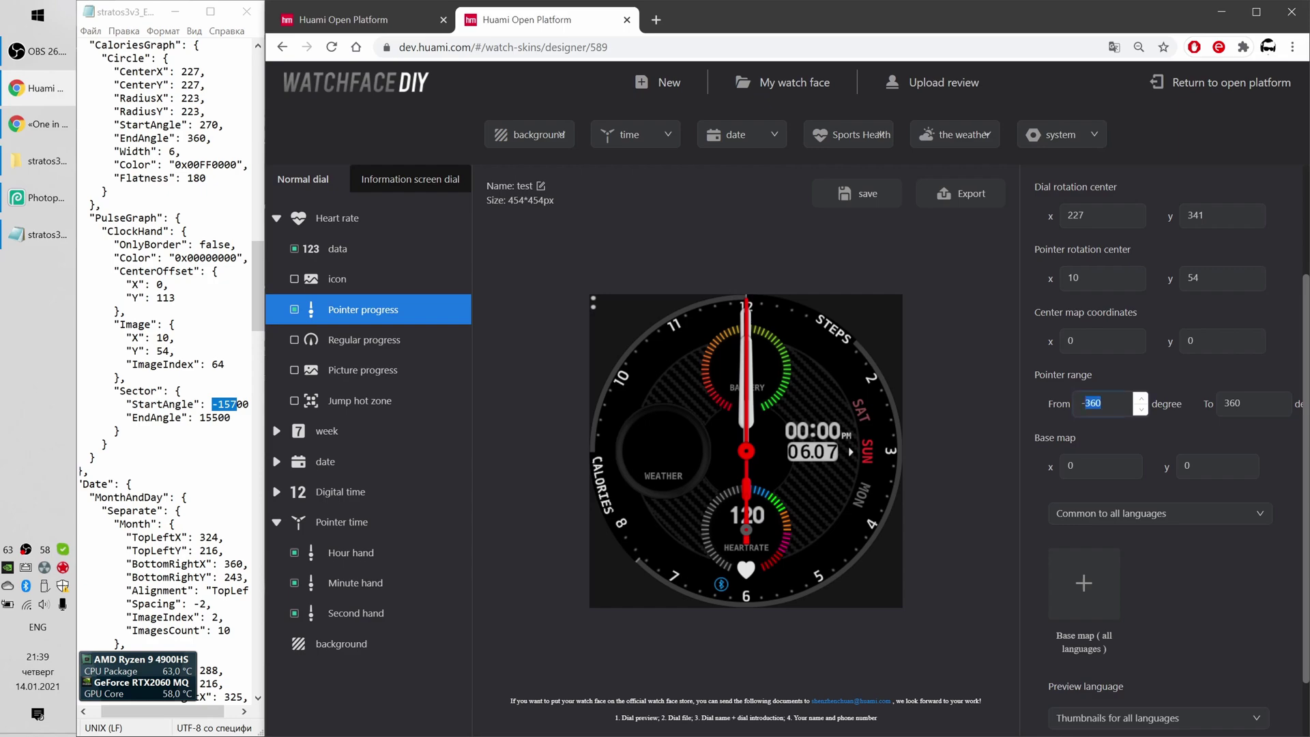
key("BackSpace")
key("BackSpace")
key("BackSpace")
type("157")
double_click(1231, 403)
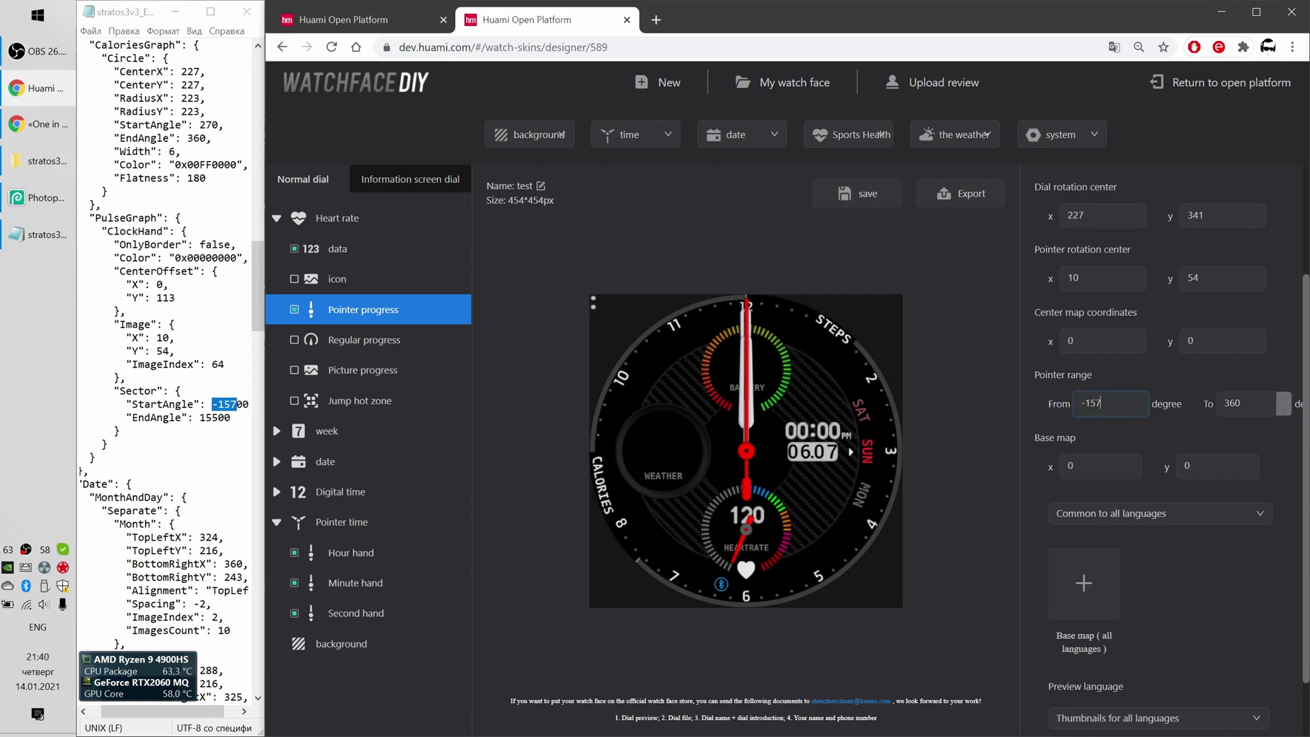
type("157")
Preview the heart rate pointer progress at 220 and reset the preview to 0
scroll(1208, 522, "down", 1)
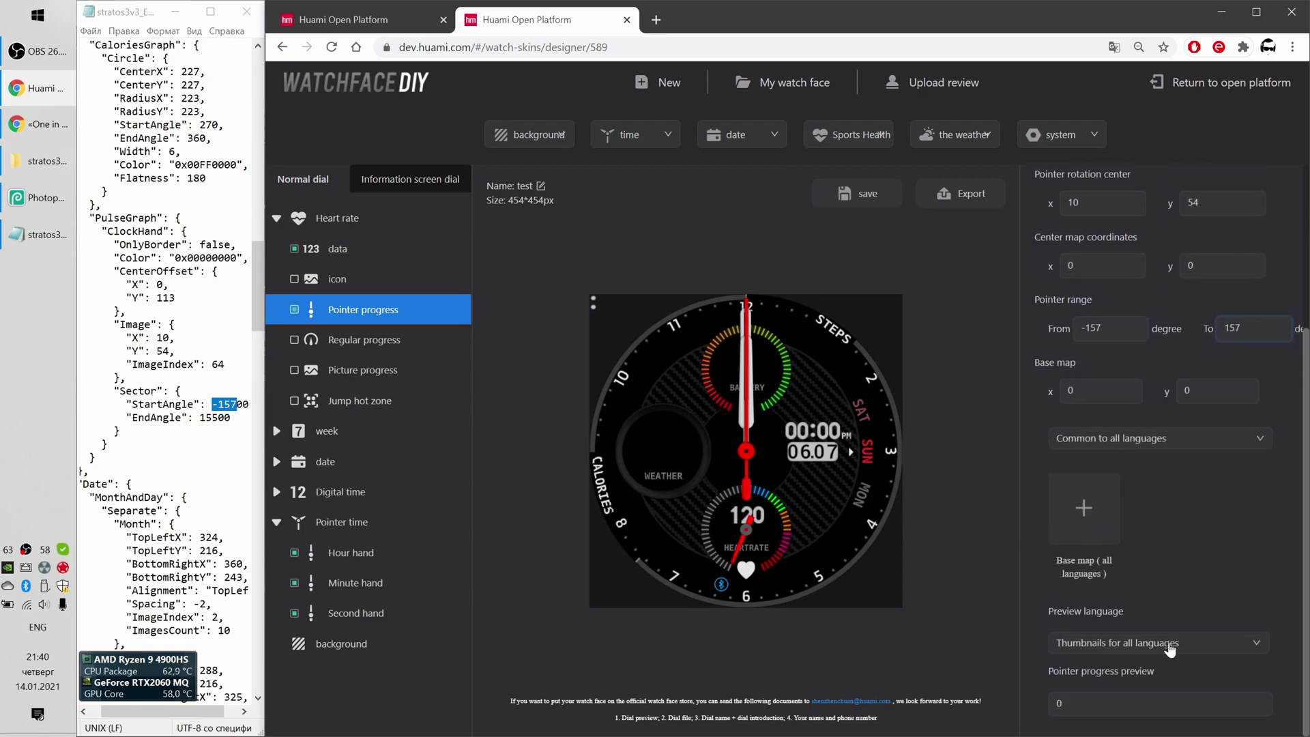
double_click(1059, 703)
type("220")
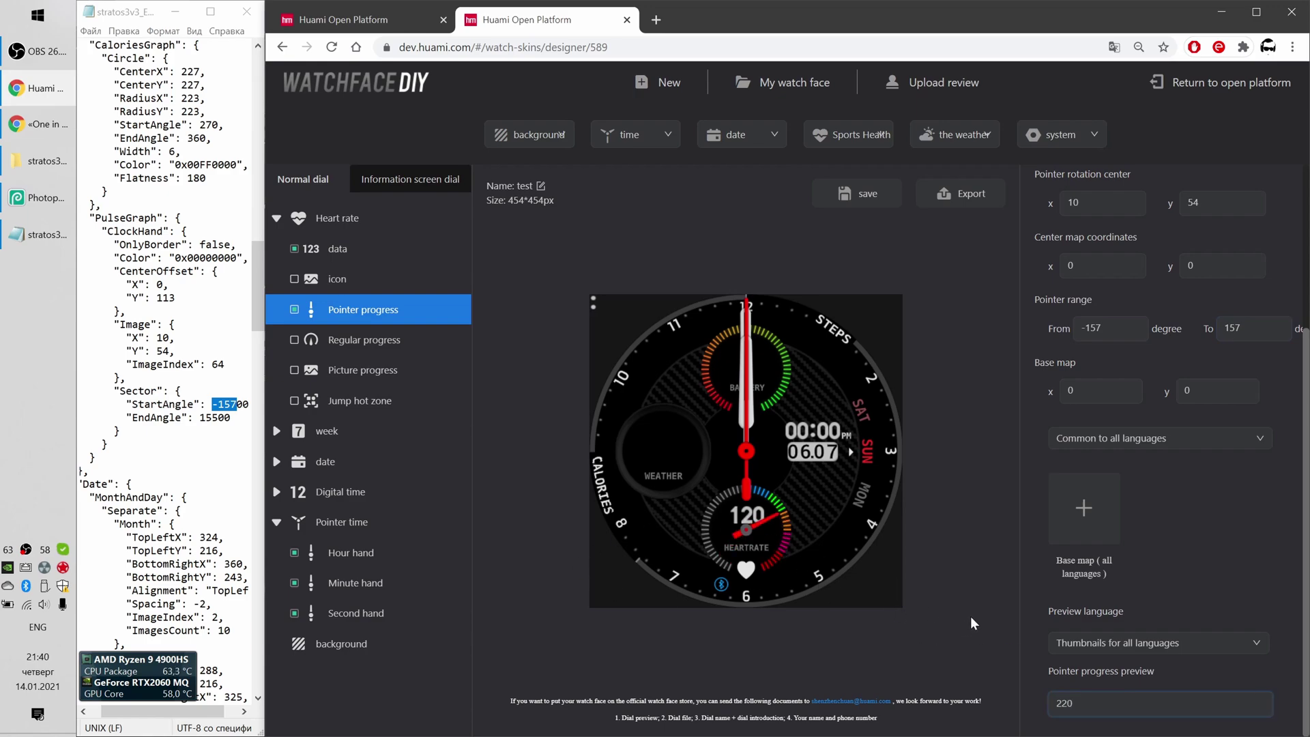
key("BackSpace")
key("BackSpace")
key("BackSpace")
left_click(1199, 518)
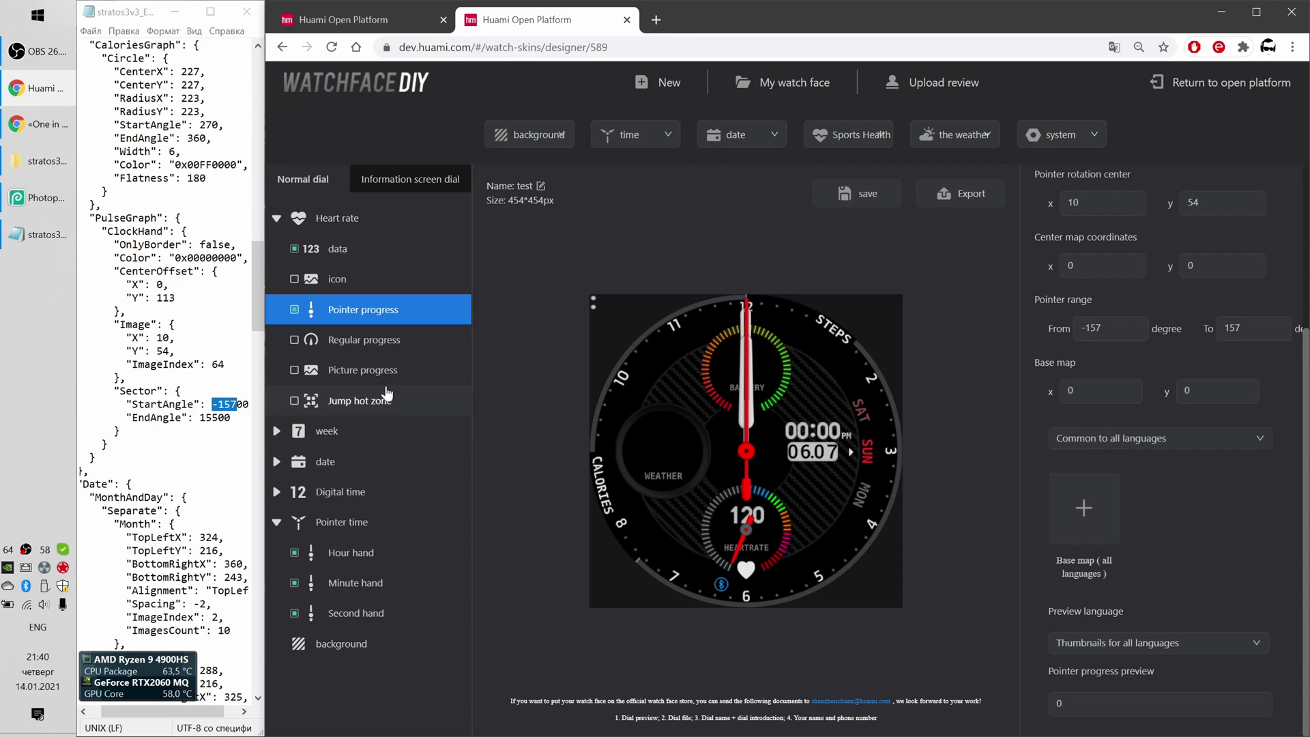
Enable the heart rate's picture progress, check the reference watch face page, and set the number of pictures to 6
left_click(344, 379)
key("alt+Tab")
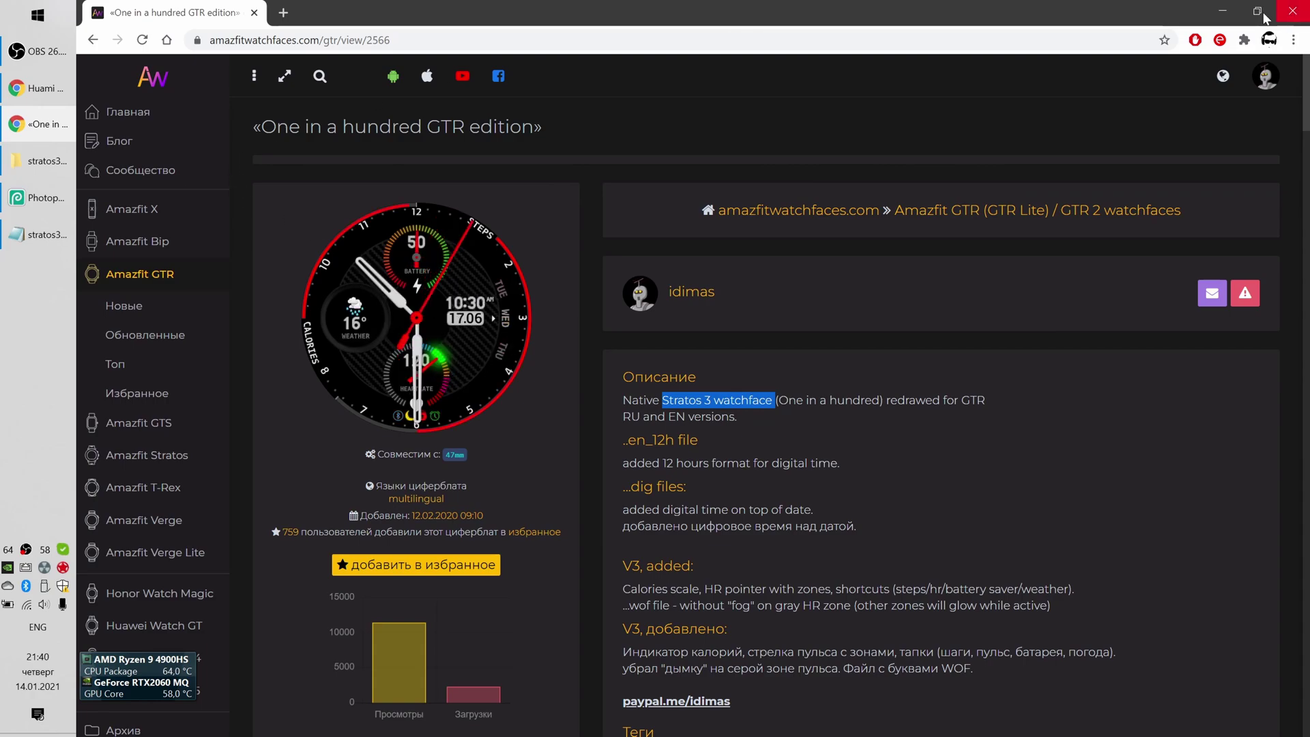
left_click(1223, 11)
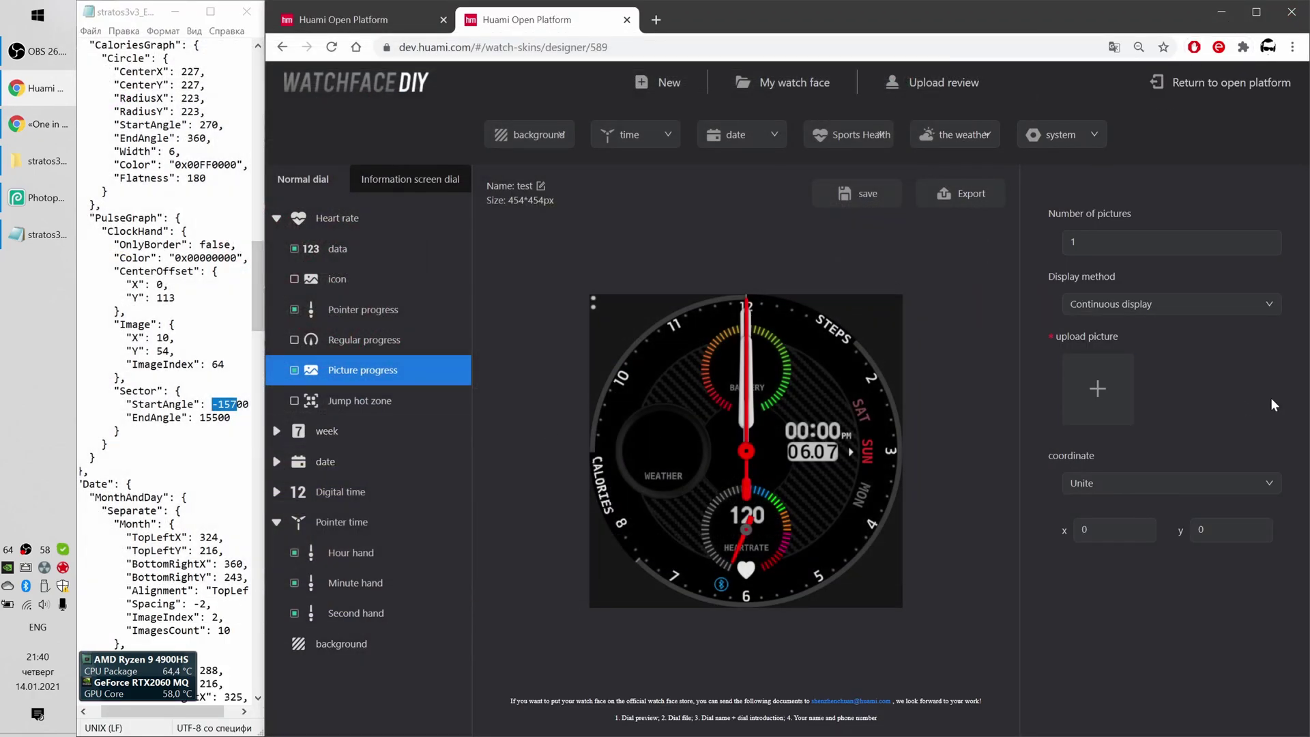
double_click(1092, 242)
type("6")
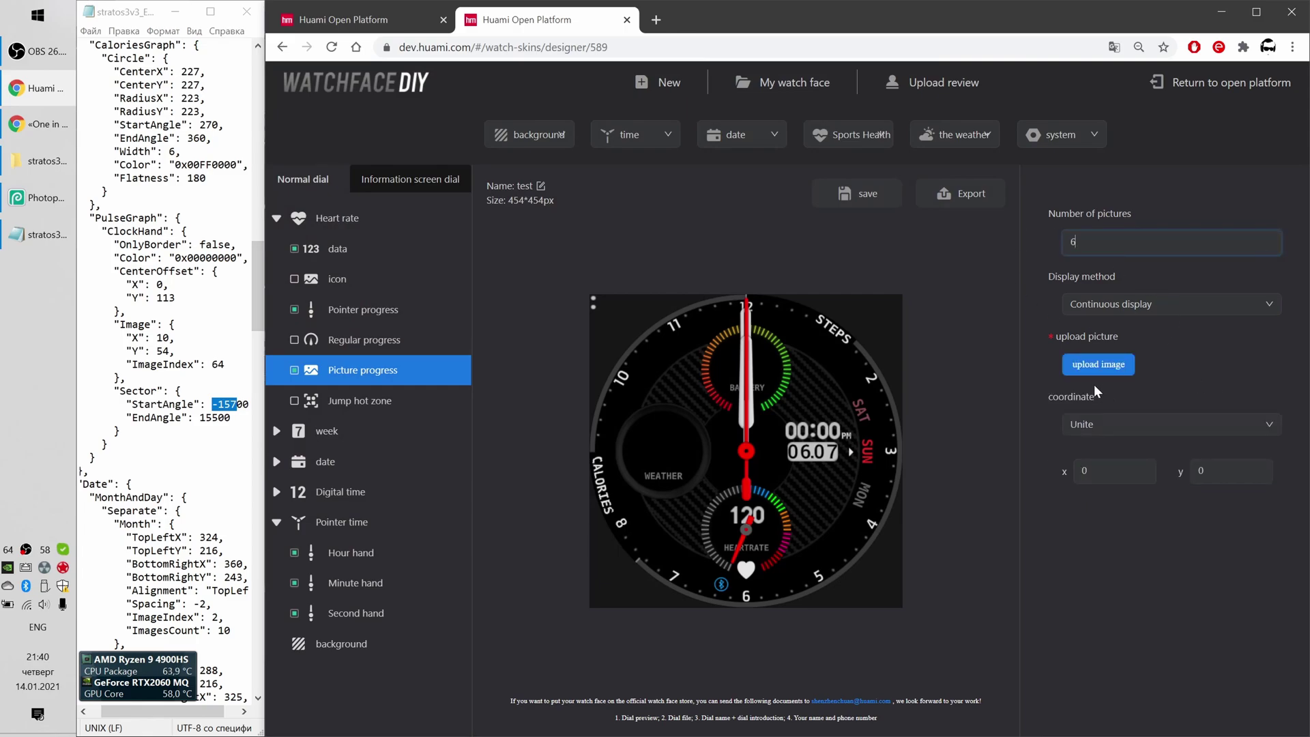
Upload images 0069 to 0074 as the heart rate's picture progress images
left_click(1096, 367)
left_click(694, 310)
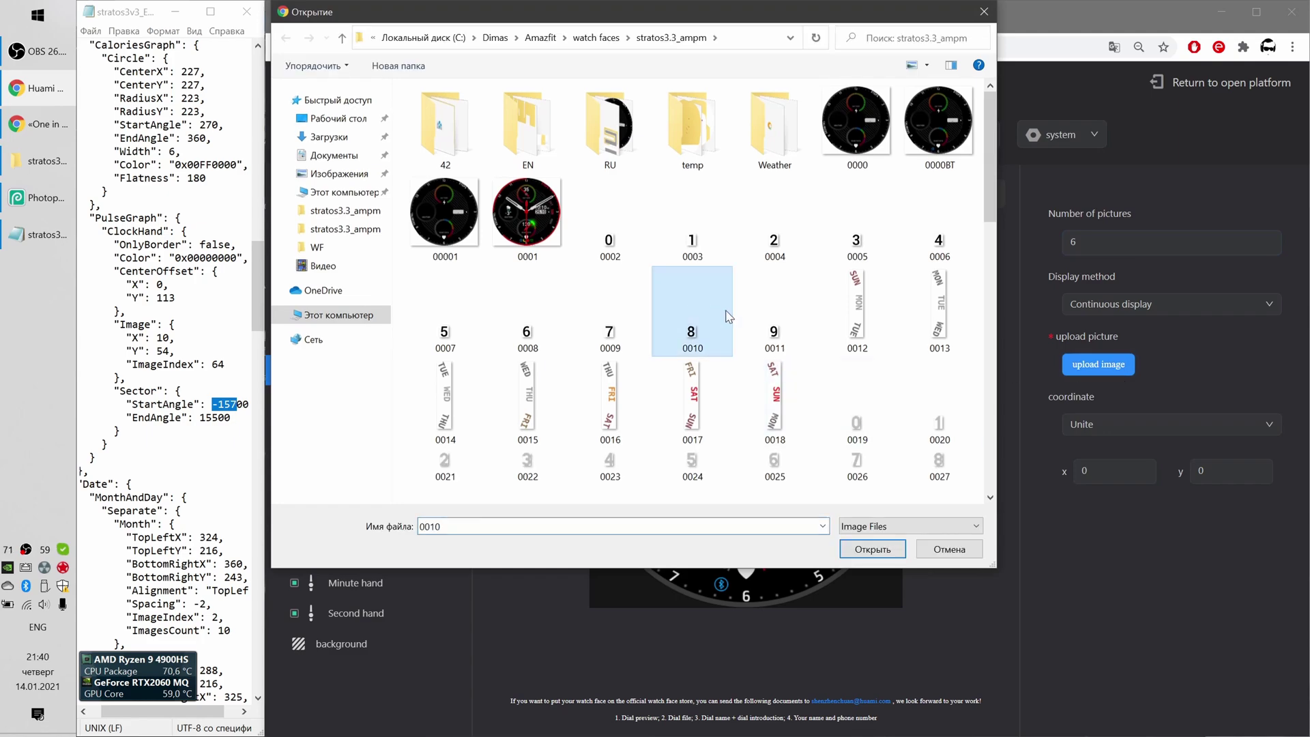
scroll(784, 322, "down", 5)
scroll(784, 322, "down", 5)
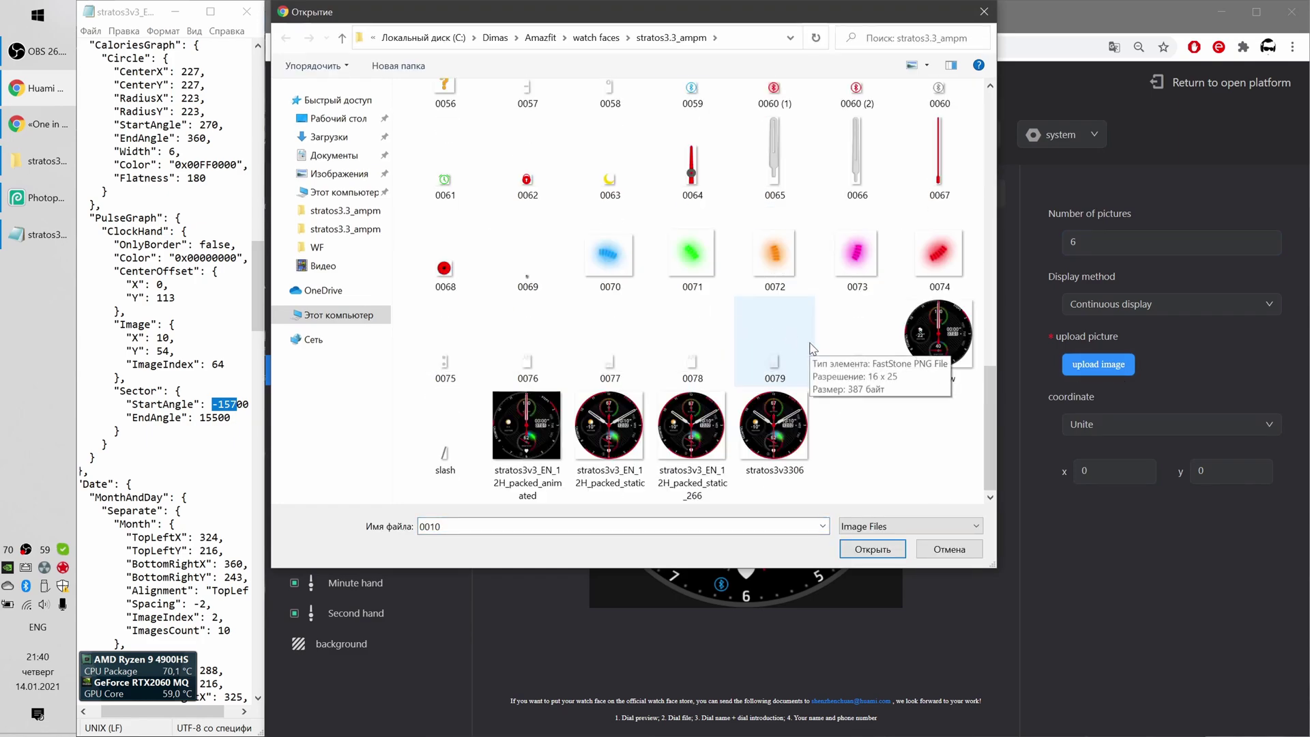
left_click(552, 266)
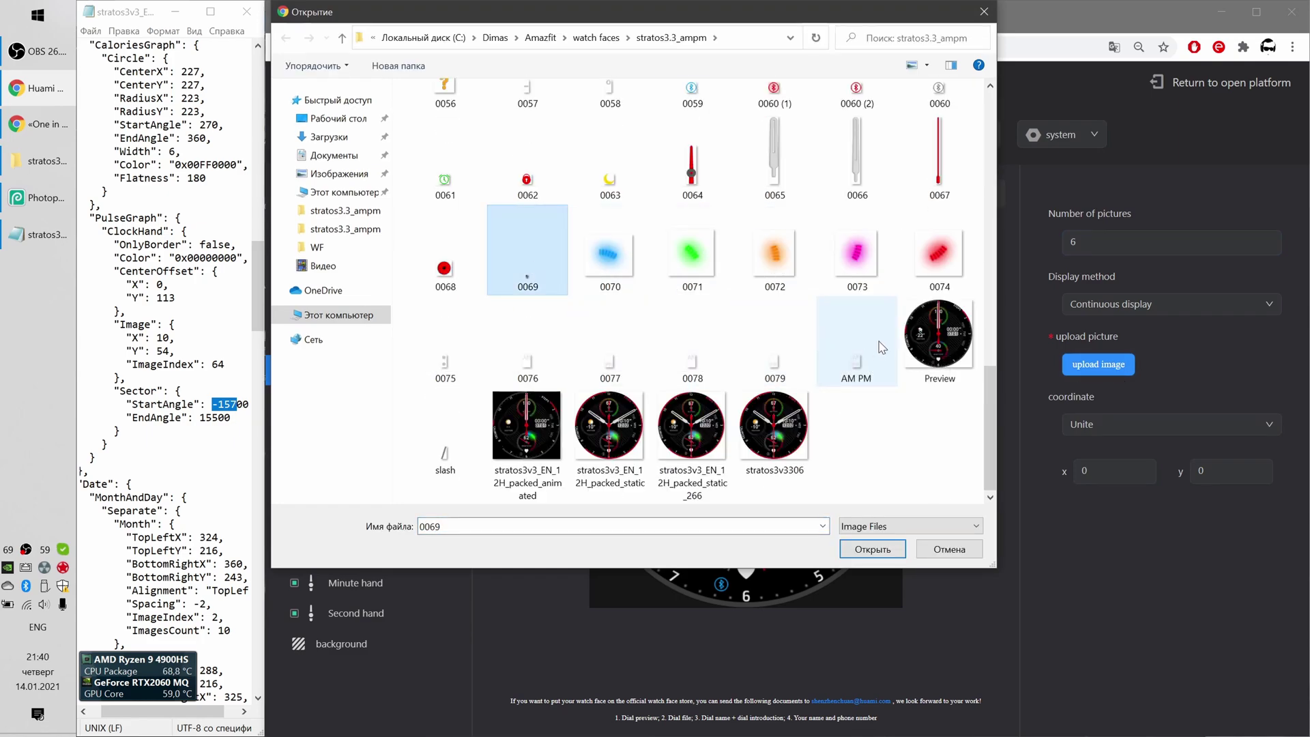
left_click_drag(809, 19, 825, 64)
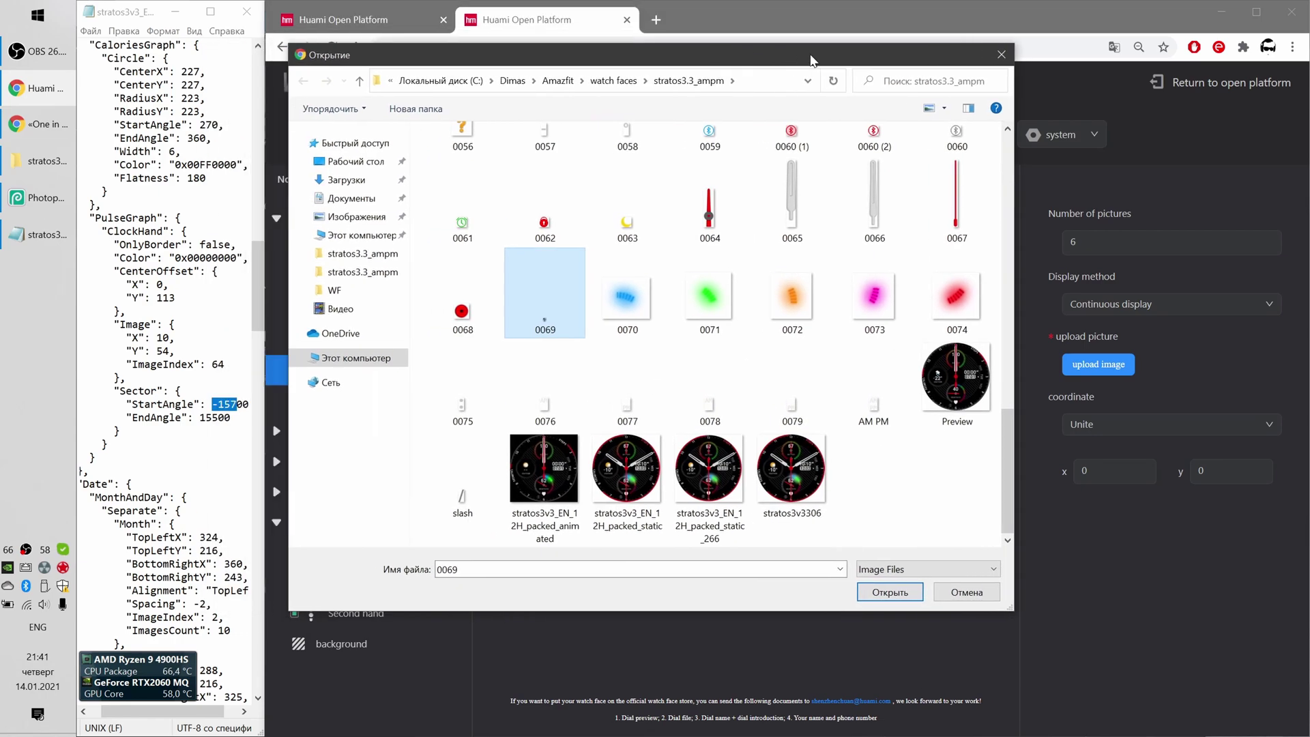
left_click(959, 307, "shift")
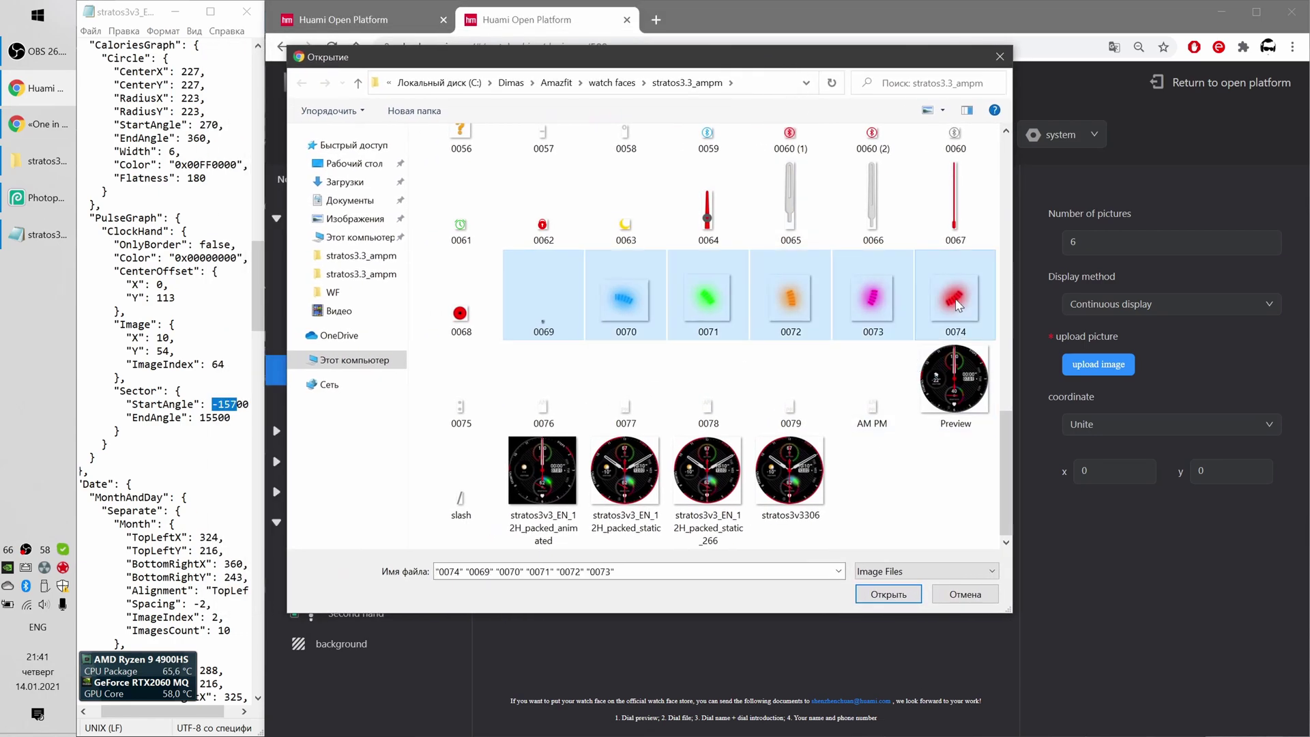
left_click(891, 594)
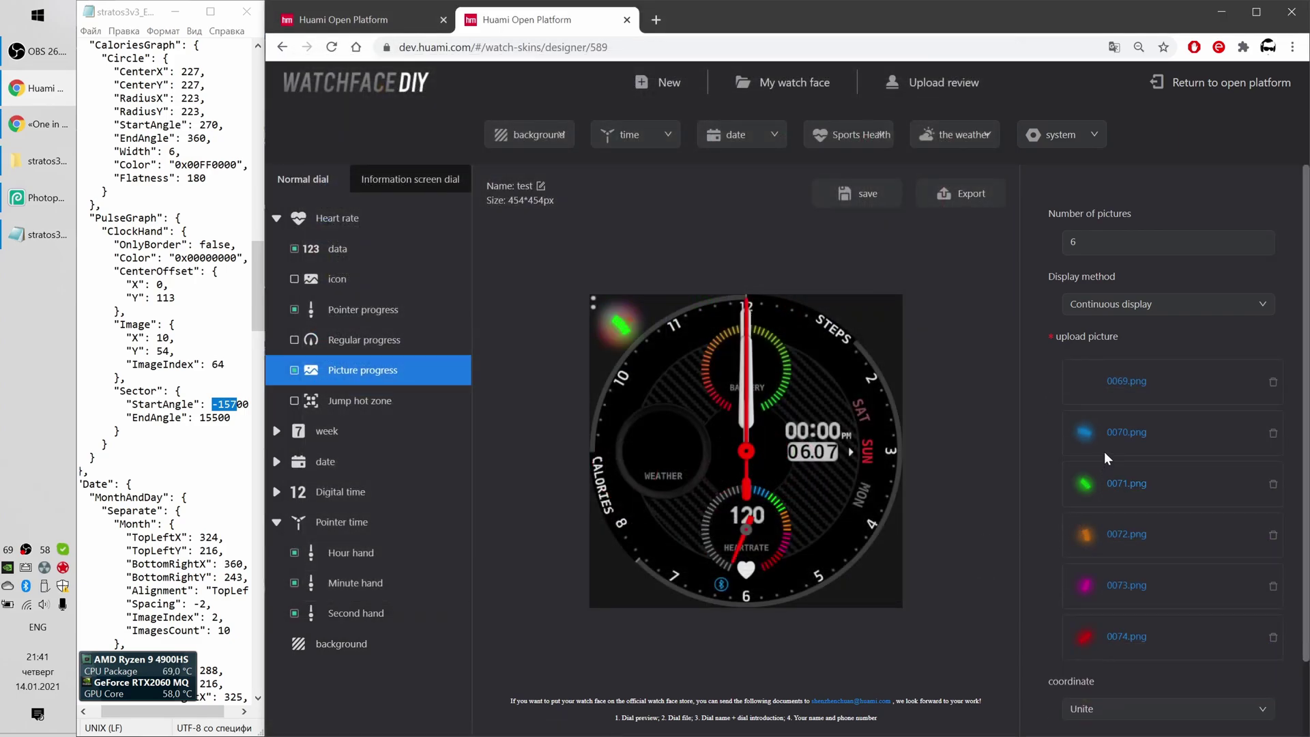
Switch the picture progress coordinates from unified to independent (独立) so each picture has its own x and y
scroll(1208, 337, "down", 2)
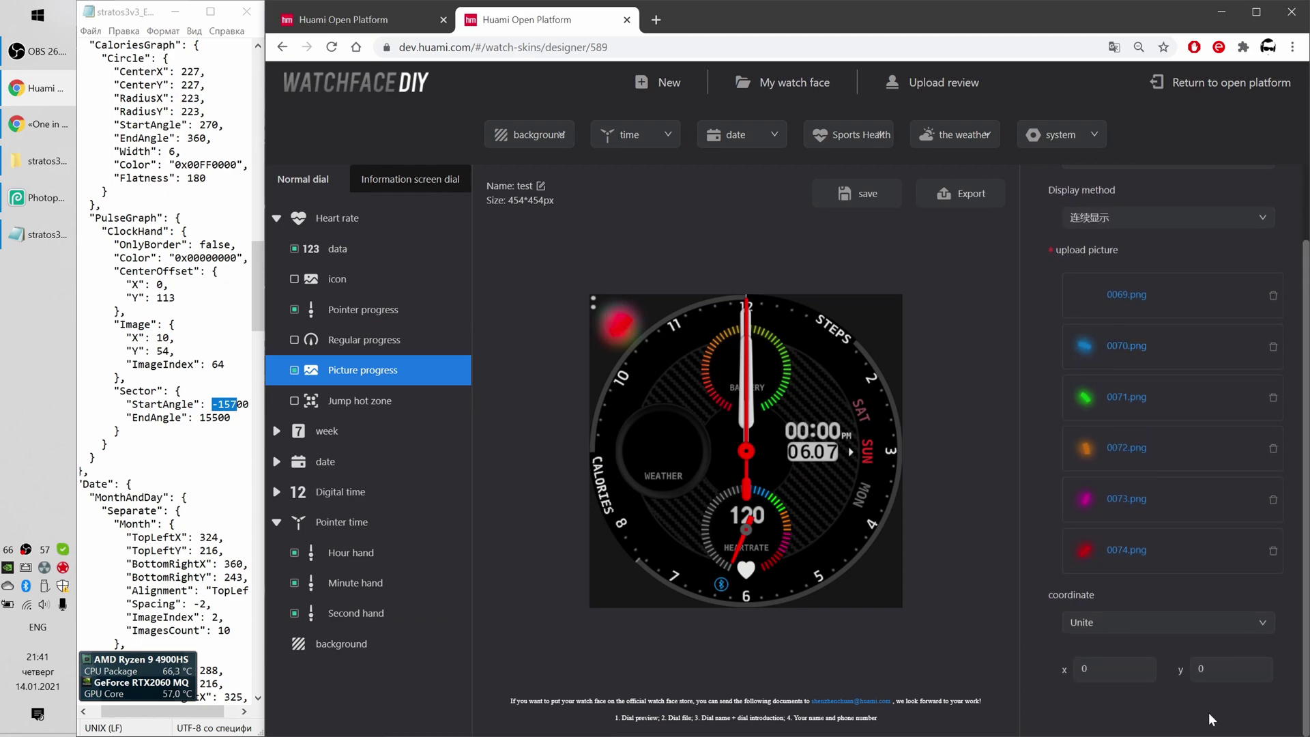
left_click(1273, 623)
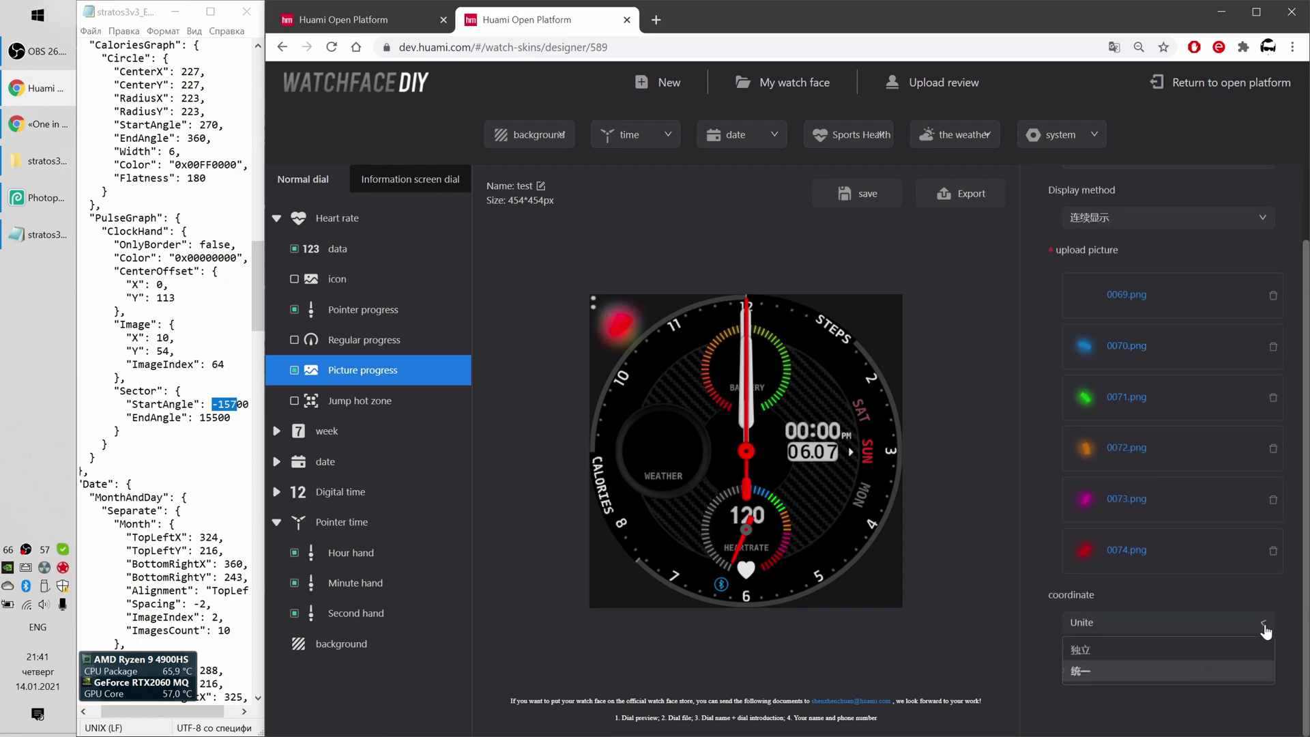
left_click(1137, 647)
left_click(1137, 646)
scroll(1205, 640, "down", 5)
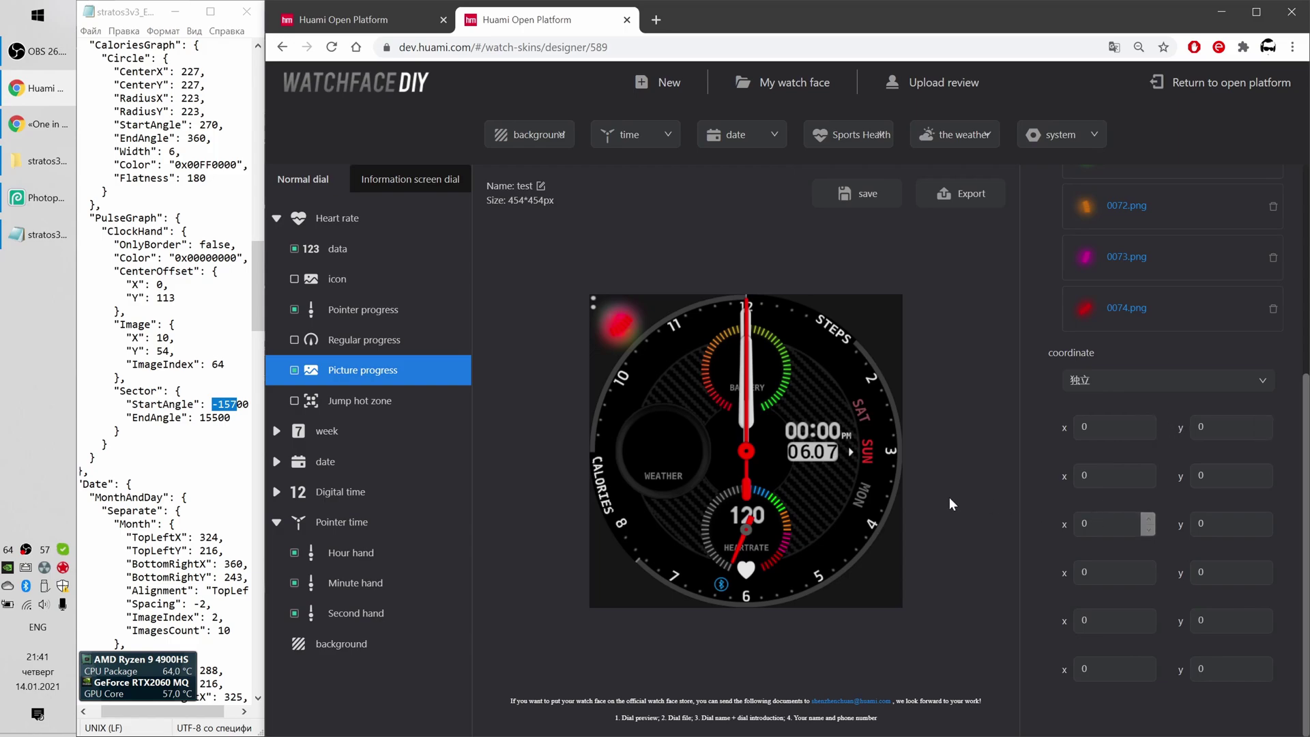
Set the second heart rate picture's coordinates to x 198 and y 247 from the configuration file's ColouredSquares section
left_click(127, 377)
scroll(171, 369, "up", 12)
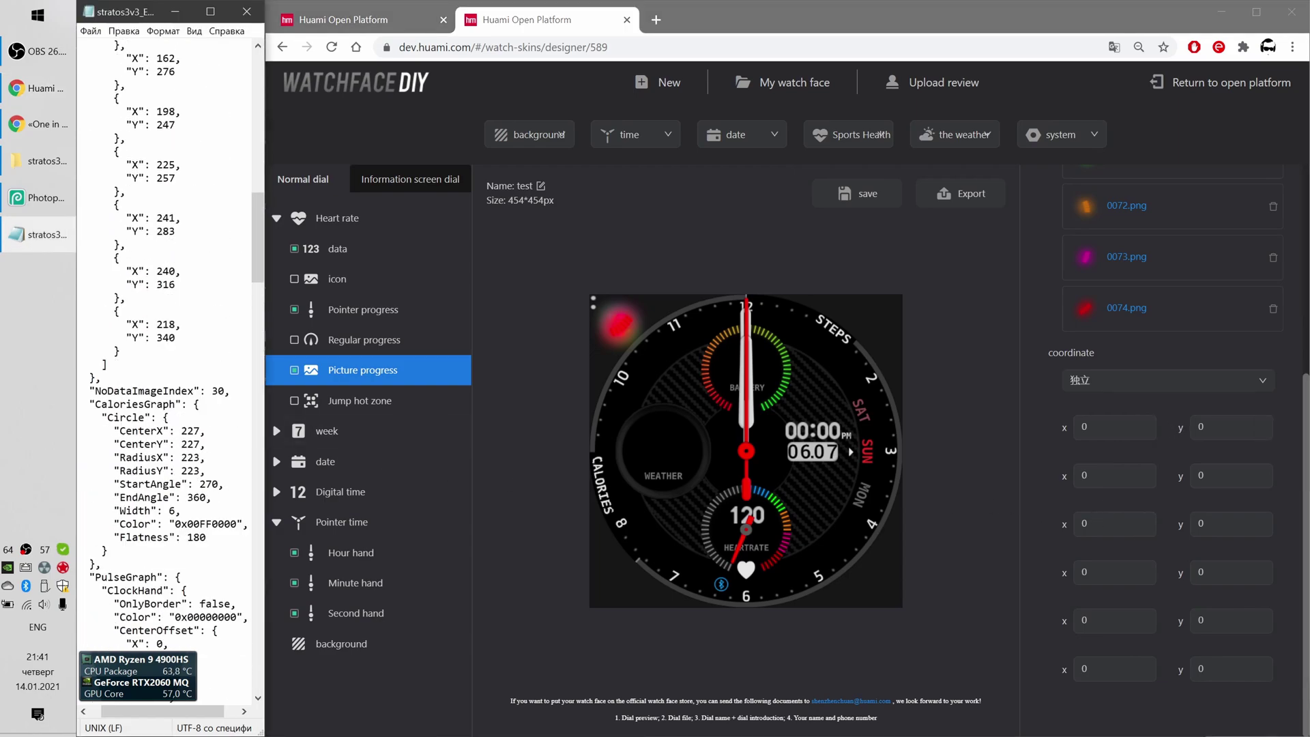
scroll(171, 368, "up", 1)
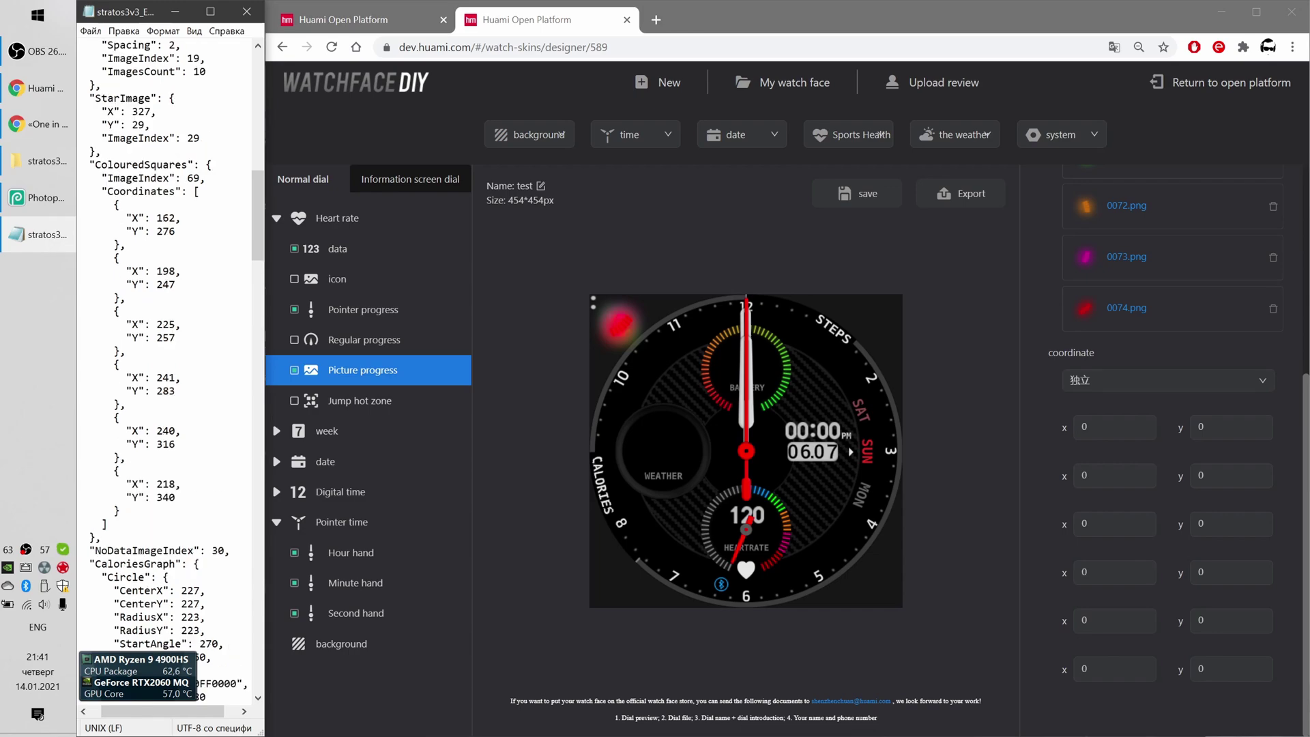
left_click_drag(157, 271, 175, 271)
key("ctrl+c")
double_click(1092, 475)
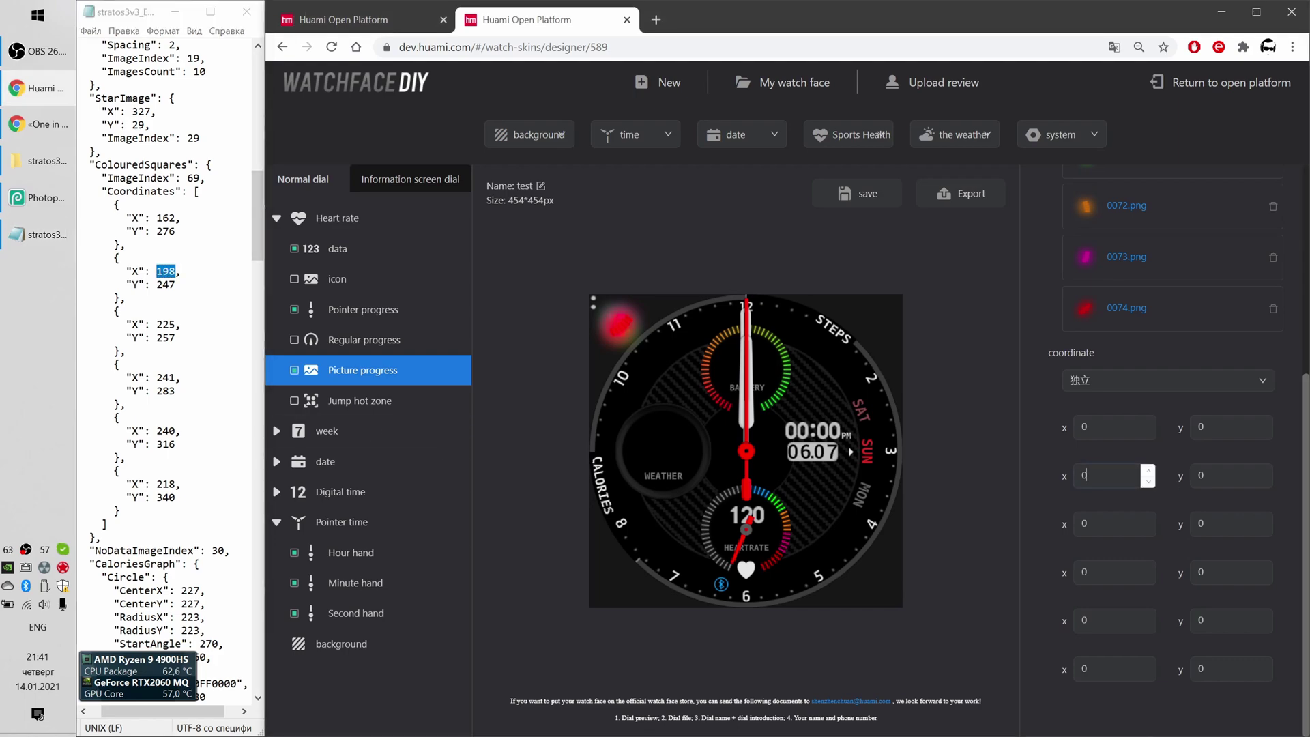
key("ctrl+v")
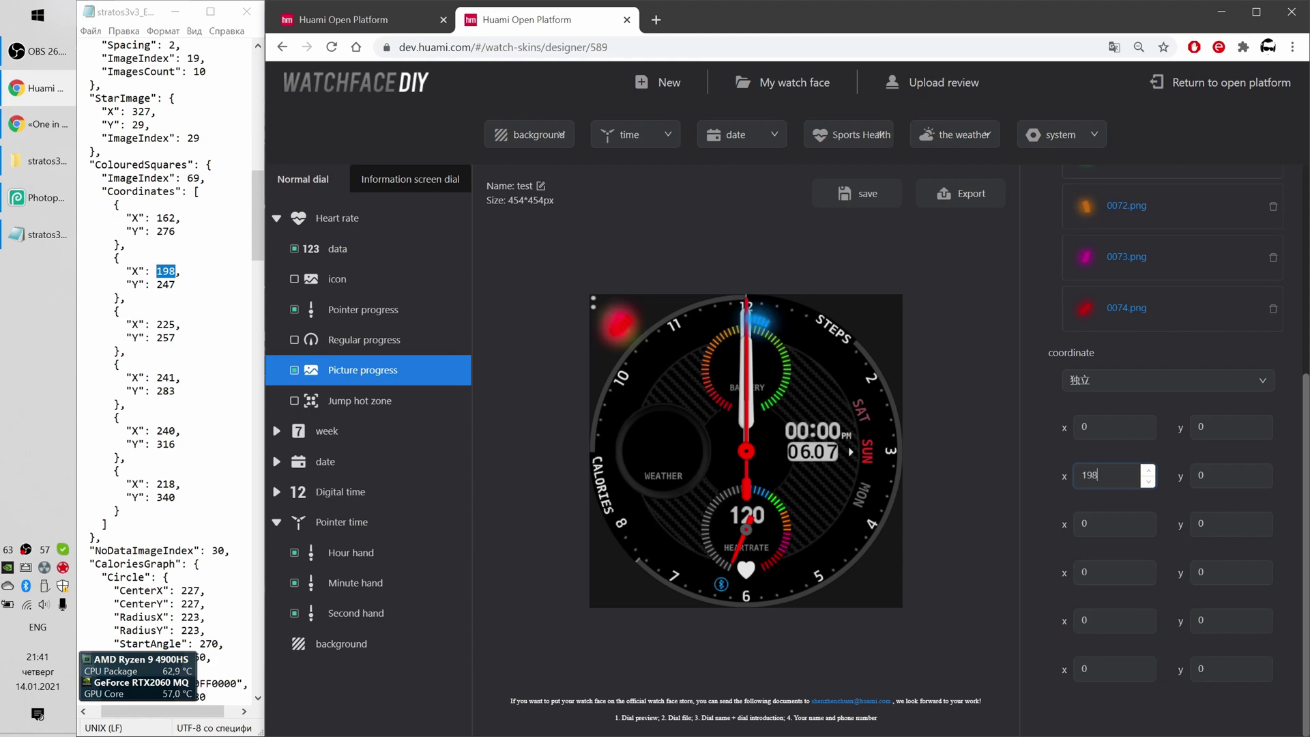
key("Tab")
type("247")
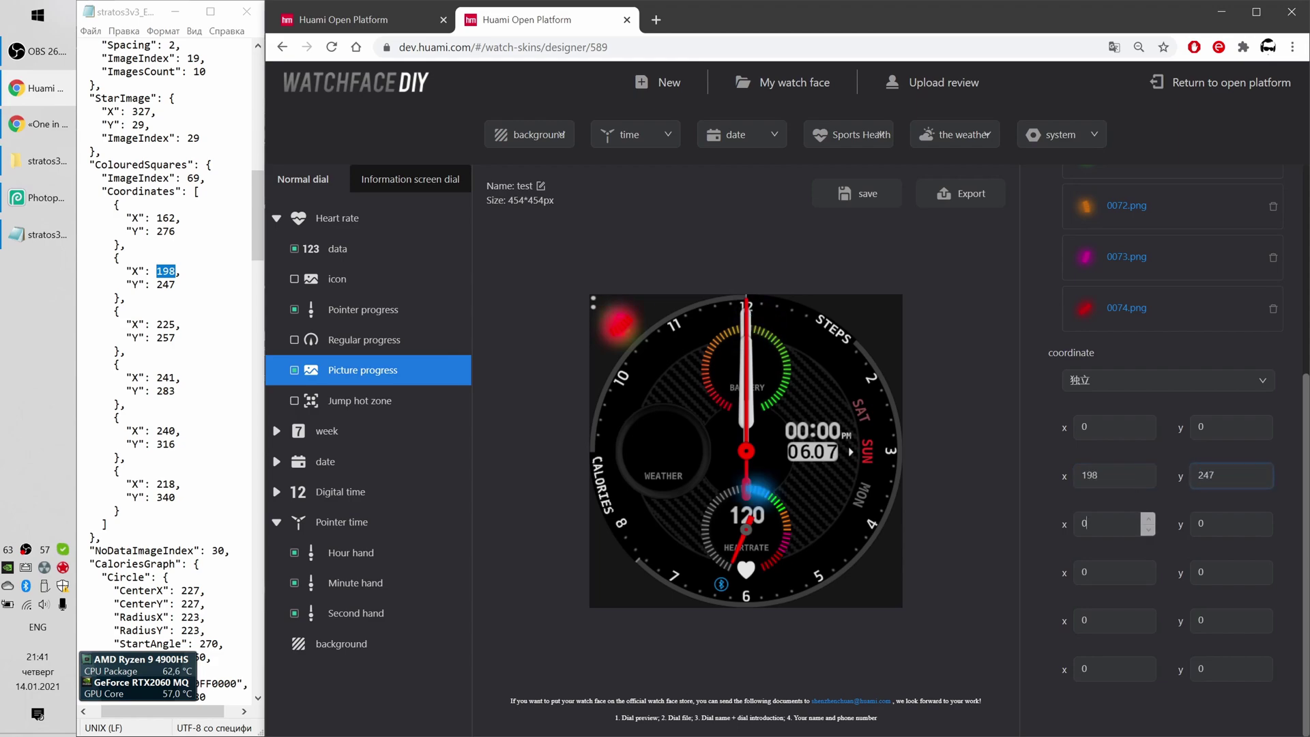
Set the third picture's coordinates to x 225, y 257 and the fourth picture's to x 241, y 283
double_click(1105, 524)
type("225")
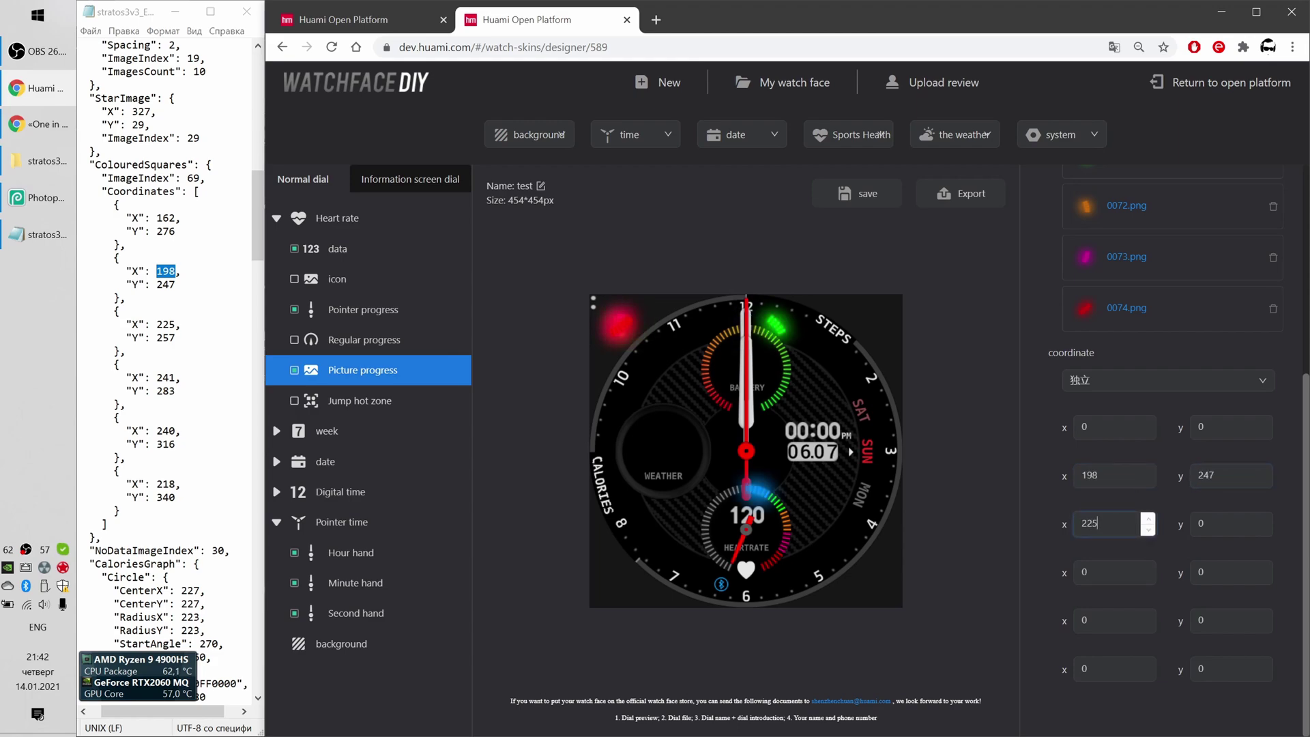
key("Tab")
type("257")
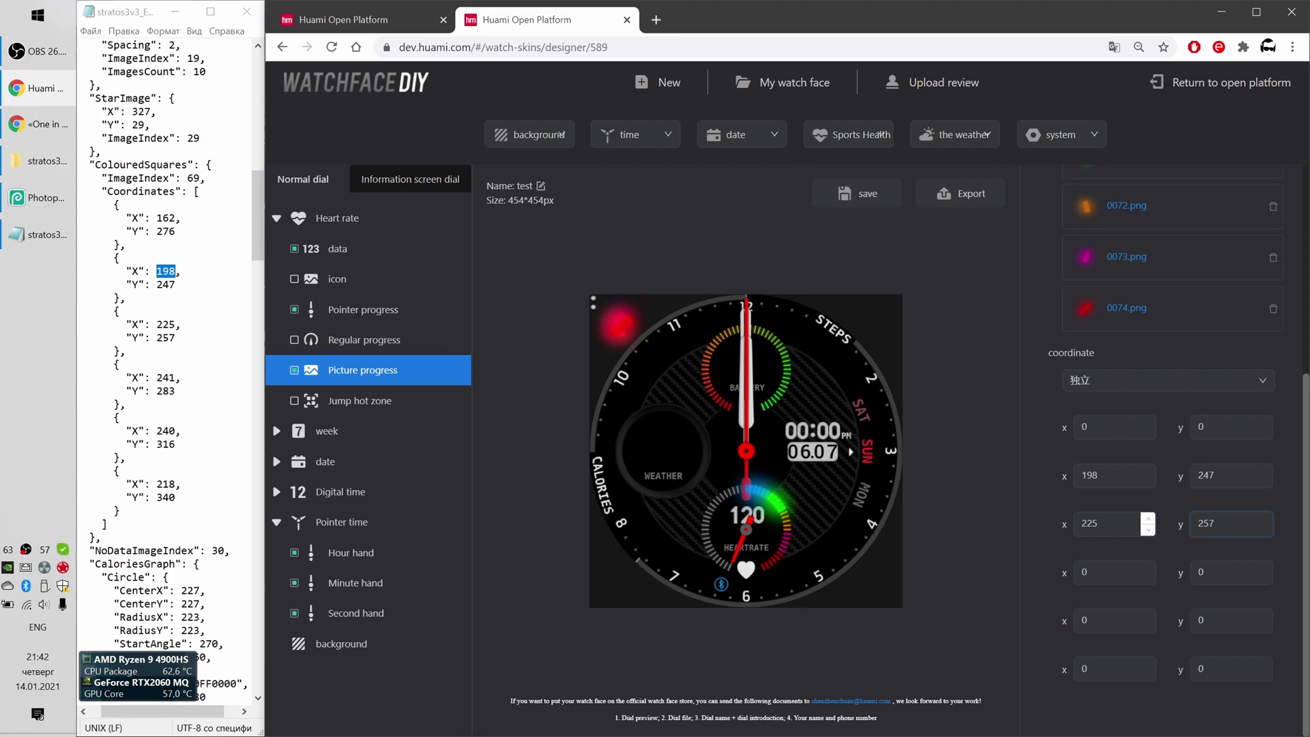
key("Tab")
type("241")
key("Tab")
type("283")
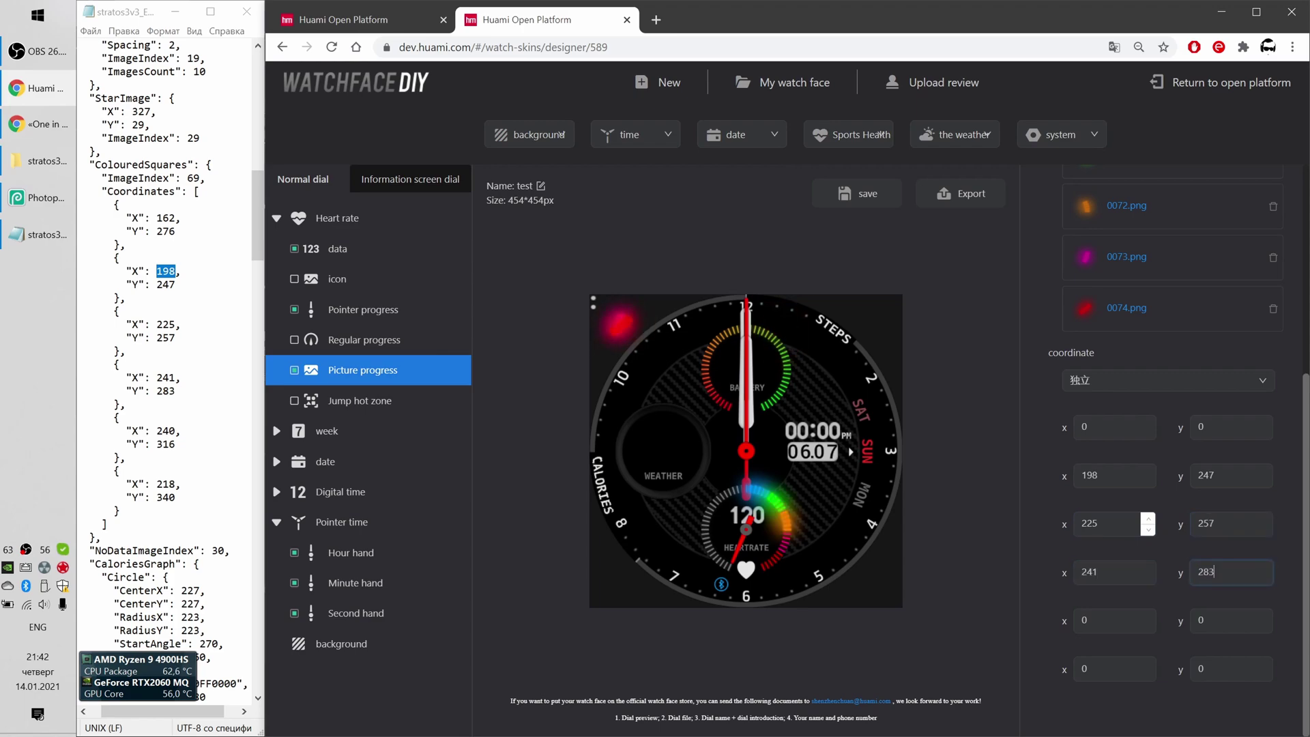
Set the fifth picture's coordinates to x 240, y 316 and the sixth's to x 218, y 340, checking them against the configuration file
key("Tab")
type("240")
key("Tab")
type("316")
key("Tab")
type("218")
key("Tab")
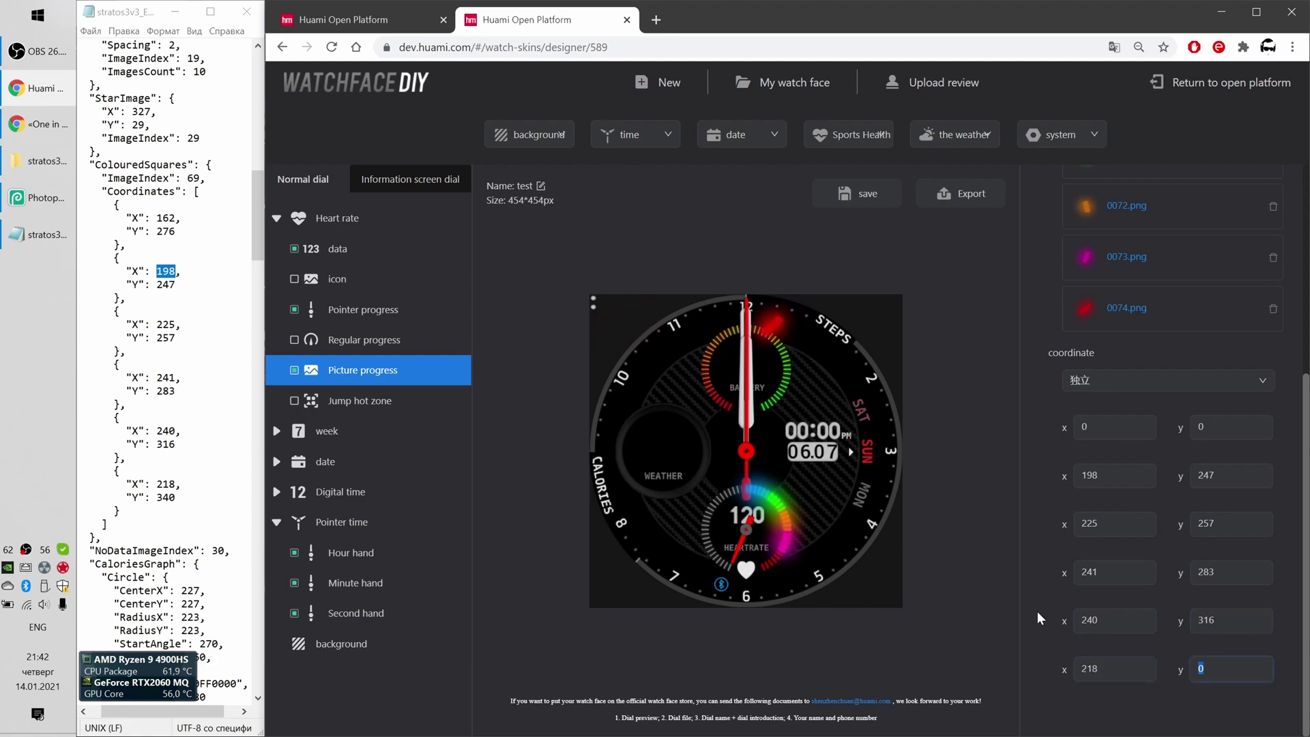
type("340")
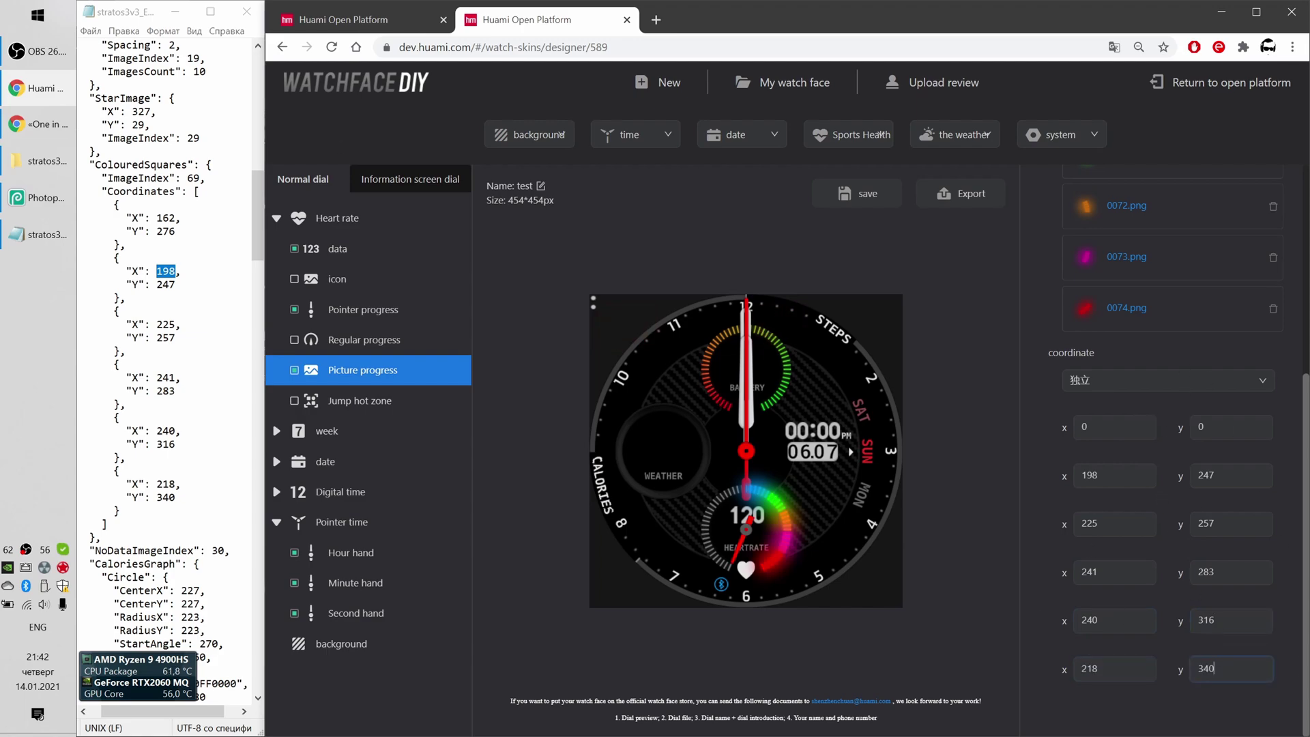
left_click_drag(156, 218, 176, 498)
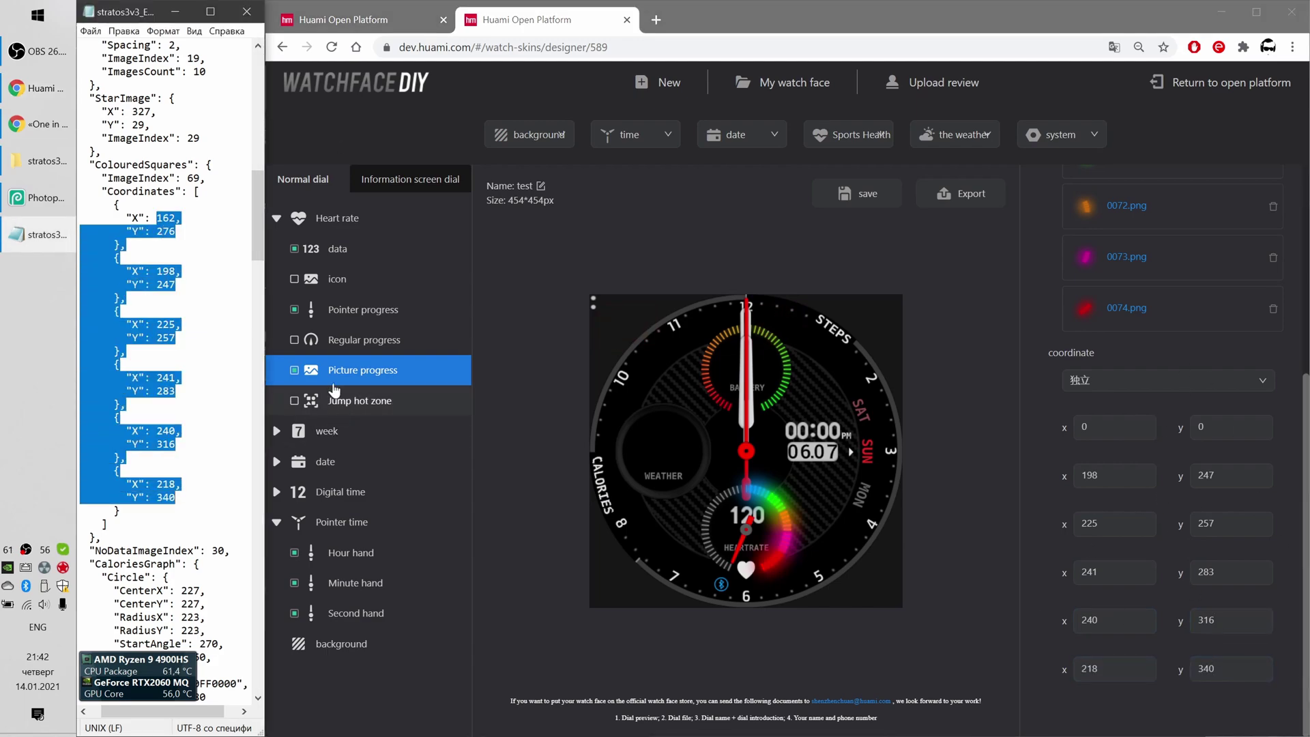
Collapse the heart rate group, add the Consume component from the sports health data, and enable its regular progress
left_click(350, 343)
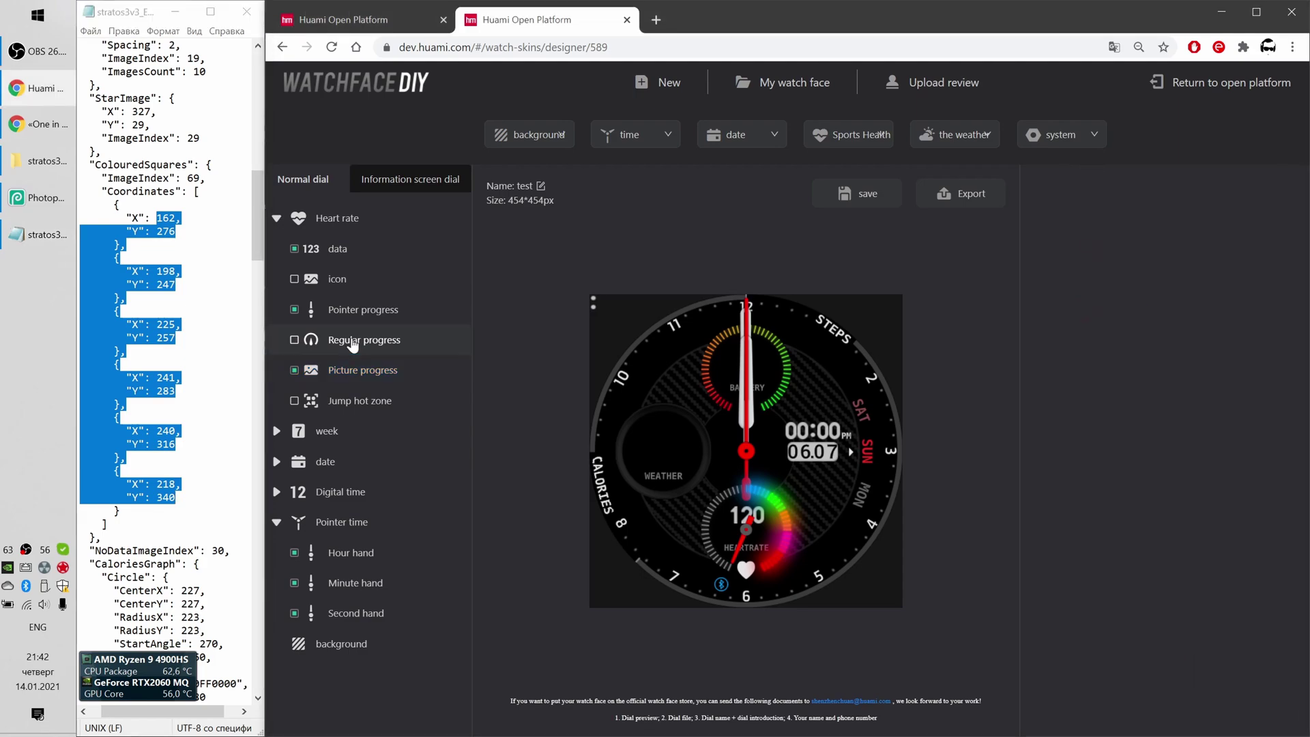
left_click(276, 218)
mouse_move(880, 134)
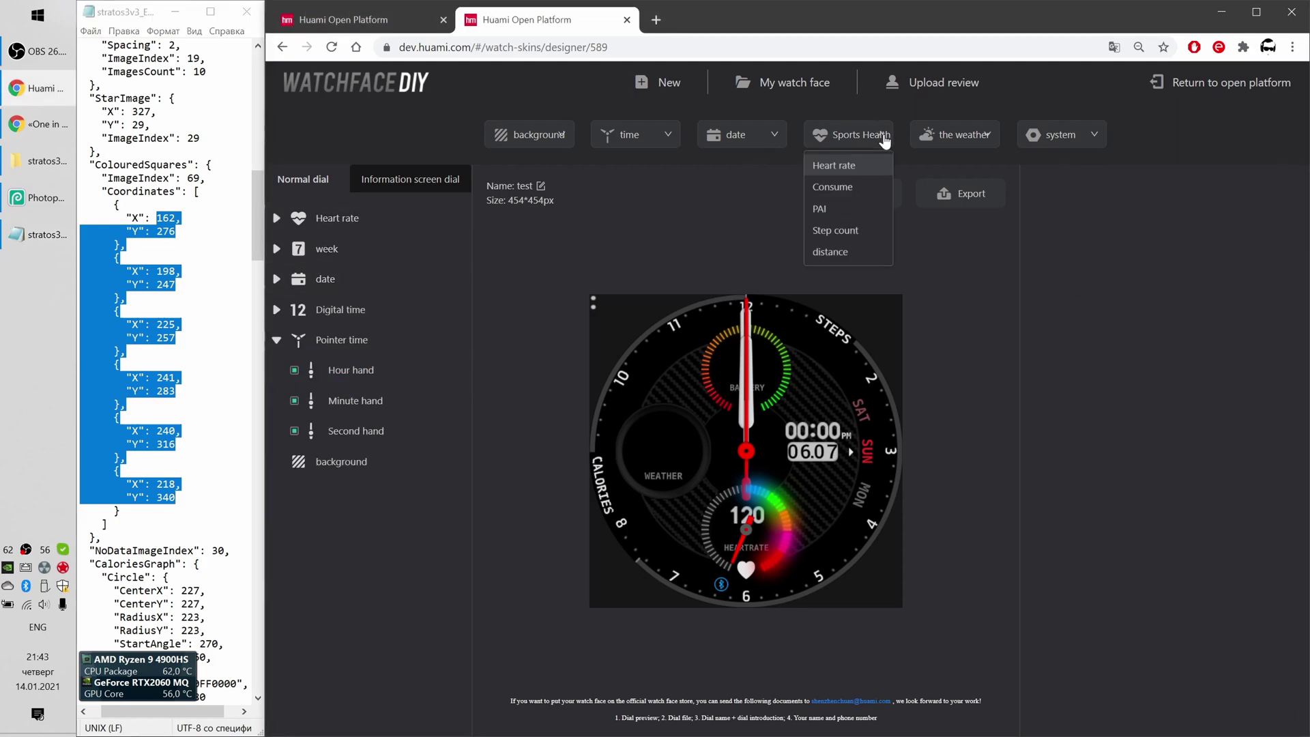
left_click(834, 187)
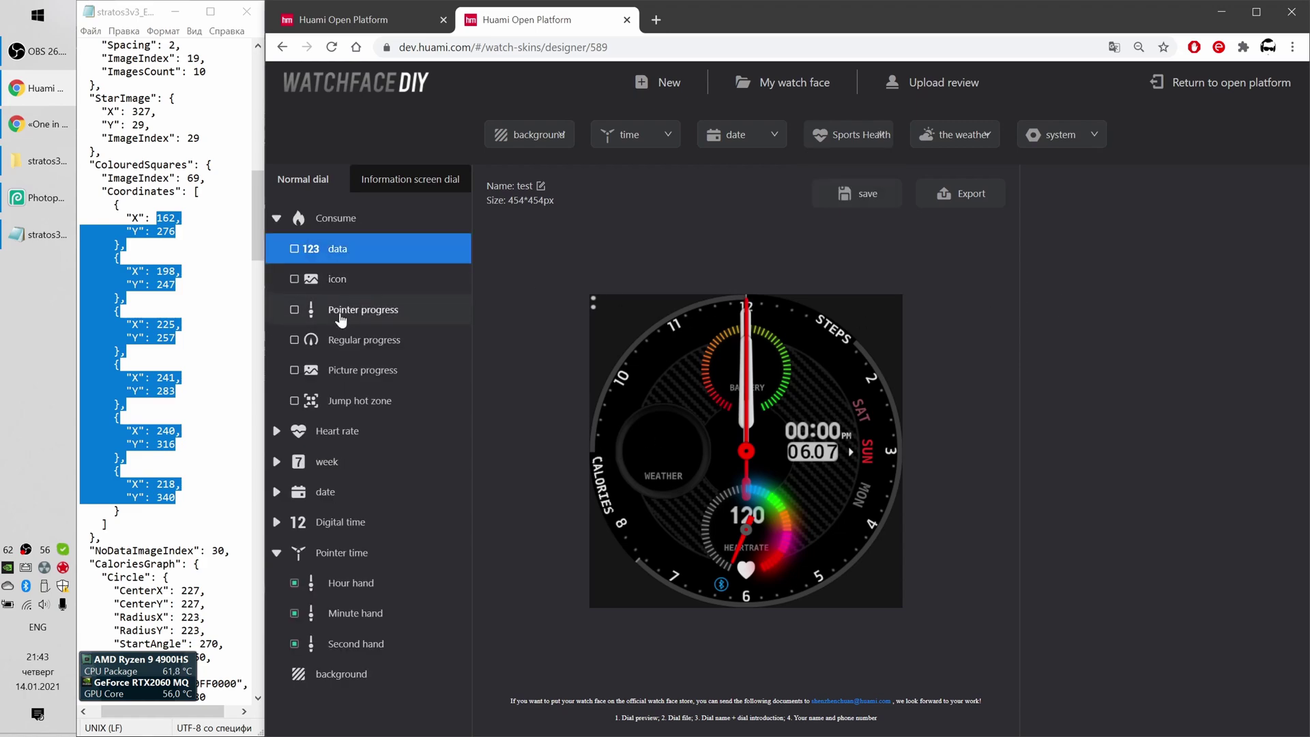
left_click(295, 341)
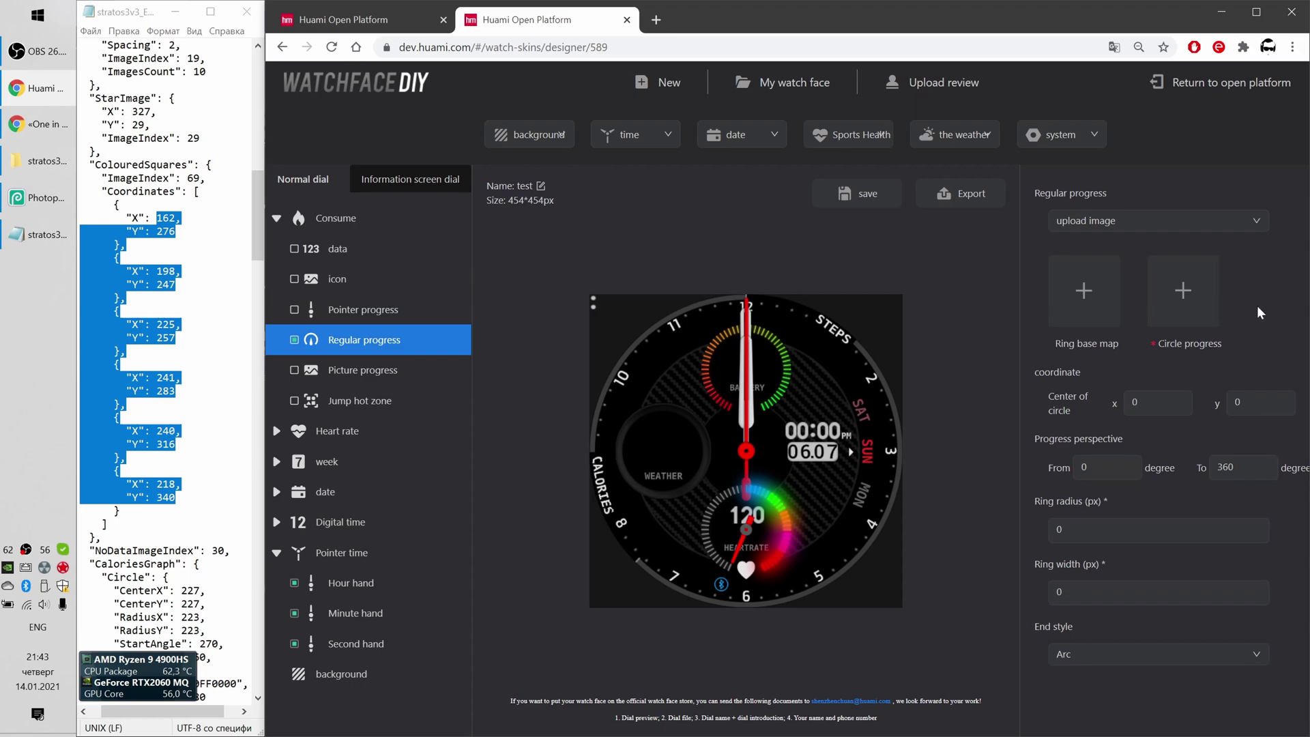
Switch the Consume regular progress from an uploaded image to a color value (色值) and set it to #ff0000
left_click(1174, 222)
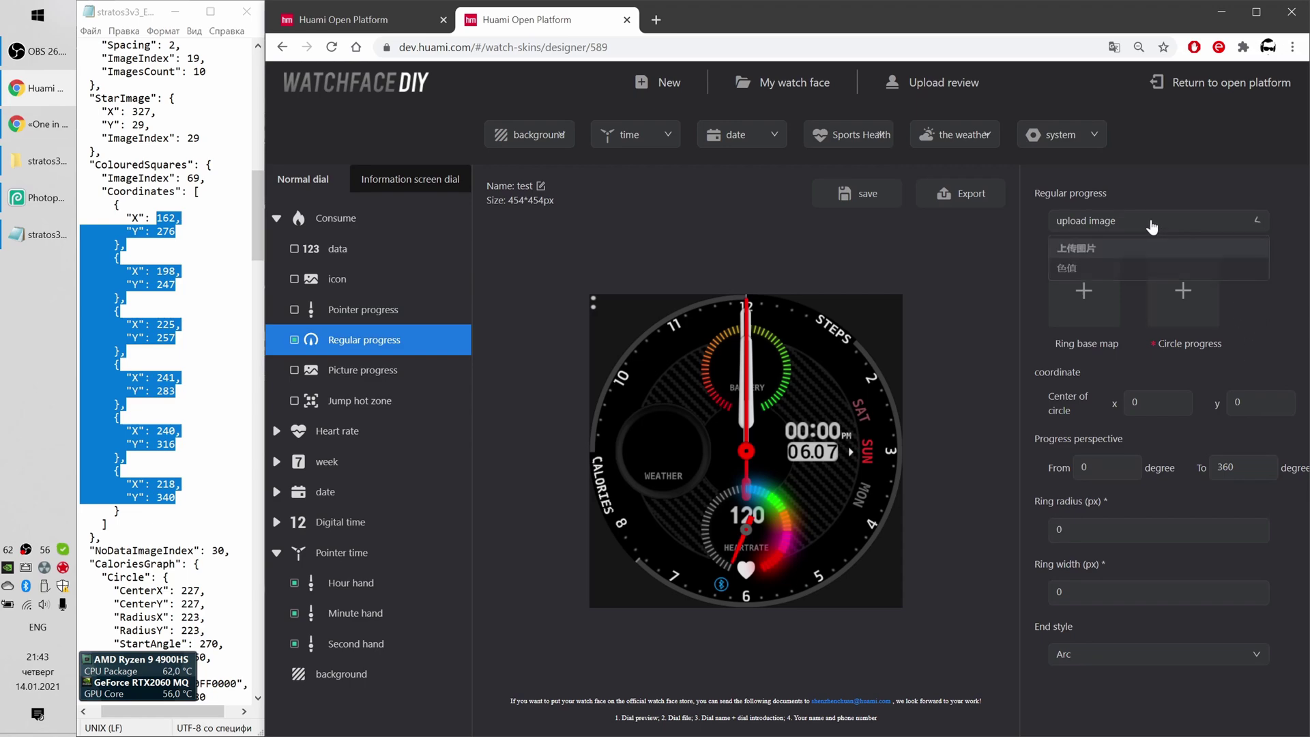
left_click(1106, 272)
left_click(1111, 401)
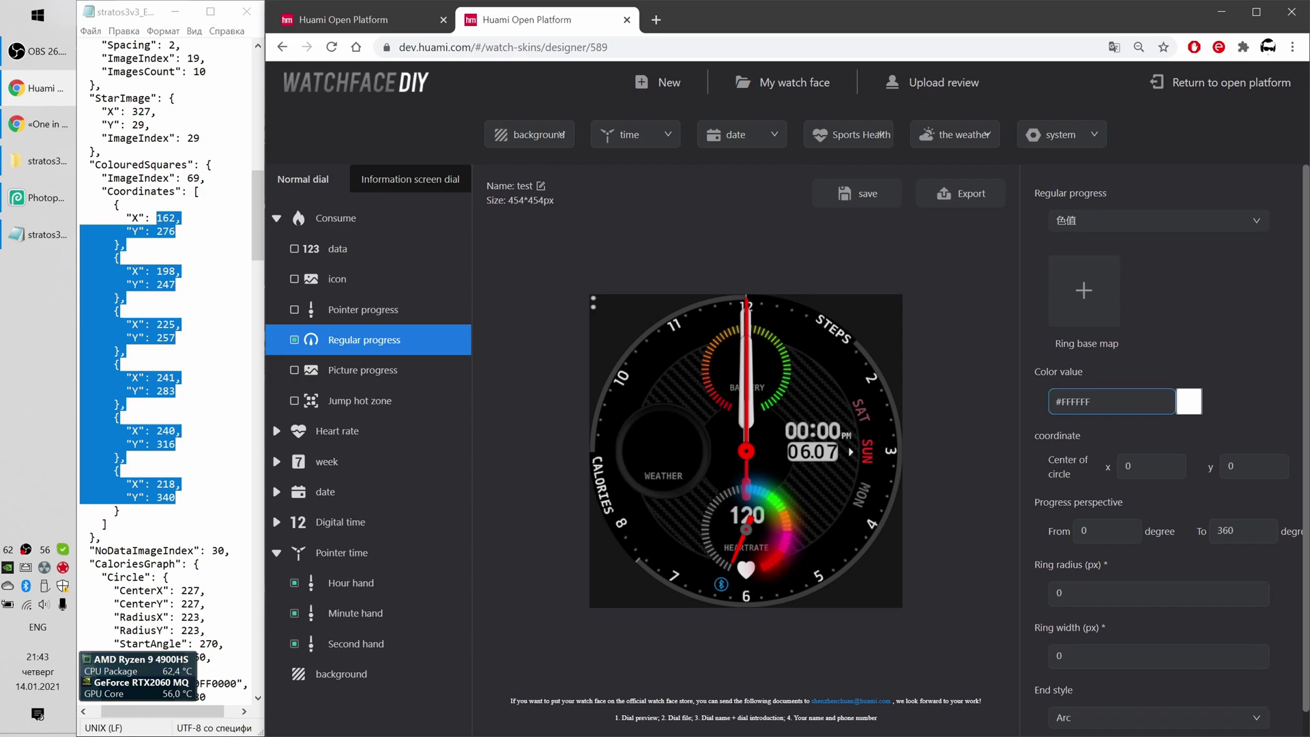
double_click(1076, 401)
type("ff0000")
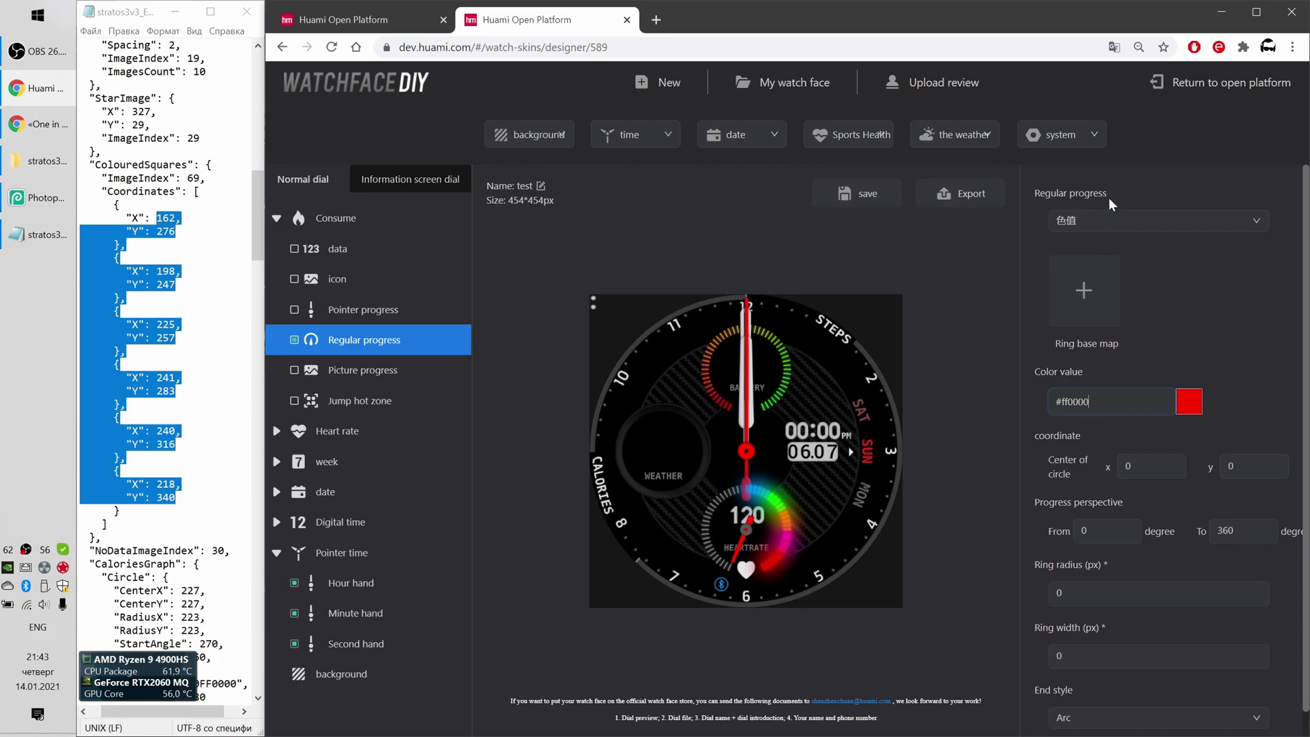
Set the Consume ring's center to x 227, y 227 and its progress angle from 270 to 360 degrees
scroll(1168, 268, "down", 1)
left_click(1160, 443)
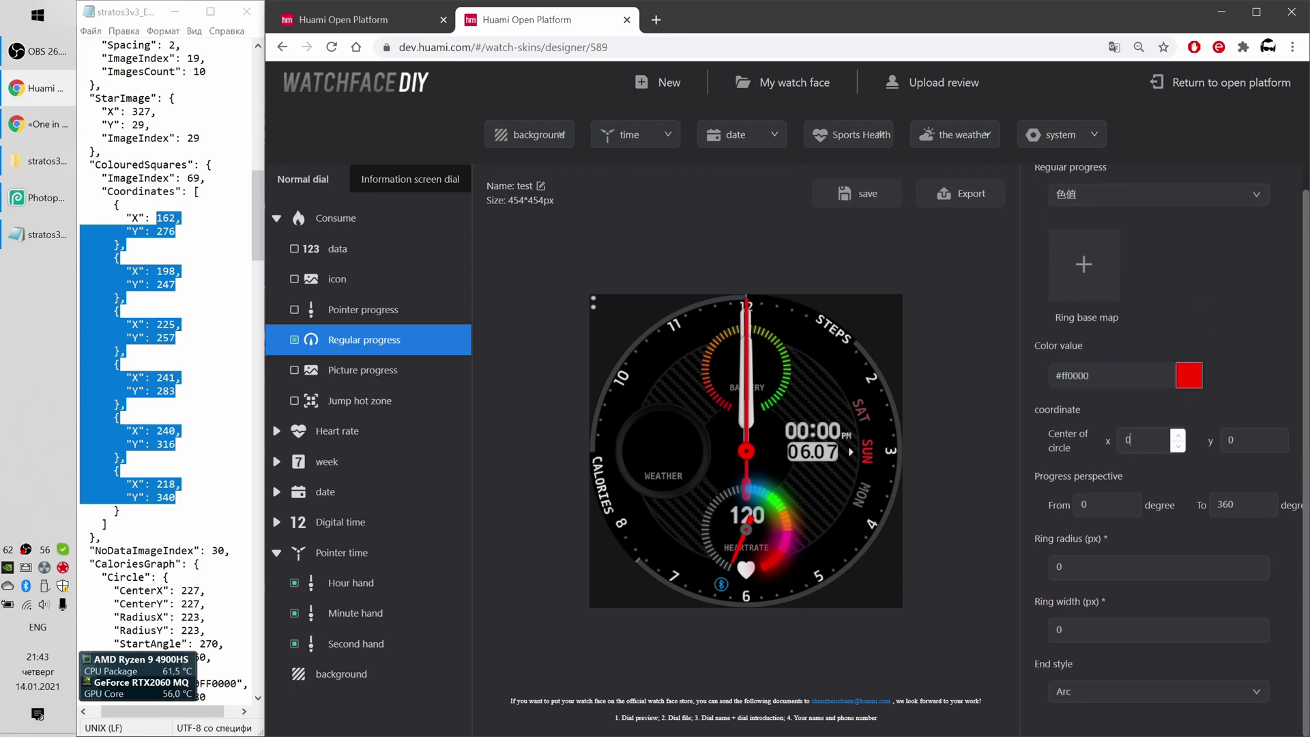
type("227")
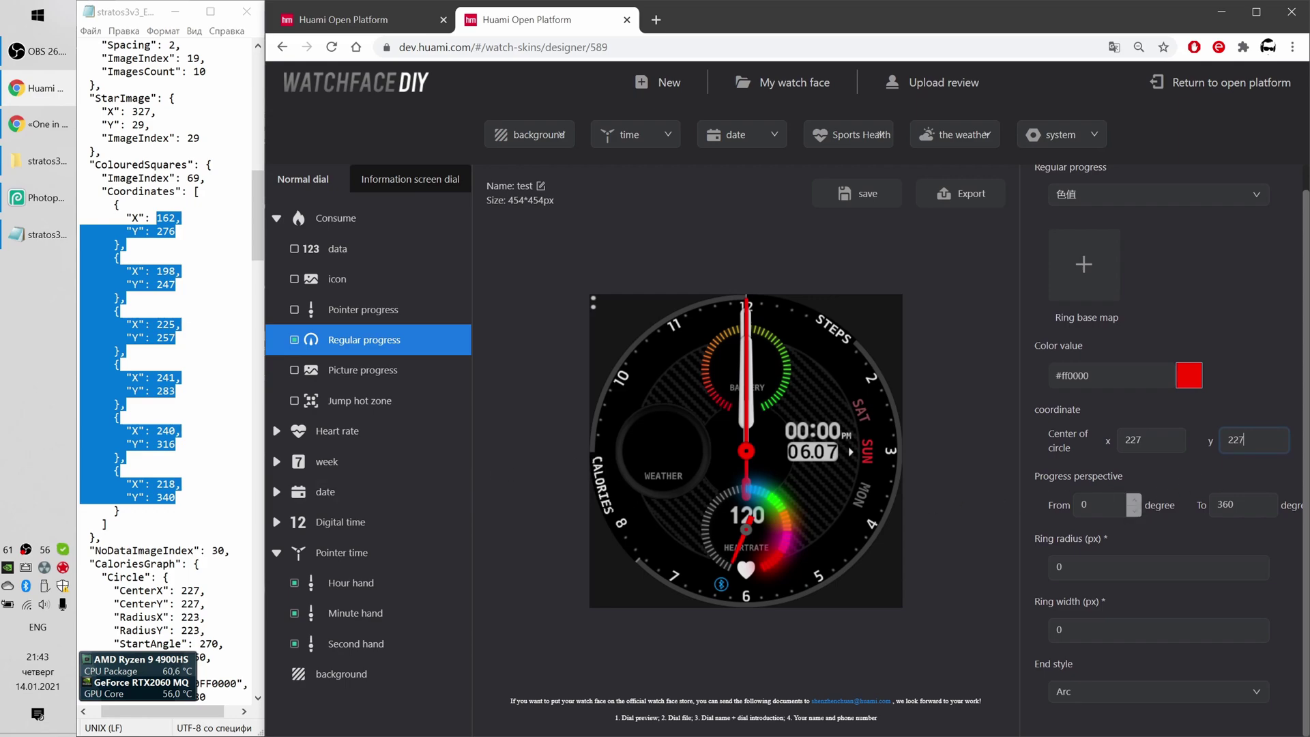
key("Tab")
type("27")
key("Tab")
type("360")
Set the Consume ring's radius to 223 px and width to 6 px, following the configuration file's CaloriesGraph values
left_click(1257, 567)
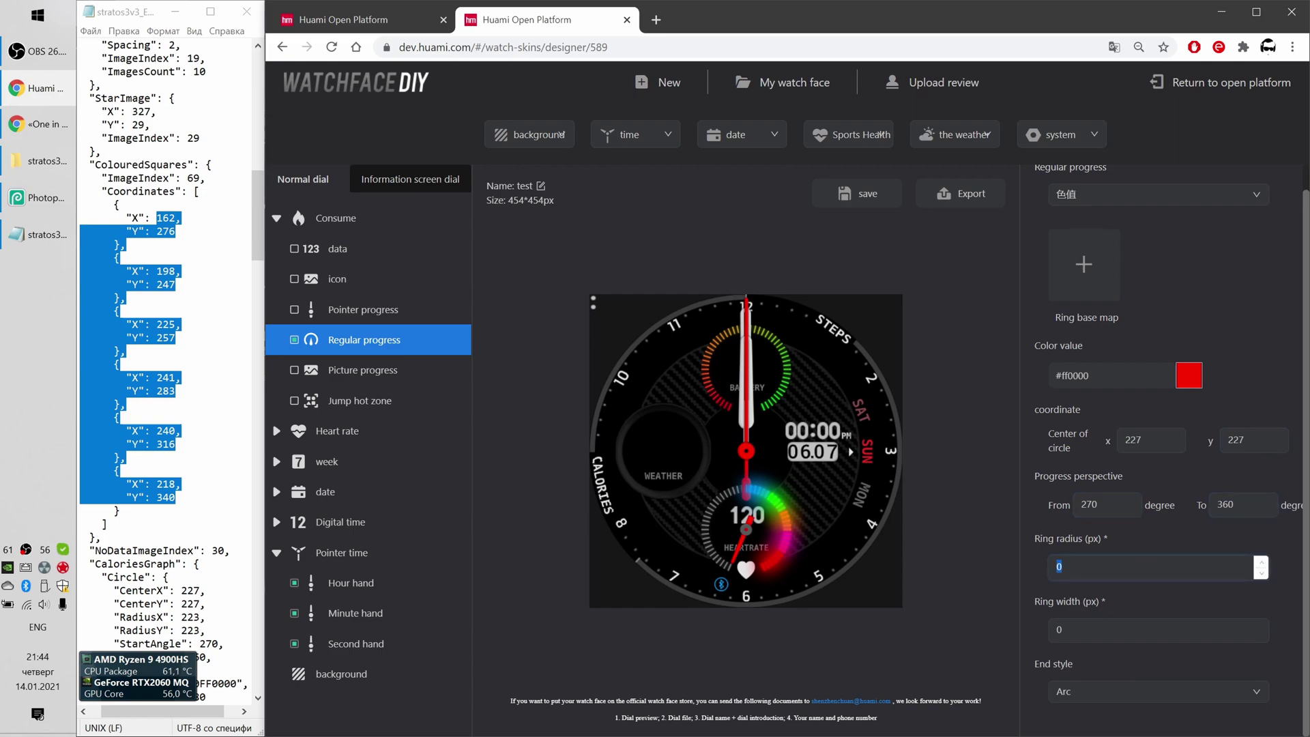
left_click(163, 382)
scroll(163, 382, "down", 4)
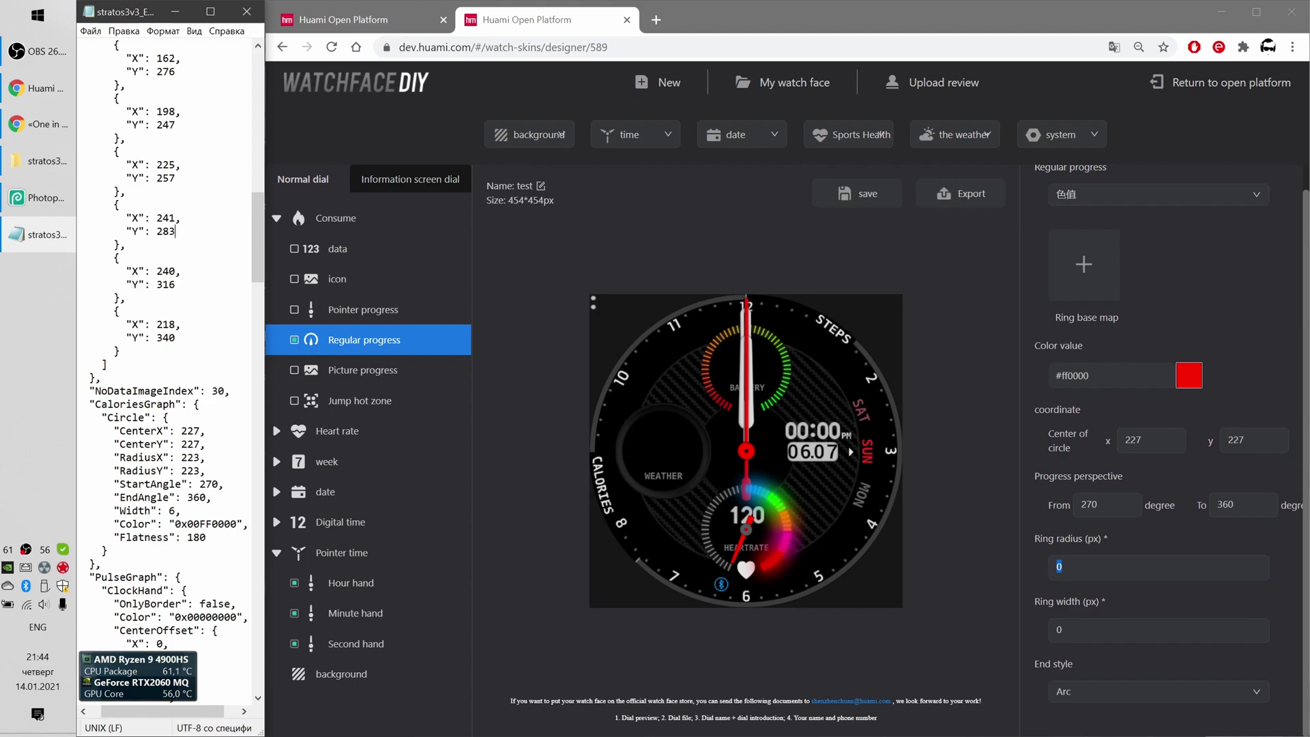
double_click(192, 458)
type("223")
left_click(1160, 568)
type("223")
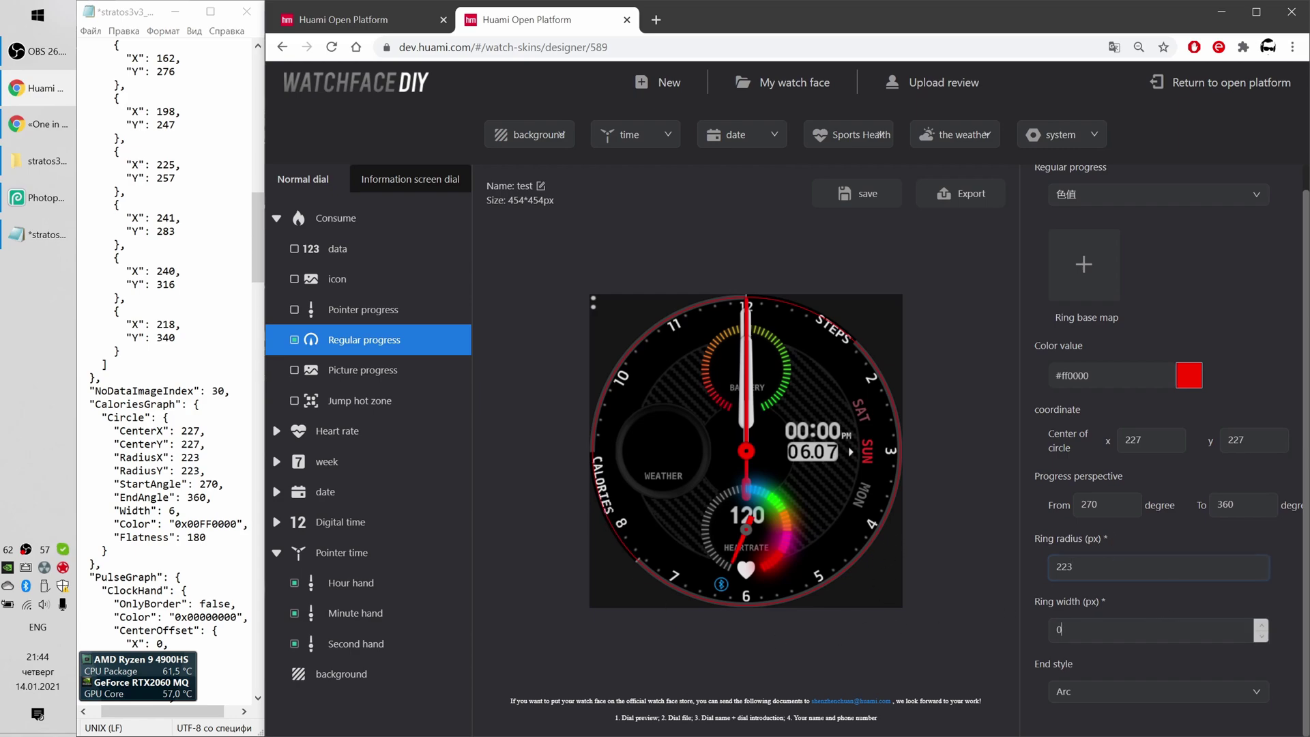
left_click(1162, 623)
double_click(1108, 622)
type("6")
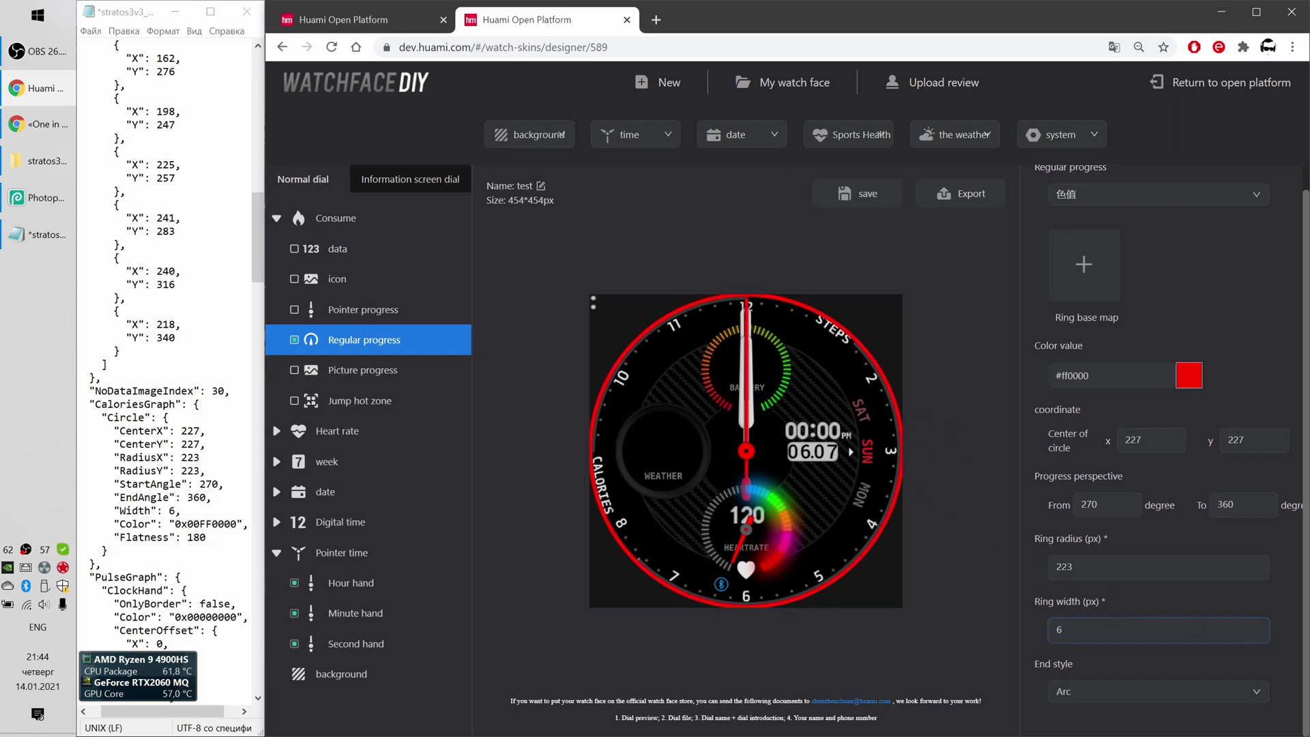
Increase the Consume ring's width to 9 px and set its end style to Flat angle
left_click(1260, 625)
left_click(1260, 625)
left_click(1261, 625)
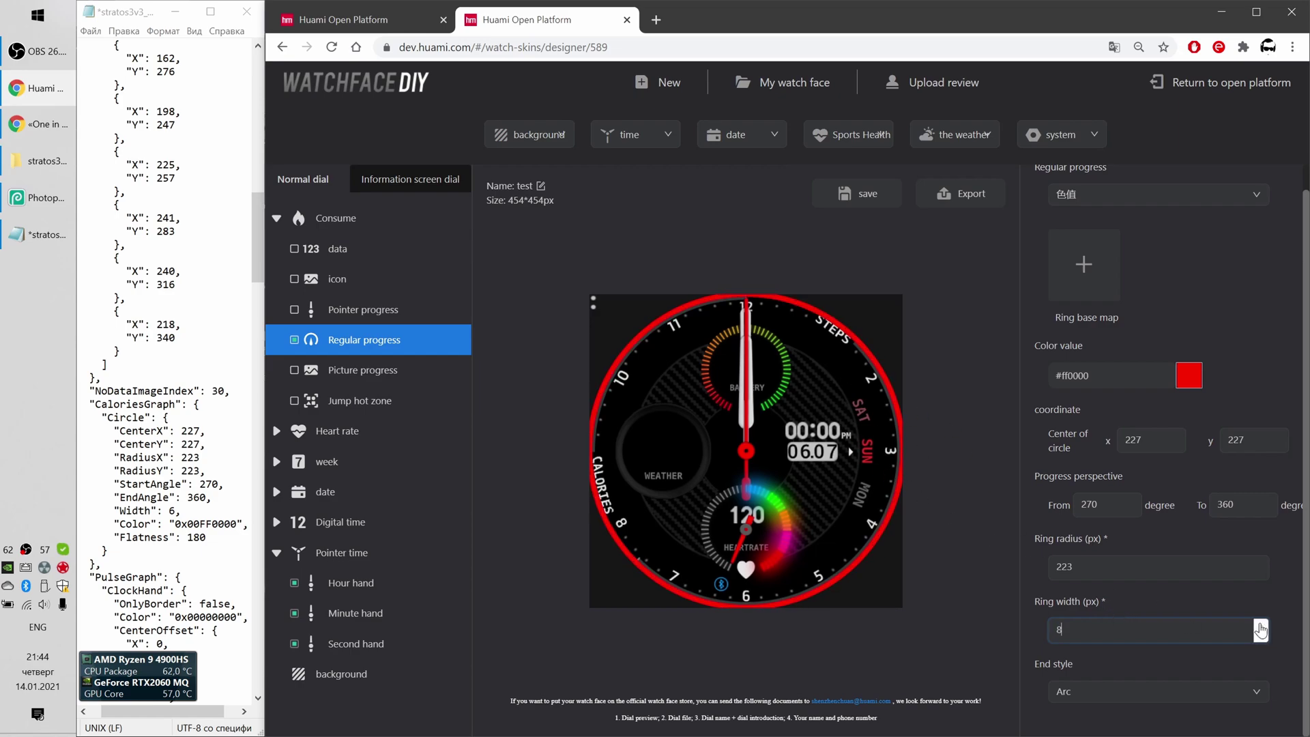
left_click(1260, 625)
left_click(1262, 637)
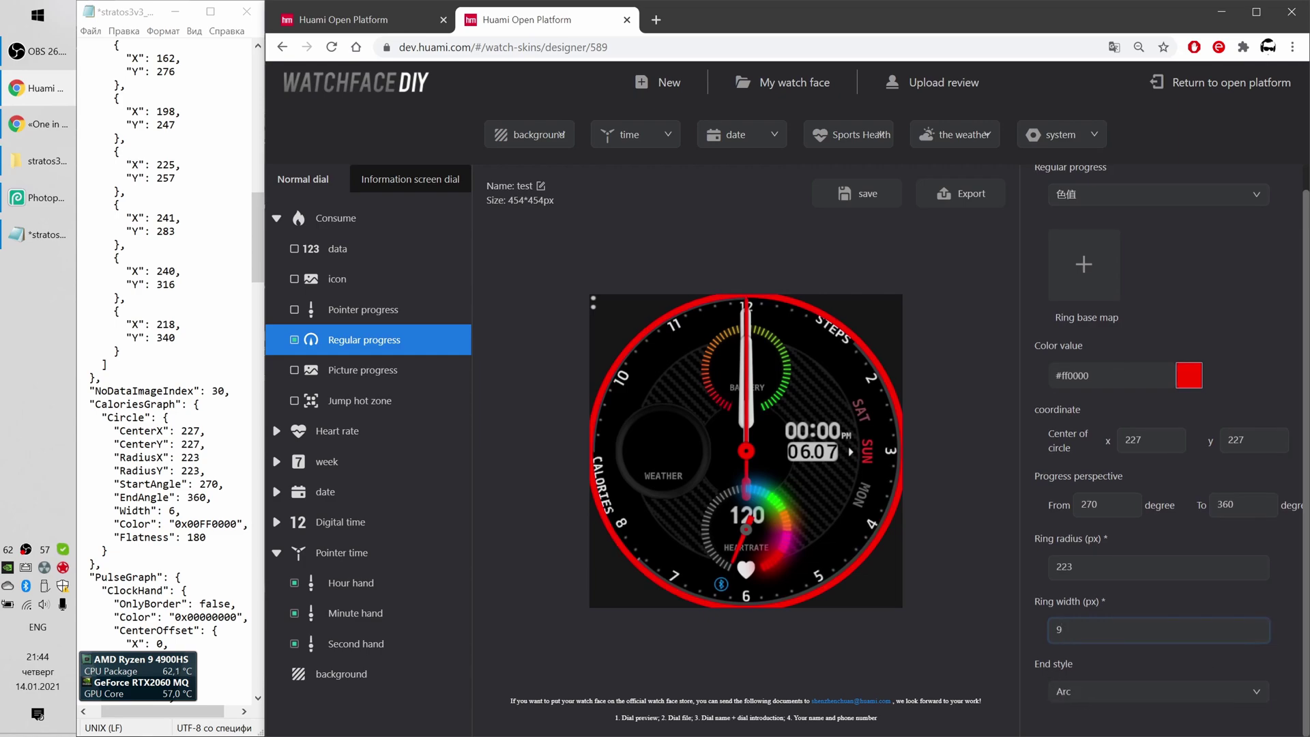
left_click(1099, 701)
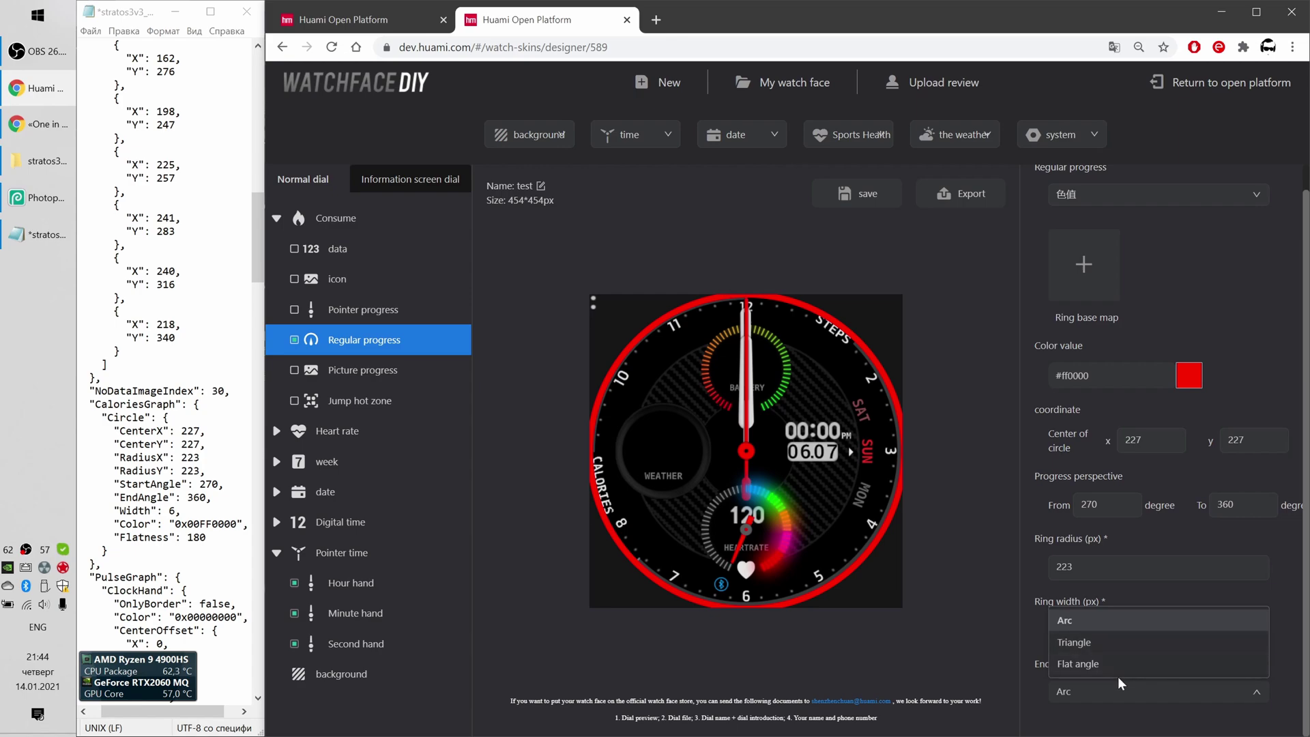
left_click(1085, 666)
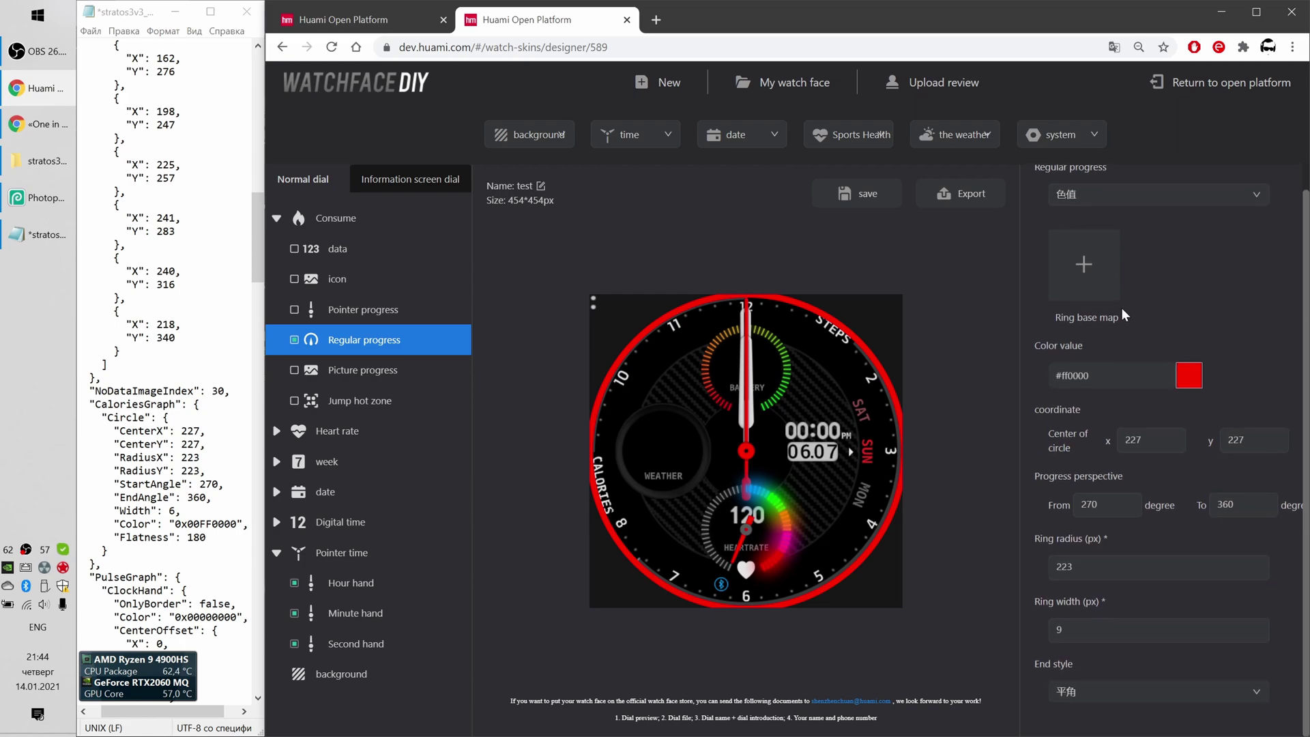
Collapse the Consume group, add the Step count component, and enable its regular progress
left_click(290, 220)
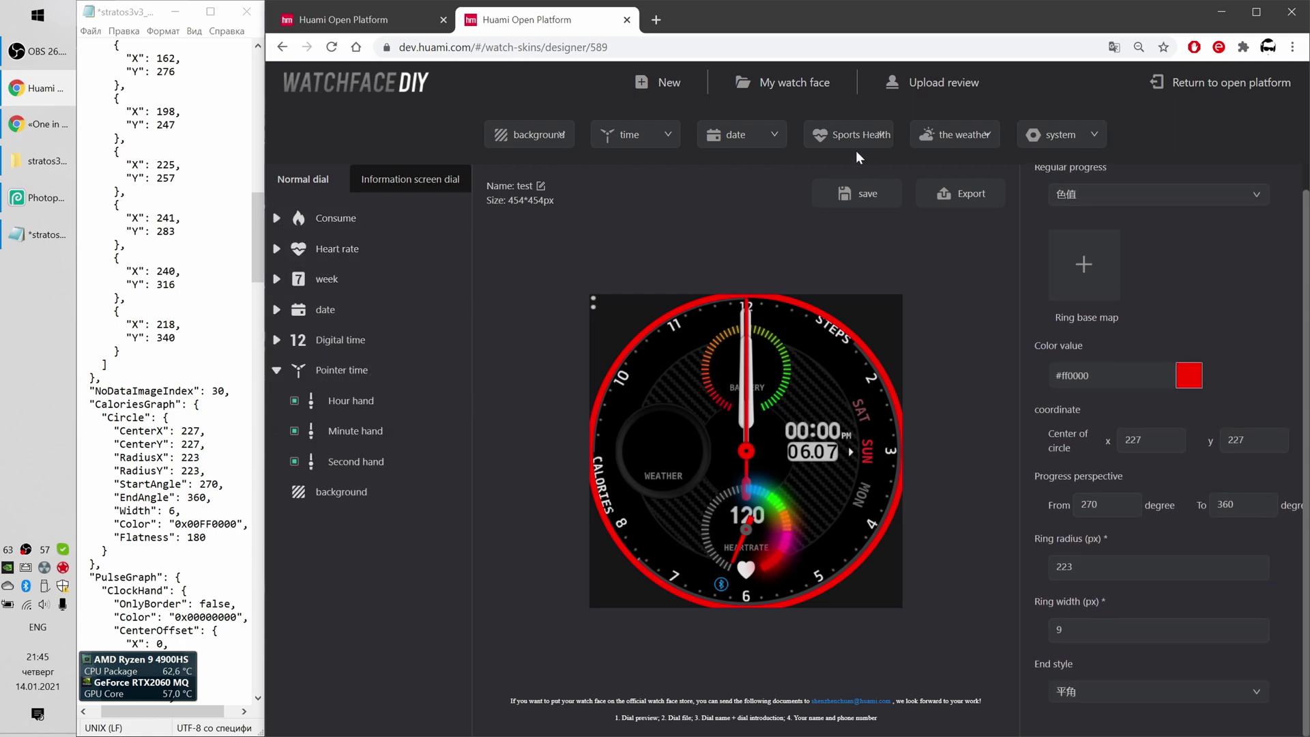
mouse_move(883, 141)
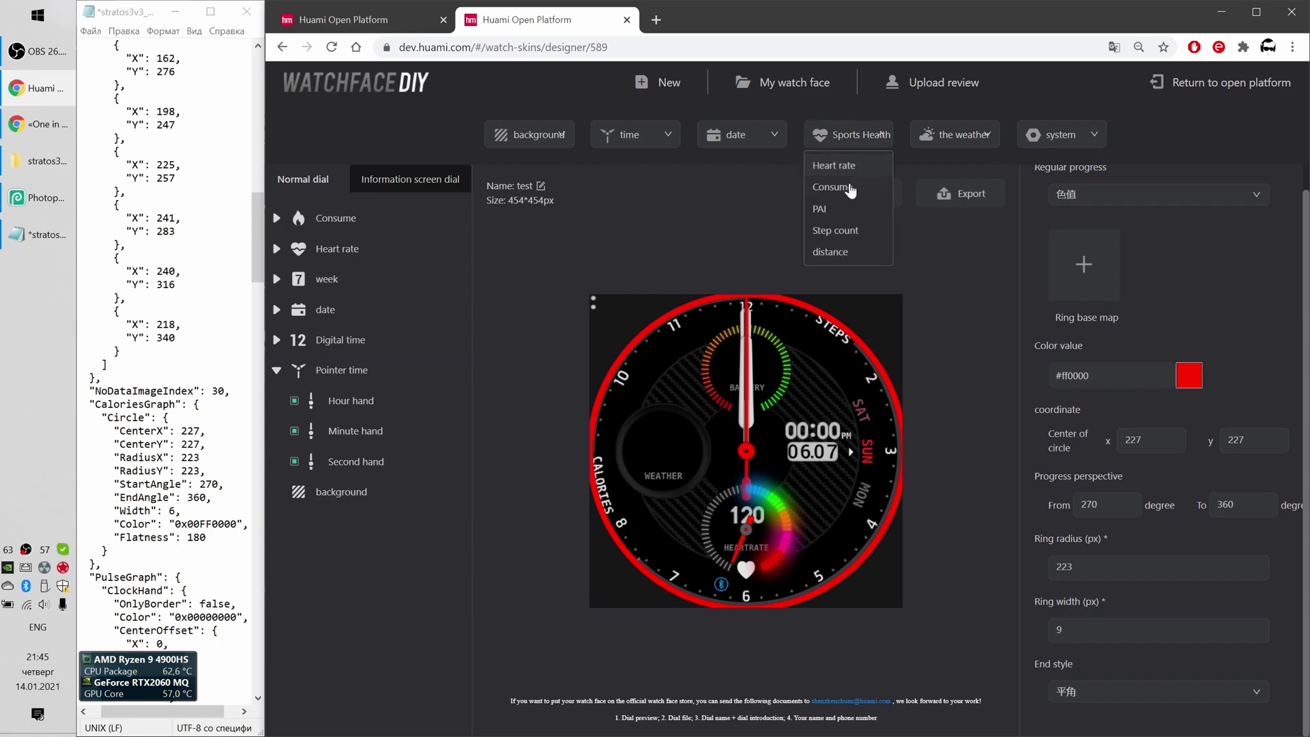
left_click(832, 231)
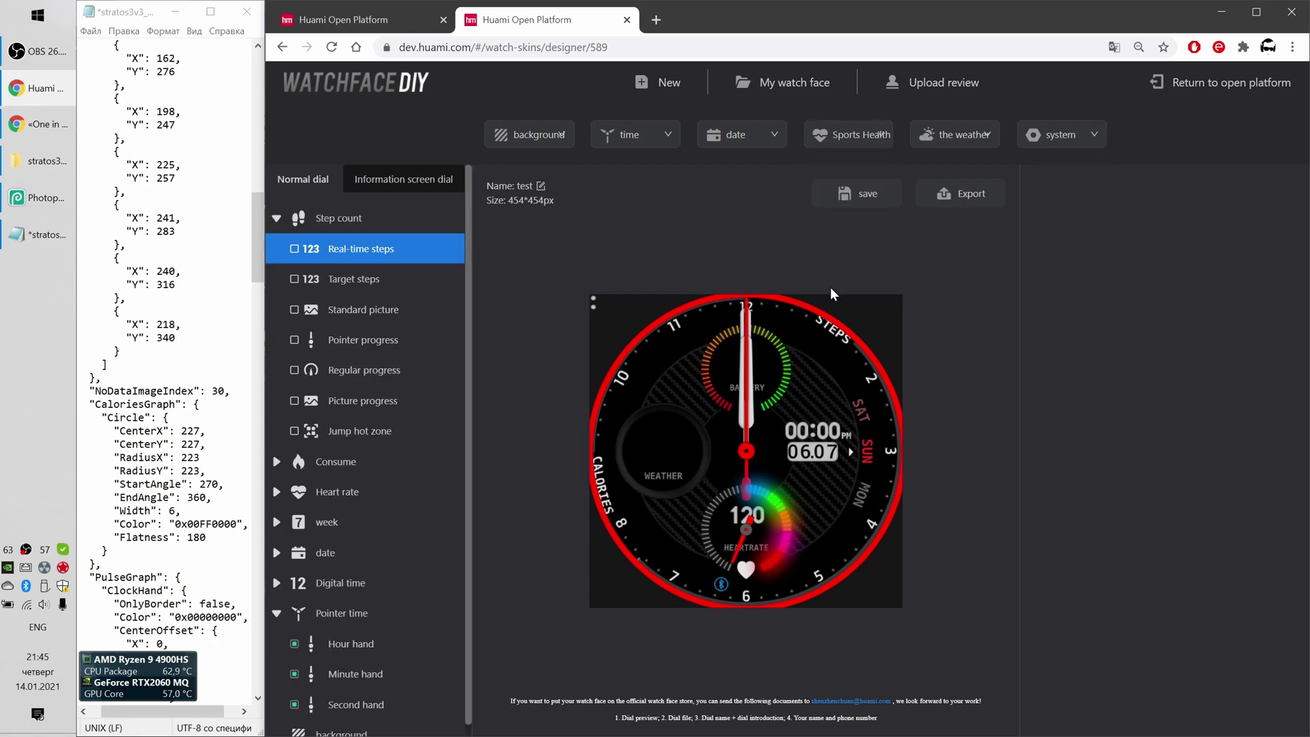
left_click(295, 372)
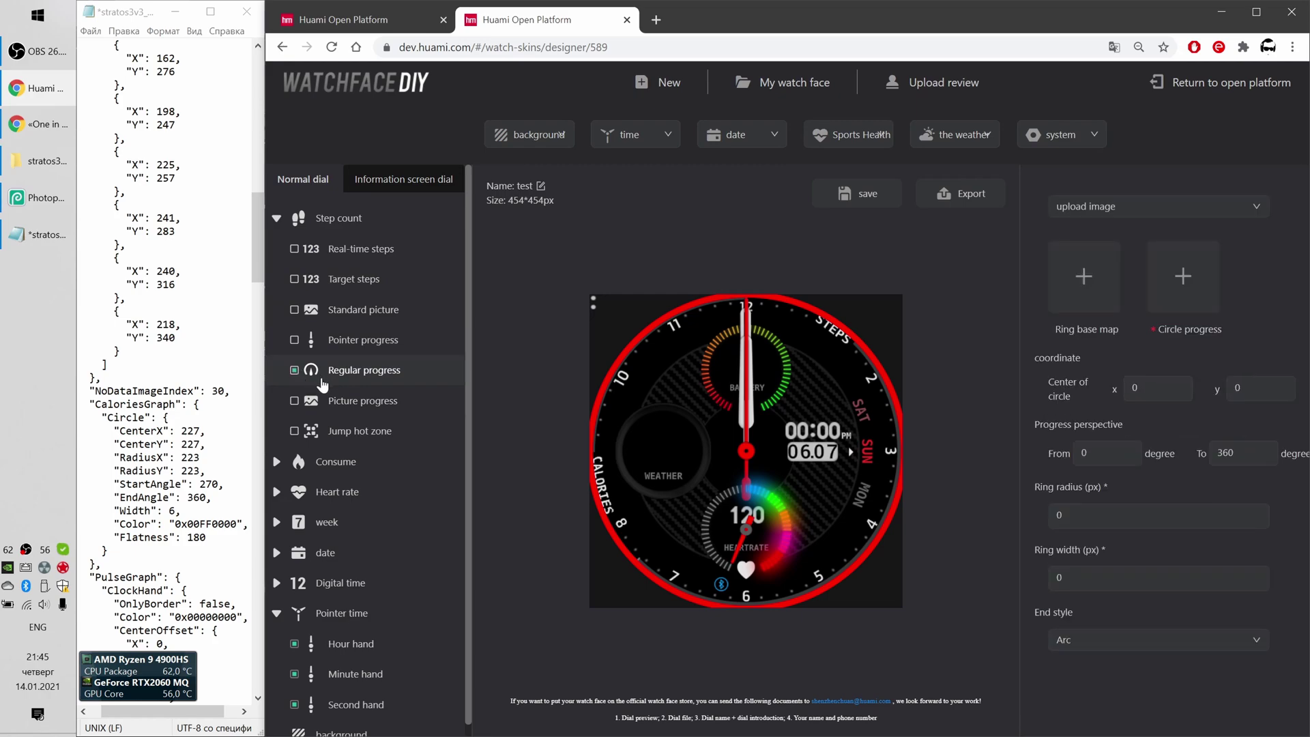
Switch the step count's regular progress to a color value and set it to #ff0000
left_click(1195, 206)
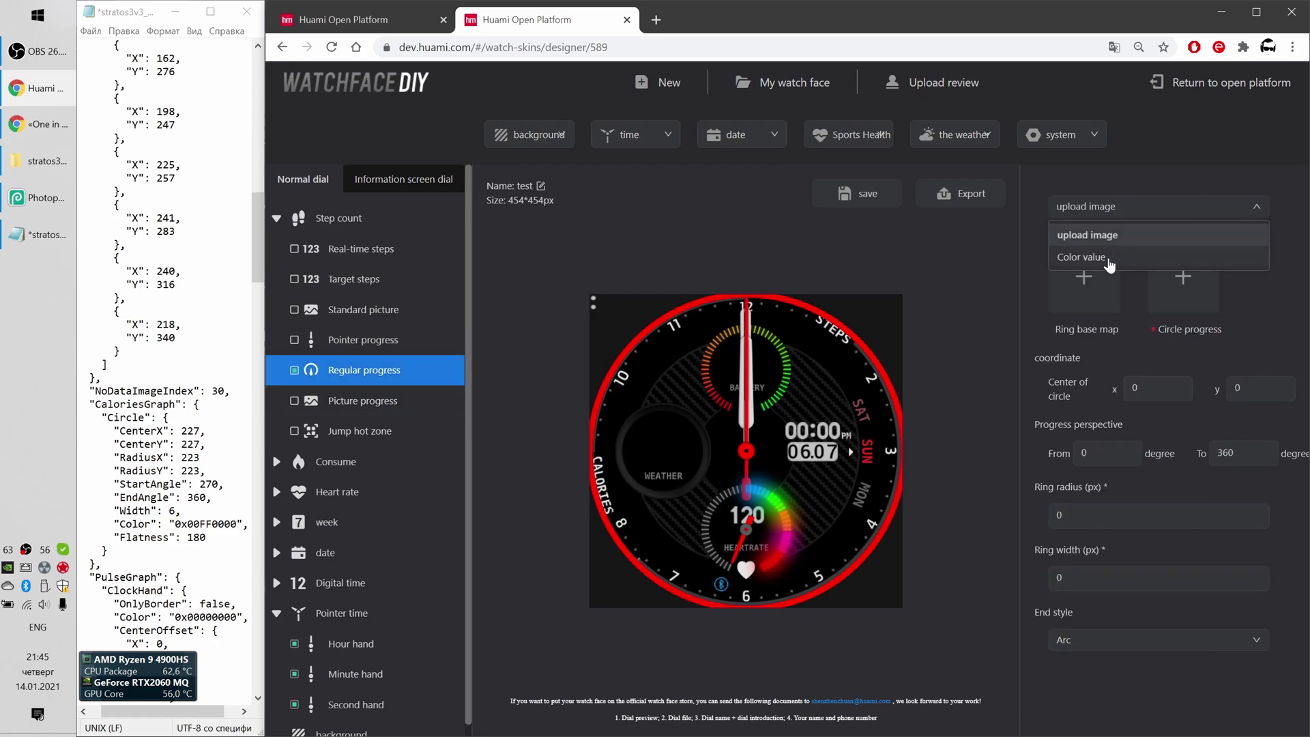
left_click(1109, 258)
double_click(1075, 375)
type("ff0000")
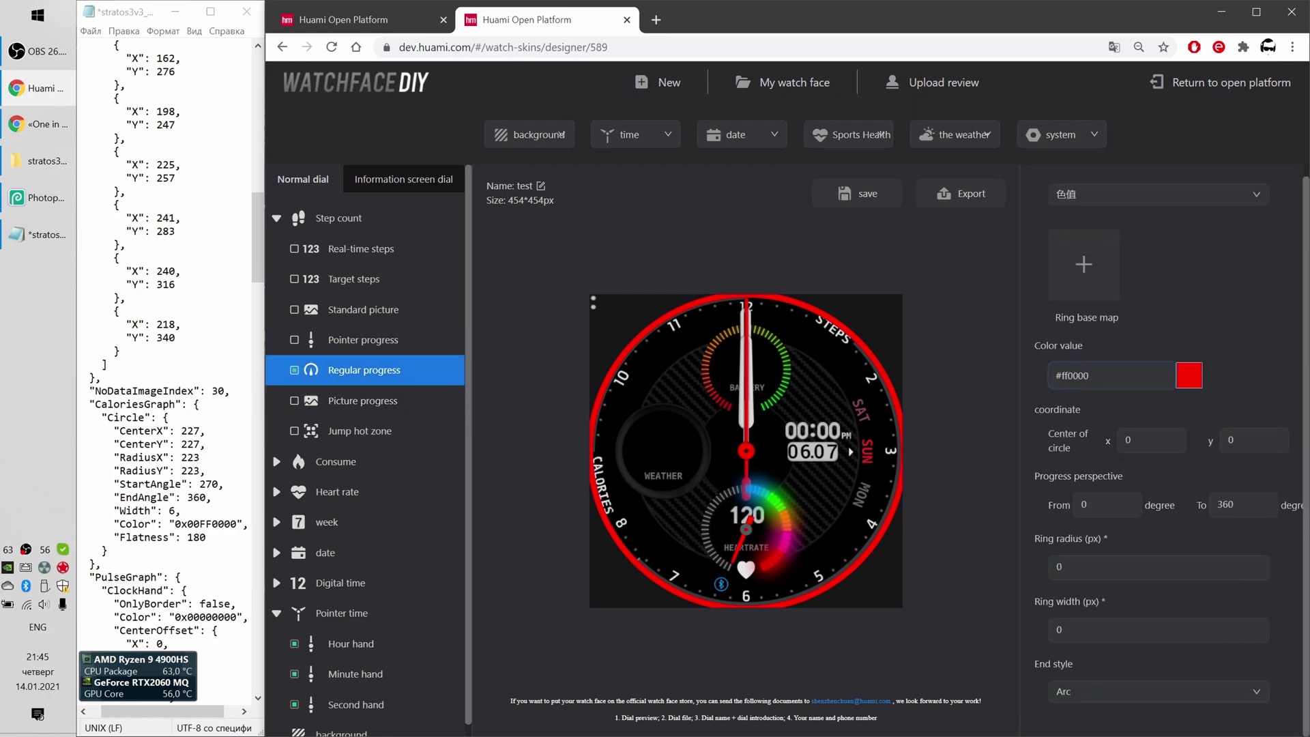
Set the step count ring's center to x 227, y 227 and its progress start angle to 45 degrees
key("Tab")
type("227")
key("Tab")
type("2")
type("45")
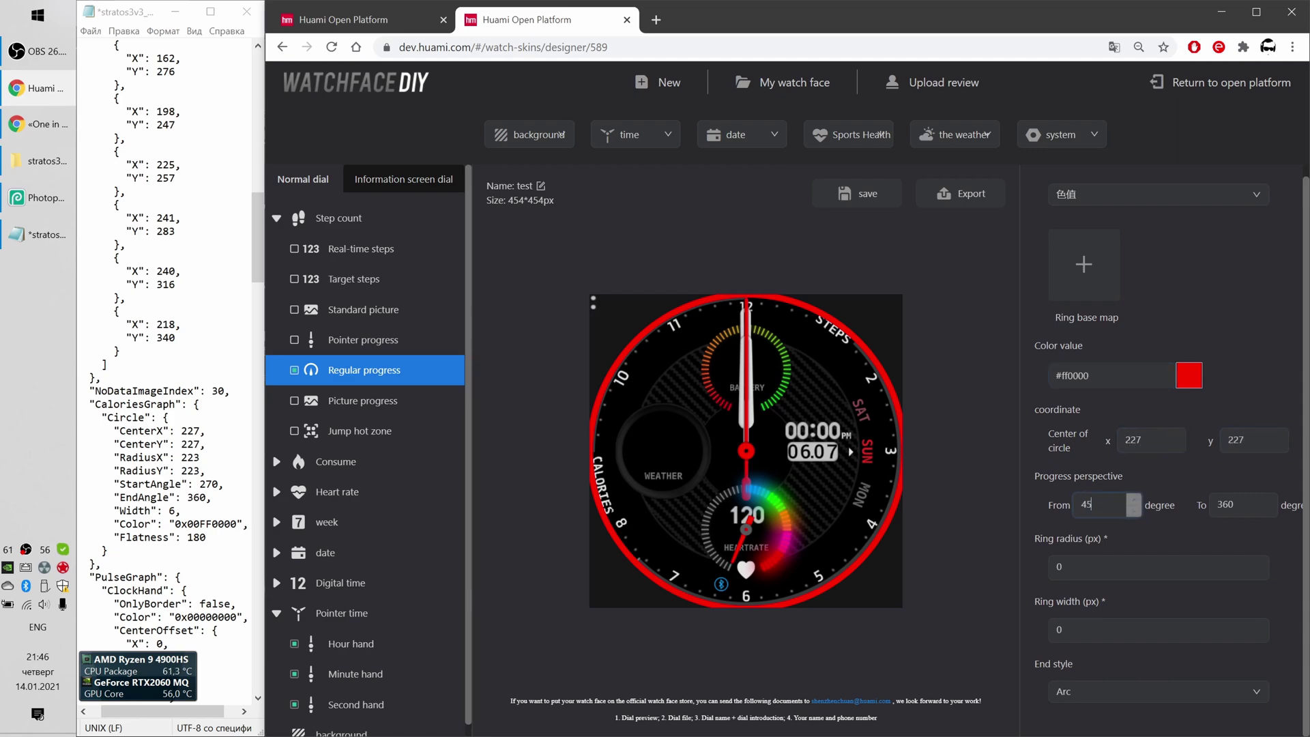
Set the step count ring's progress end angle to 225 degrees and its radius to 223 px
key("Tab")
scroll(167, 369, "down", 10)
type("225")
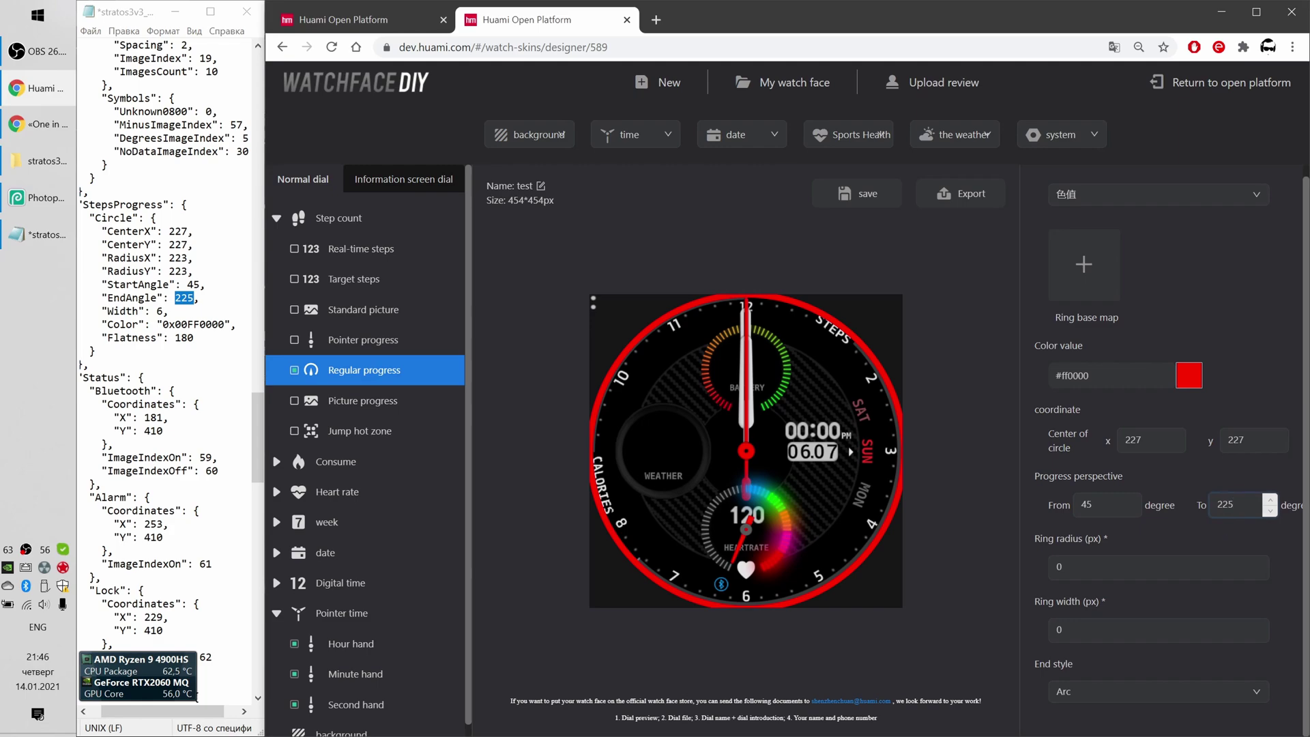
left_click(1215, 534)
type("223")
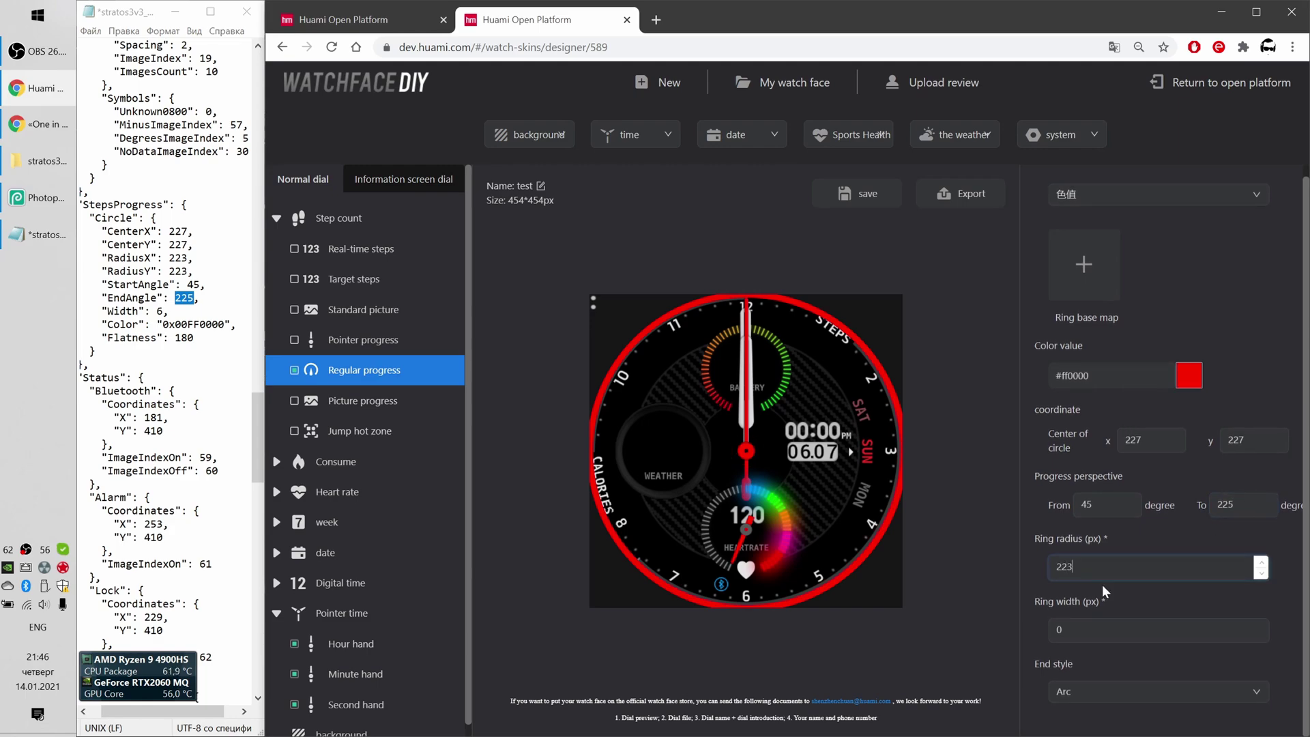
Set the step count ring's width to 9 px and its end style to Flat angle
key("Tab")
type("9")
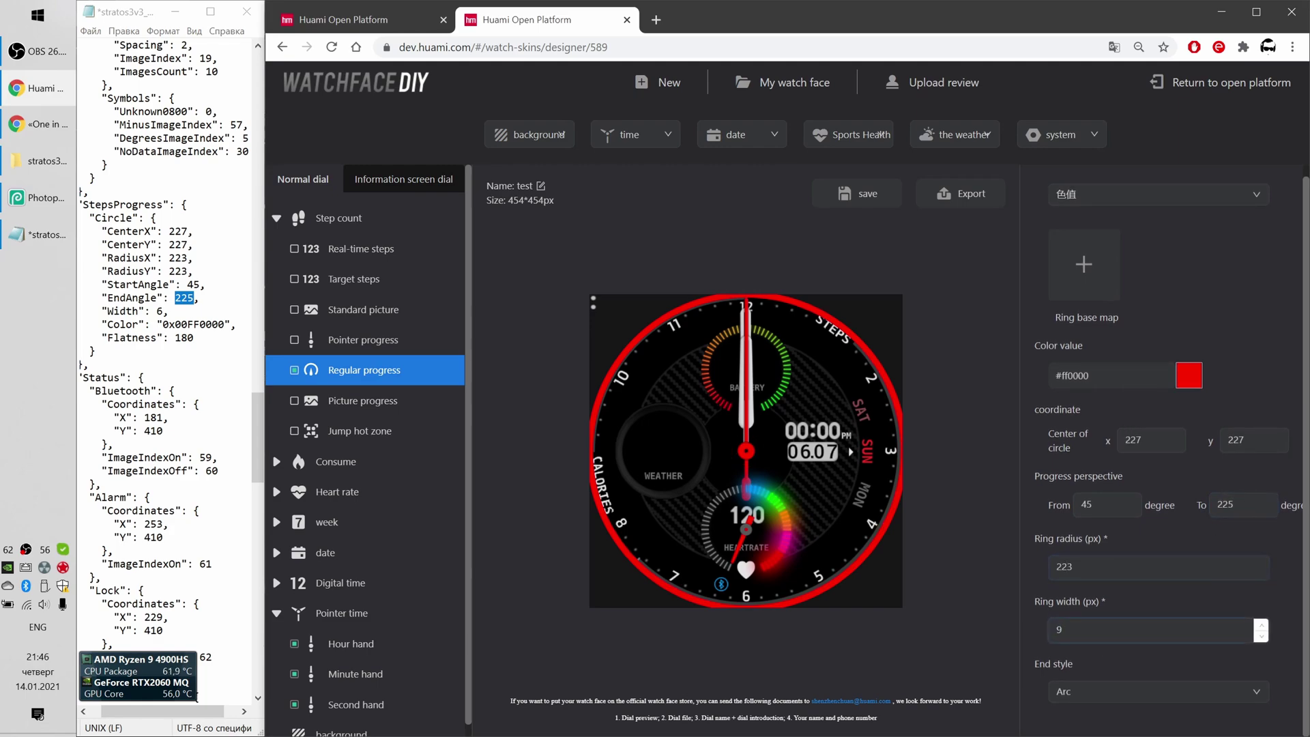
left_click(1083, 695)
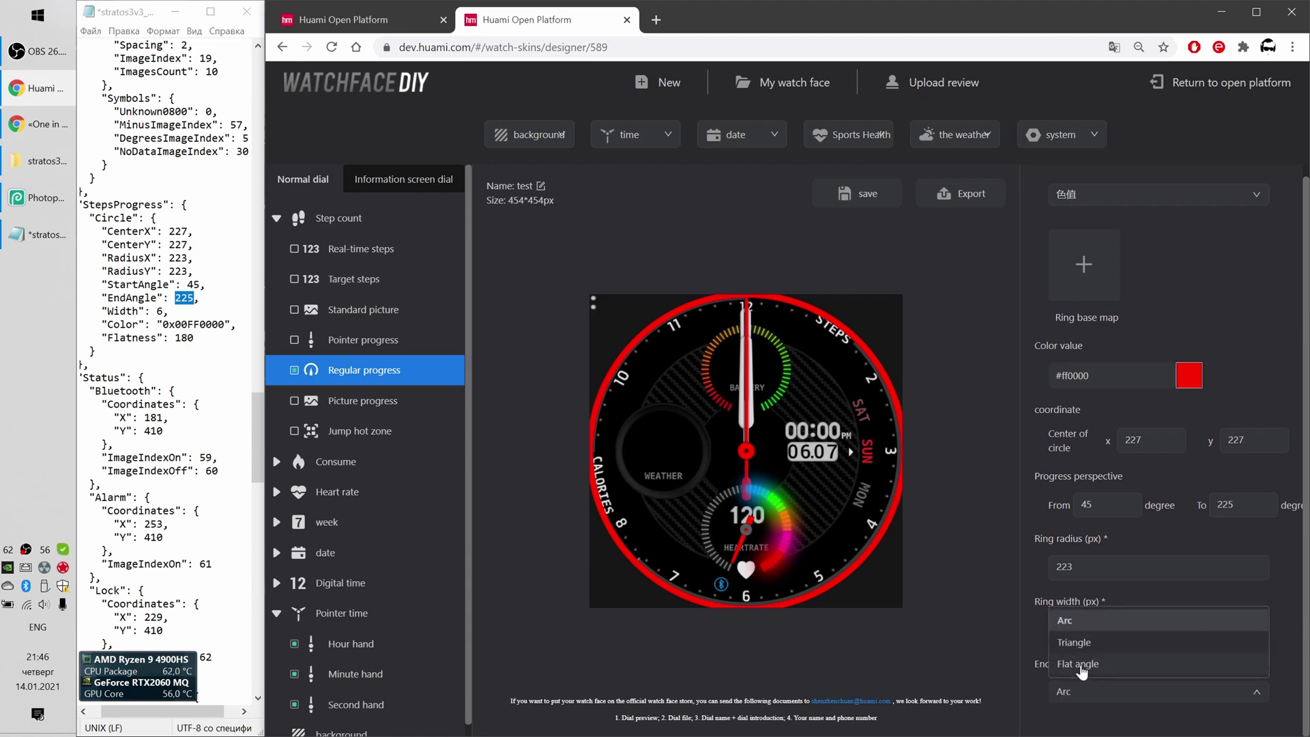
left_click(1081, 665)
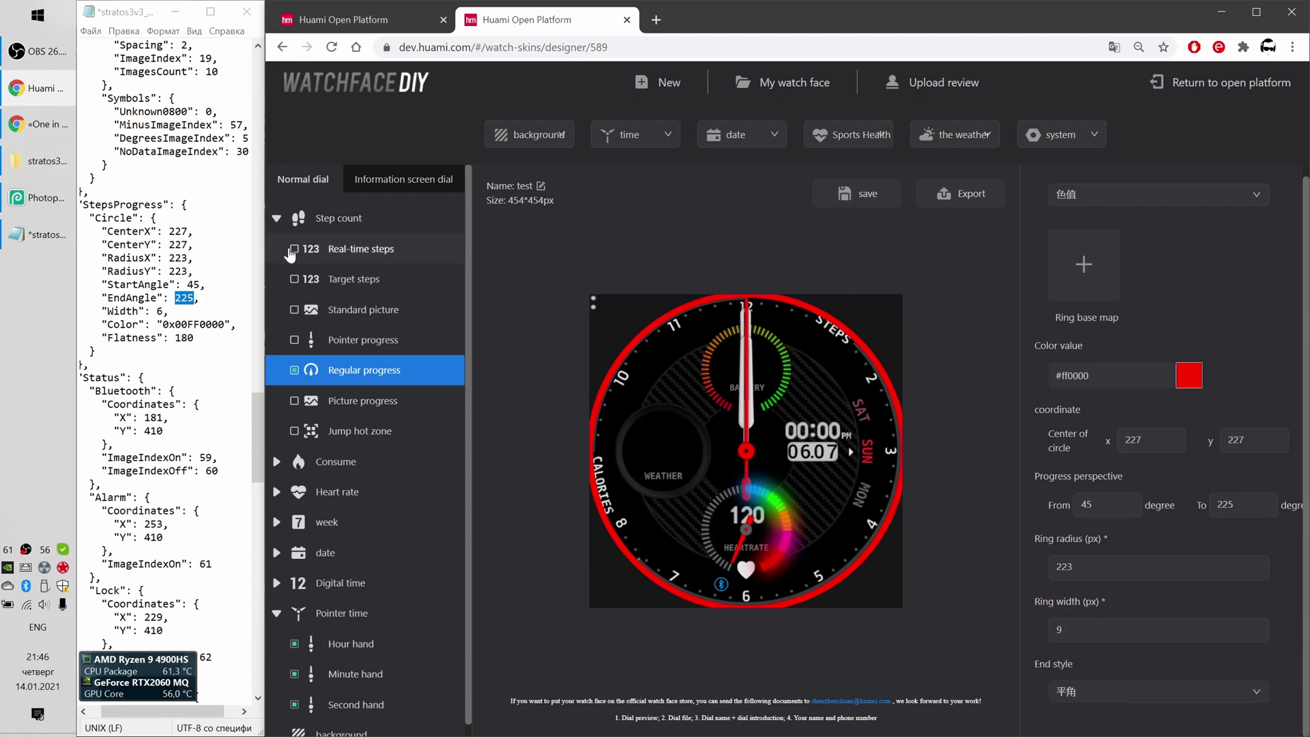
Enable the step count's jump hot zone with picture 0002 and a size of 100 by 100, and collapse the group
left_click(382, 433)
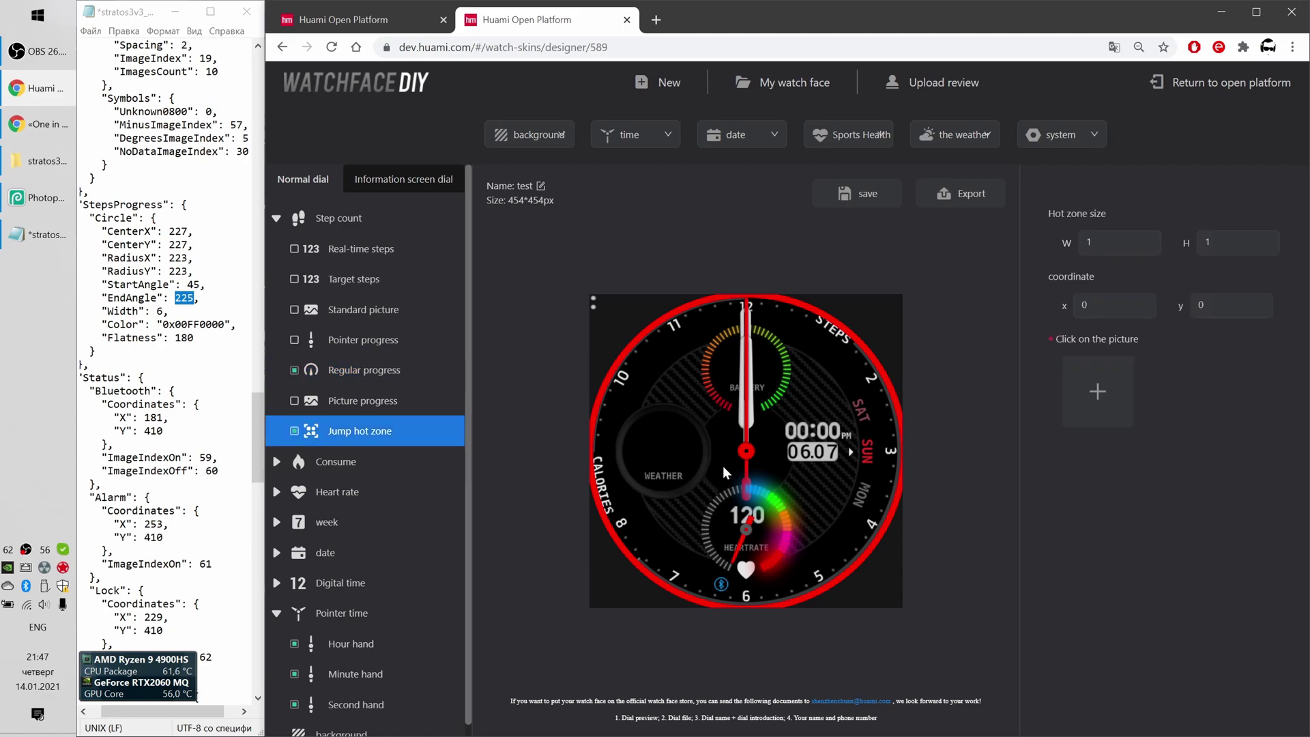
left_click(1096, 390)
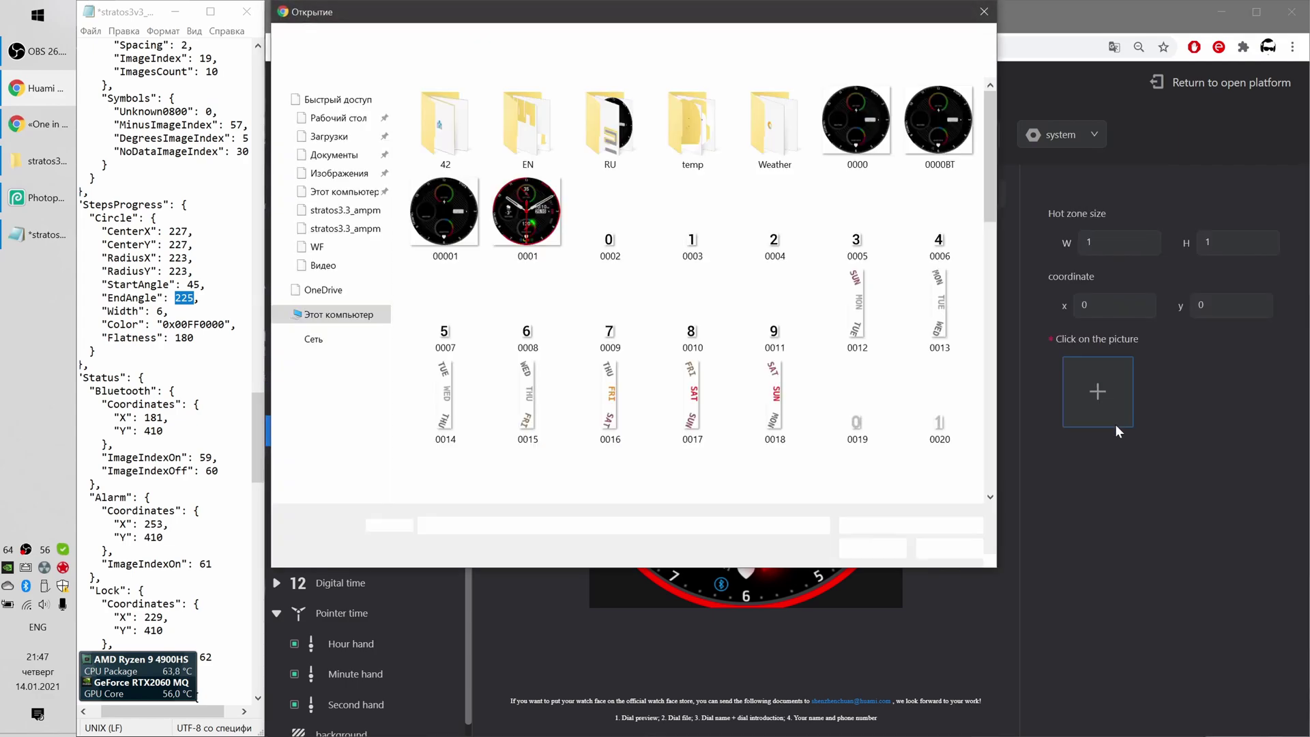
double_click(616, 248)
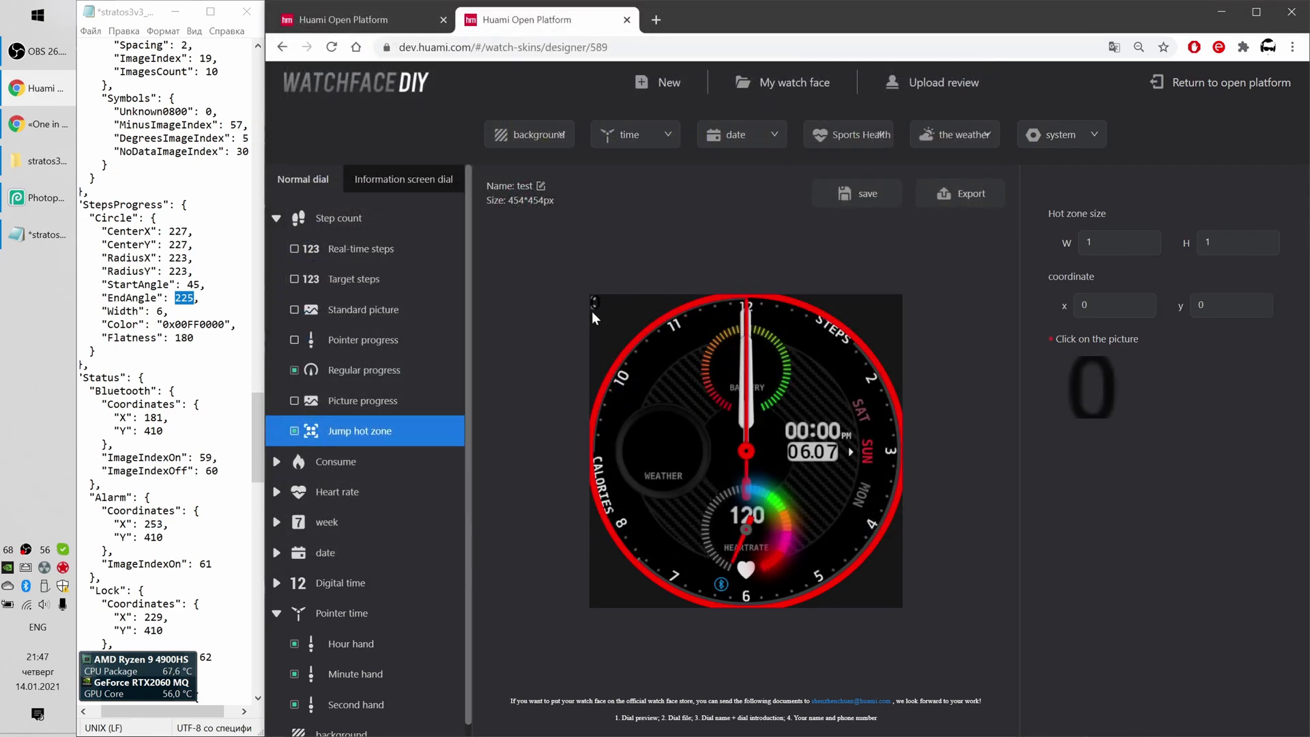
left_click(1119, 242)
type("00")
key("Tab")
type("00")
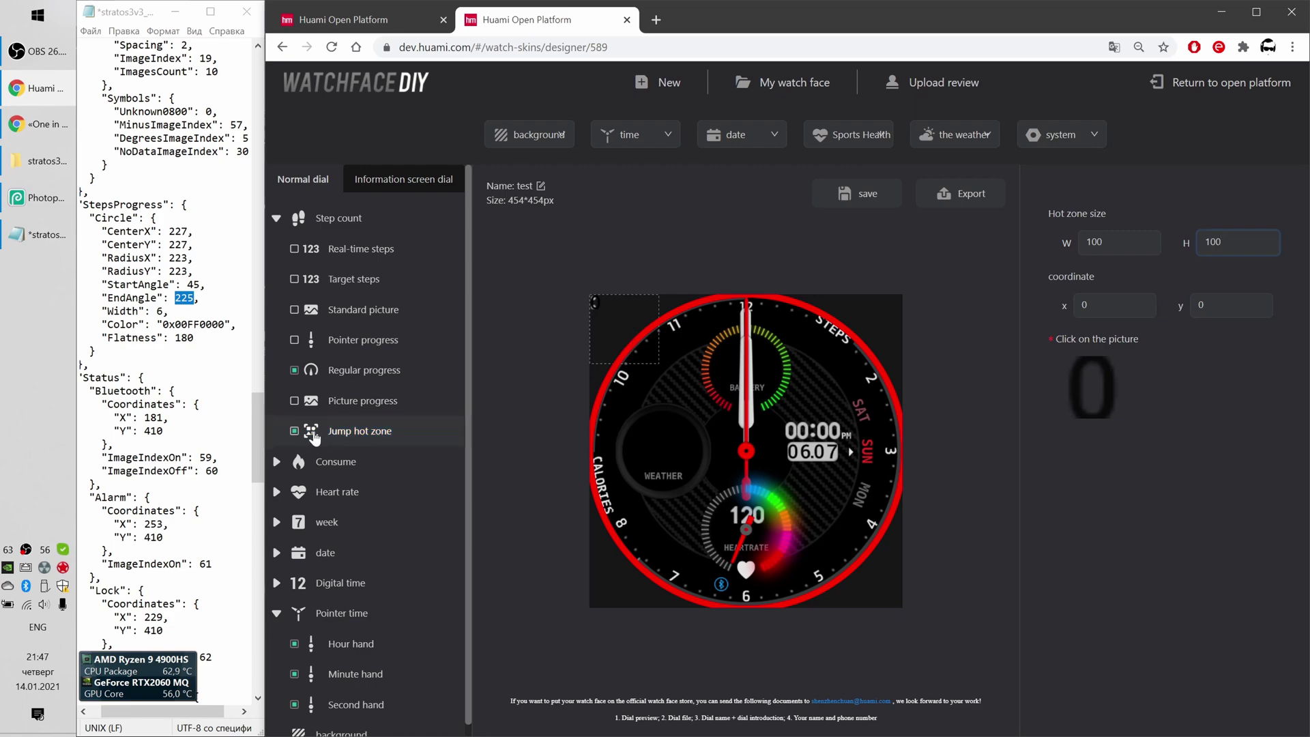
left_click(277, 219)
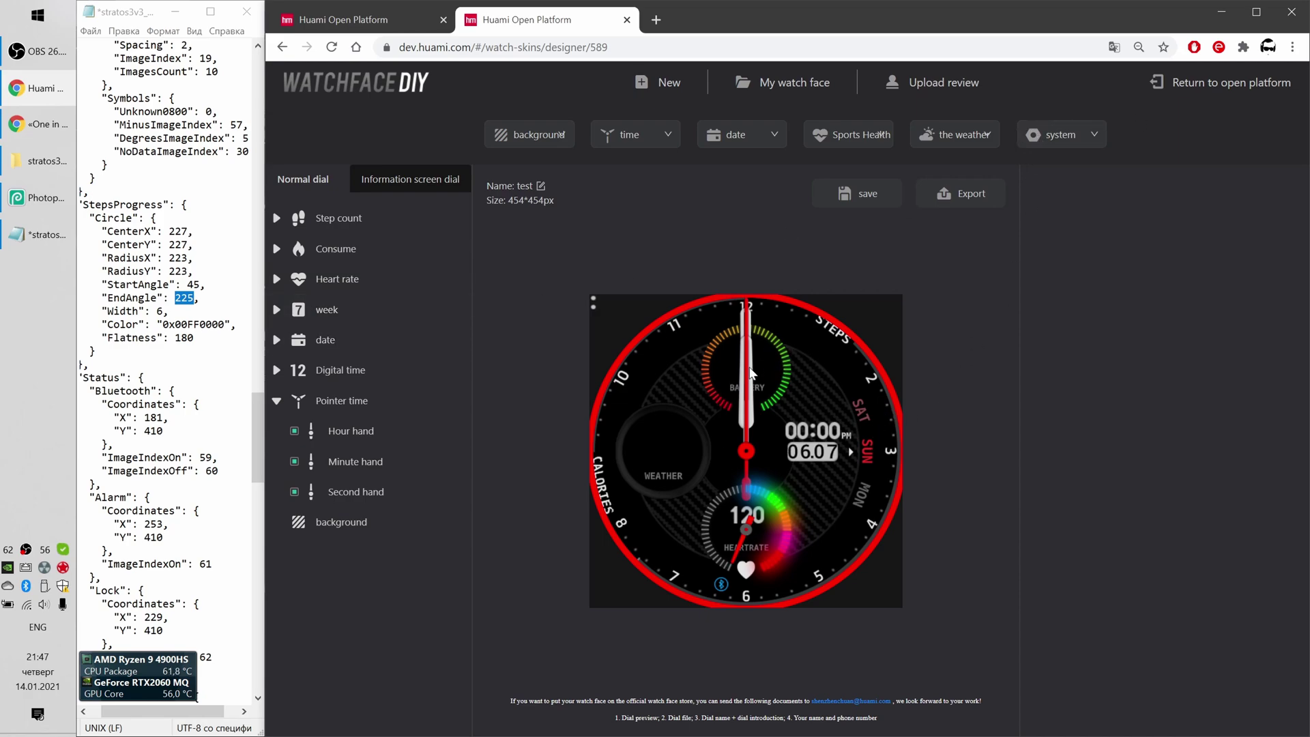
Hide the Pointer time component and add the Power component with its data enabled
mouse_move(355, 403)
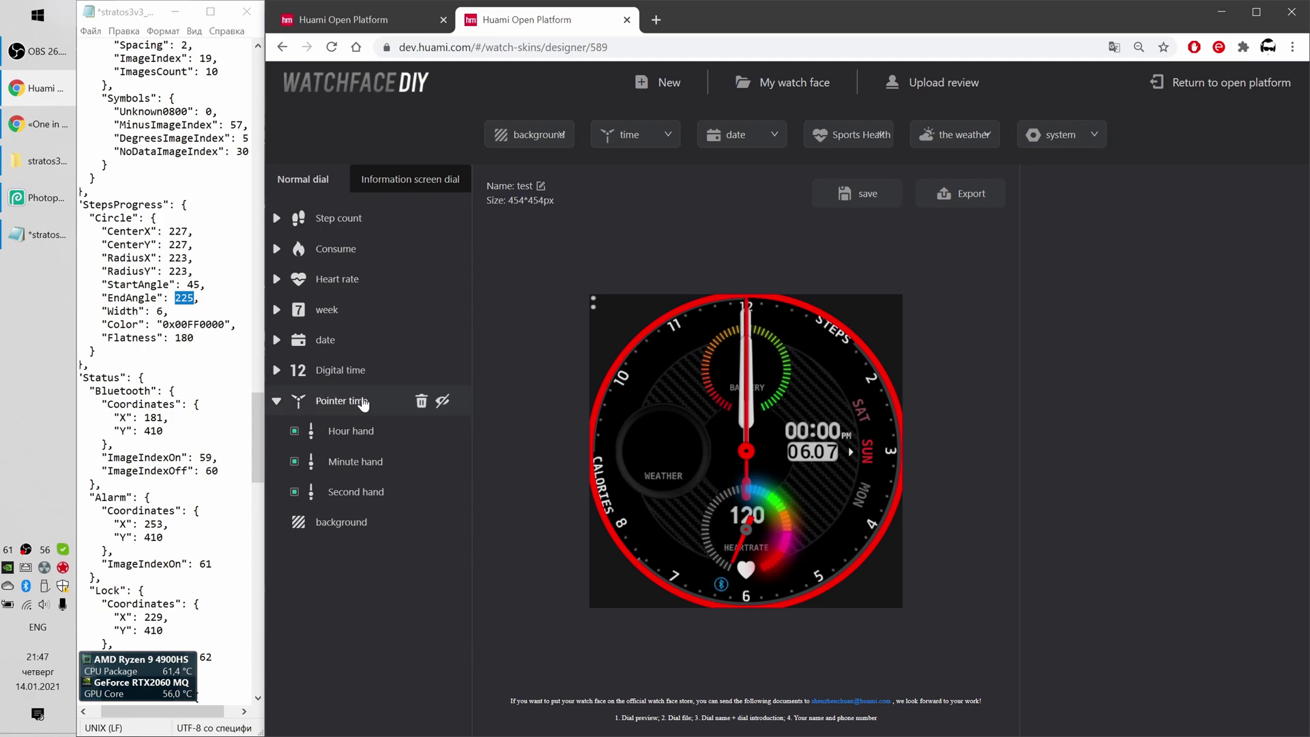
left_click(443, 403)
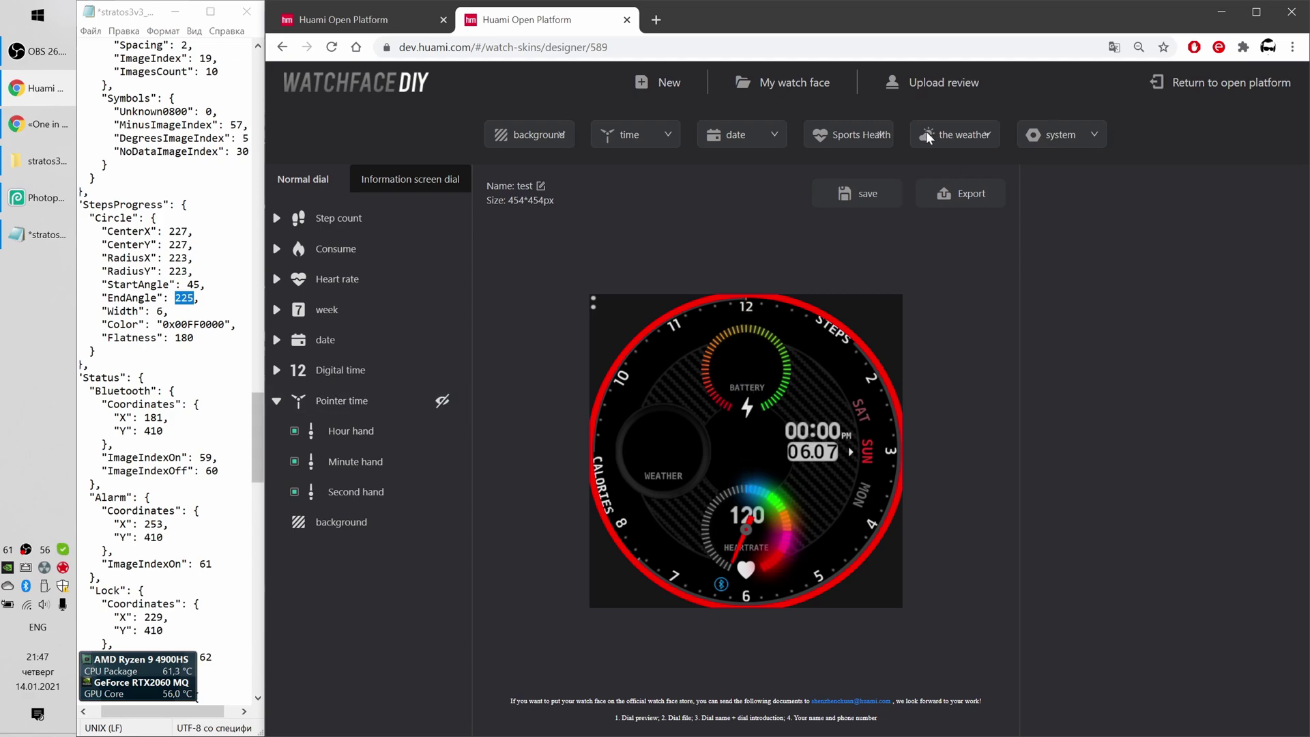
left_click(1073, 137)
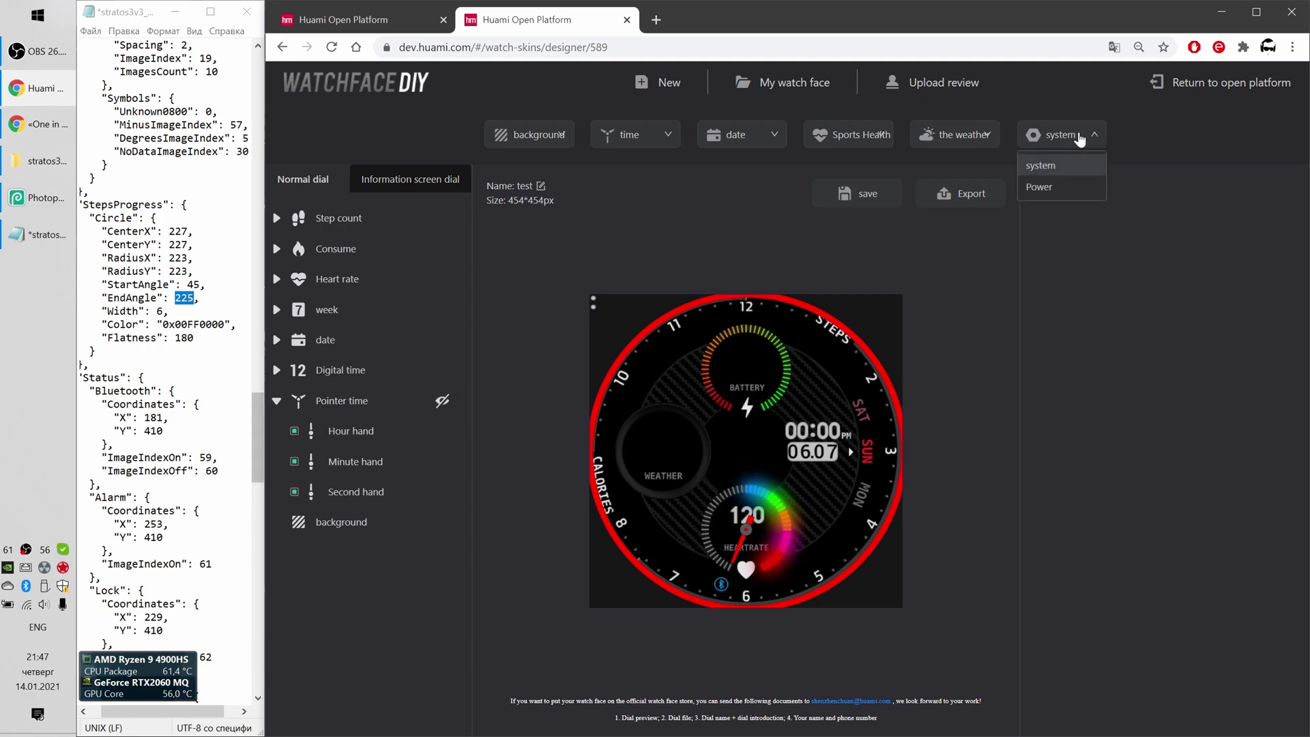
left_click(1058, 191)
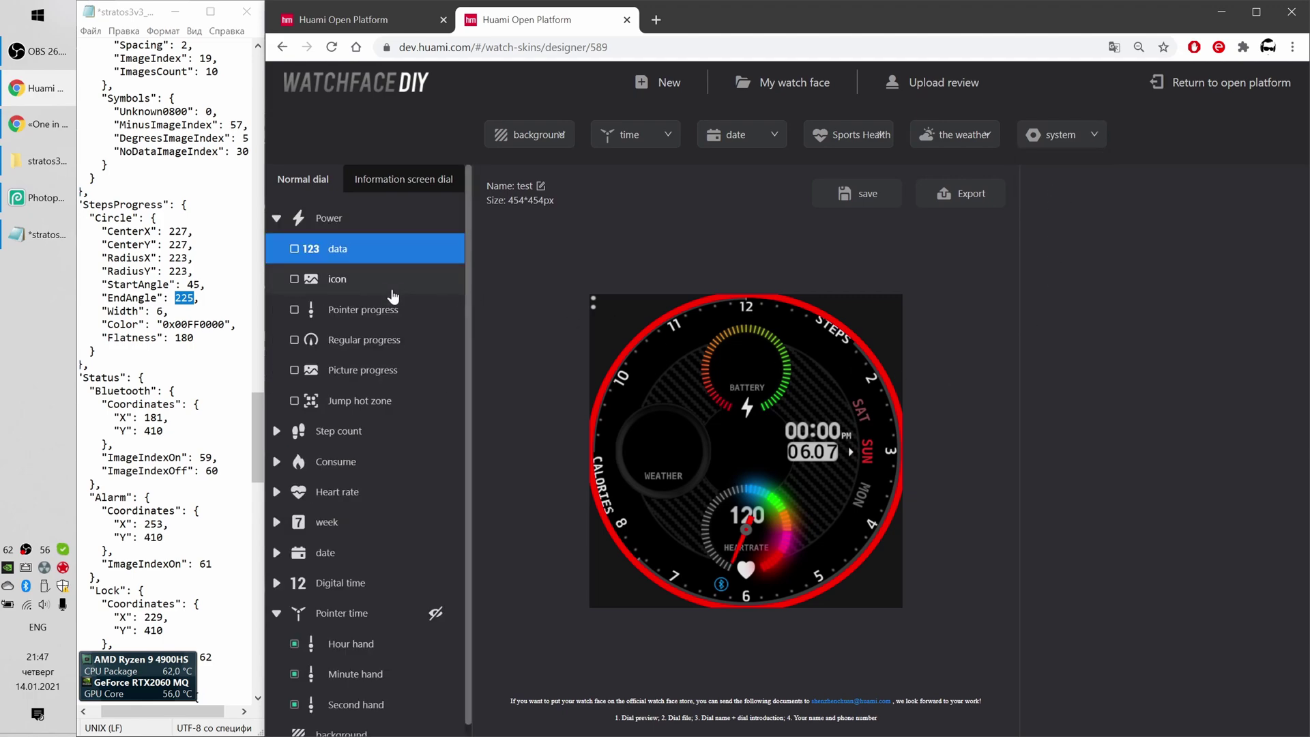
left_click(294, 250)
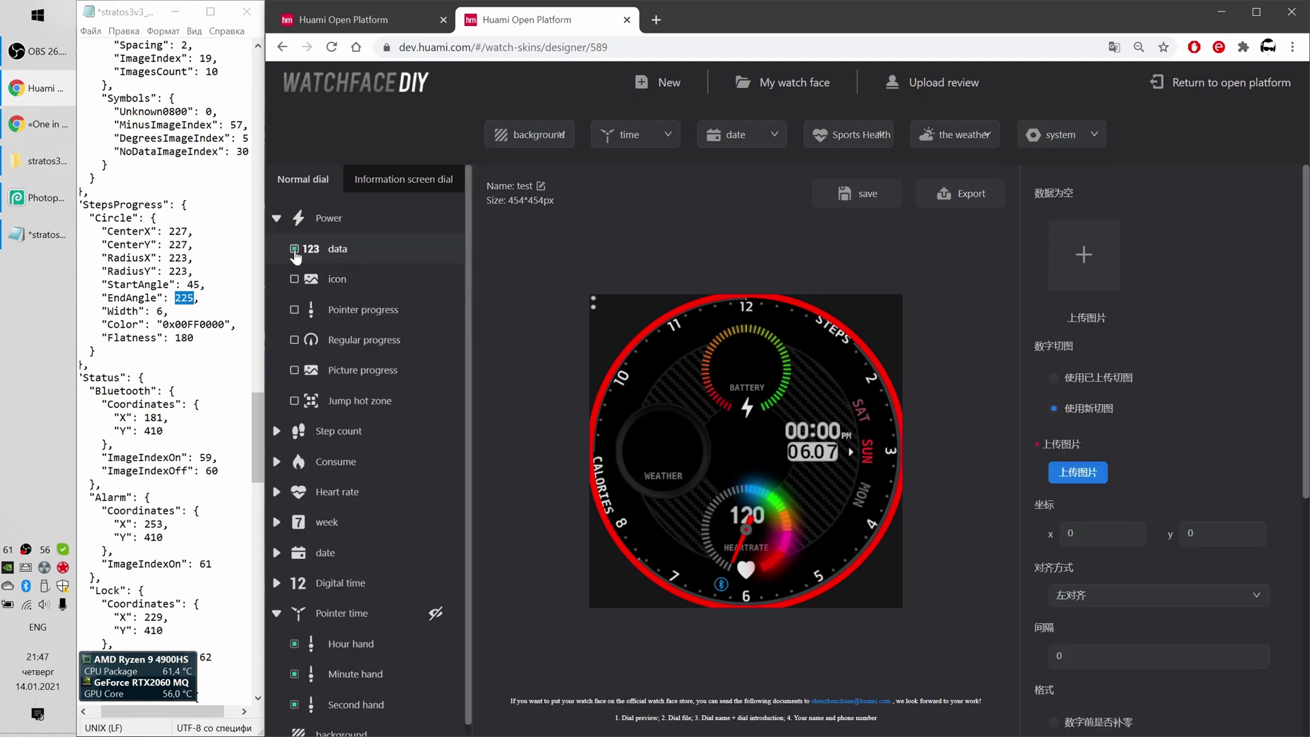
Upload images 0019 to 0028 as the digit pictures for the Power data
left_click(1078, 472)
scroll(692, 307, "down", 3)
left_click(857, 147)
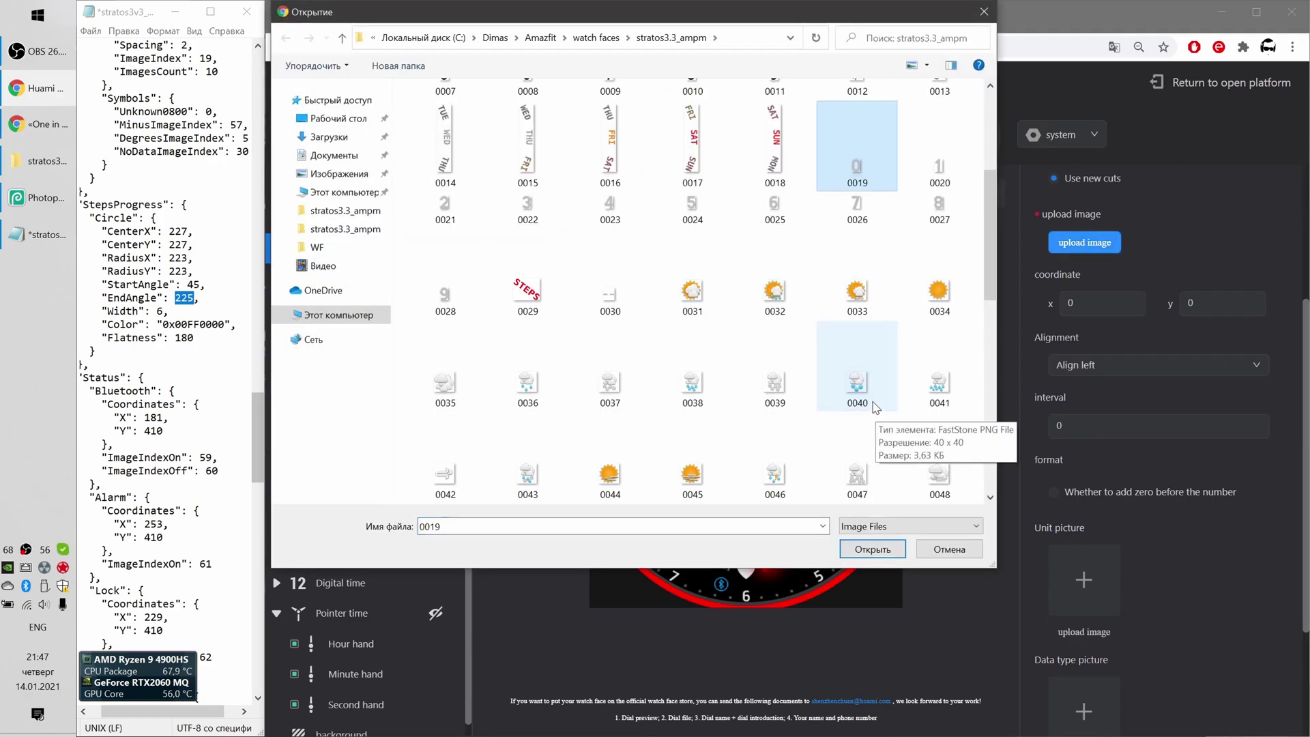
left_click(445, 294, "shift")
left_click(872, 549)
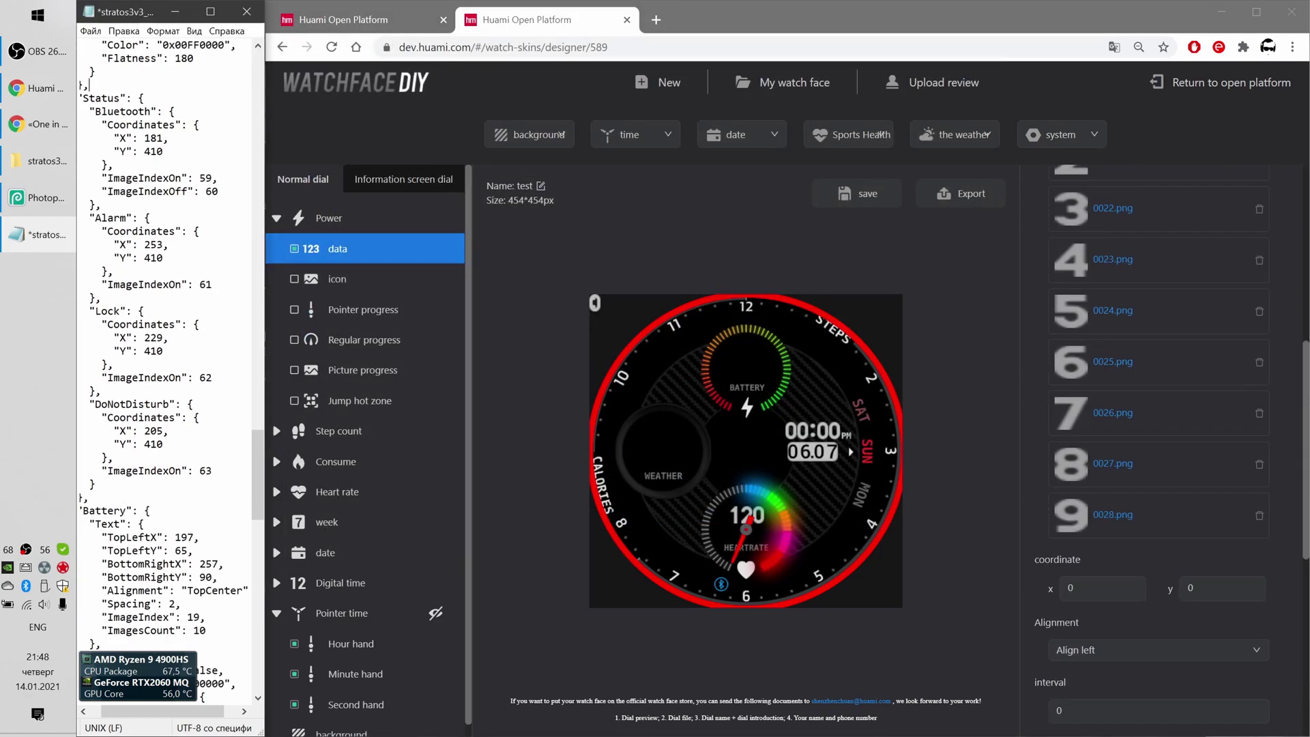
Place the Power data at x 197, y 65 with horizontally centered alignment and an interval of 1
scroll(170, 369, "down", 9)
left_click(1099, 588)
type("197")
key("Tab")
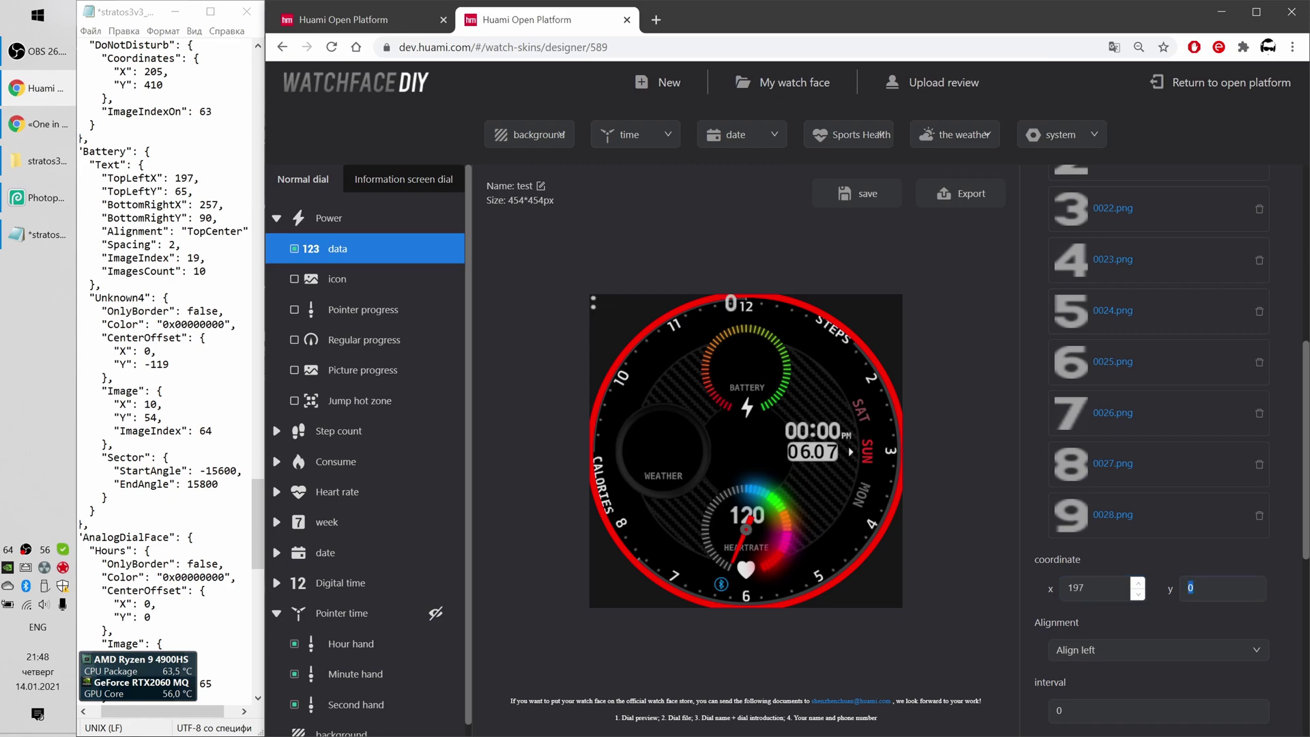
type("65")
scroll(1088, 410, "down", 5)
left_click(1088, 342)
left_click(1086, 423)
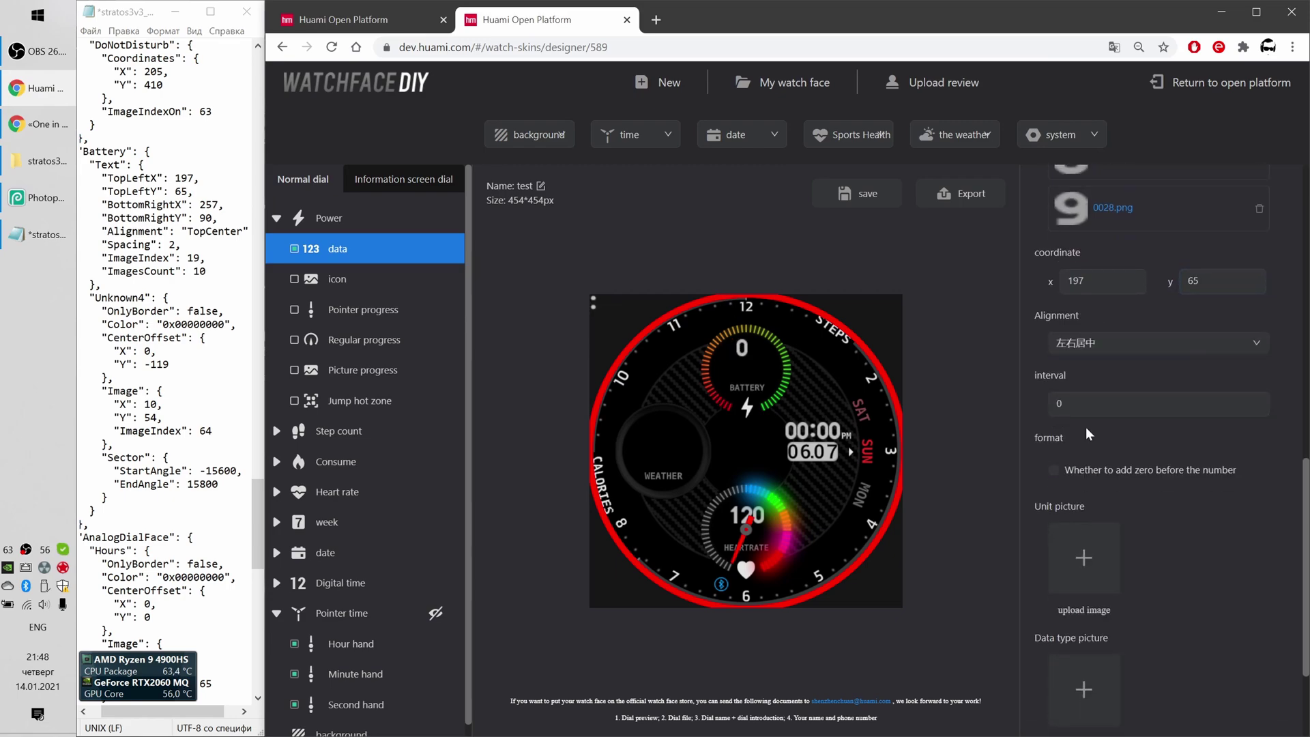
left_click(1263, 402)
scroll(1198, 494, "down", 3)
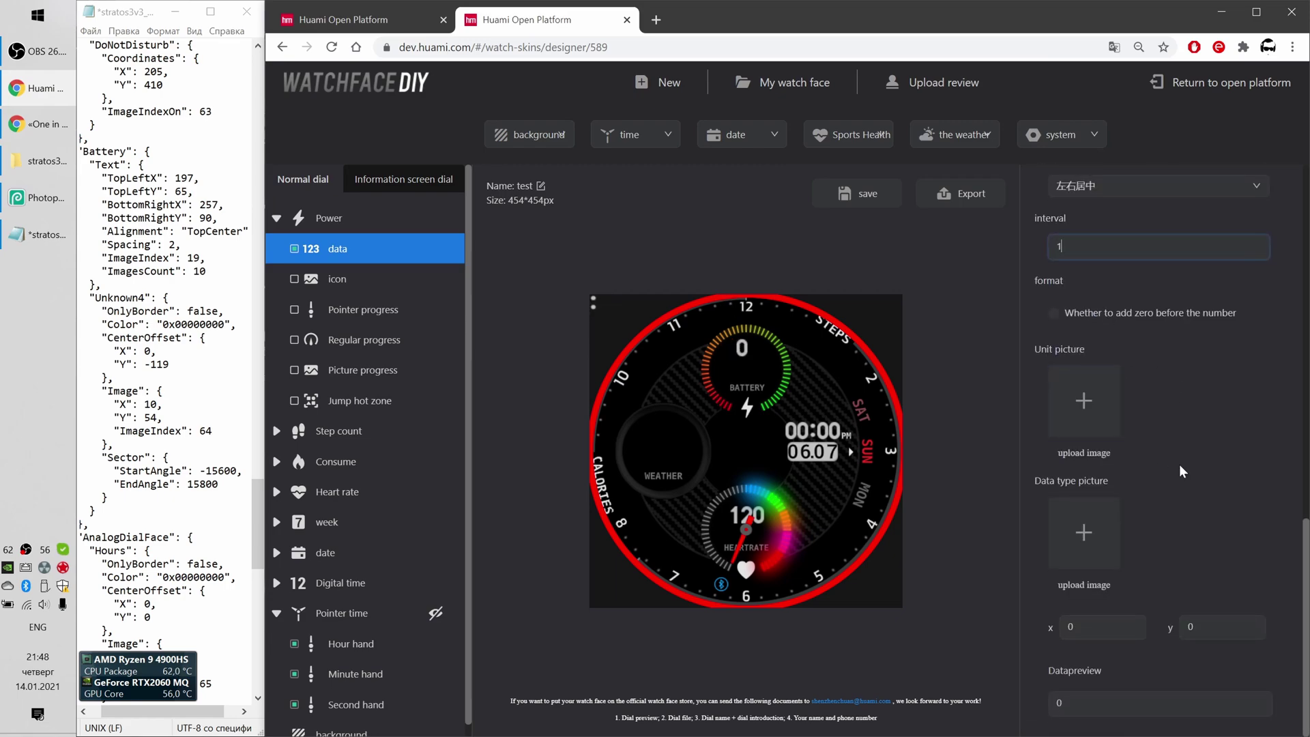
Set the Power data preview to 100 and shift the number to x 203 and slightly lower in the battery gauge
scroll(1183, 471, "up", 4)
scroll(1232, 567, "down", 4)
left_click(1160, 703)
type("100")
scroll(1160, 703, "up", 4)
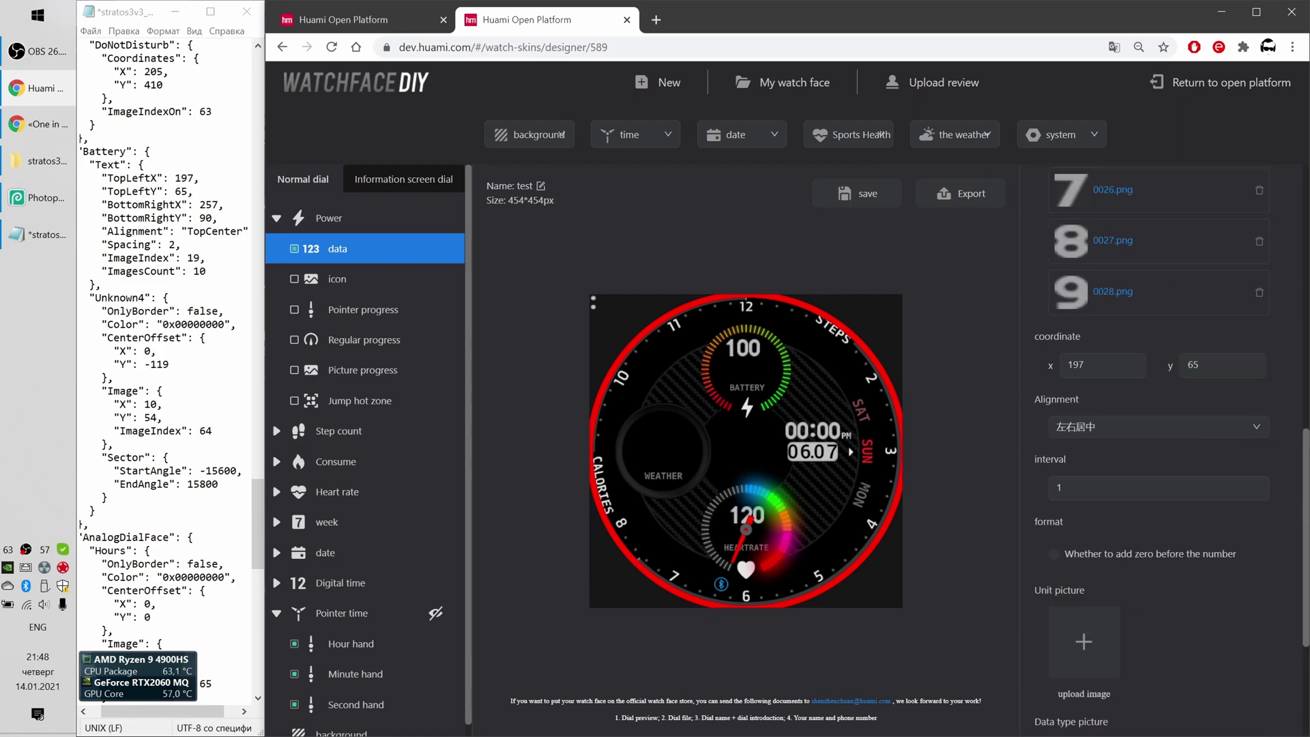
scroll(1137, 409, "up", 1)
left_click(1138, 427)
left_click(1259, 424)
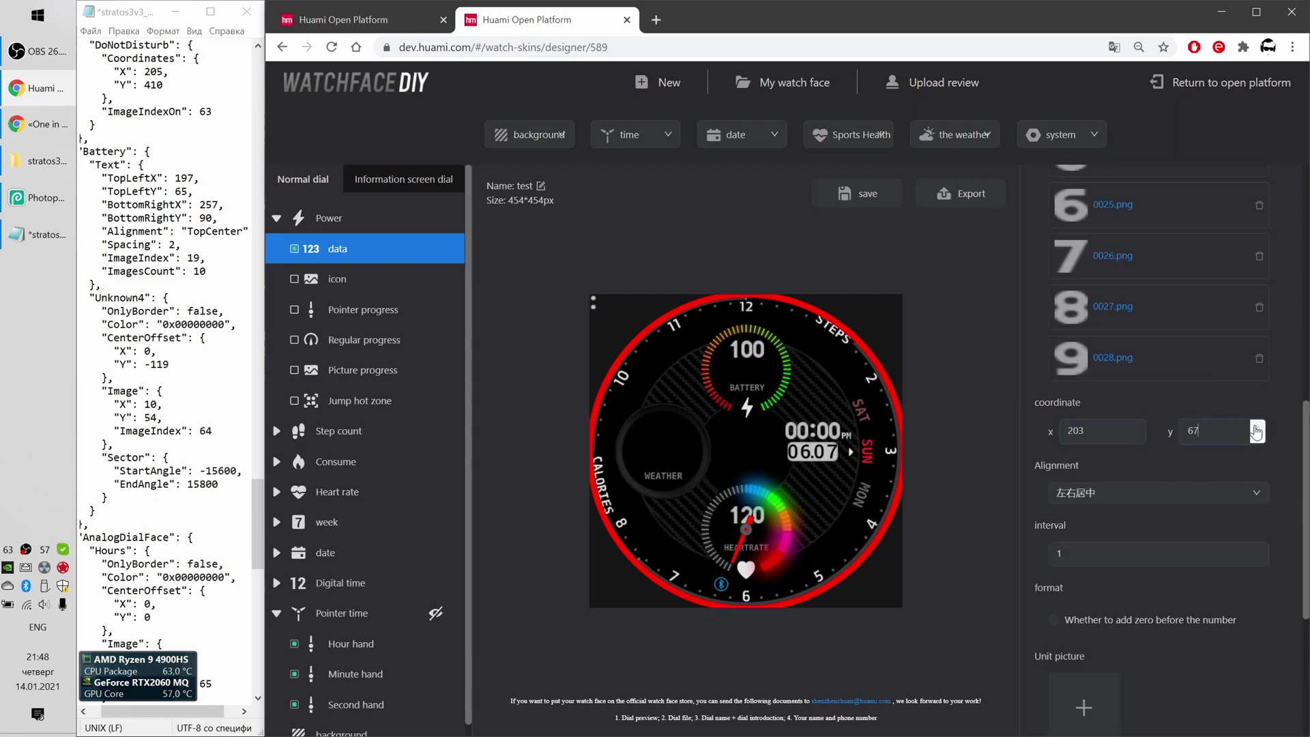
Test the Power data preview with values just below and above 100, and set it to 146
scroll(1275, 493, "down", 5)
left_click(1263, 711)
left_click(1263, 711)
left_click(1263, 711)
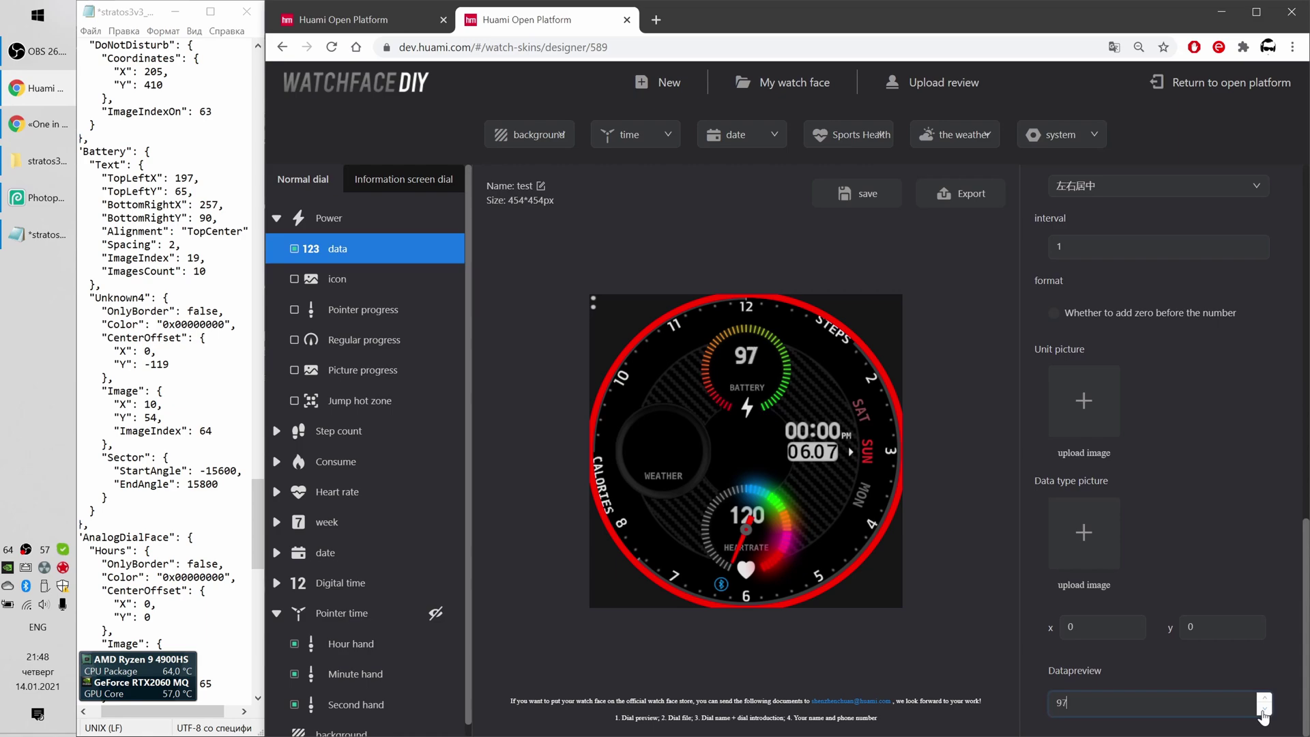
left_click(1264, 702)
left_click(1263, 703)
left_click(1263, 702)
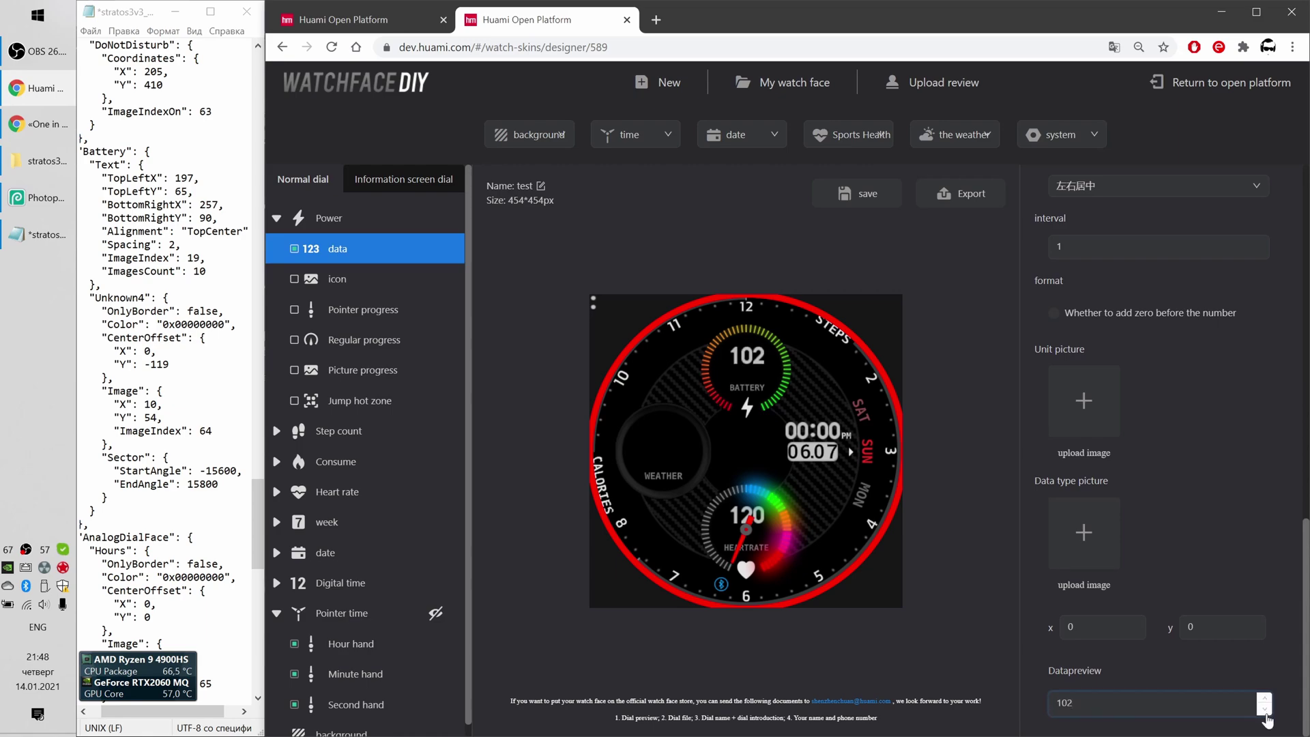
left_click(1263, 703)
left_click(1263, 702)
left_click(1263, 703)
left_click(1263, 703)
key("BackSpace")
key("BackSpace")
type("46")
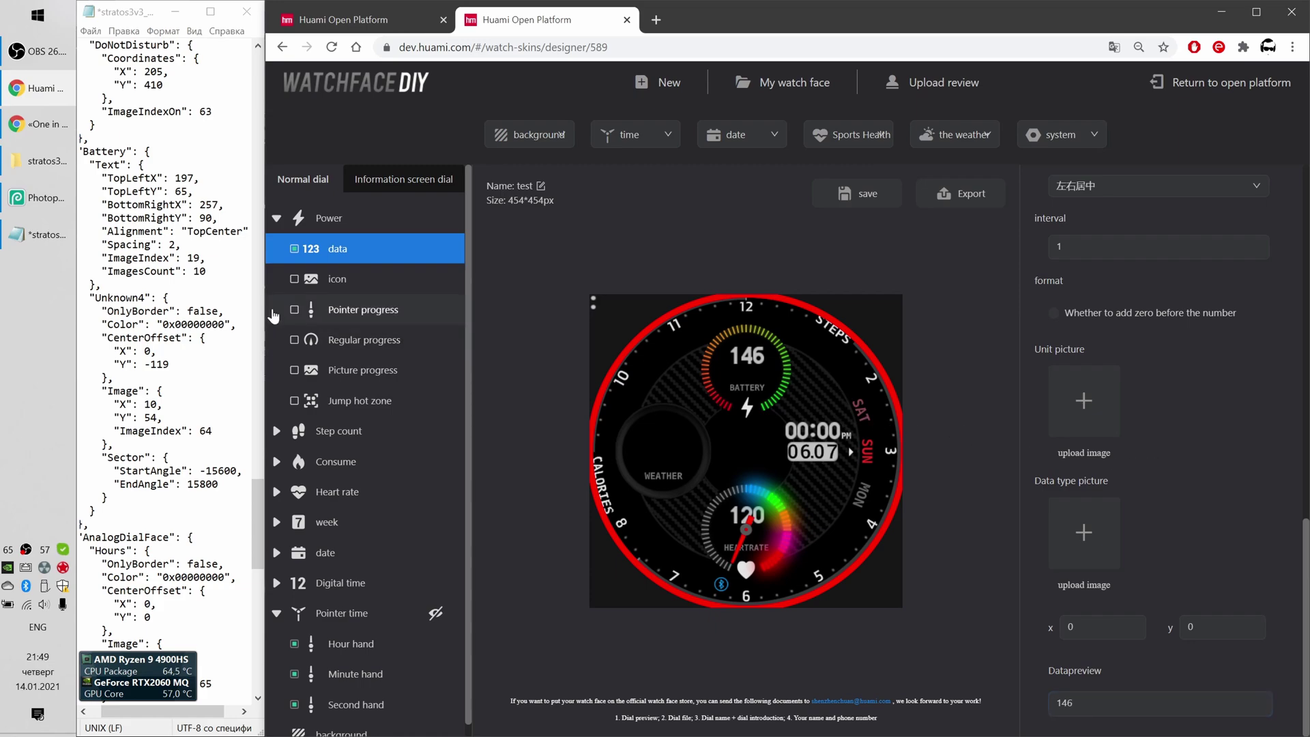
Enable the Power component's pointer progress and upload the short red hand as its pointer picture
left_click(295, 316)
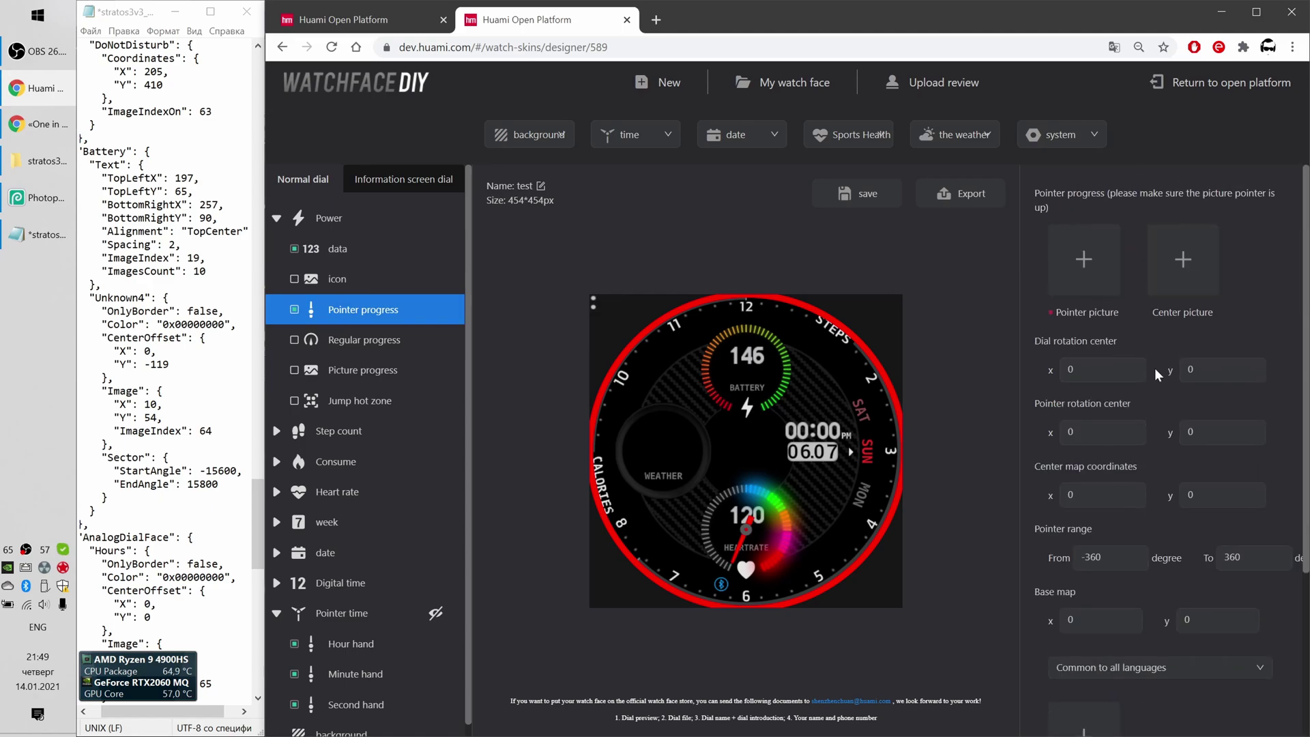
left_click(1083, 259)
double_click(703, 294)
Set the battery pointer's dial rotation center to x 227, y 113 and its pointer rotation center to x 10, y 54
left_click(1102, 369)
type("227")
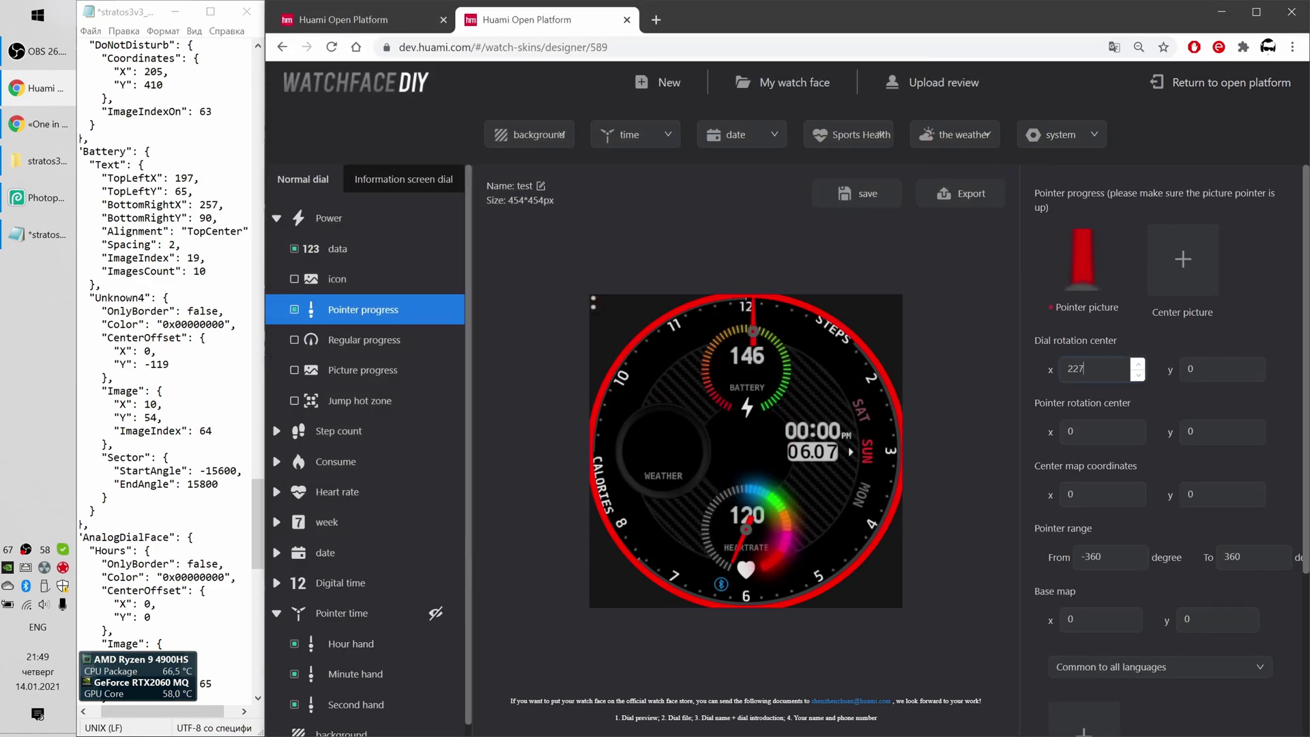
left_click(1221, 369)
type("113")
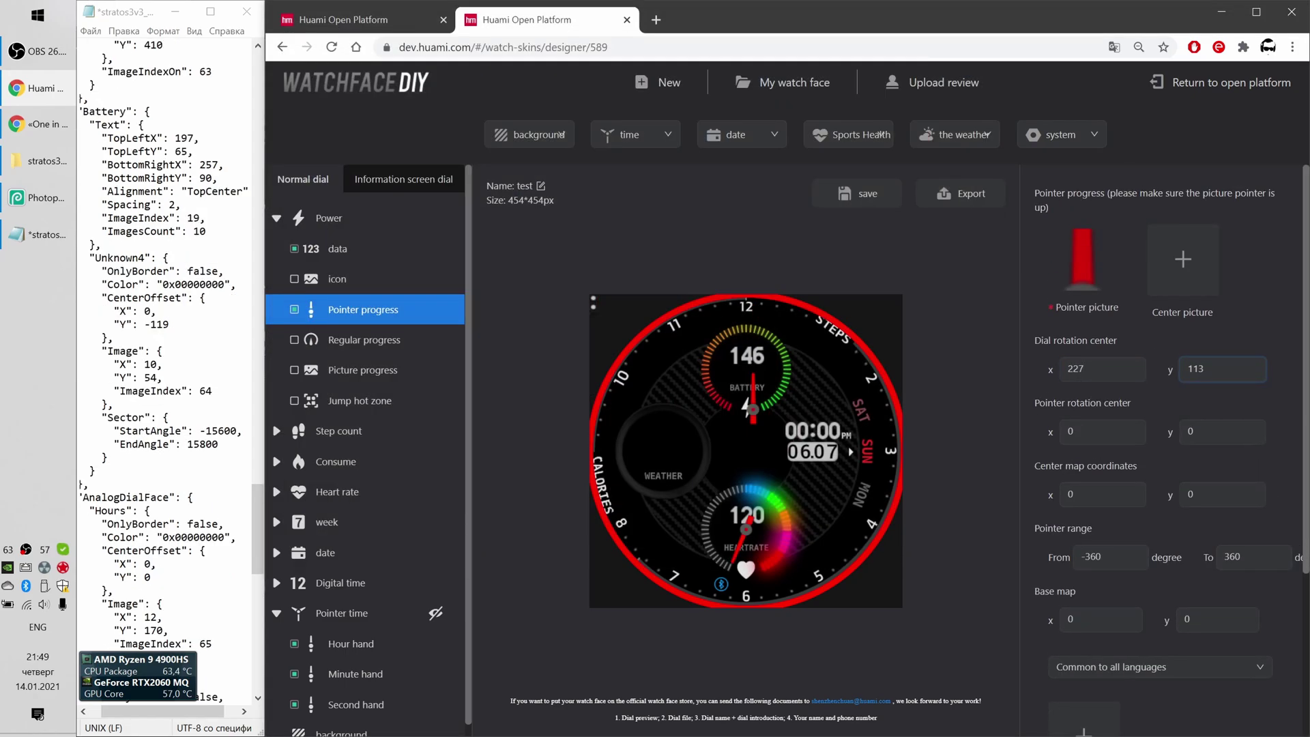
left_click(1099, 431)
type("10")
key("Tab")
type("54")
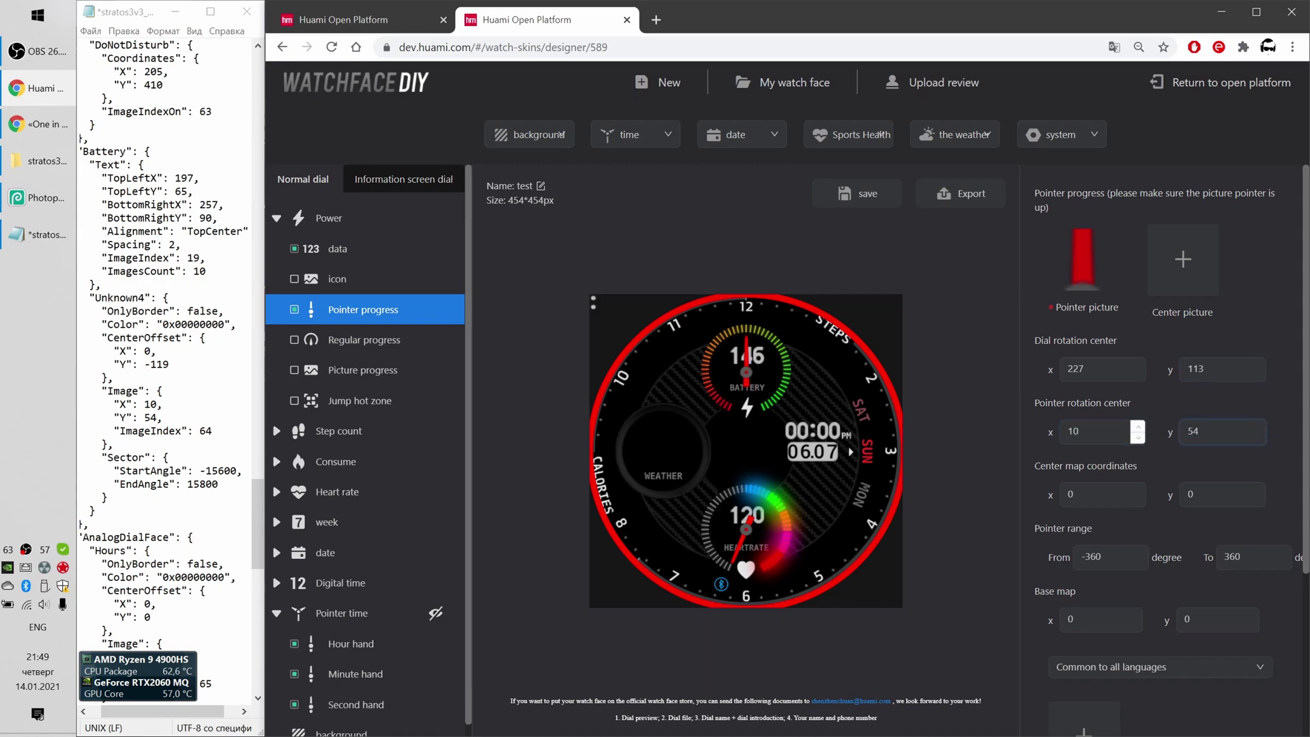
Set the battery pointer's range from -156 to 158 degrees, taking the start angle from the configuration file
scroll(1162, 431, "down", 3)
left_click(1153, 703)
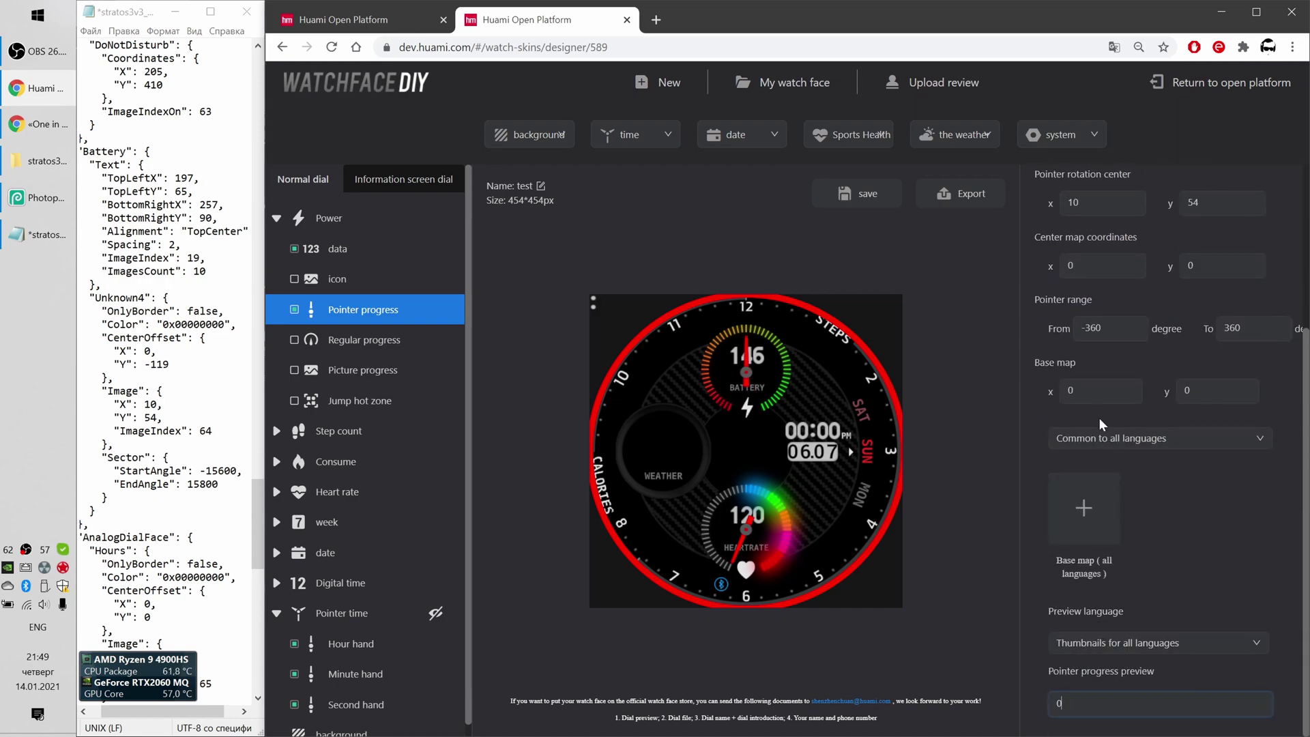
scroll(1098, 418, "up", 1)
key("alt+Tab")
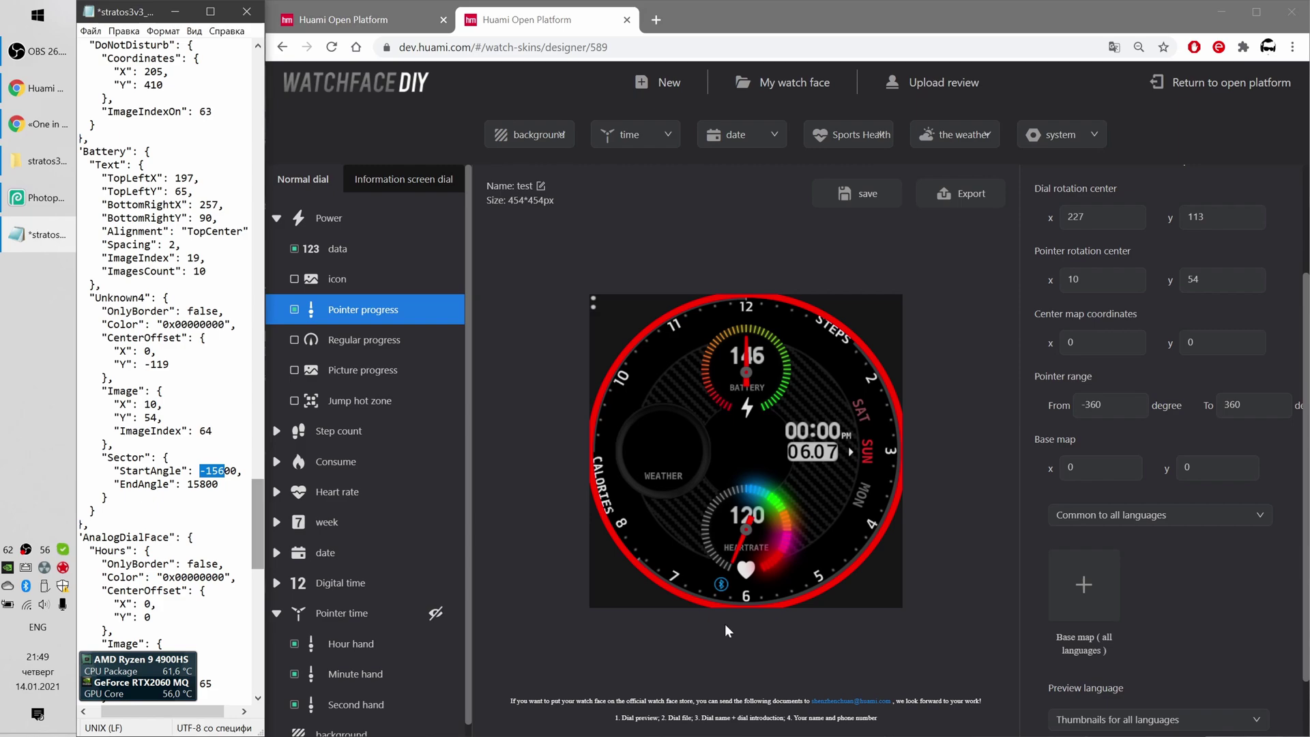
key("ctrl+c")
key("alt+Tab")
key("ctrl+v")
key("Tab")
type("1")
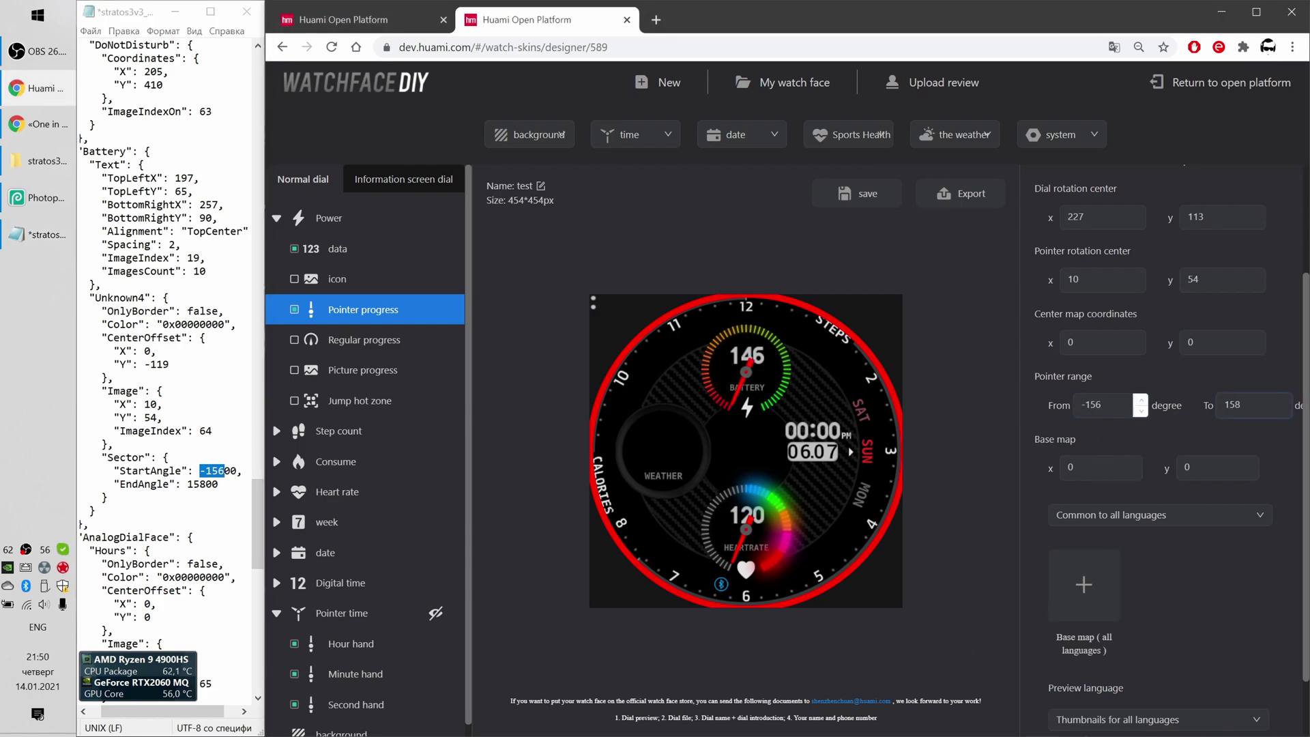
Set the battery pointer's progress preview to 100 and collapse the Power group
key("Tab")
type("1")
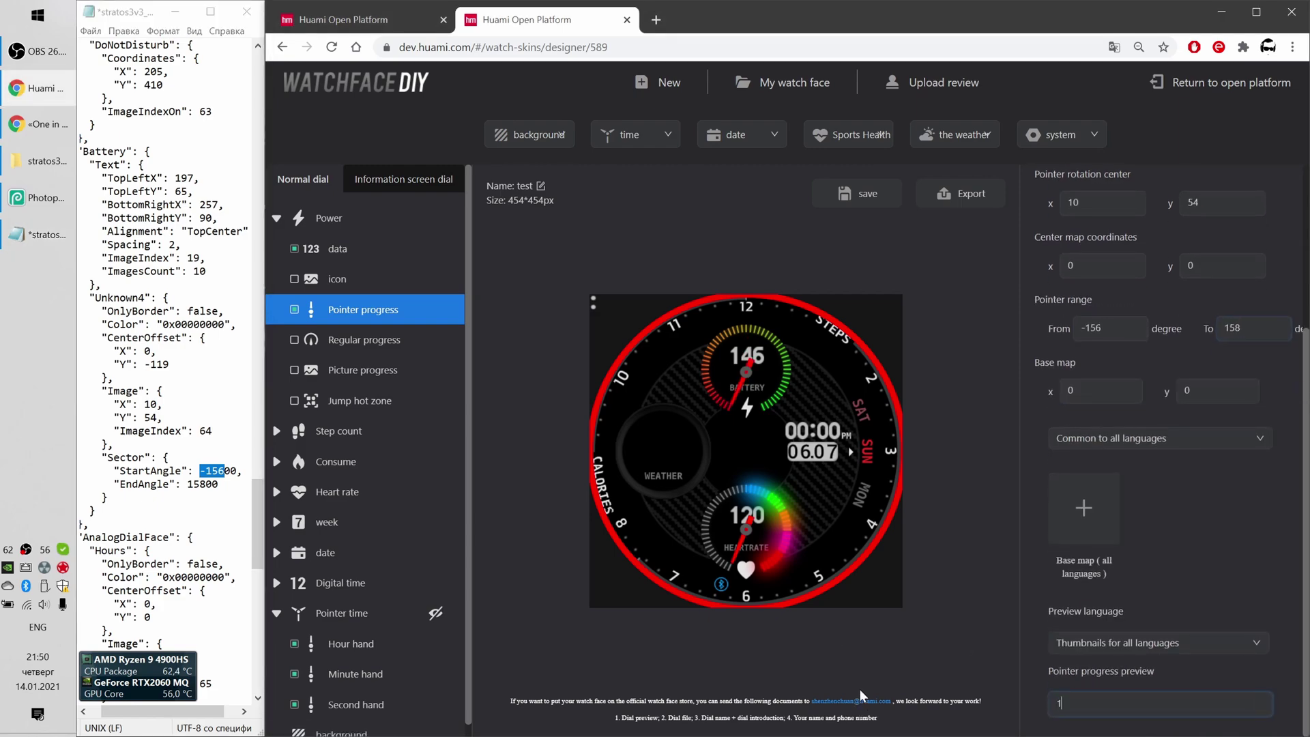
type("00")
left_click(1249, 528)
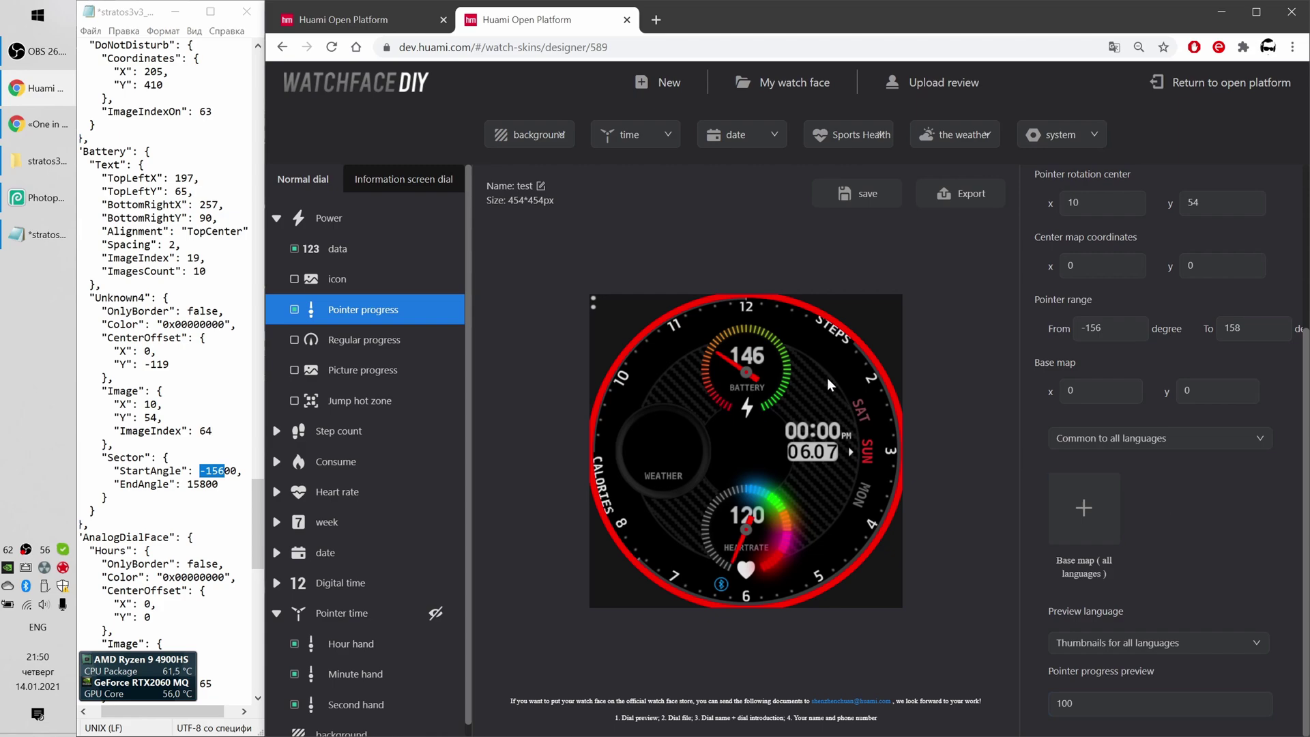
left_click(276, 217)
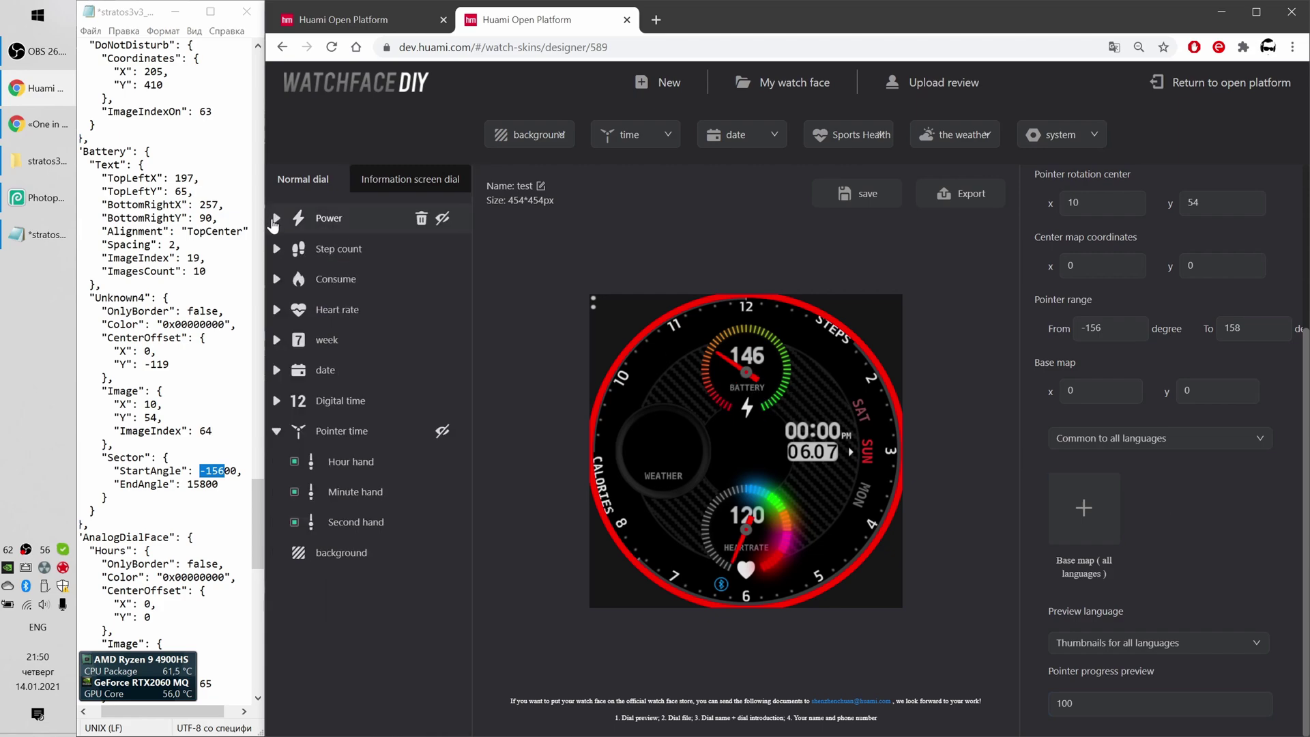
Show the pointer time hands again and add the system component with Do not disturb, Bluetooth, Lock screen and Alarm clock enabled
left_click(442, 431)
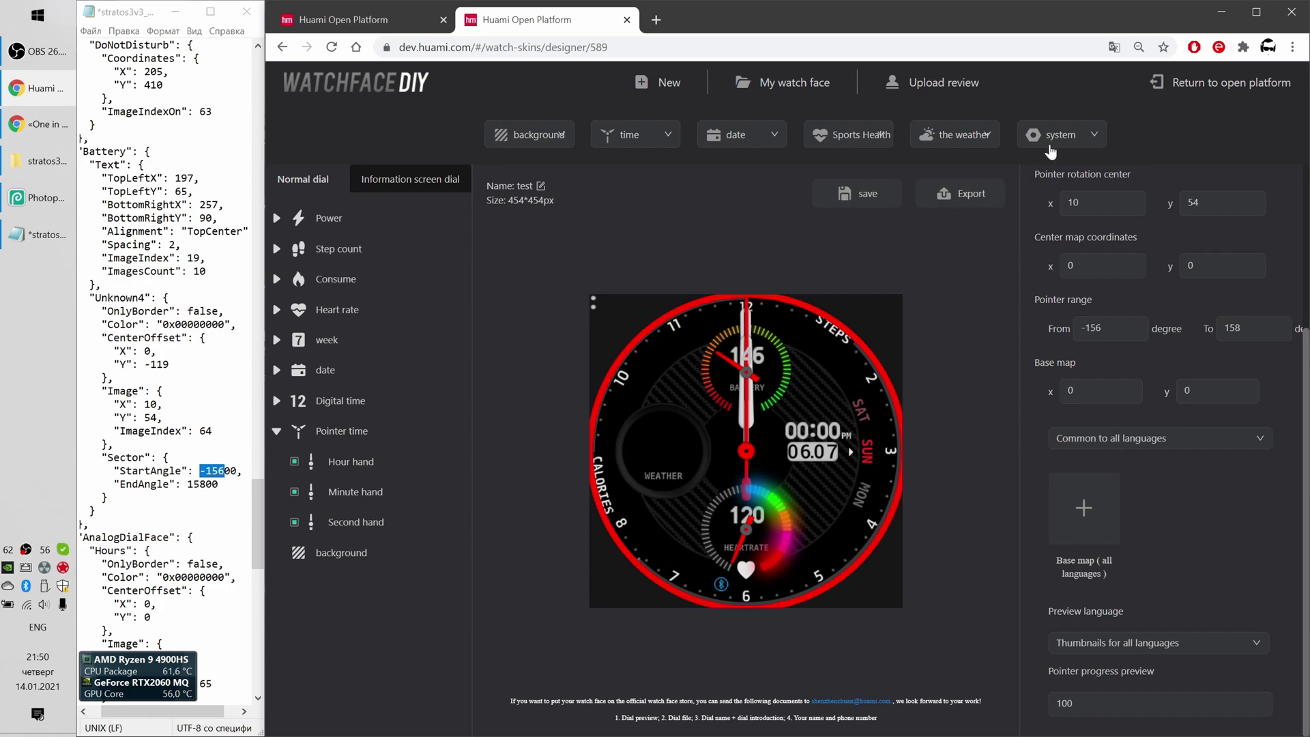
left_click(1093, 137)
left_click(1040, 167)
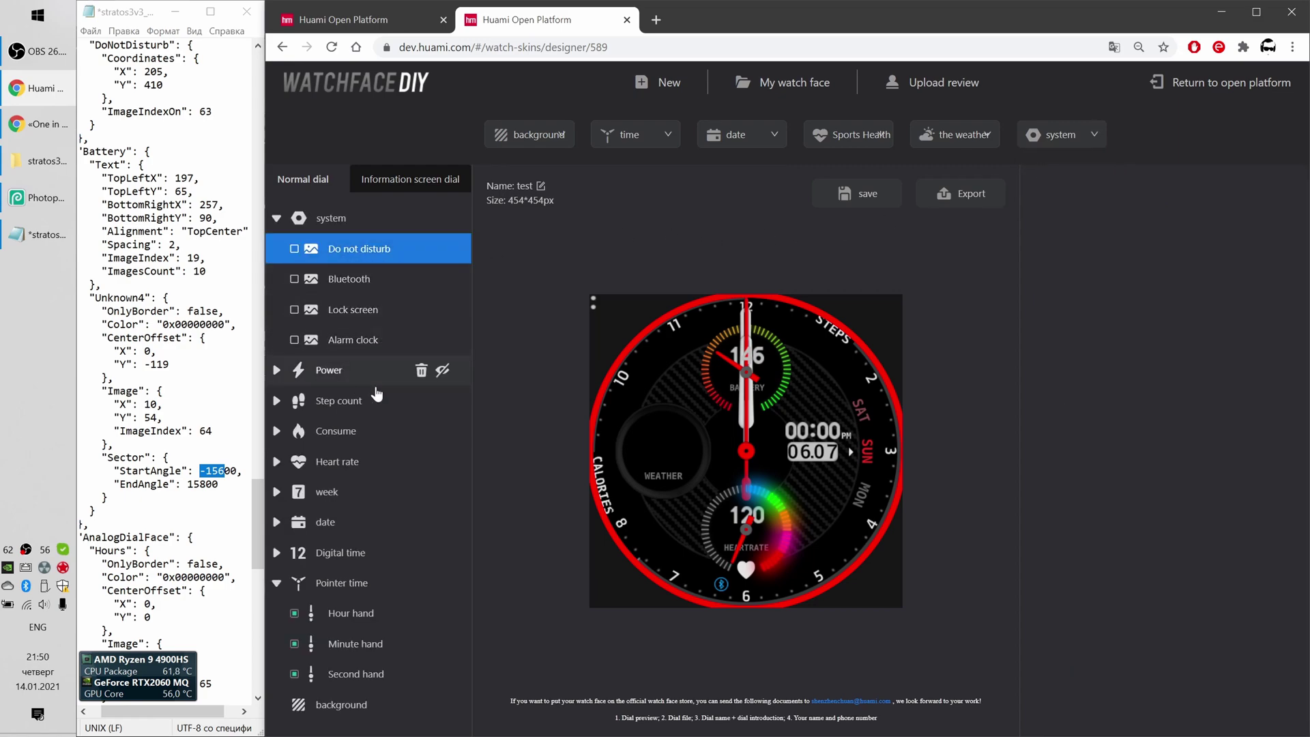
left_click(287, 258)
left_click(294, 250)
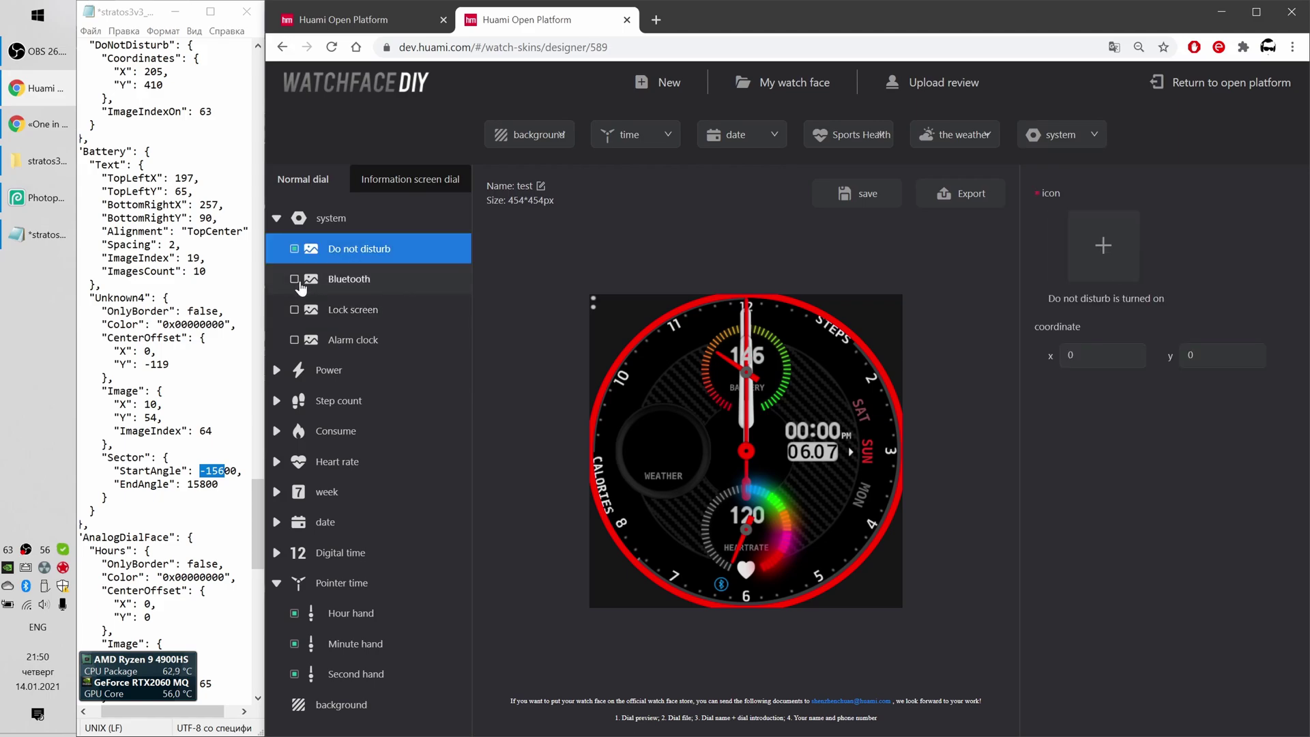
left_click(294, 279)
left_click(294, 309)
left_click(295, 340)
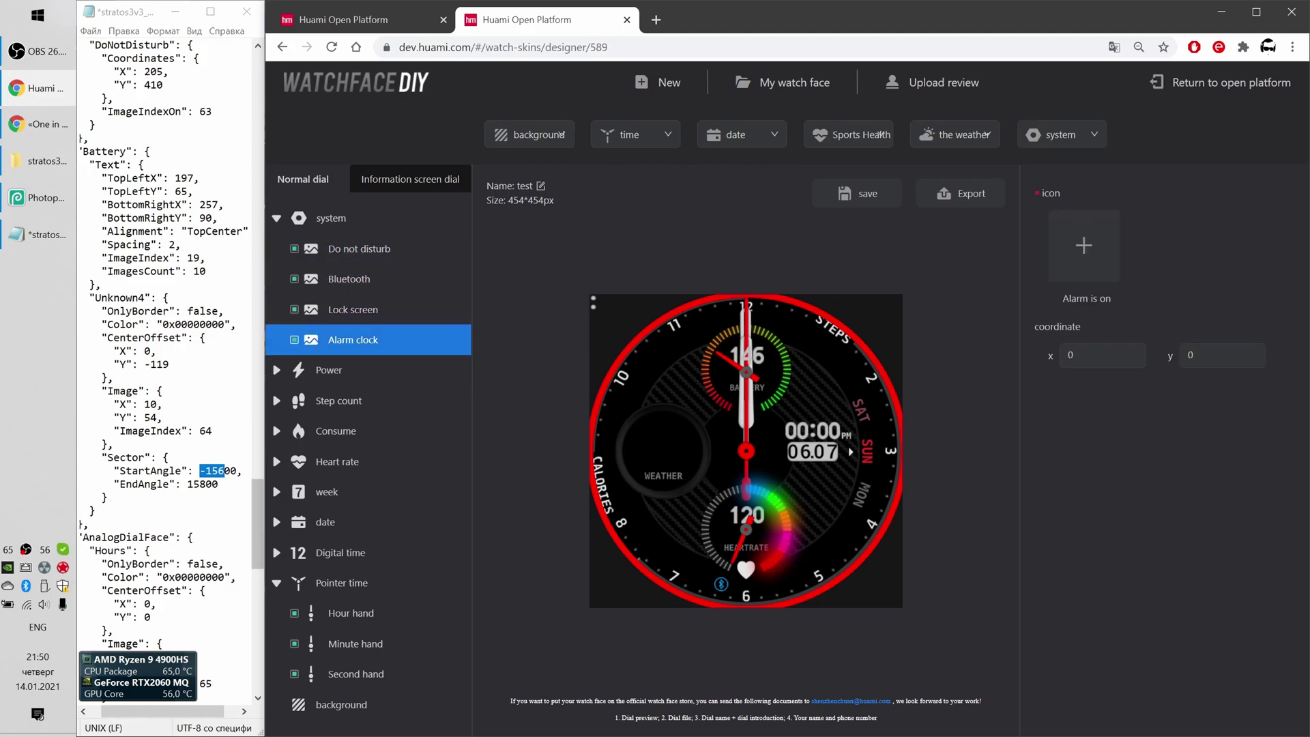
Upload the yellow moon as the Do not disturb icon and set its coordinates to x 205, y 410 from the configuration file
left_click_drag(258, 524, 258, 460)
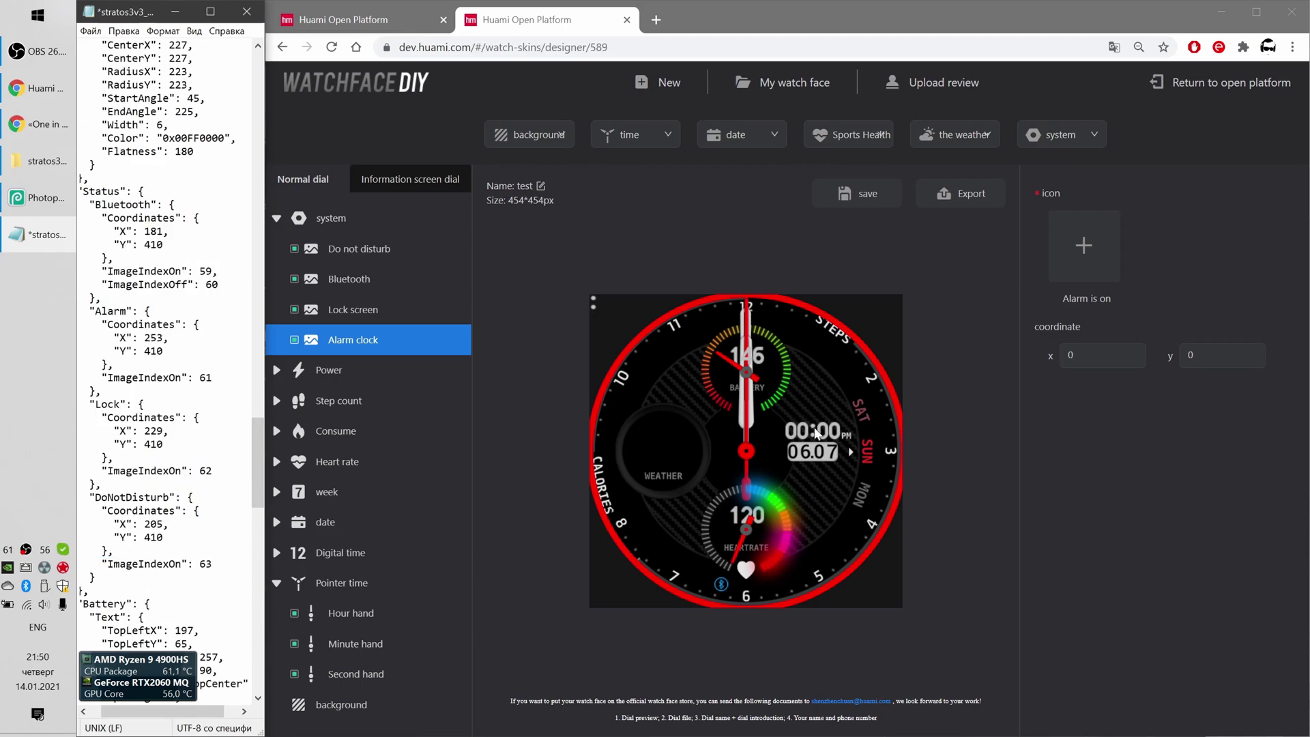
left_click(359, 249)
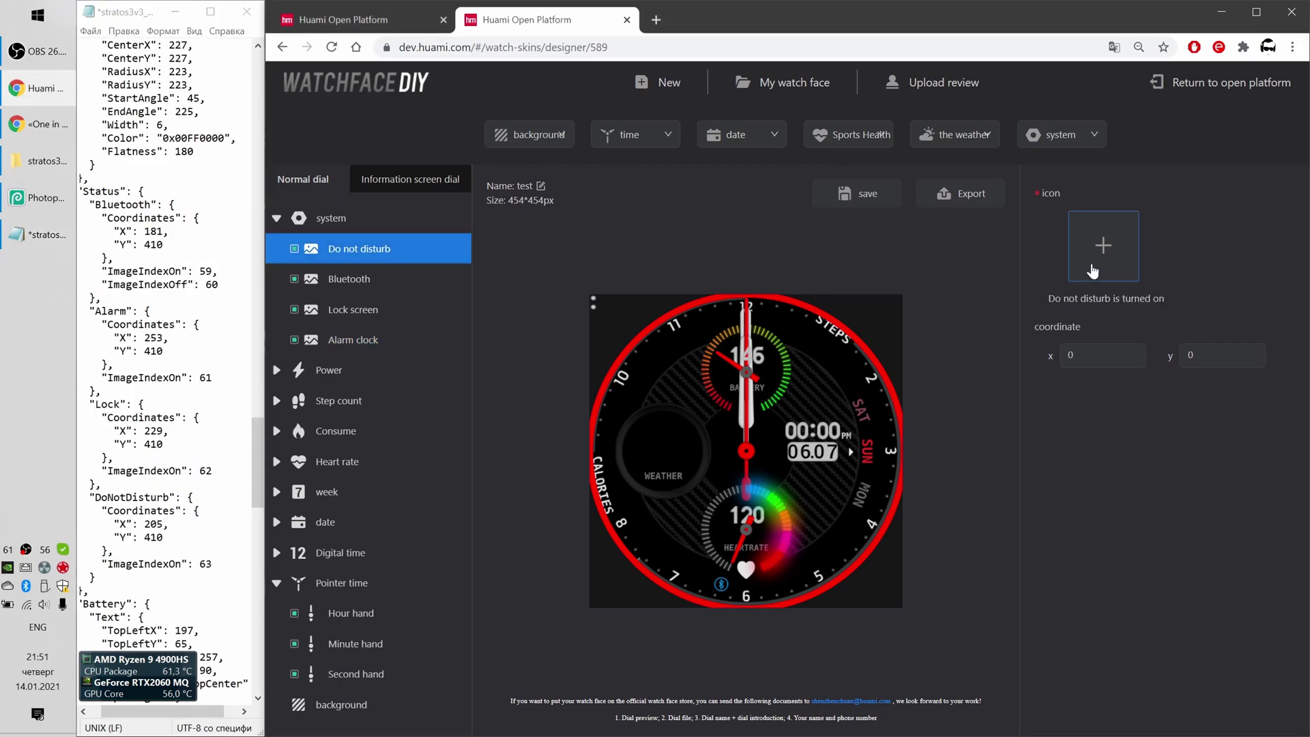
left_click(1103, 245)
double_click(609, 179)
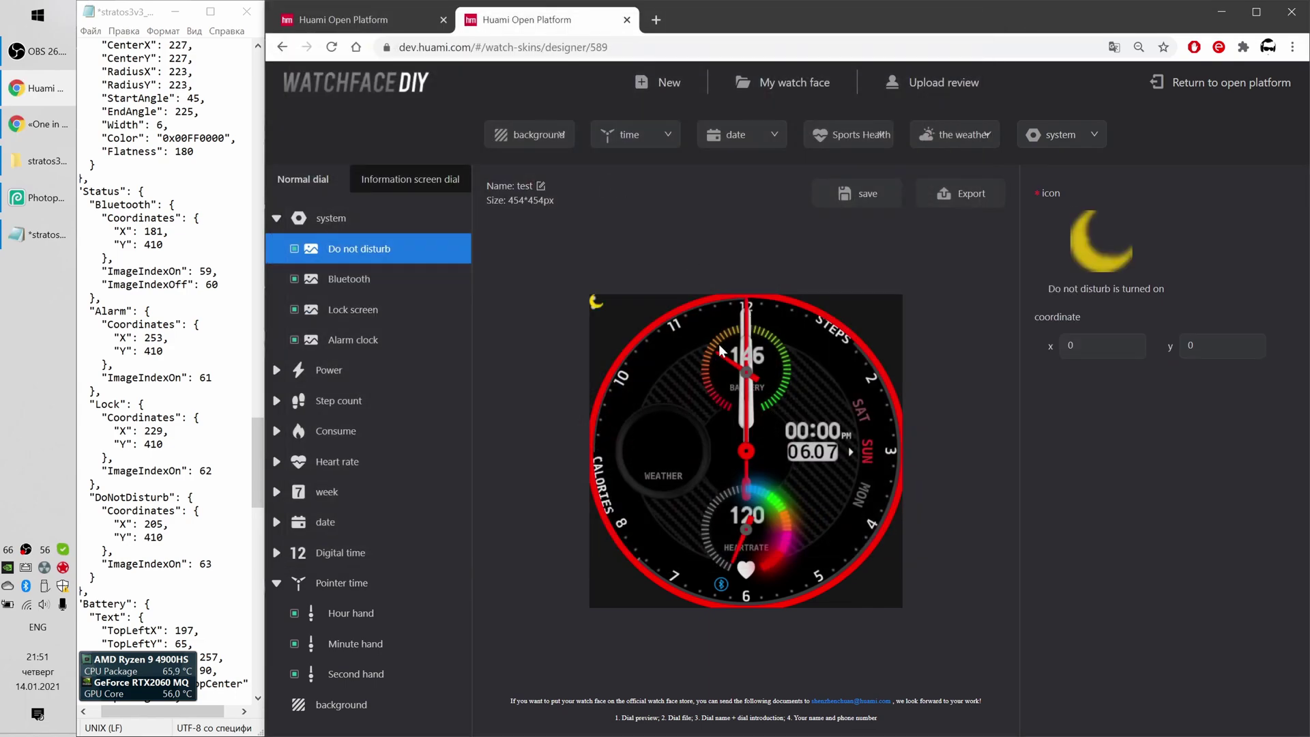
double_click(1092, 345)
type("205")
key("Tab")
type("410")
Upload the red image 0060 (2) as the Bluetooth not connected icon and set its coordinates to x 181, y 410
left_click(349, 279)
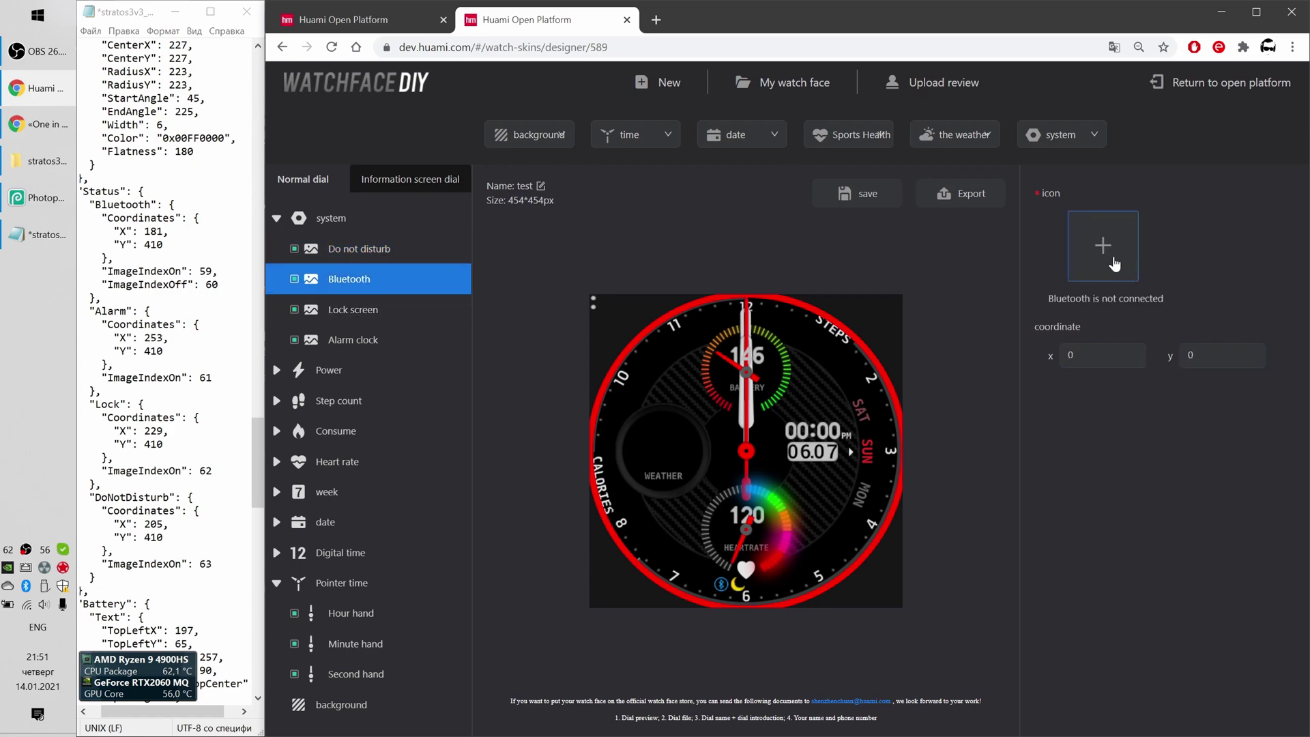
left_click_drag(1061, 298, 1174, 301)
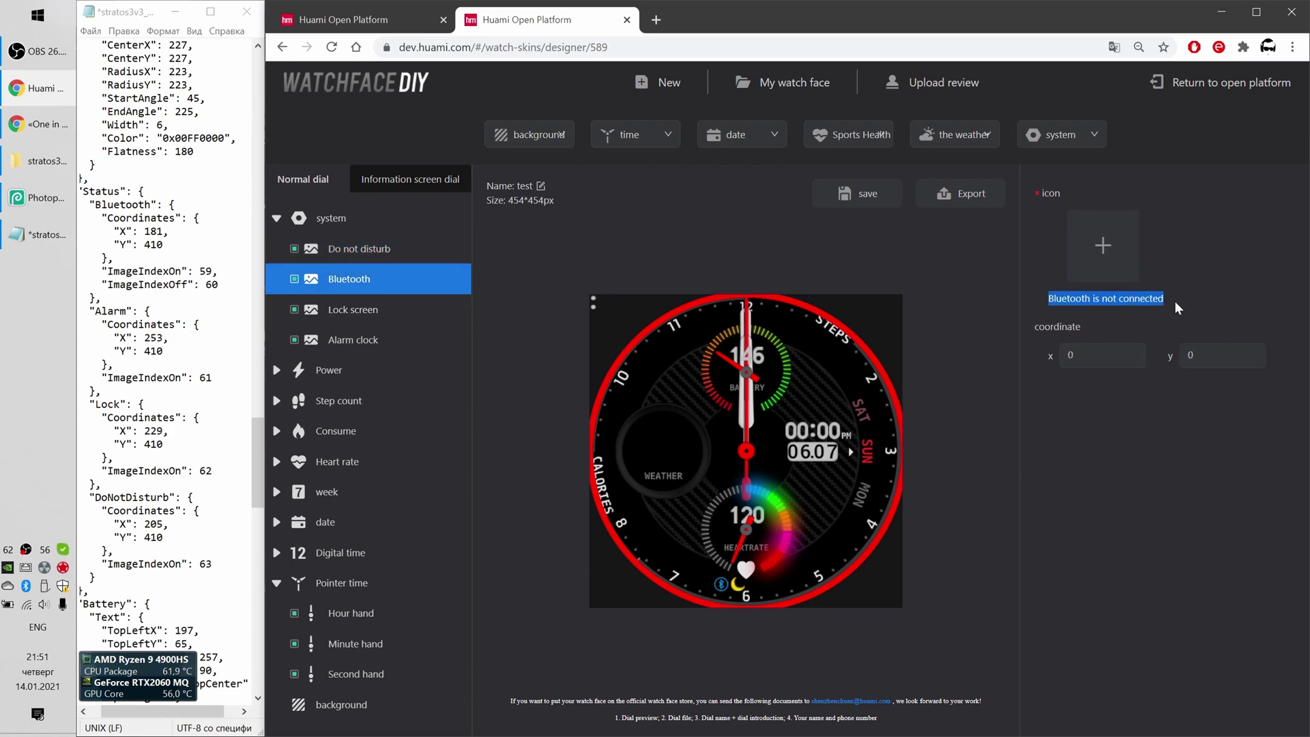
left_click(1103, 245)
left_click(609, 326)
scroll(607, 300, "down", 10)
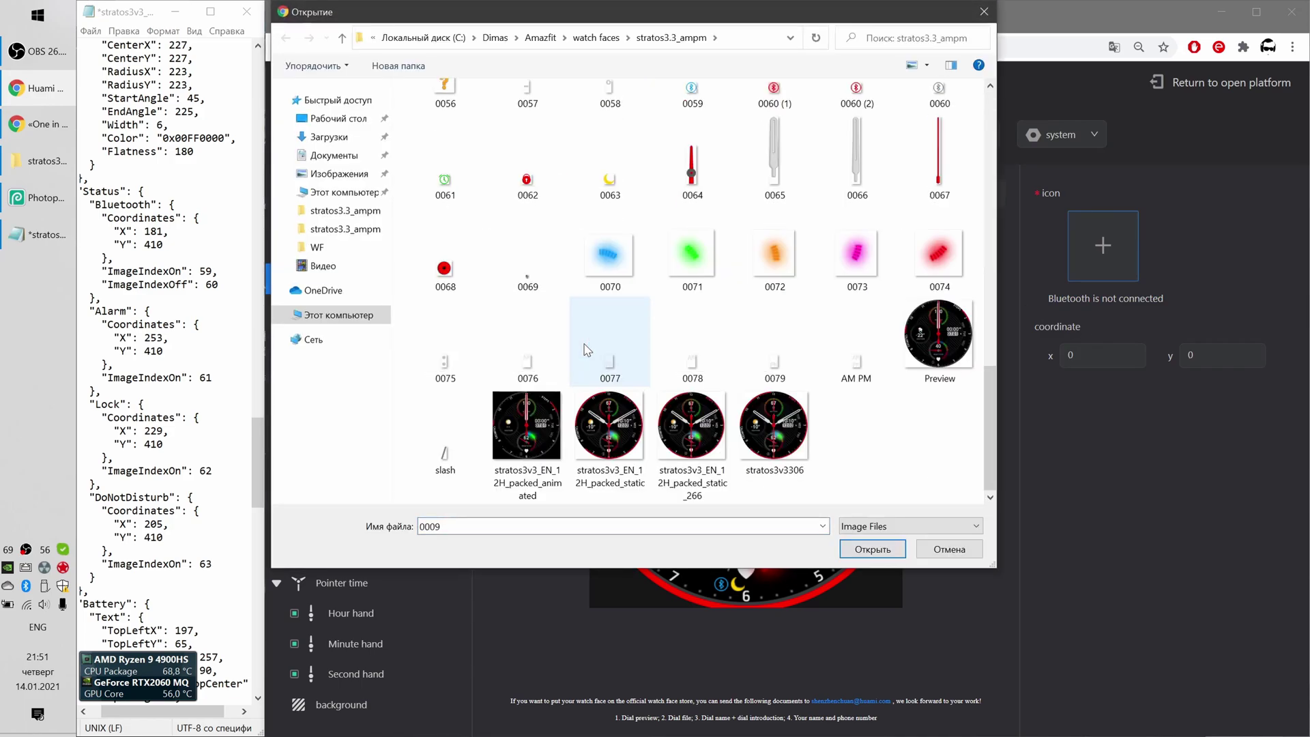
scroll(644, 293, "up", 2)
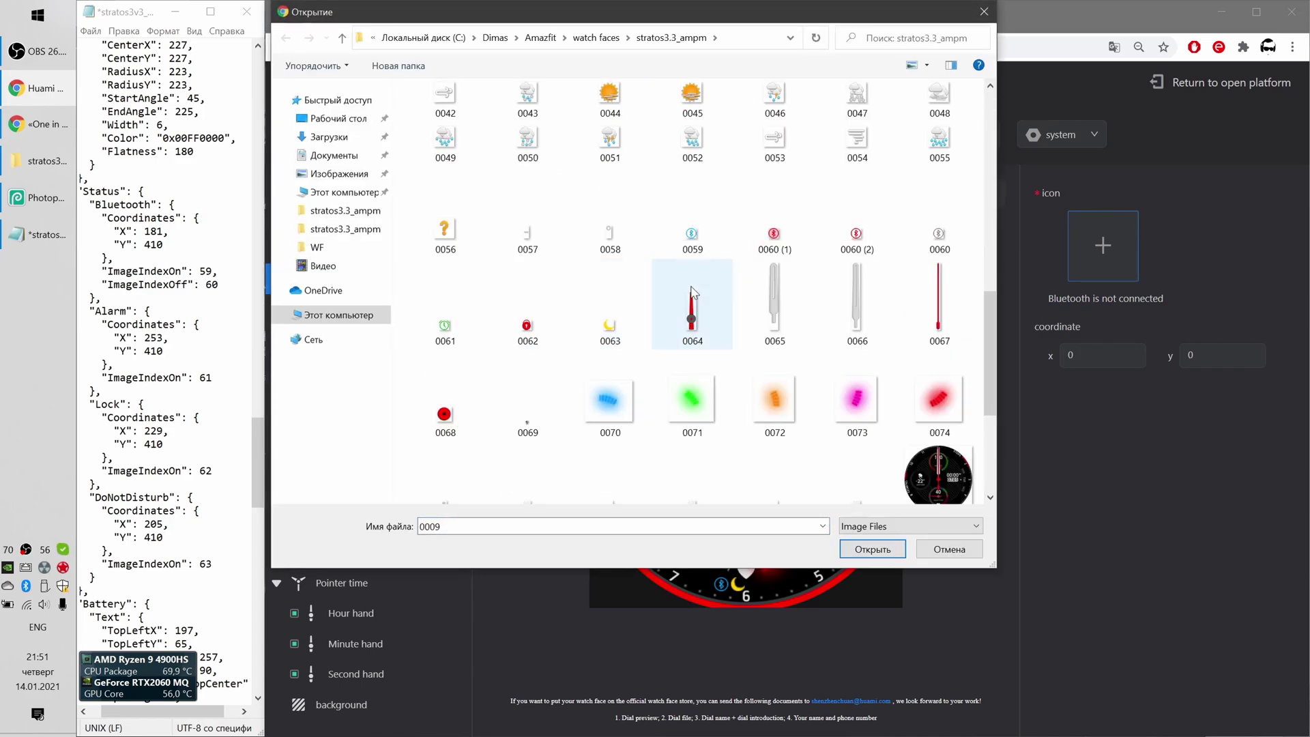
double_click(858, 236)
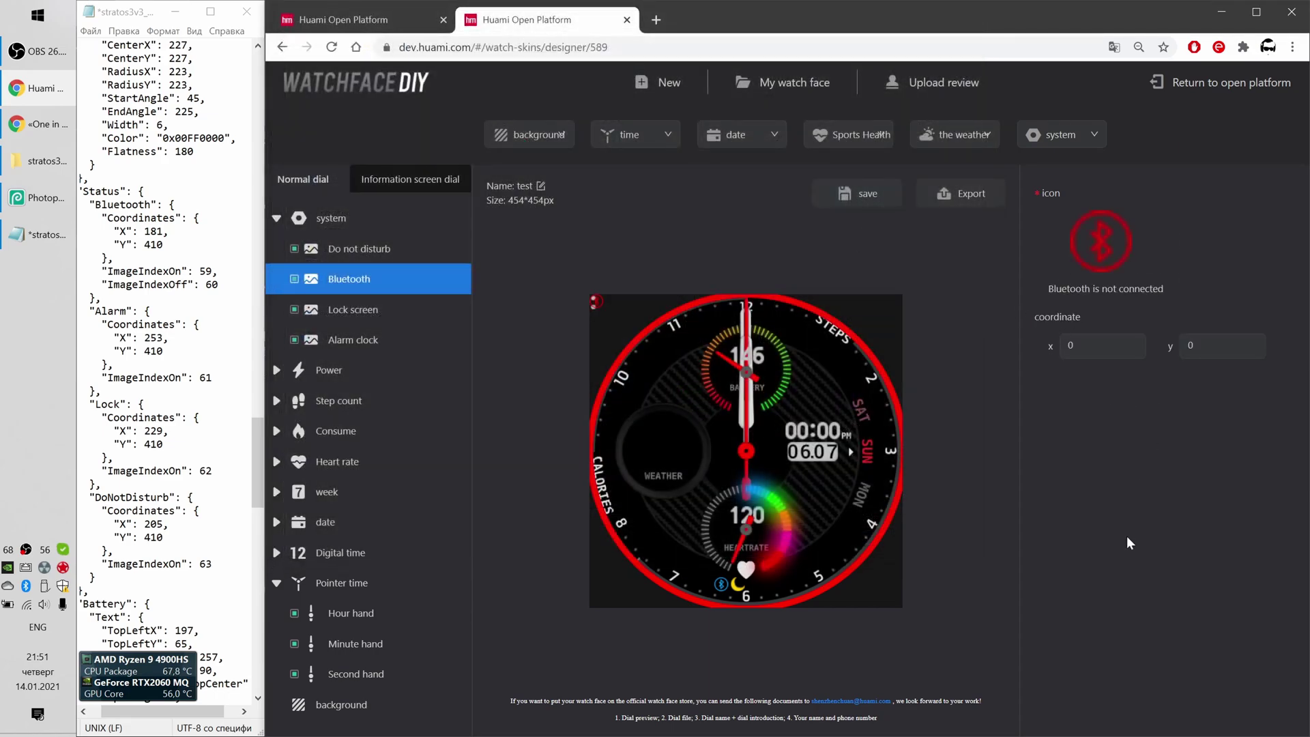
left_click(1103, 347)
type("181")
key("Tab")
type("410")
Set the Lock screen icon's coordinates to x 229, y 410 and upload the red padlock as its picture
left_click(287, 310)
double_click(1099, 355)
type("229")
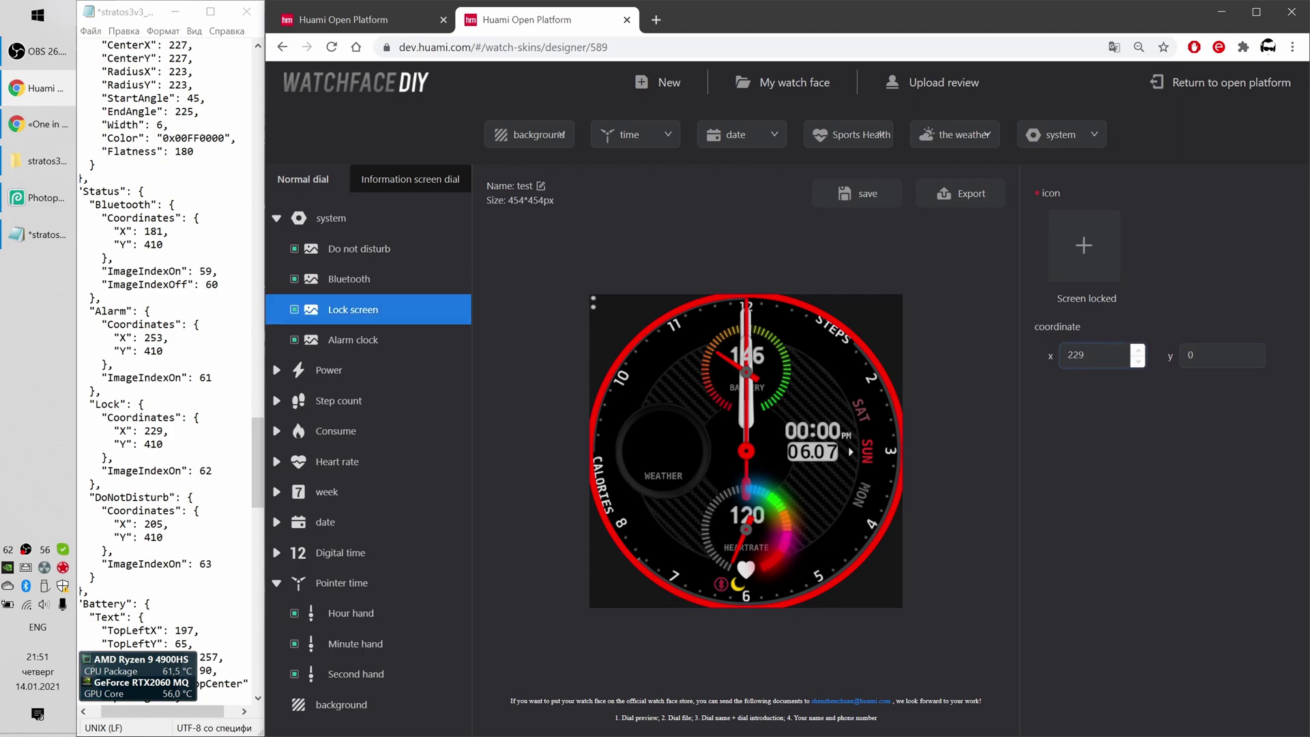
key("Tab")
type("410")
left_click(1084, 245)
scroll(683, 341, "down", 5)
left_click(693, 307)
key("Return")
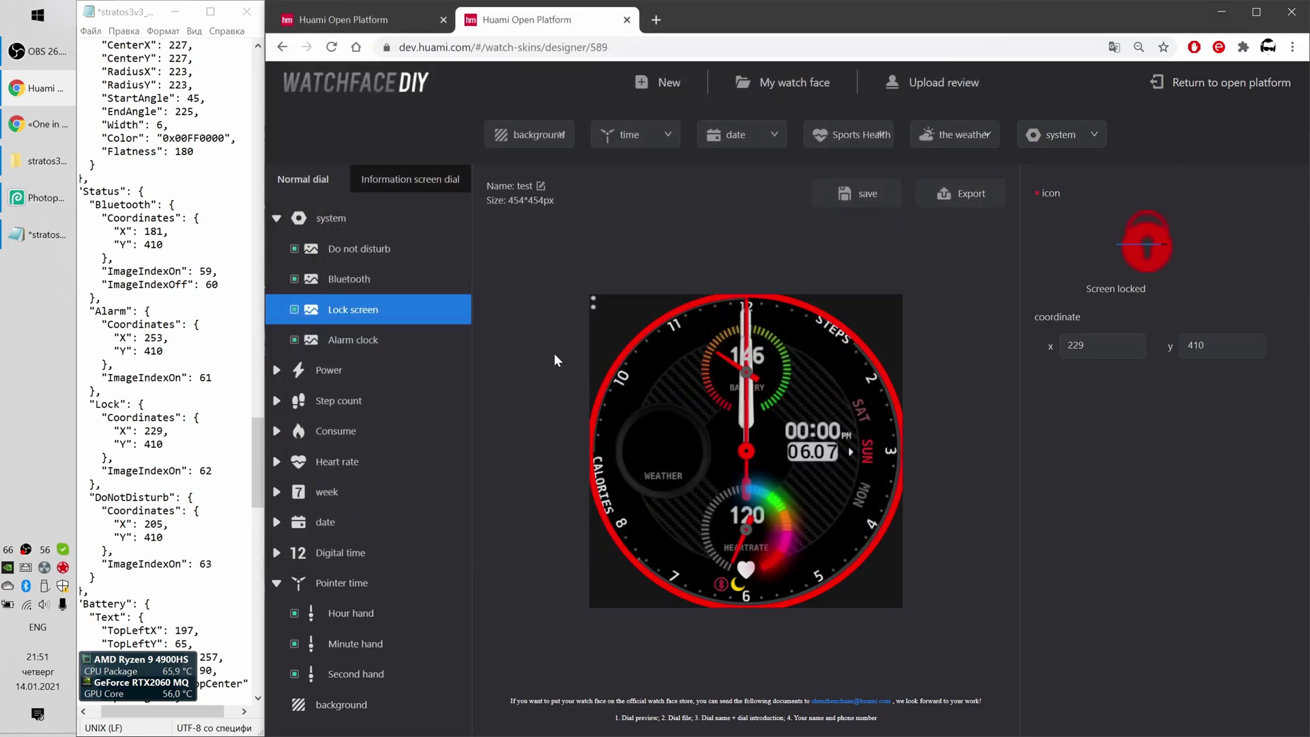
Upload the green alarm clock as the Alarm clock icon, set its coordinates to x 253, y 410 and collapse the system group
left_click(353, 340)
left_click(1083, 246)
scroll(682, 341, "down", 5)
left_click(608, 258)
key("Return")
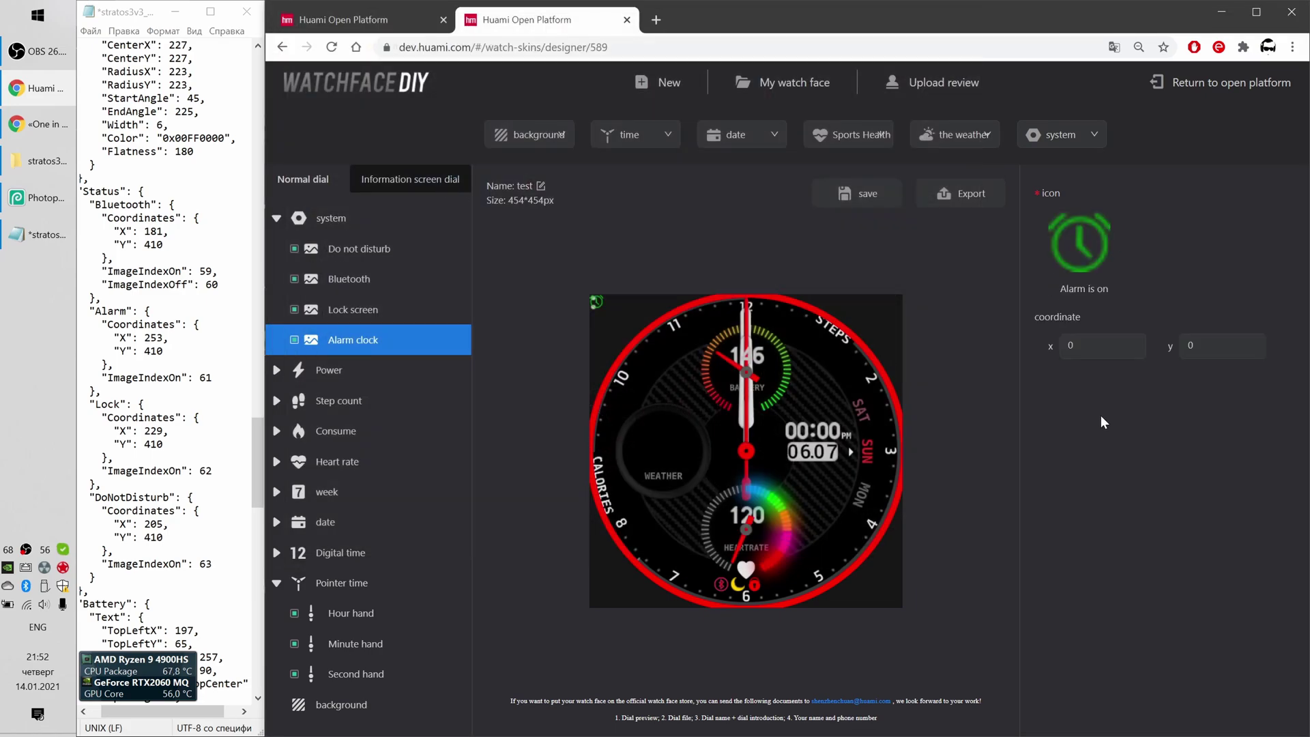
double_click(1071, 357)
type("253")
key("Tab")
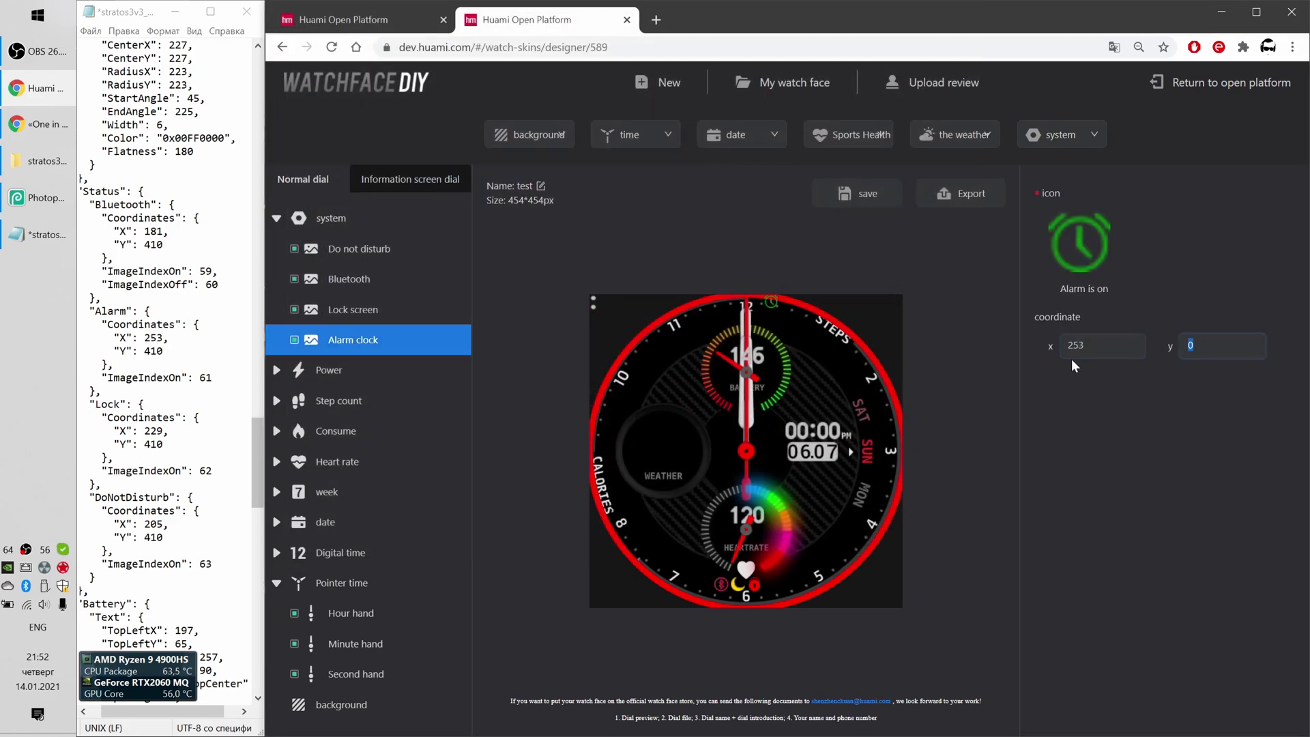
type("410")
left_click(276, 221)
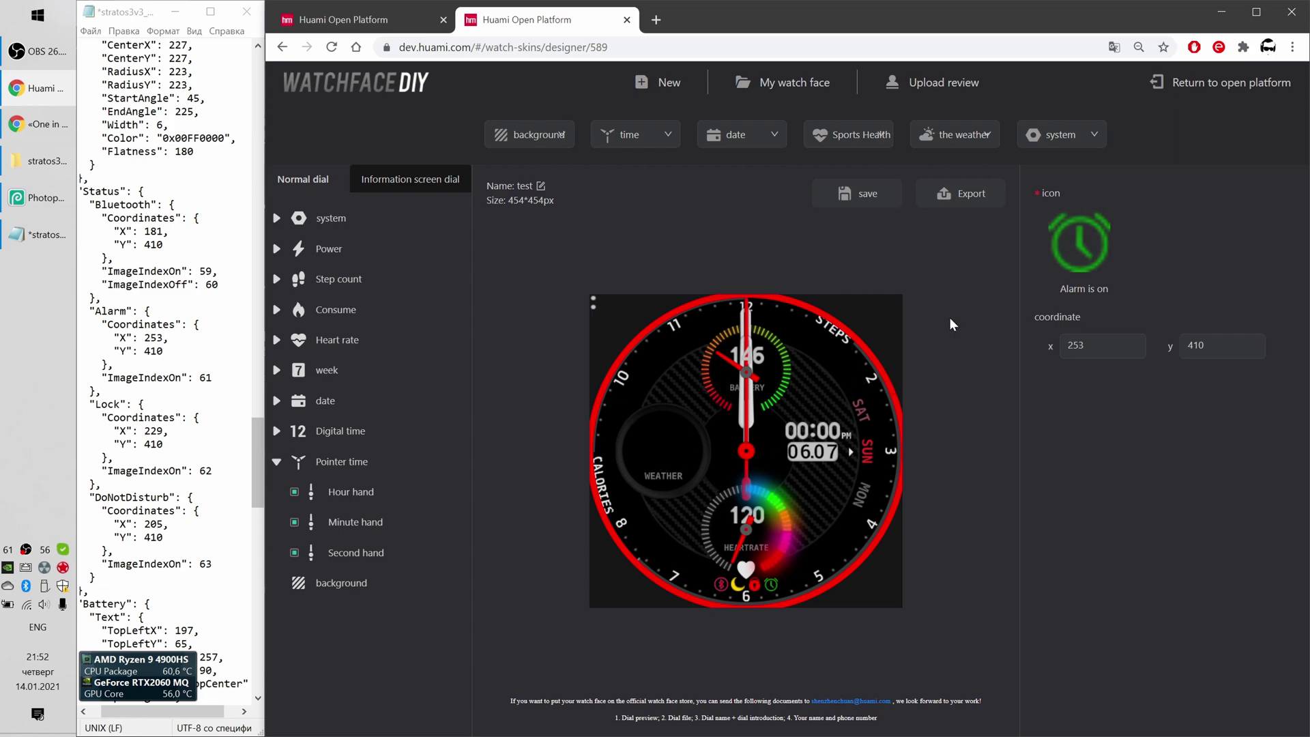
Add the weather component with picture progress enabled and review the naming rules for its weather icons
left_click(983, 140)
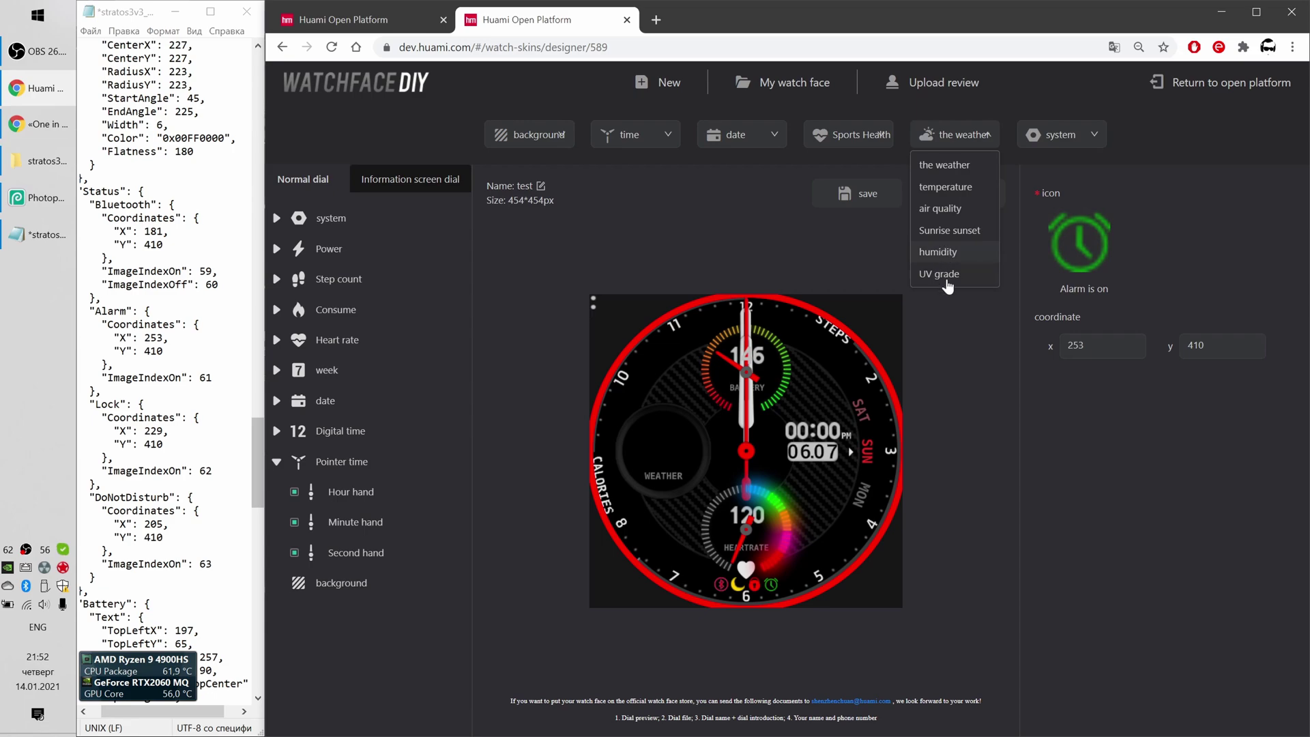
left_click(951, 170)
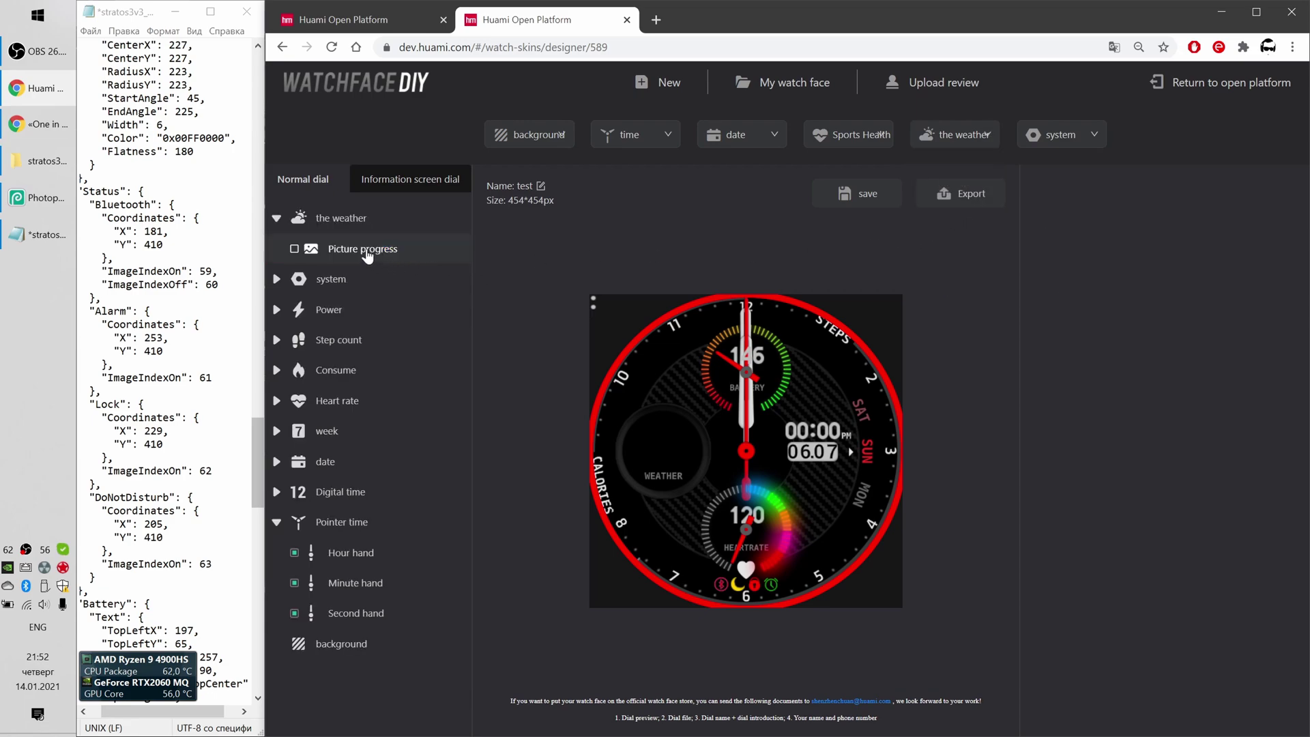
left_click(300, 250)
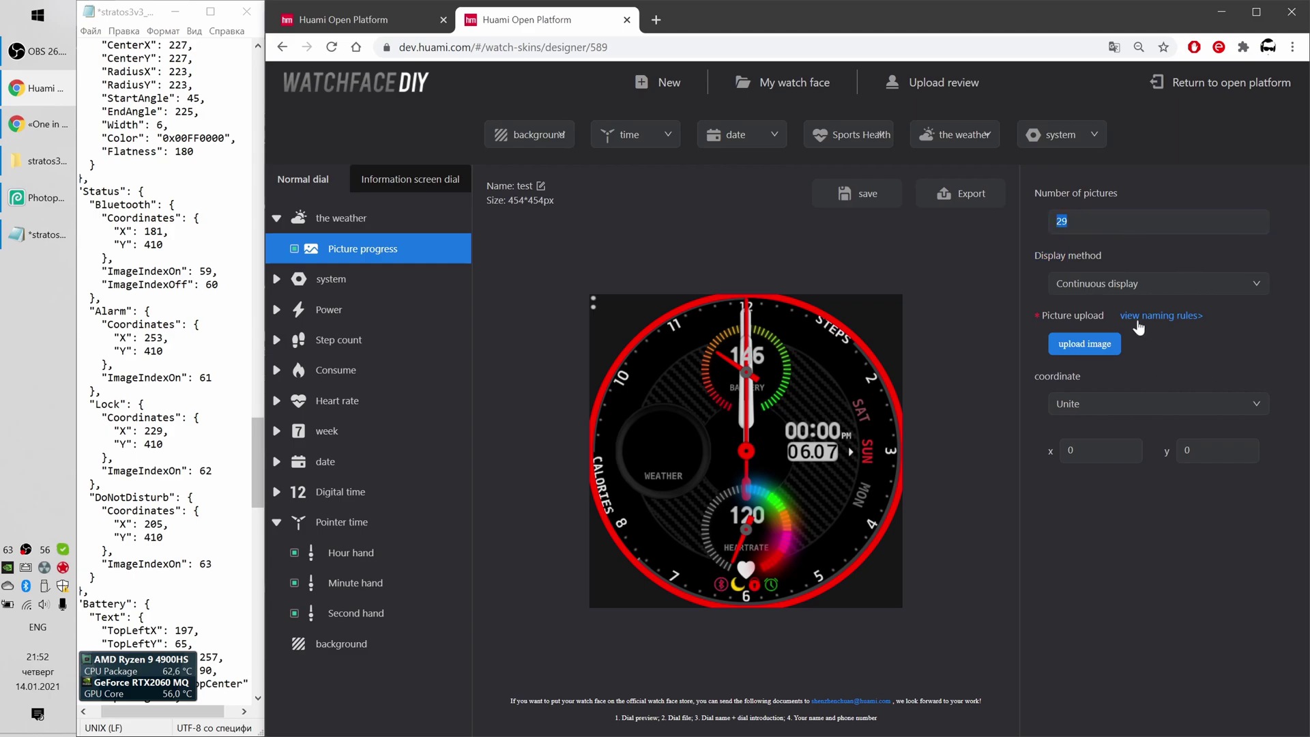
left_click(1159, 316)
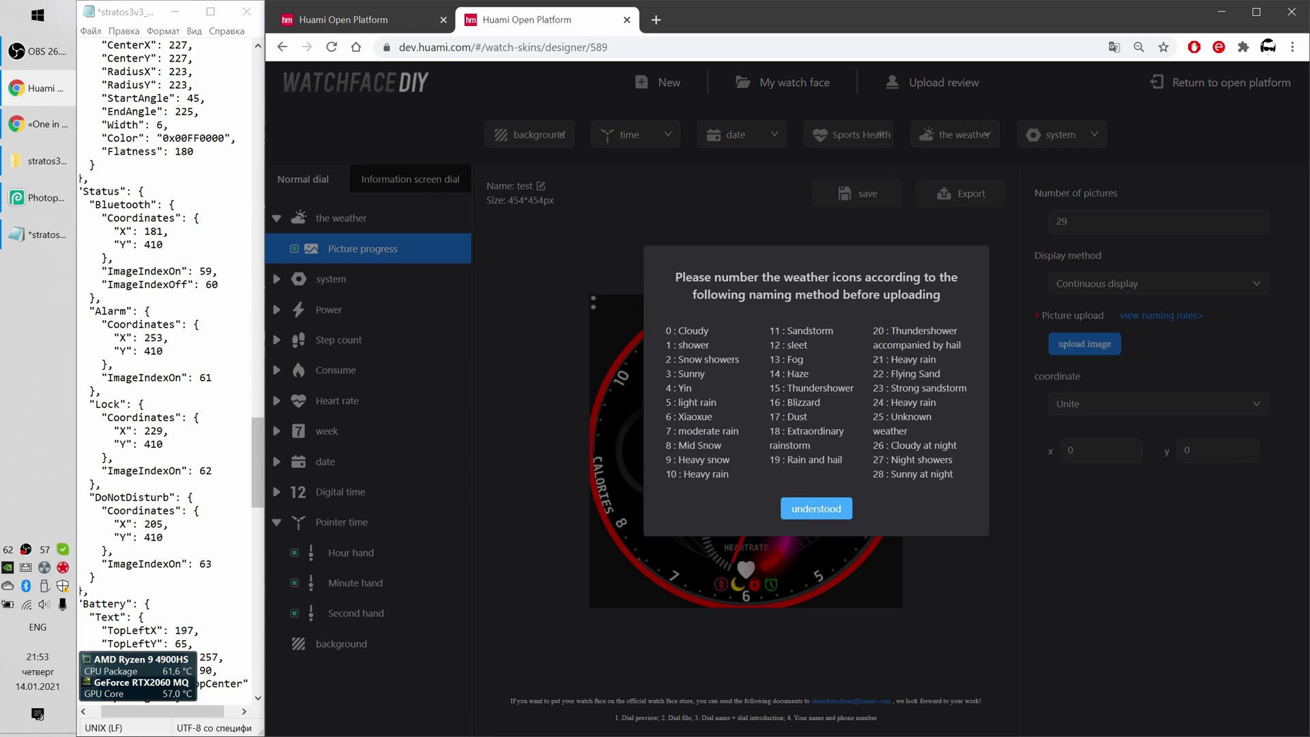
left_click_drag(933, 445, 954, 474)
double_click(903, 460)
left_click(819, 513)
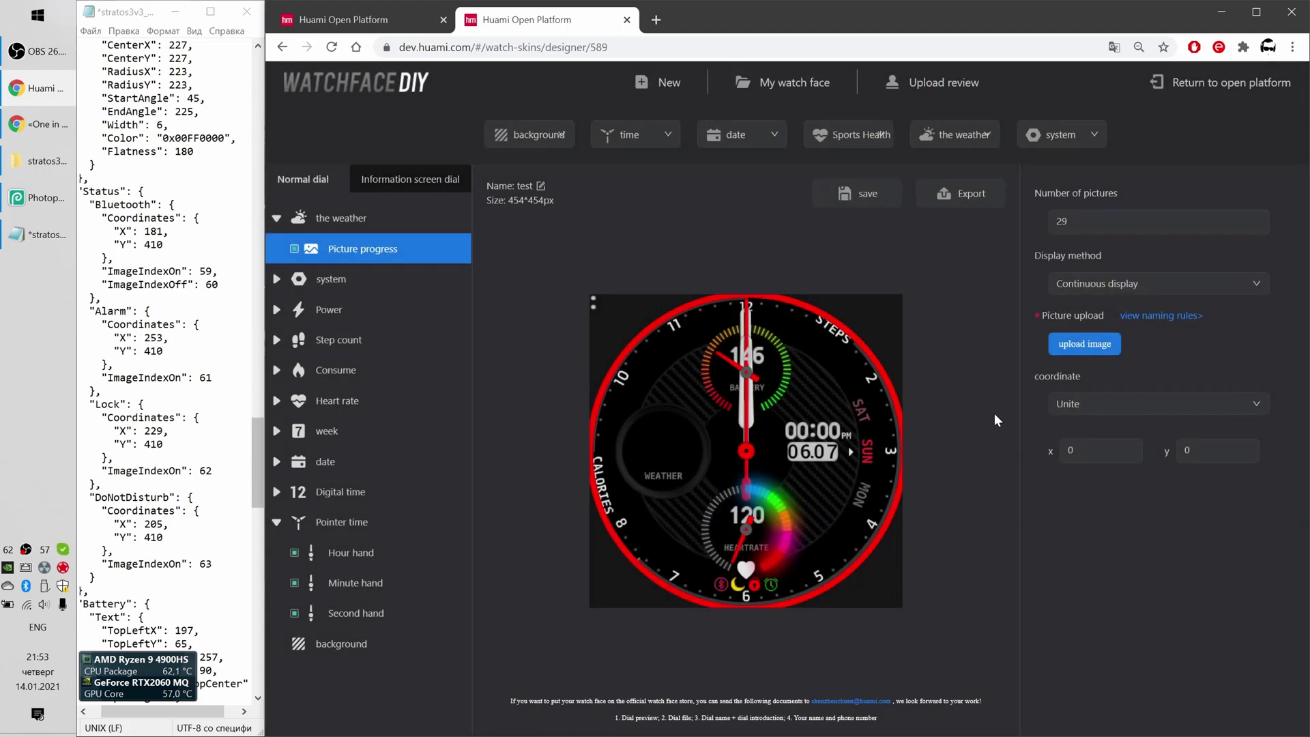
Upload the weather images 0031 through 0059 from the Weather folder for the weather picture progress
left_click(1095, 345)
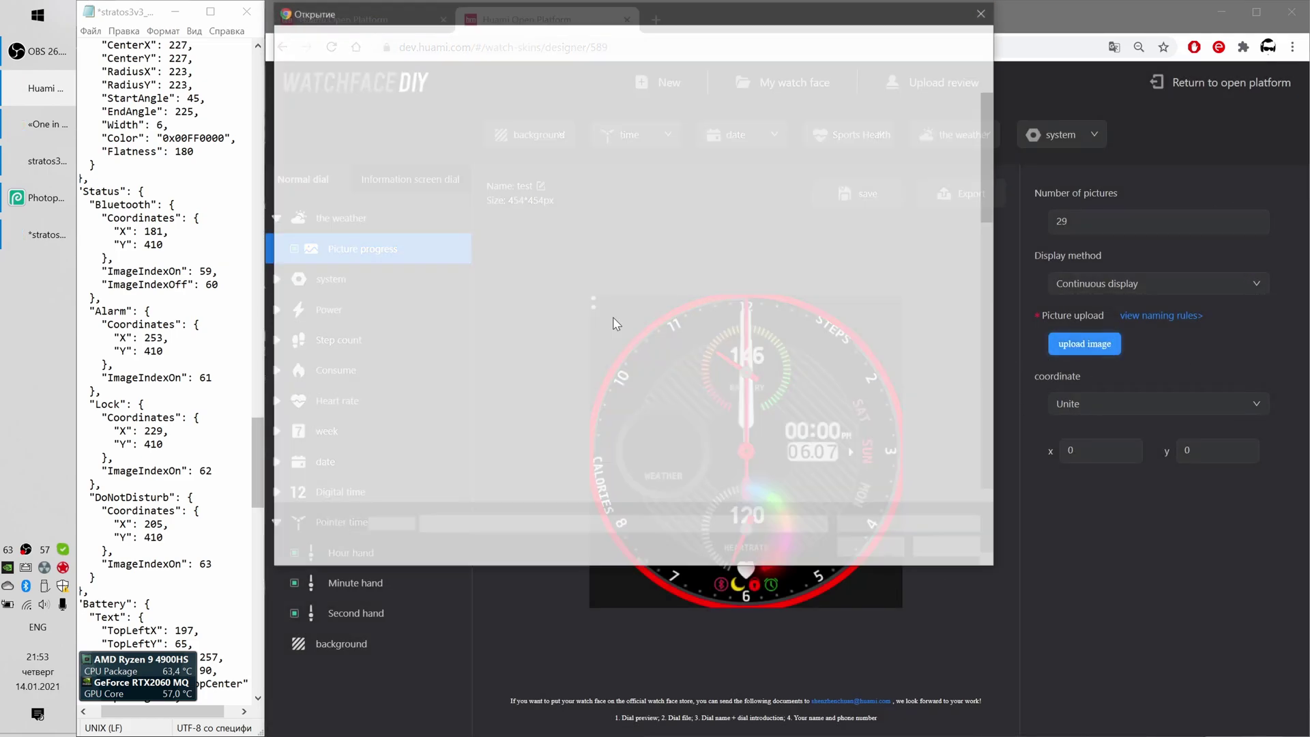
double_click(771, 128)
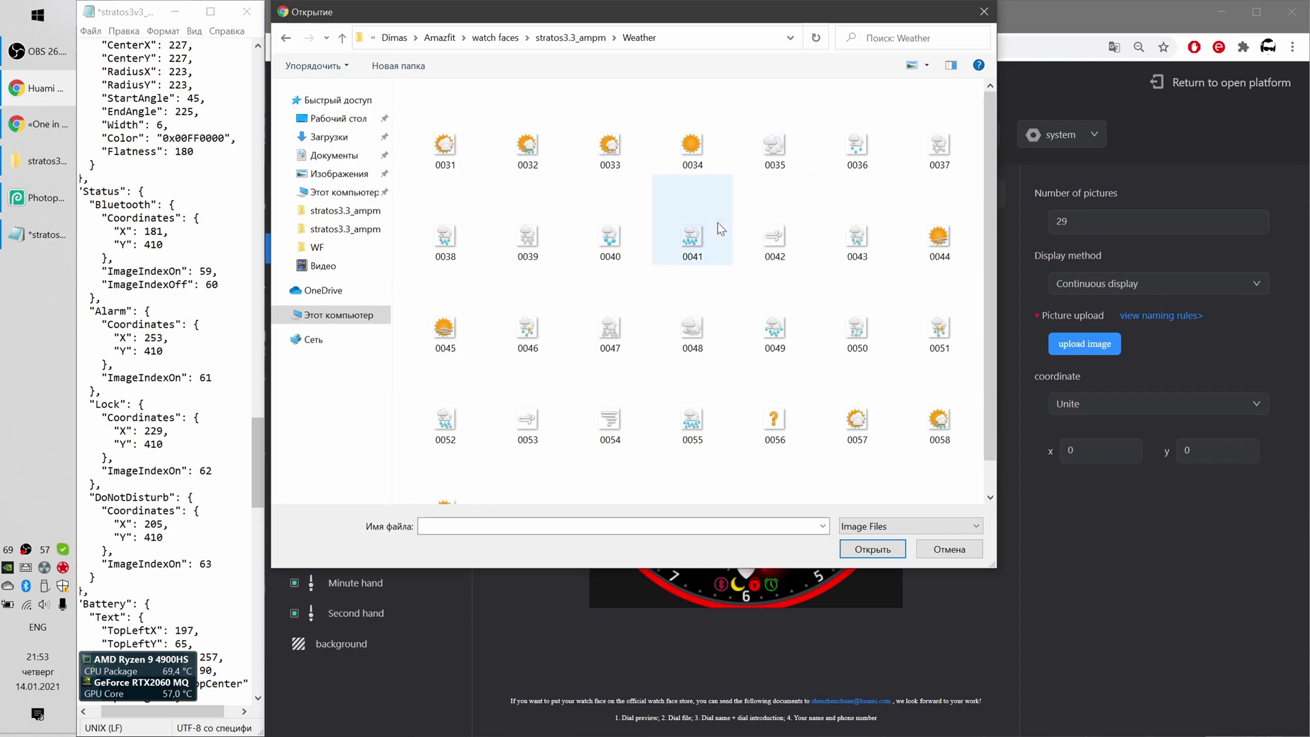
scroll(771, 339, "down", 3)
left_click(857, 386)
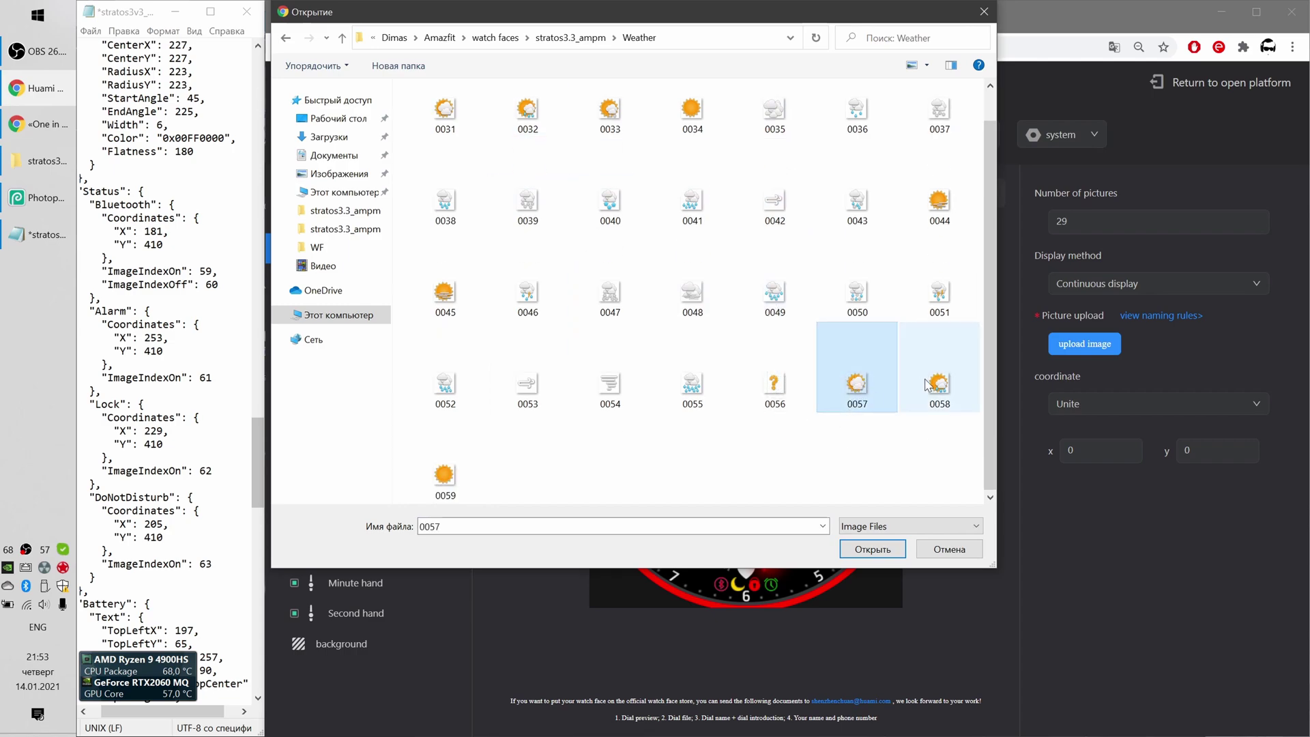
left_click(940, 386)
left_click(445, 478)
scroll(539, 390, "up", 1)
left_click(441, 163)
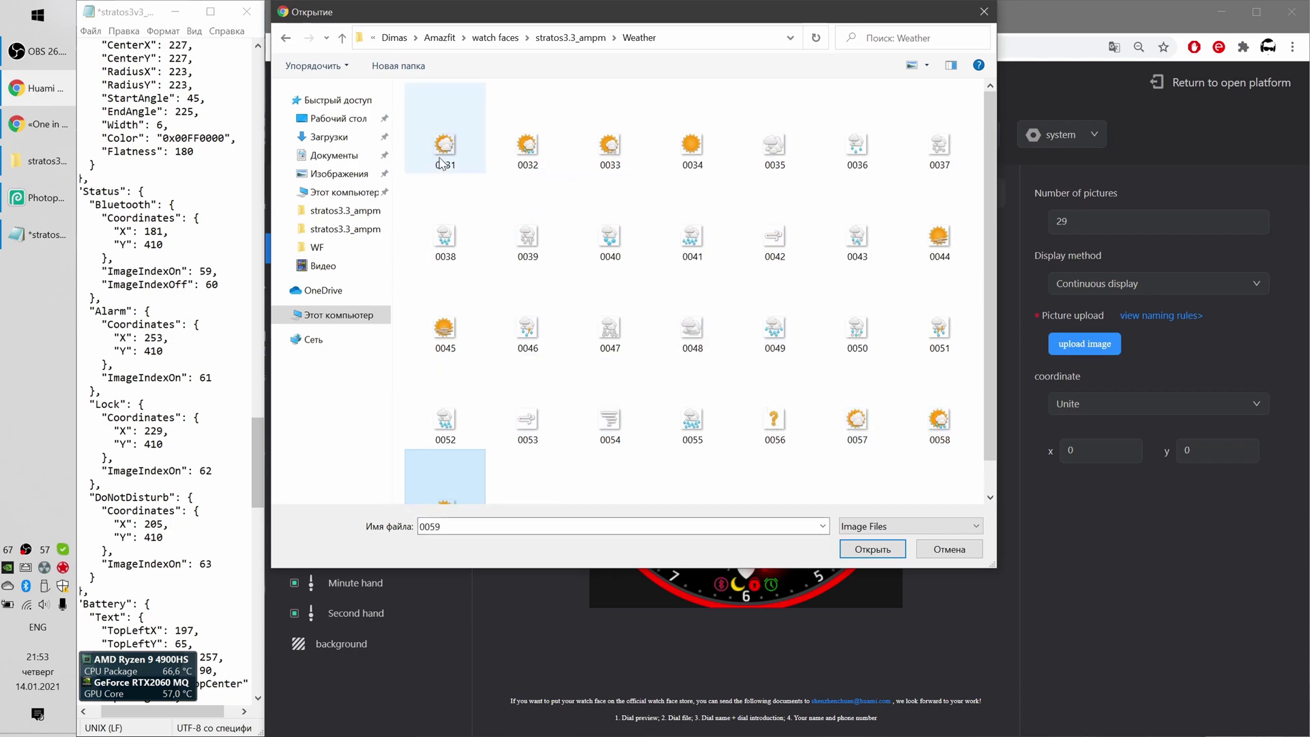
scroll(513, 355, "down", 1)
left_click(459, 474, "shift")
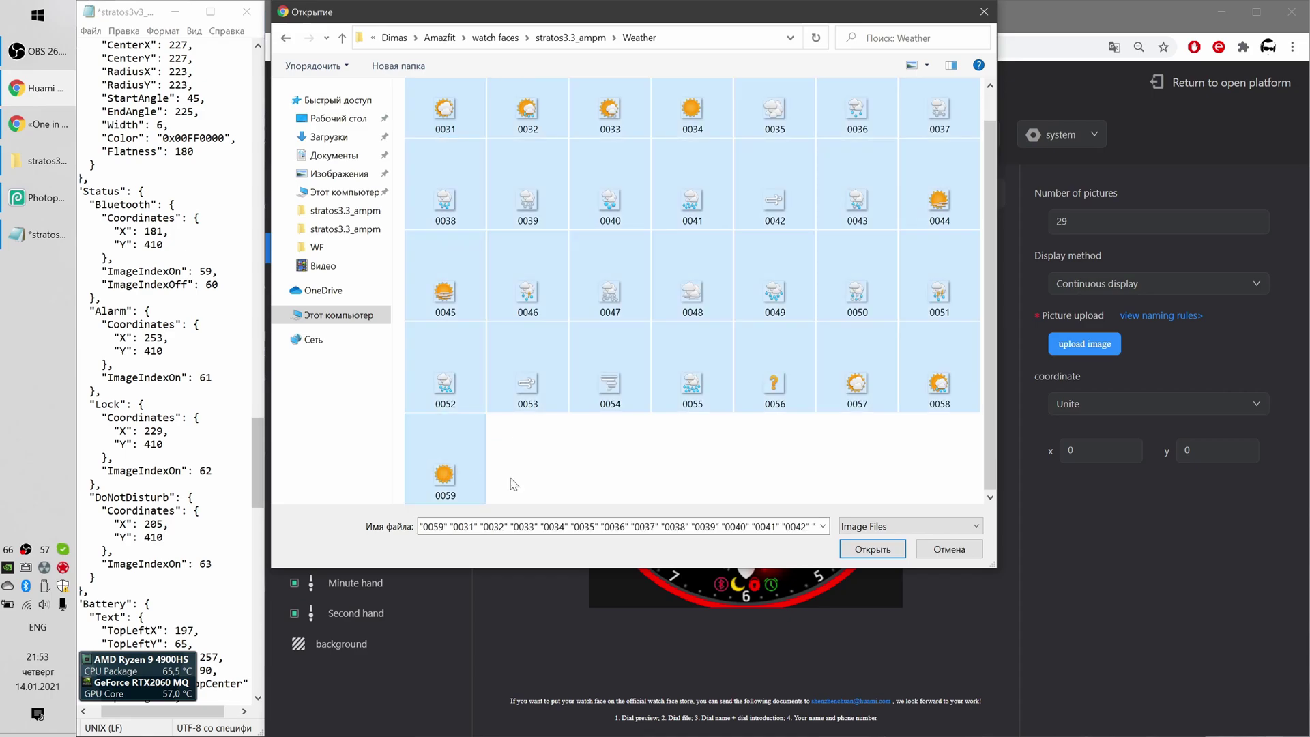
left_click(893, 554)
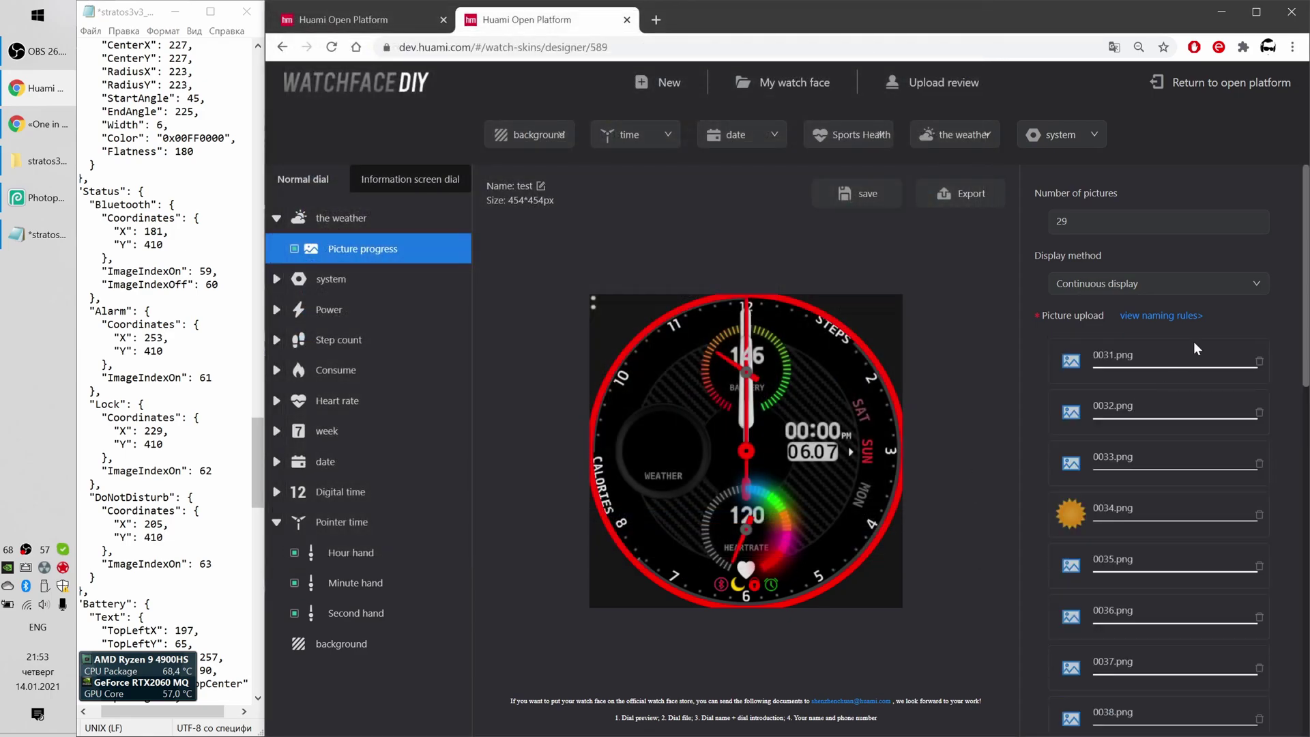
Look up the weather icon's coordinates in the configuration file
left_click(38, 234)
scroll(170, 341, "up", 15)
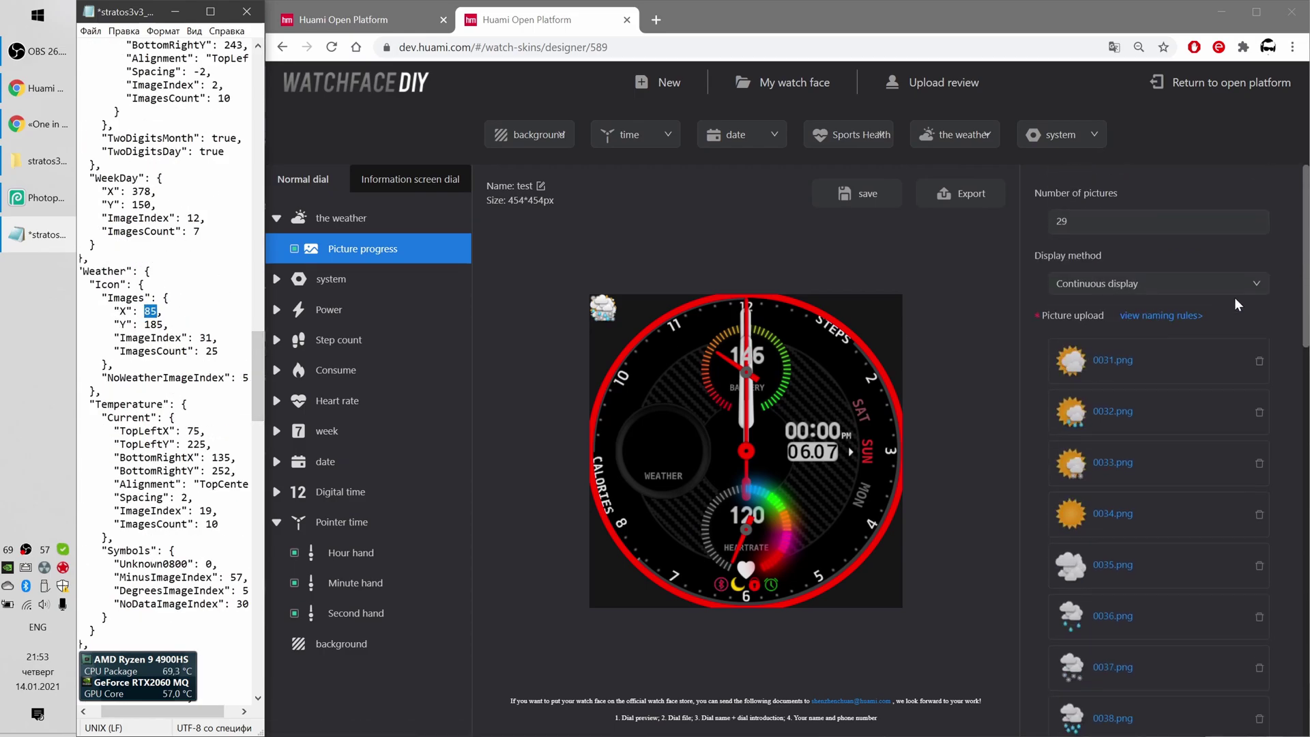
scroll(1229, 294, "down", 15)
left_click(1125, 648)
left_click(1092, 666)
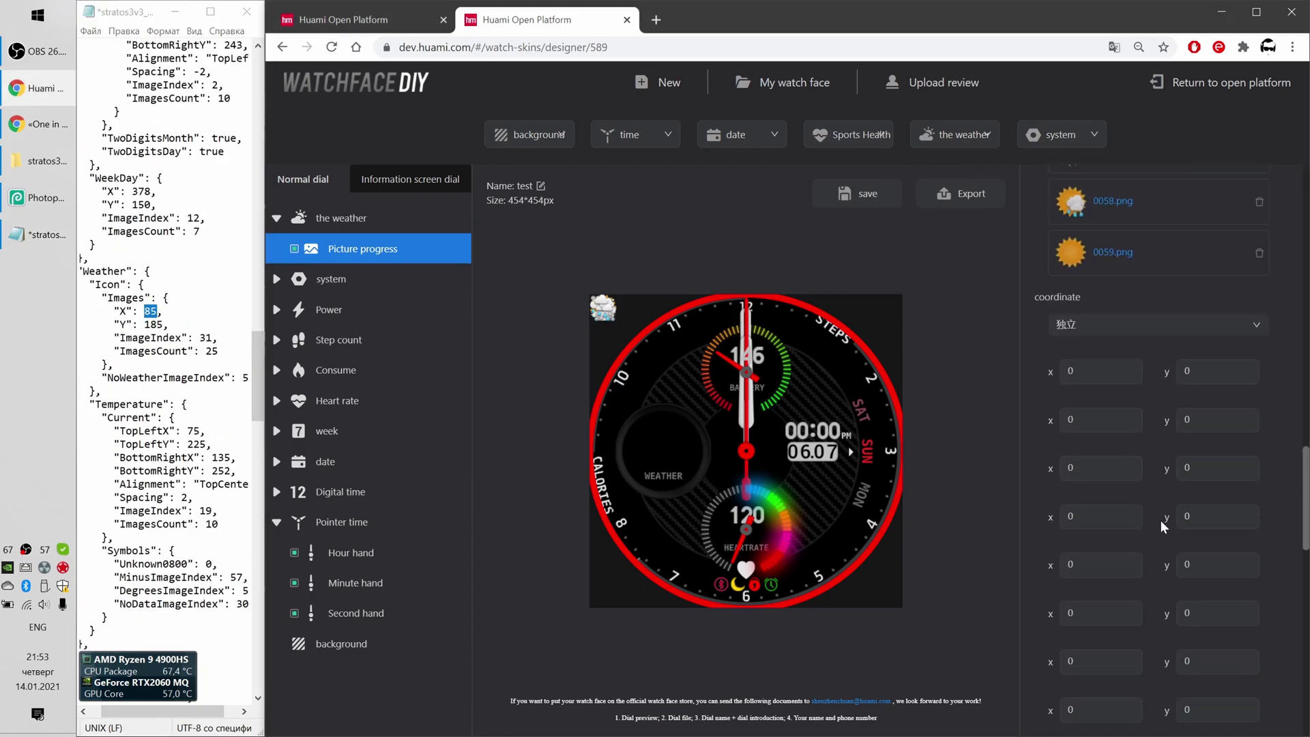
left_click(1160, 413)
left_click(1091, 461)
Set the weather icons' unified coordinates to x 85, y 185
double_click(1116, 677)
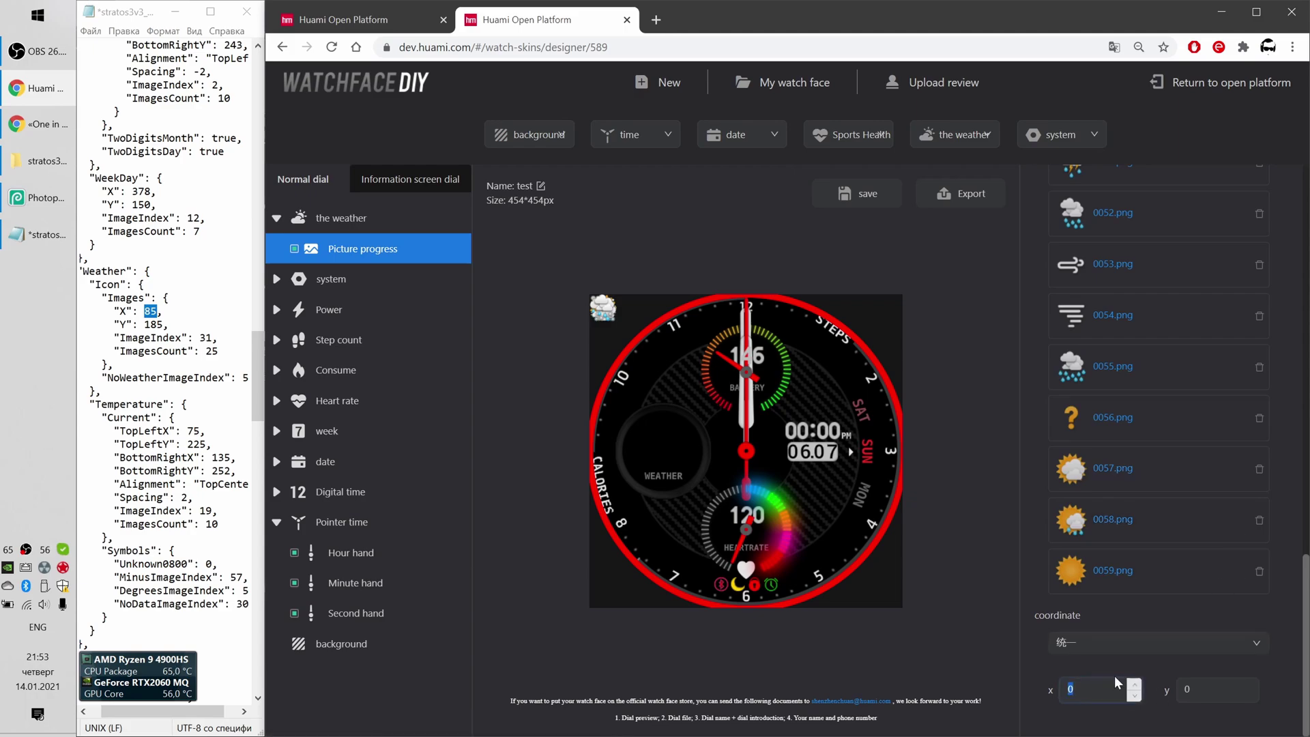
type("85")
key("Tab")
type("185")
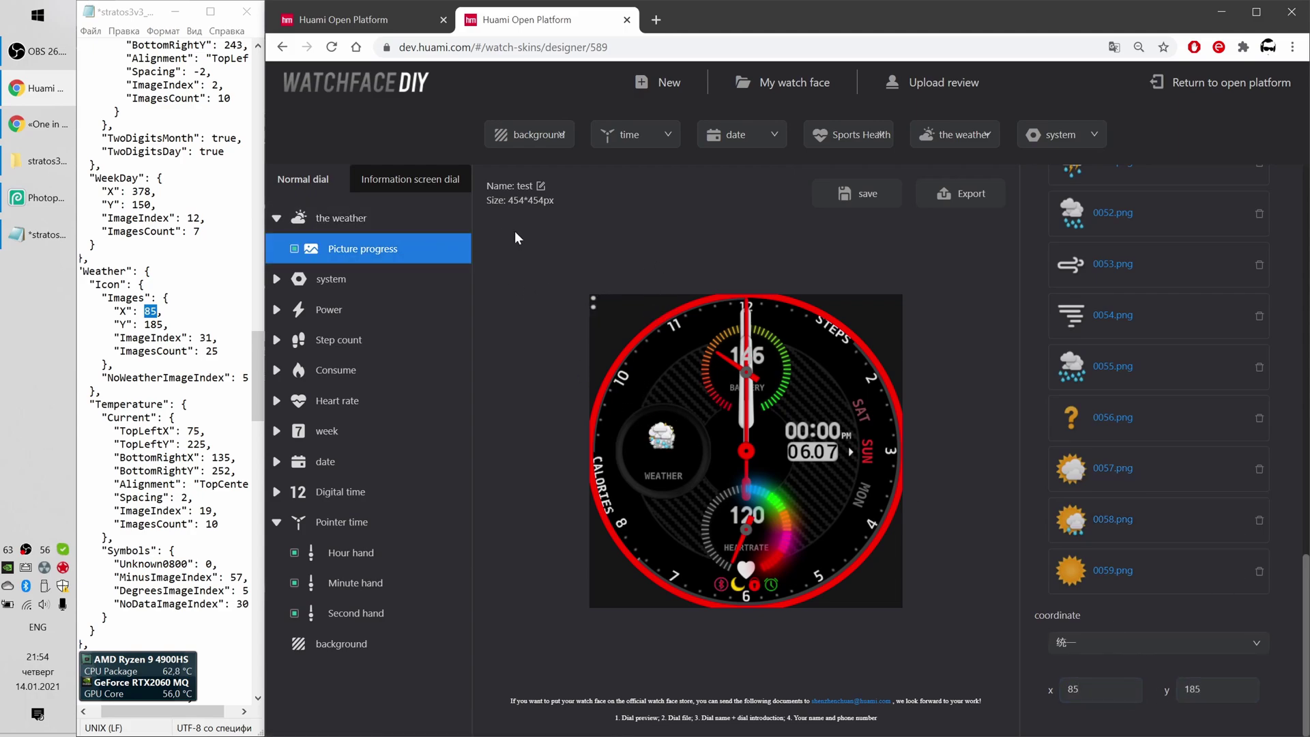
Add the temperature component and enable its real-time temperature element
mouse_move(987, 145)
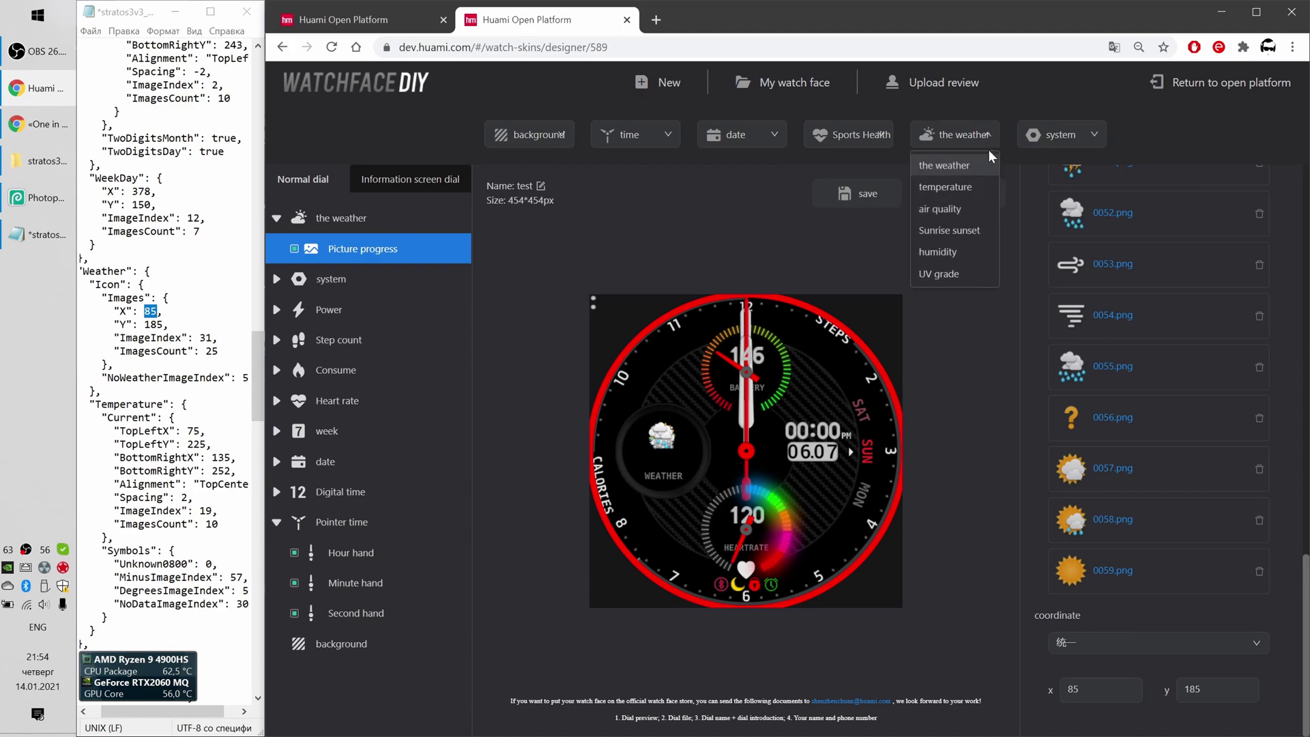
left_click(949, 193)
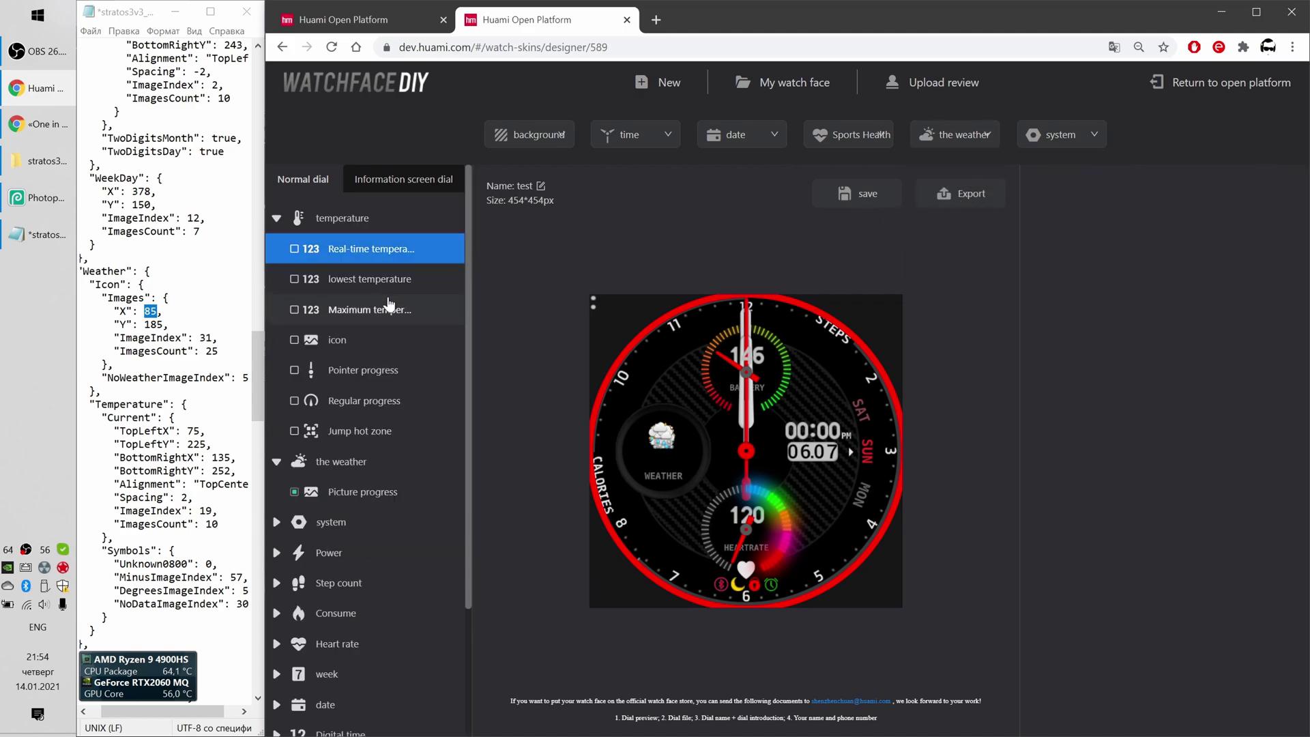
left_click(301, 255)
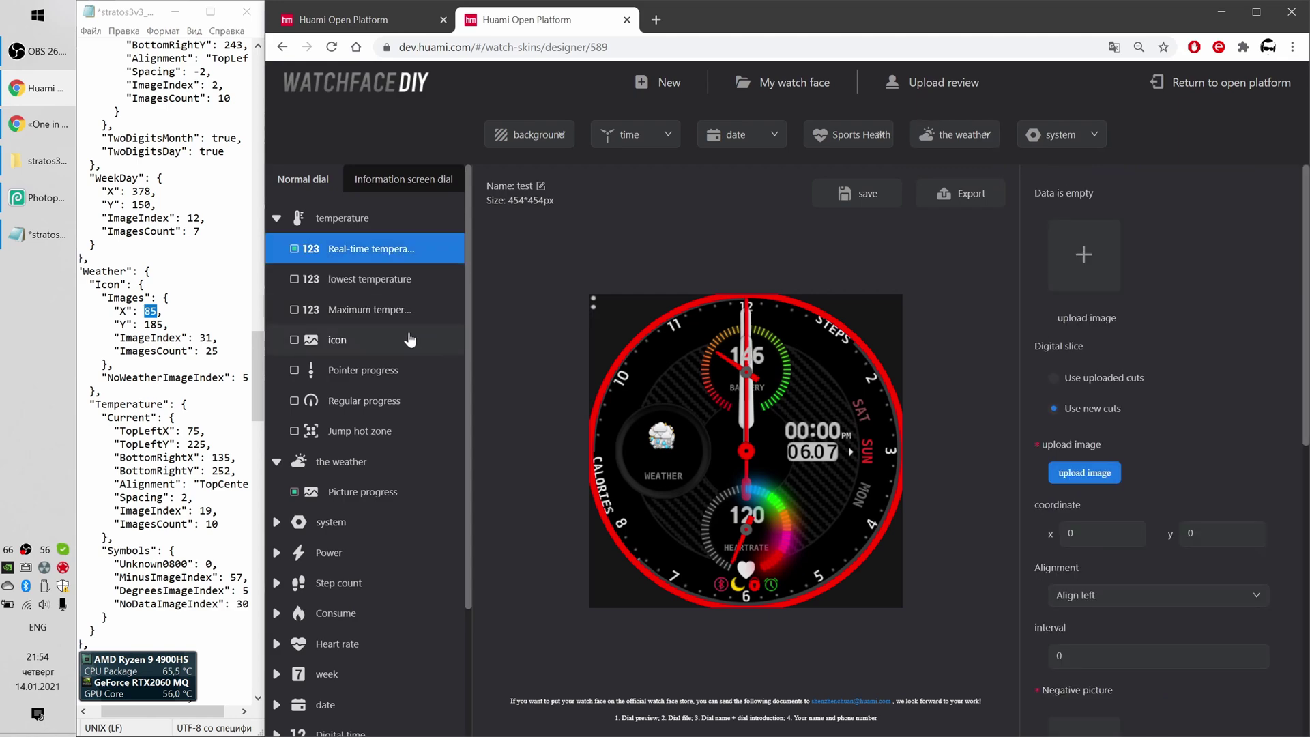
Upload the digit images 0019 through 0028 from the stratos3.3_ampm folder for the real-time temperature
scroll(1244, 349, "down", 3)
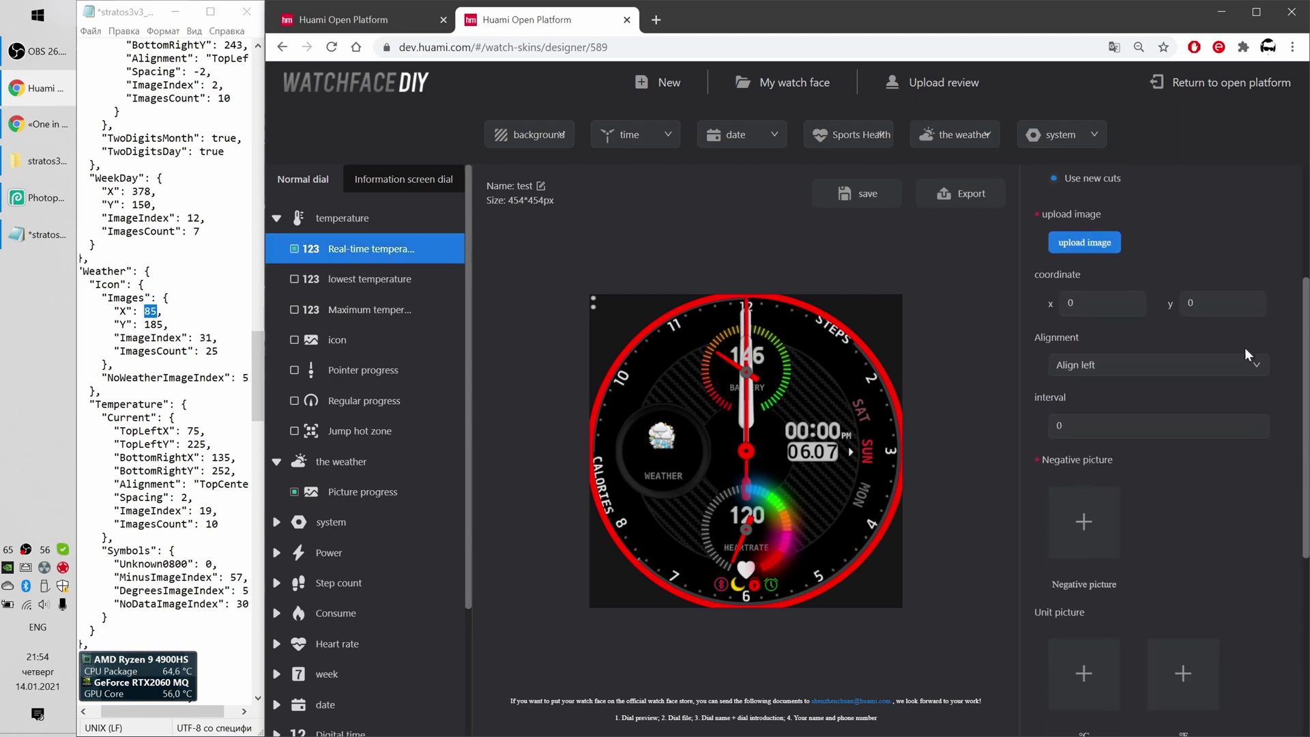
scroll(1245, 347, "up", 3)
left_click(1092, 478)
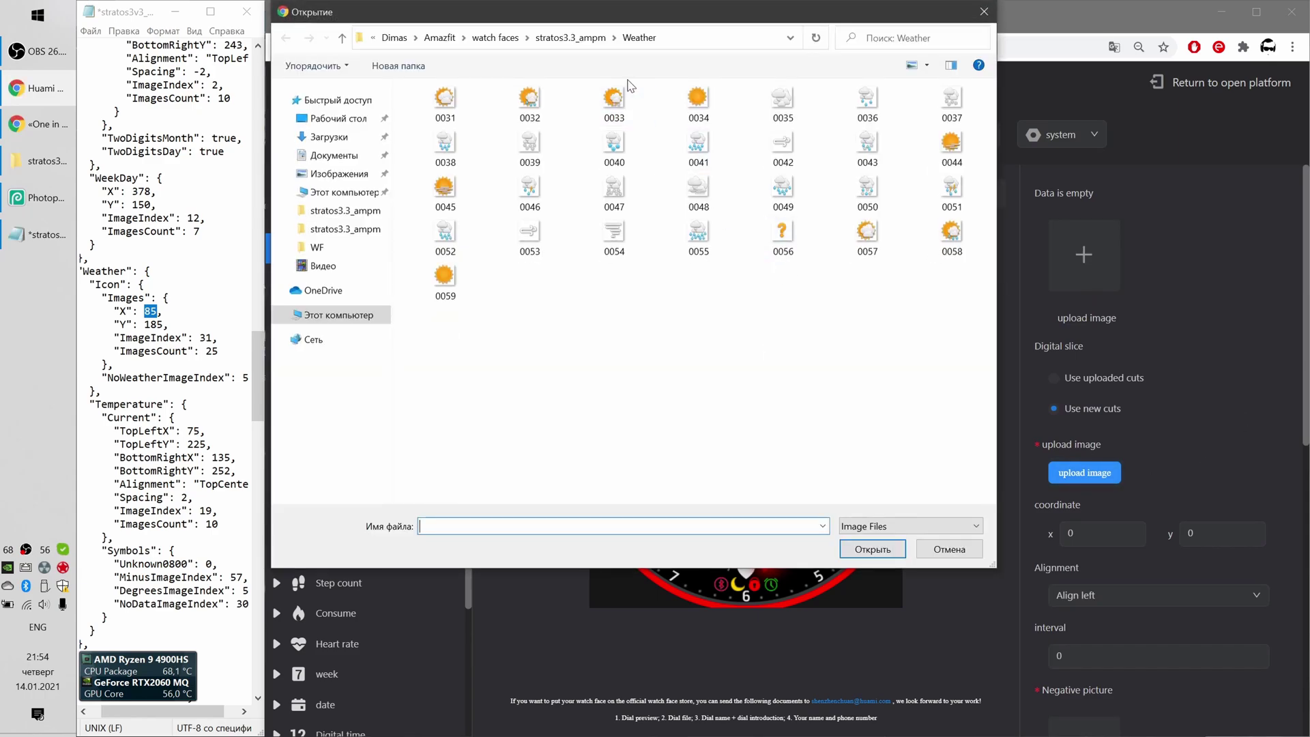
left_click(570, 39)
scroll(734, 346, "down", 3)
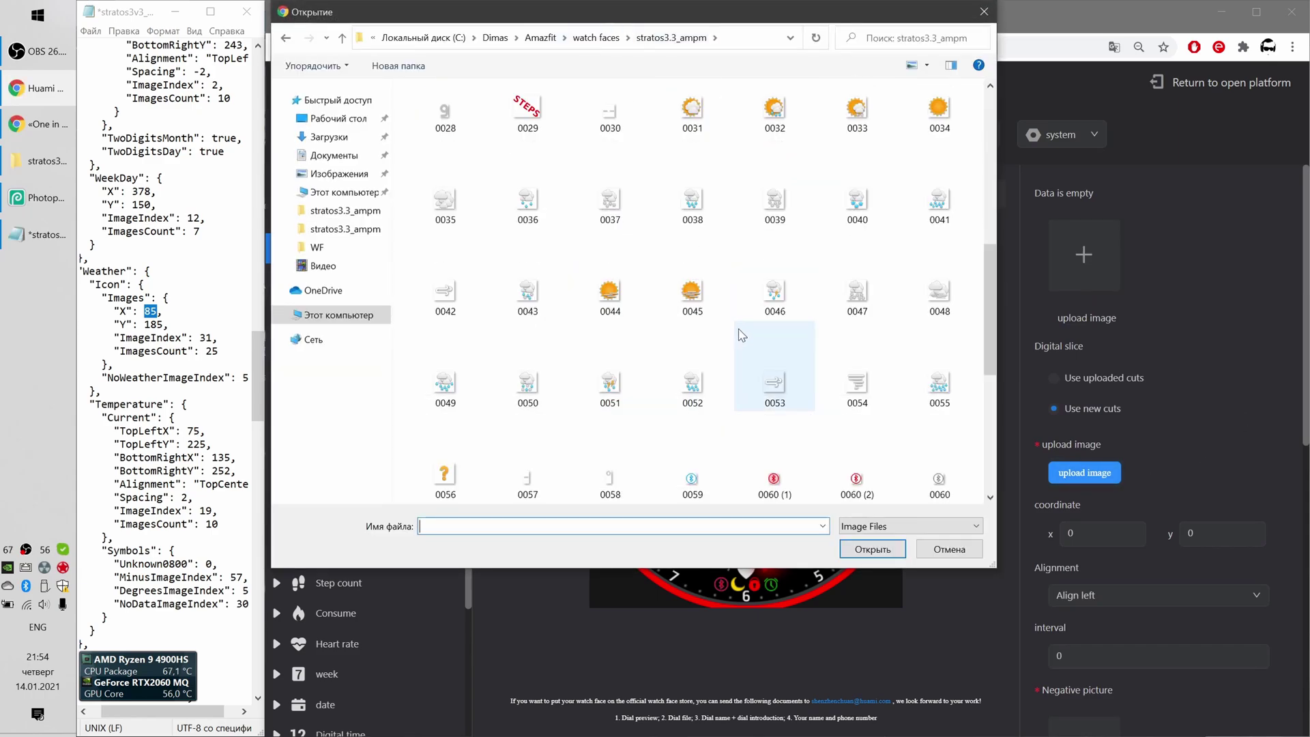
left_click(857, 154)
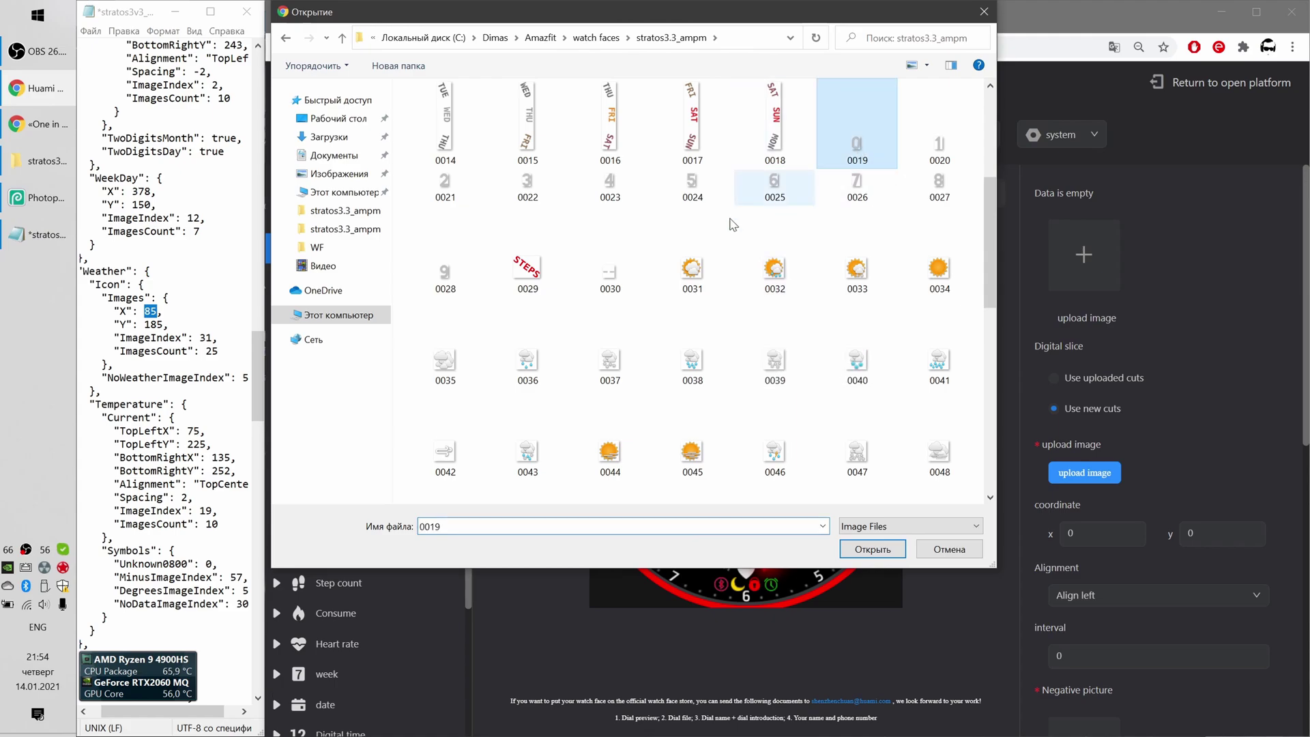
left_click(445, 276, "shift")
left_click(872, 550)
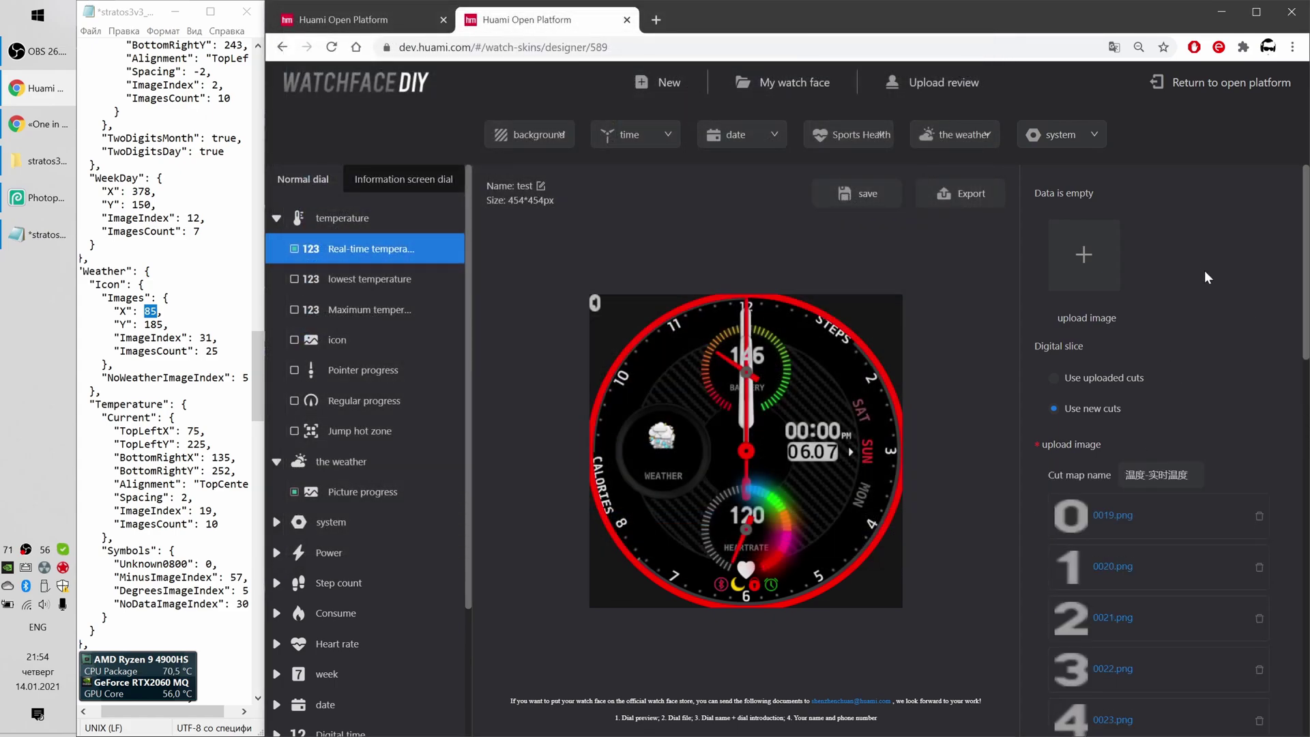
Set the real-time temperature's coordinates to x 75, y 225, following the Temperature section of the configuration file
scroll(1235, 285, "down", 7)
scroll(1229, 281, "down", 5)
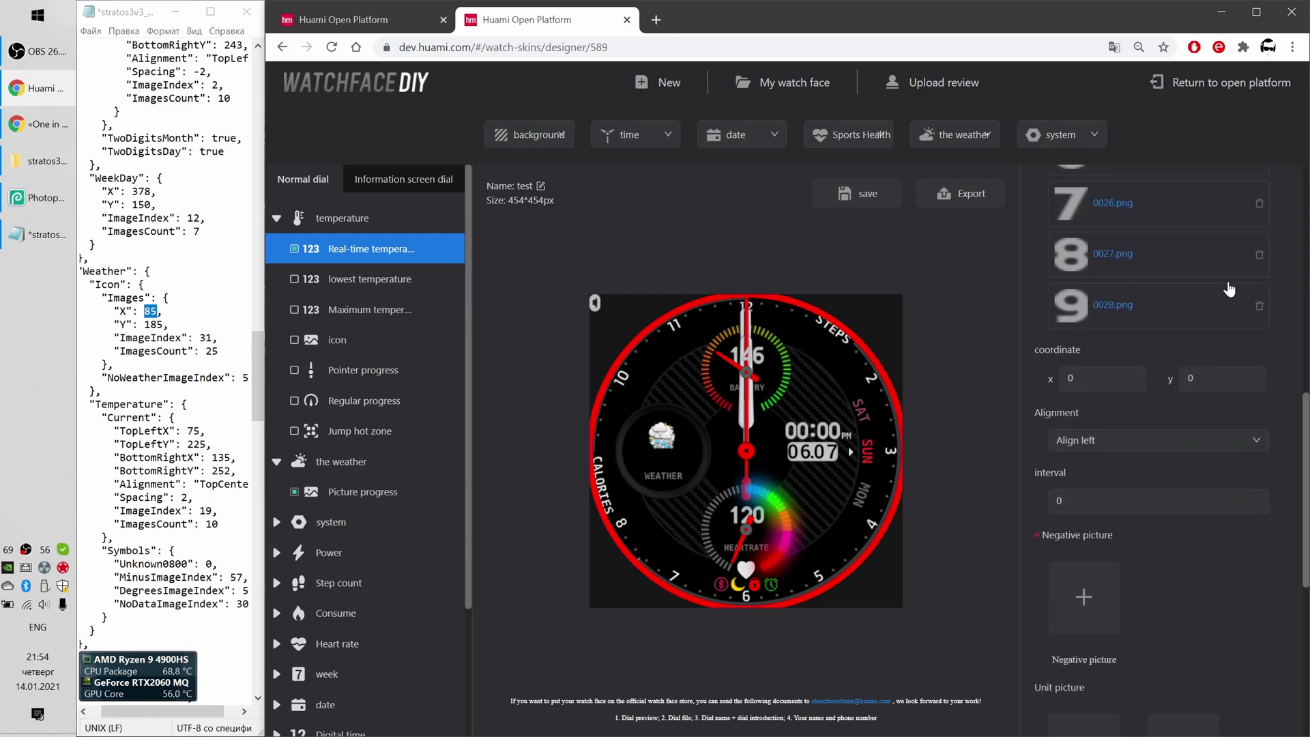
left_click(144, 284)
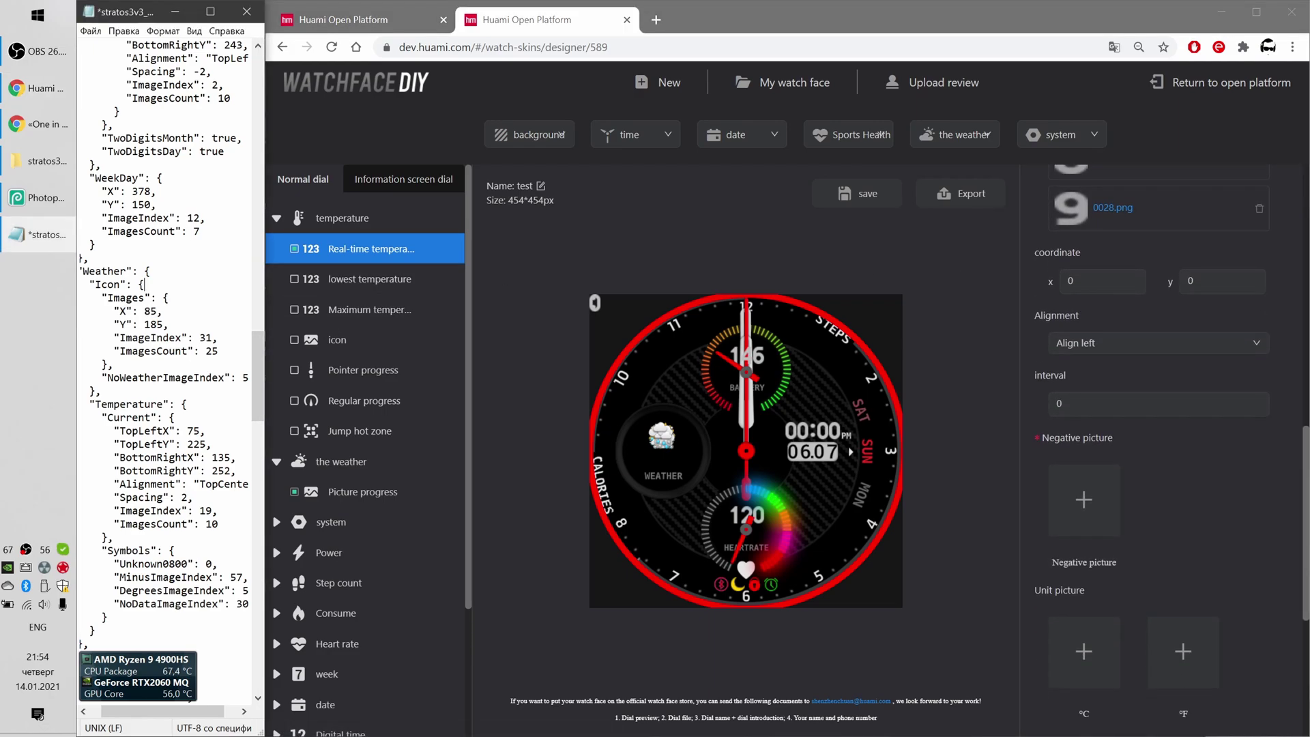
scroll(171, 372, "down", 5)
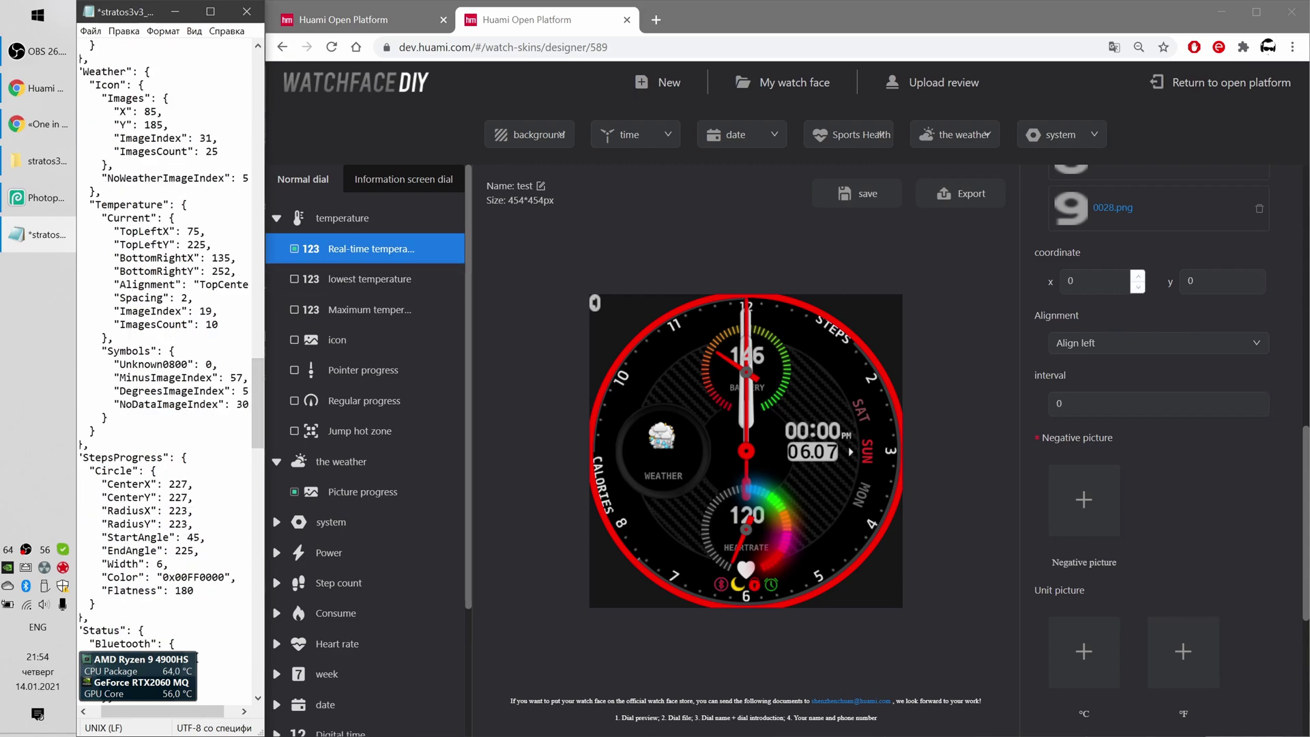
left_click(1133, 280)
type("75")
key("Tab")
type("225")
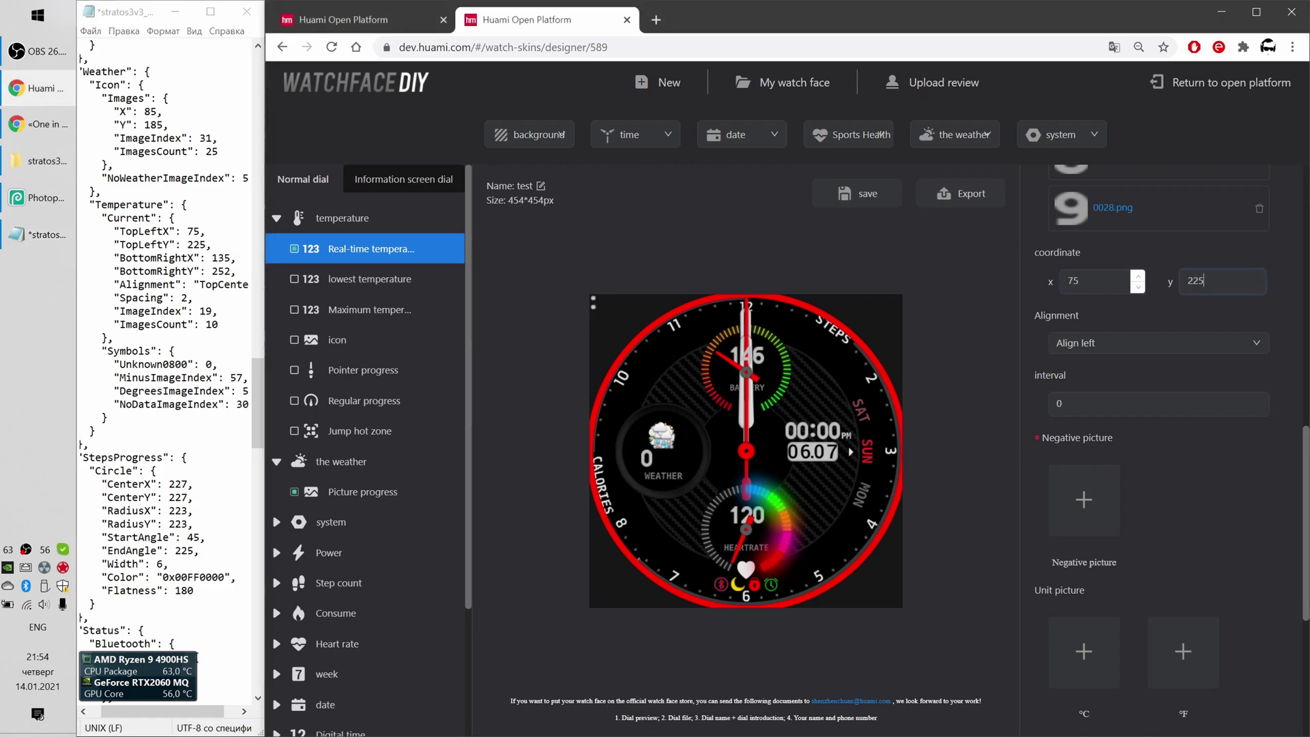
Set the real-time temperature's alignment to Center left and right
scroll(1237, 314, "up", 10)
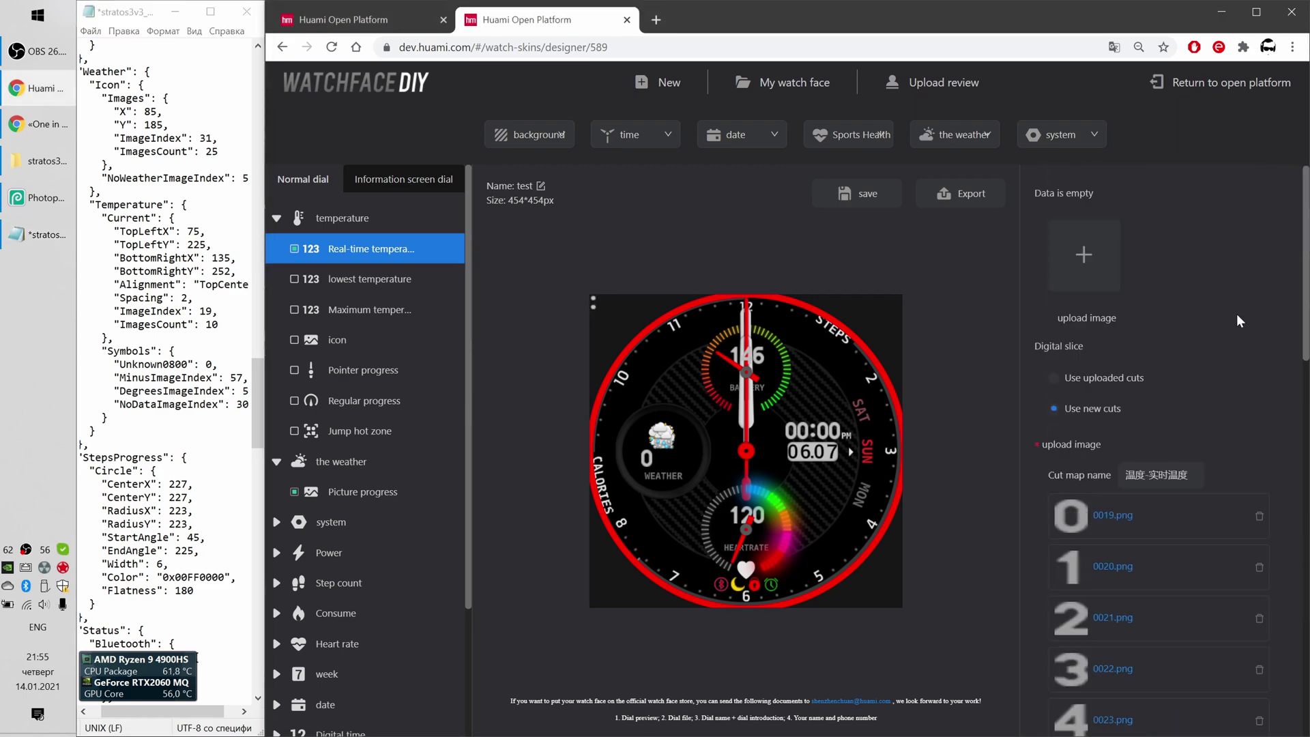
scroll(1237, 314, "down", 10)
left_click(1228, 343)
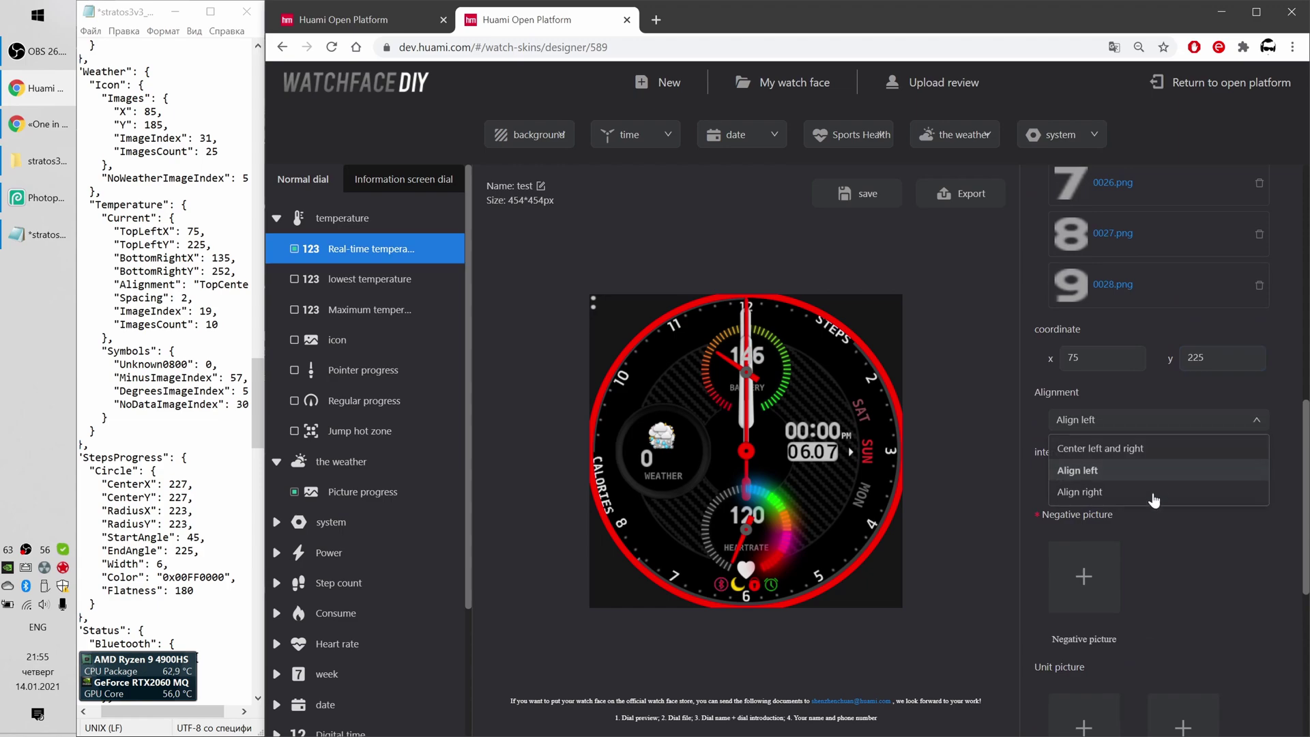
left_click(1119, 448)
left_click(1261, 356)
left_click(1139, 365)
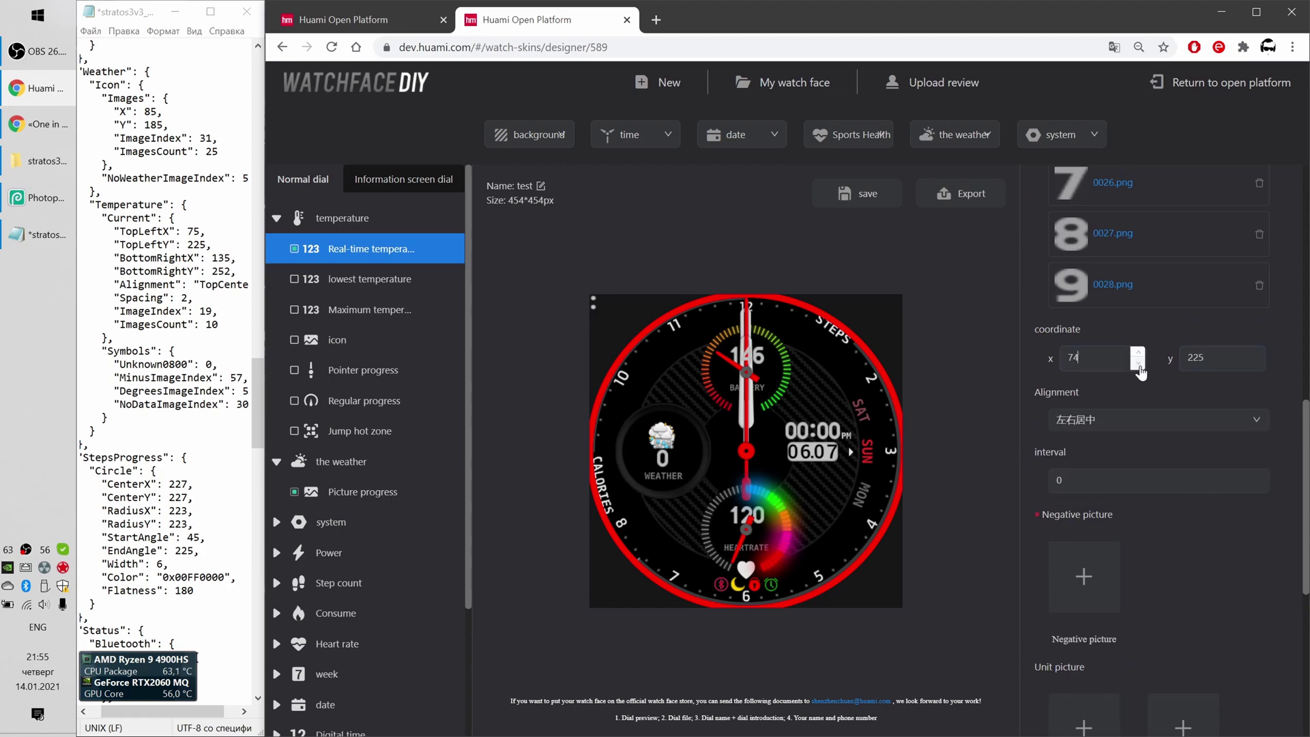
Upload the minus-sign image as the real-time temperature's negative picture
scroll(1242, 544, "down", 5)
scroll(1242, 544, "up", 3)
scroll(1035, 332, "down", 2)
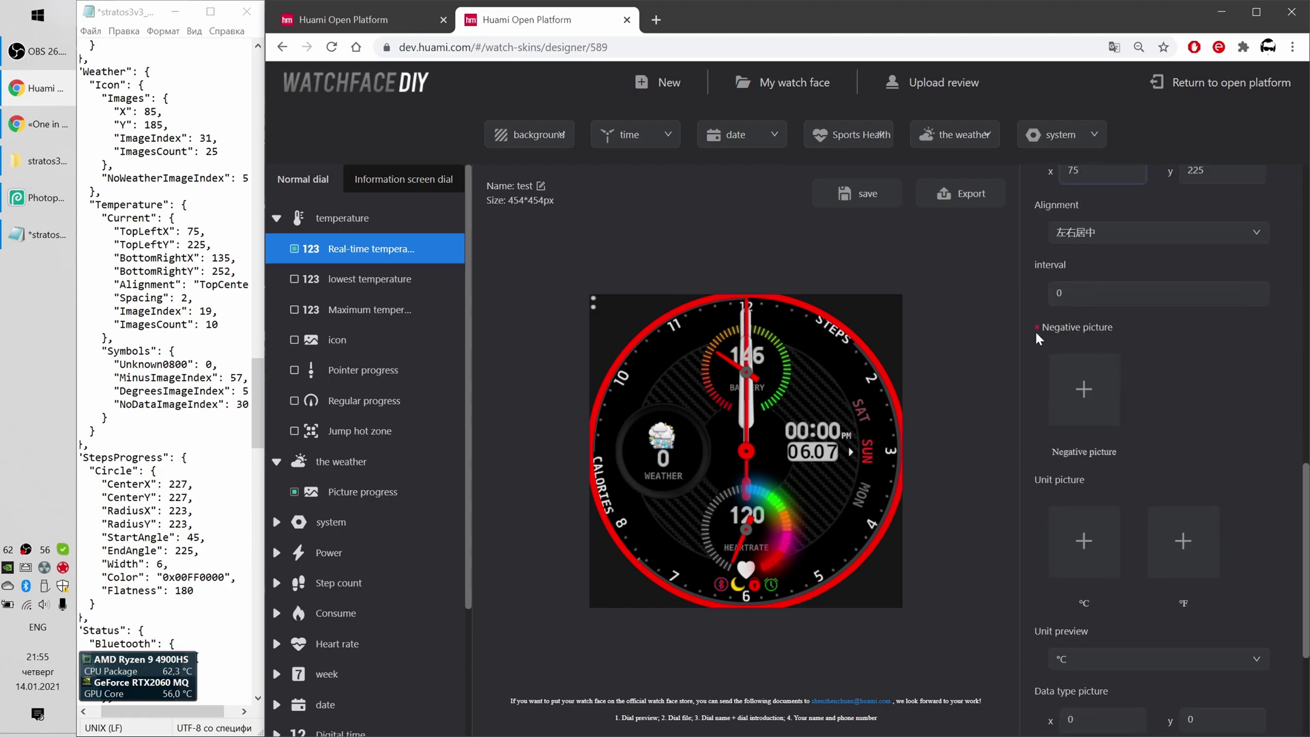
left_click(1084, 389)
scroll(627, 294, "down", 10)
double_click(710, 316)
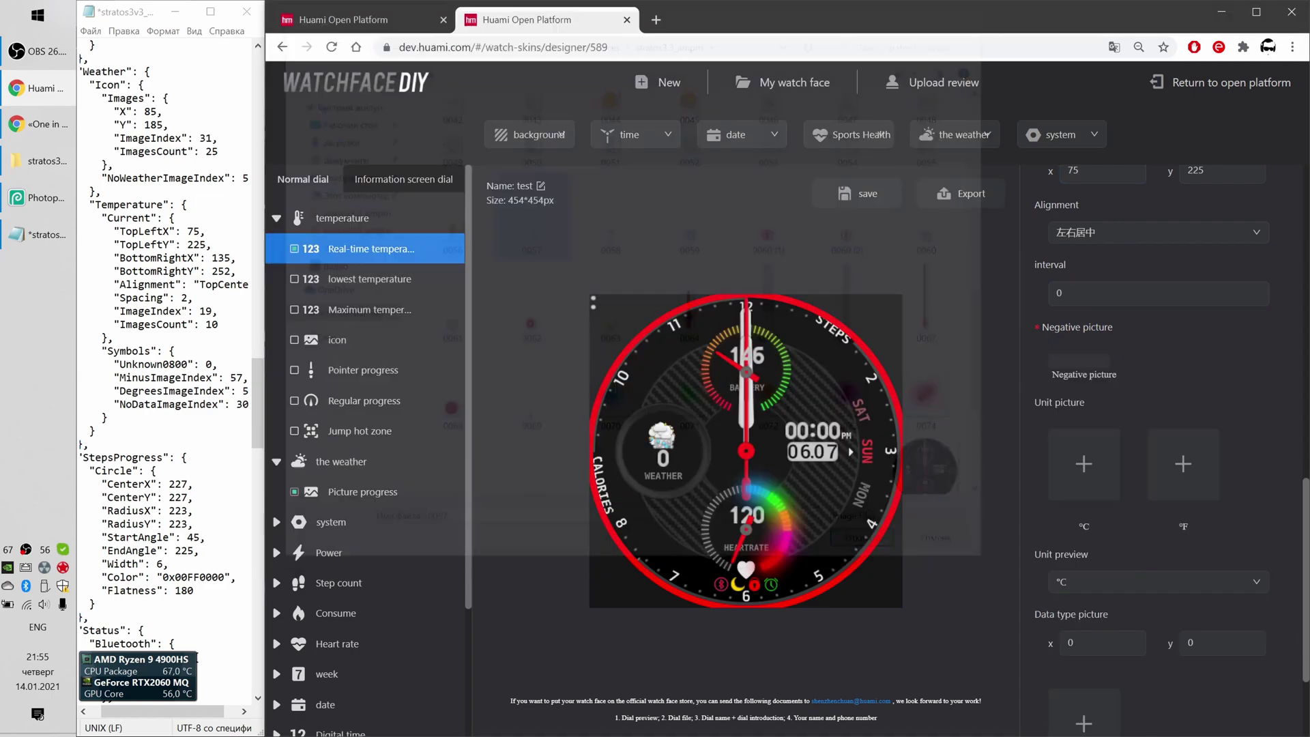
Upload the degree-symbol image as both the °C and °F unit pictures of the real-time temperature
scroll(1091, 396, "down", 2)
left_click(1113, 401)
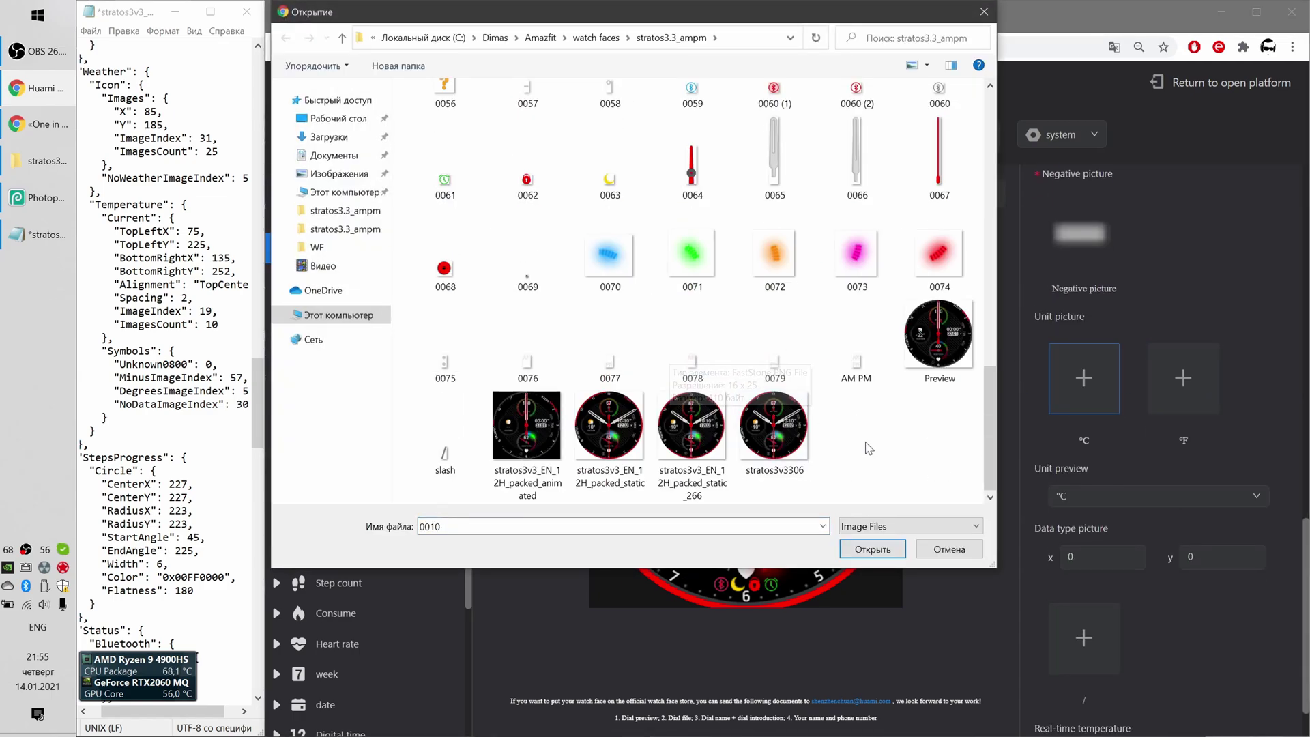
left_click(610, 232)
double_click(610, 235)
left_click(1184, 377)
scroll(627, 294, "down", 3)
double_click(610, 409)
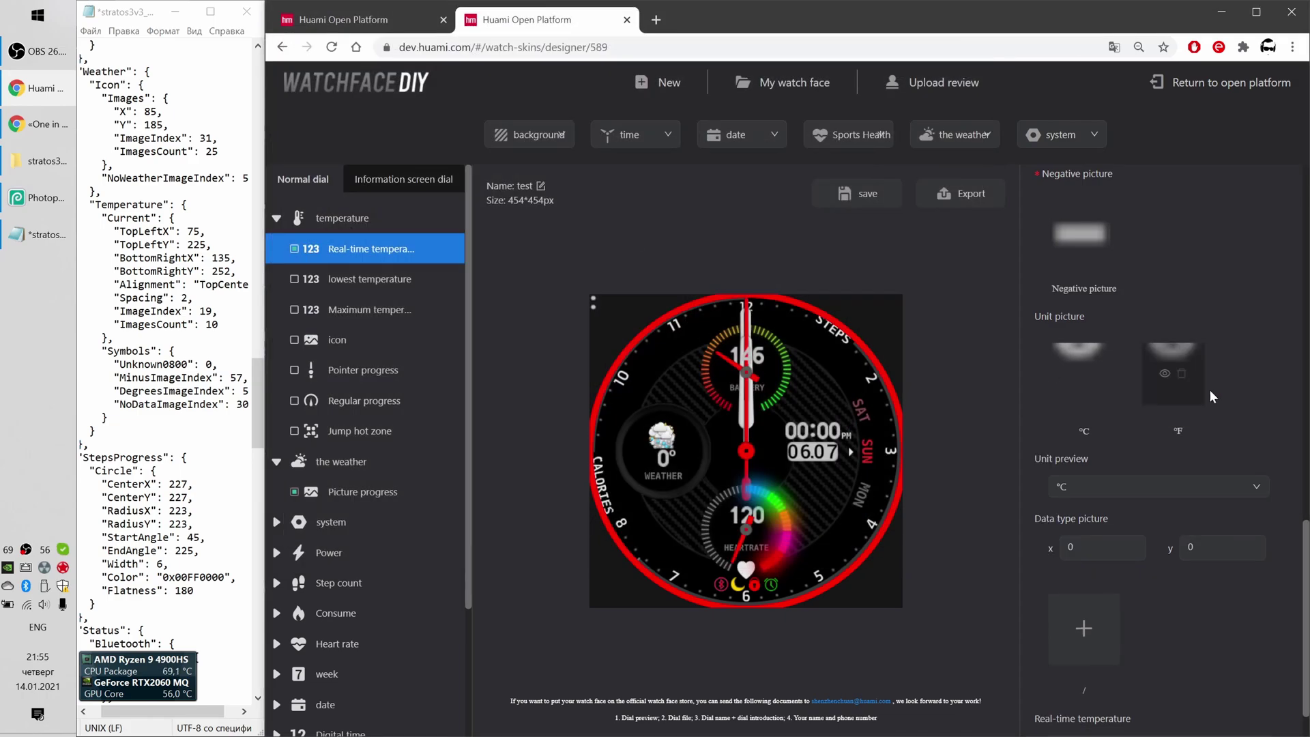
Test the real-time temperature preview with -30 and set the preview value to 15
scroll(1252, 568, "down", 1)
left_click_drag(1078, 690, 1005, 673)
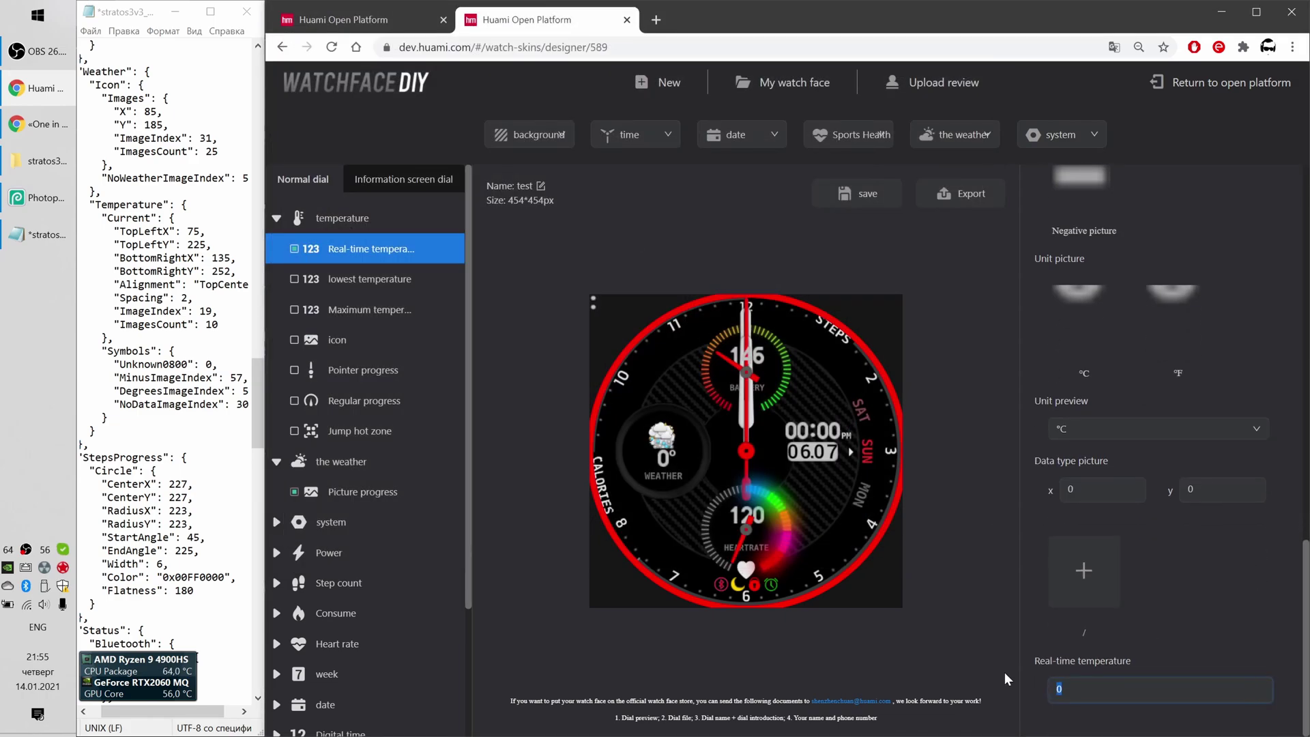
type("-30")
left_click_drag(1078, 690, 988, 699)
type("15")
scroll(1219, 528, "up", 5)
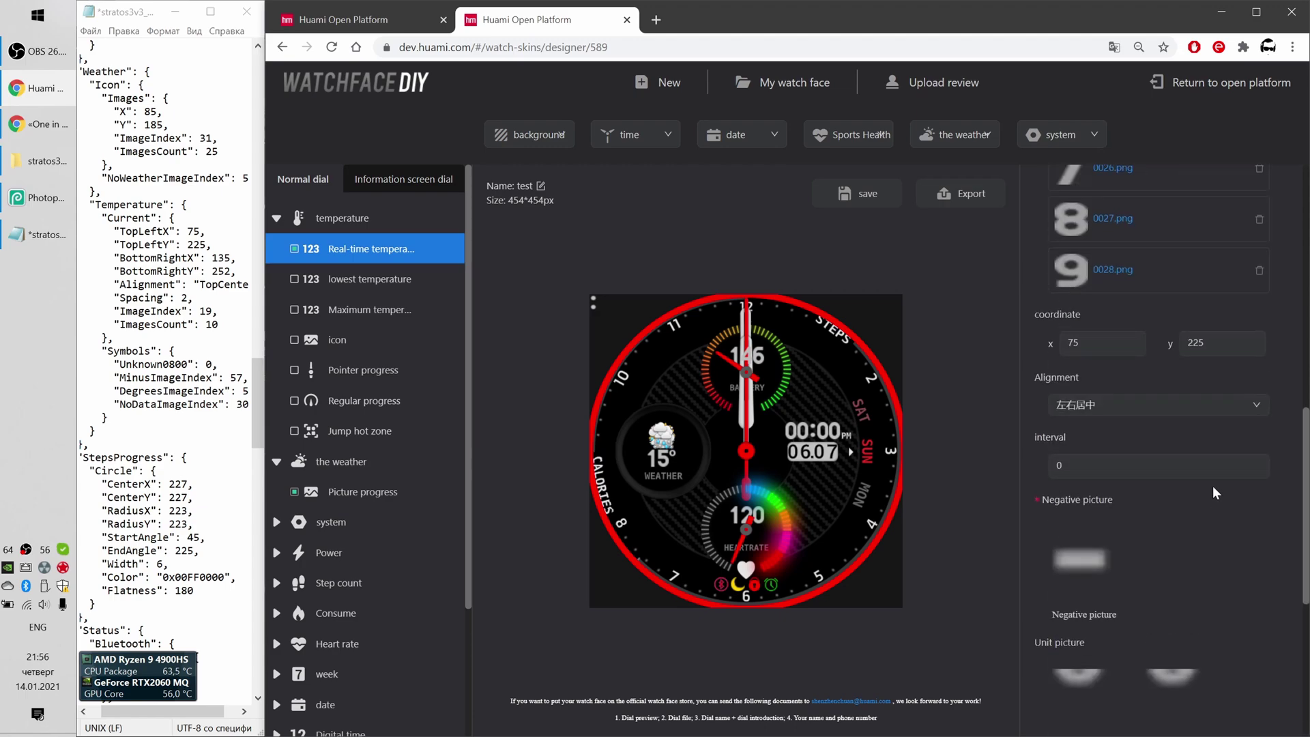
left_click(1259, 341)
Set the unified y coordinate of the weather picture progress to 180
left_click(362, 491)
scroll(1261, 326, "down", 15)
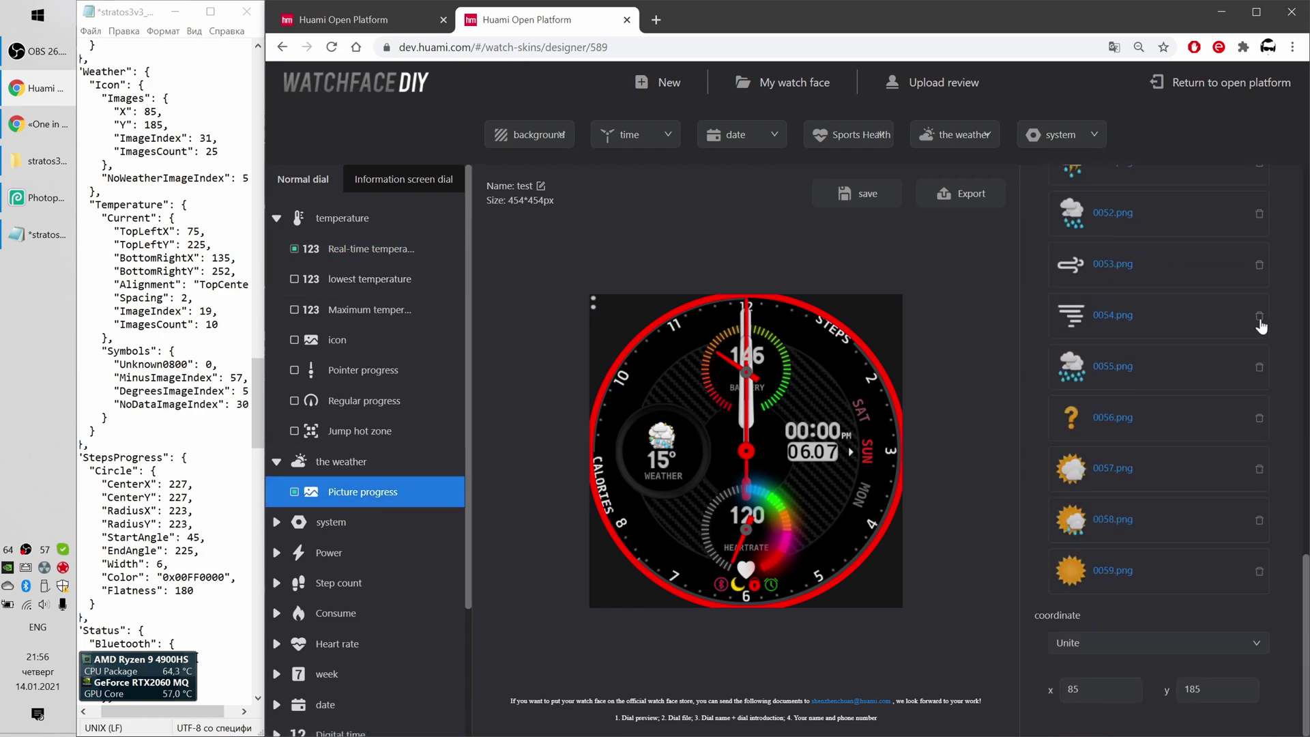
left_click(1250, 696)
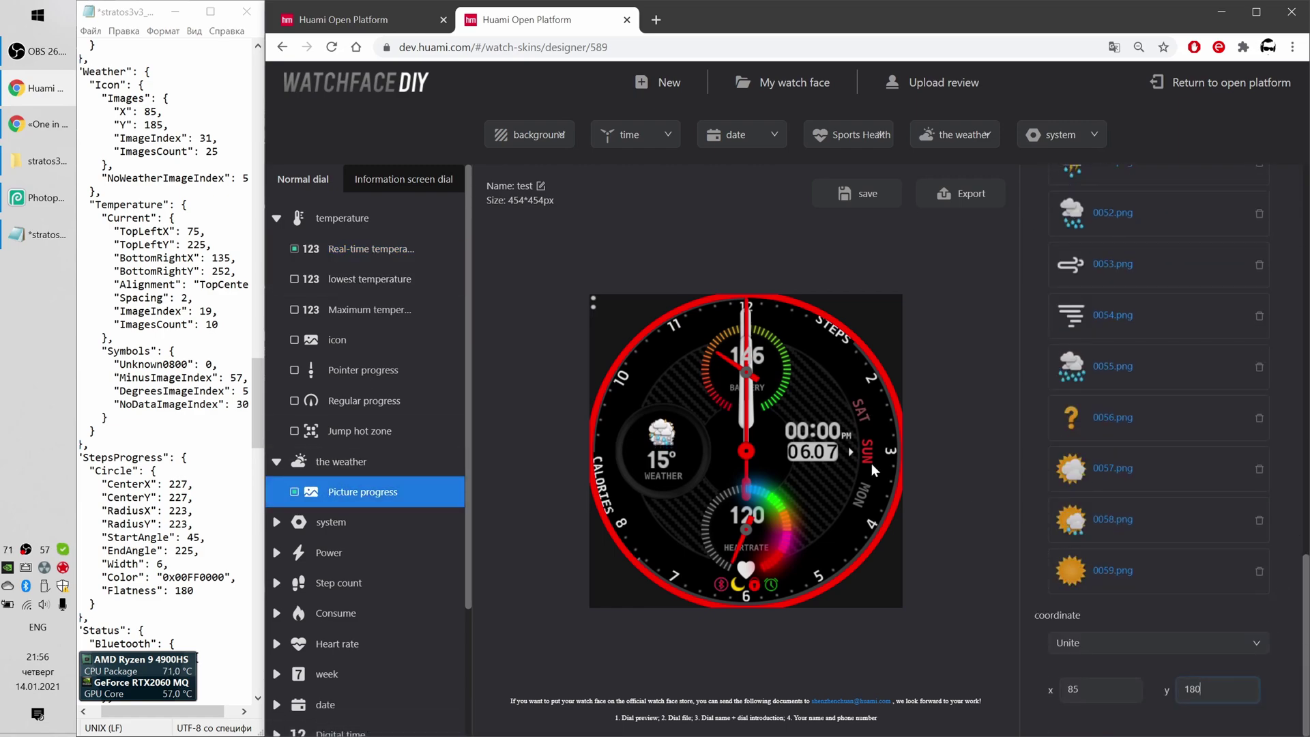
Examine the temperature component's other elements, from lowest and maximum temperature through icon, progress types and jump hot zone
left_click(355, 219)
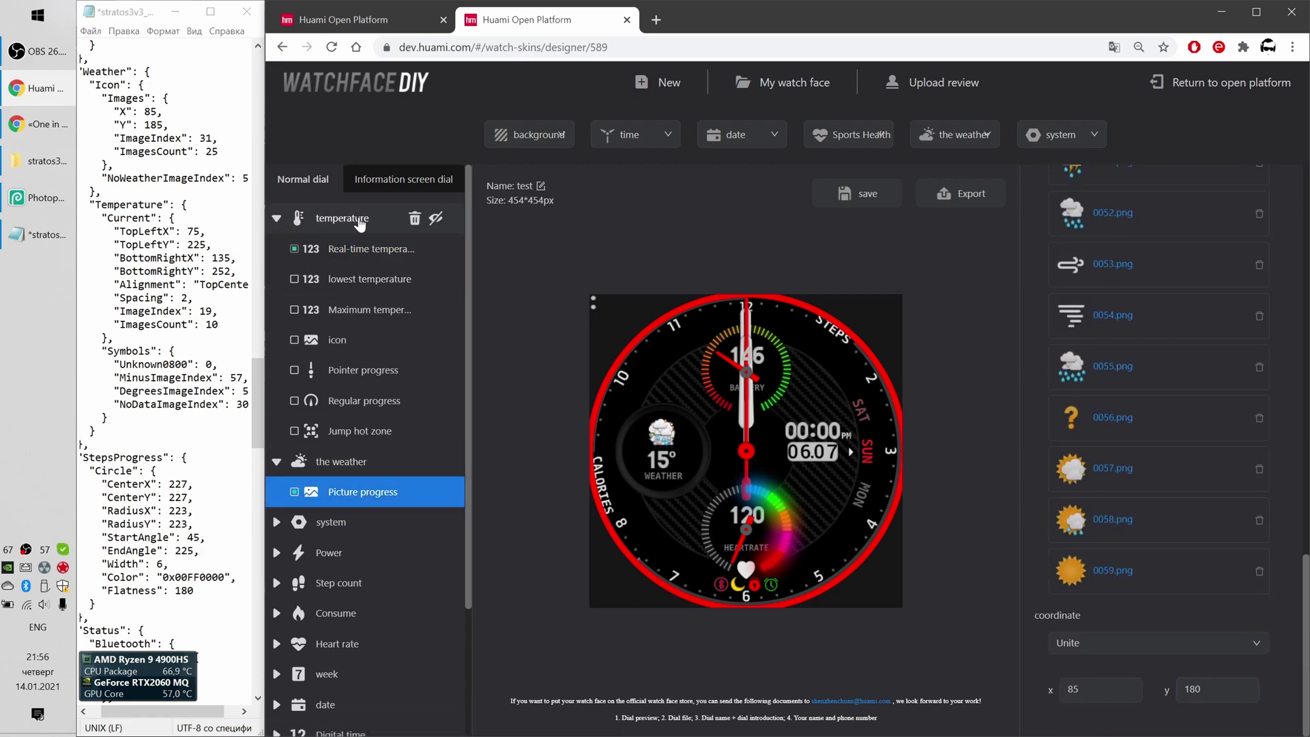
left_click(343, 286)
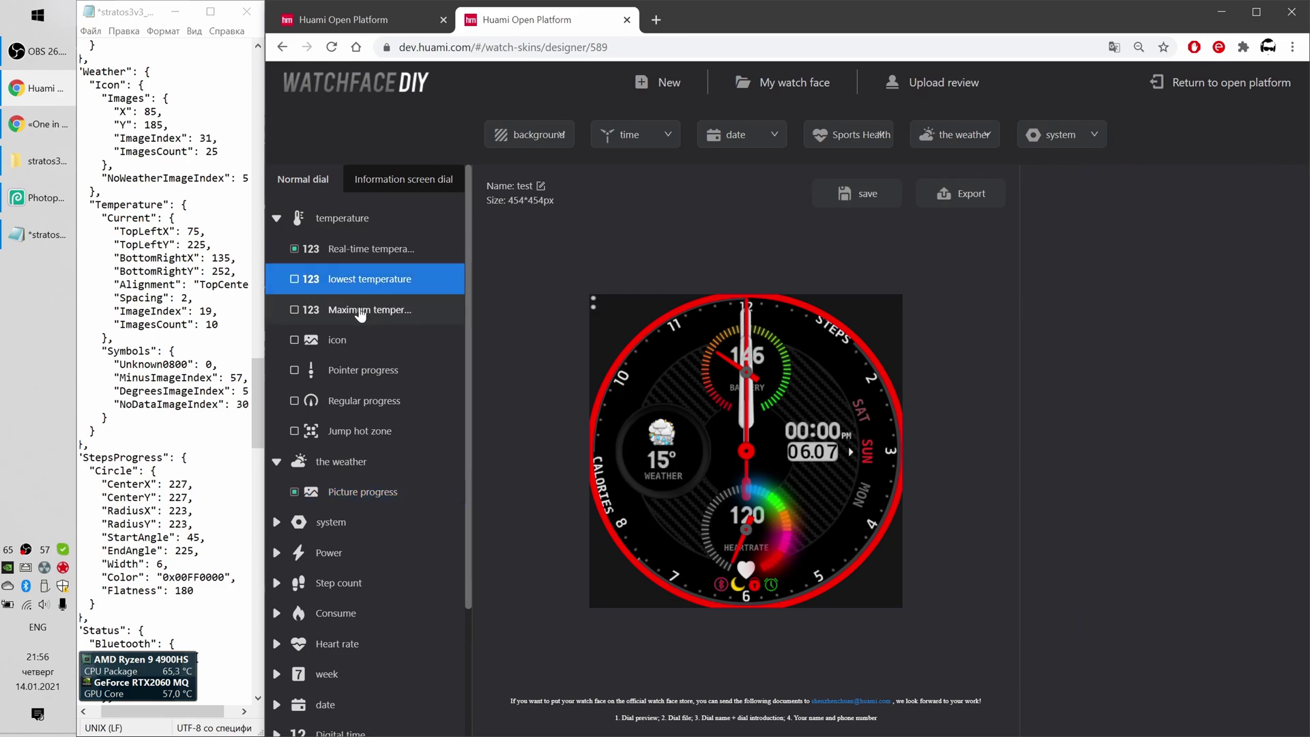
left_click(348, 309)
left_click(294, 280)
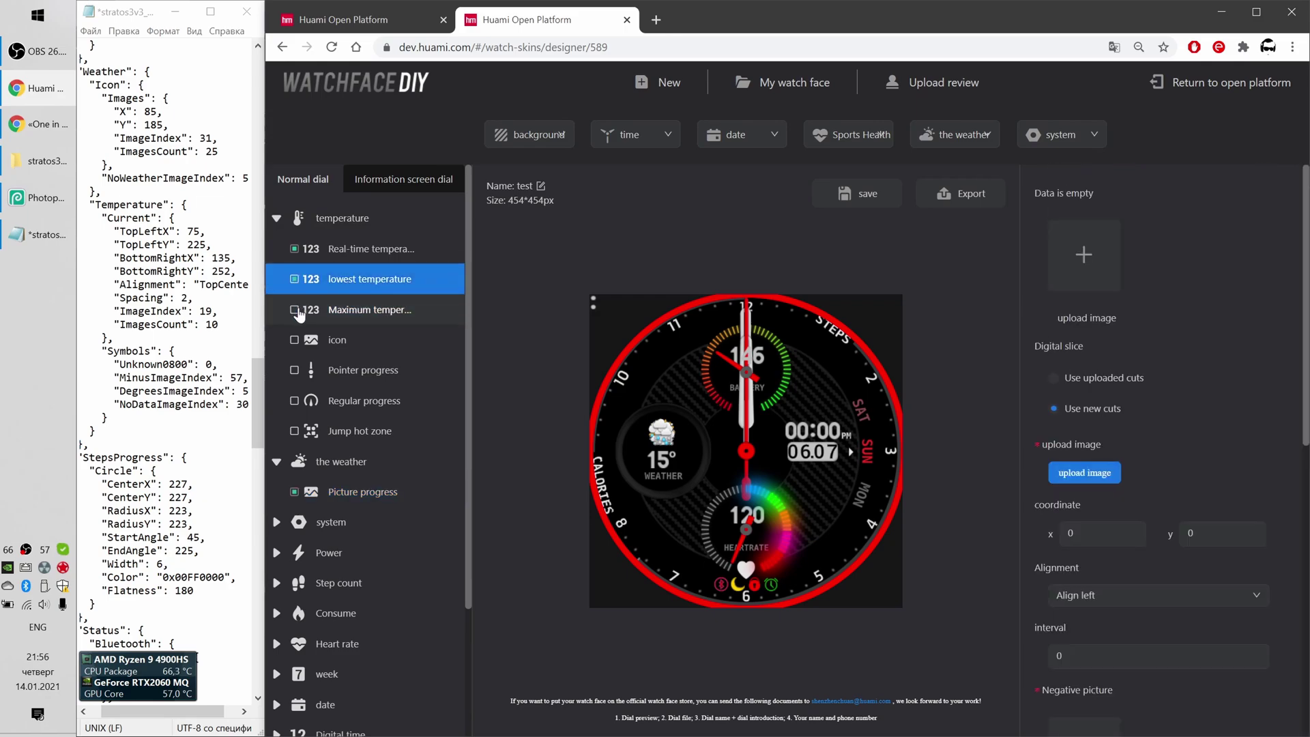
left_click(348, 309)
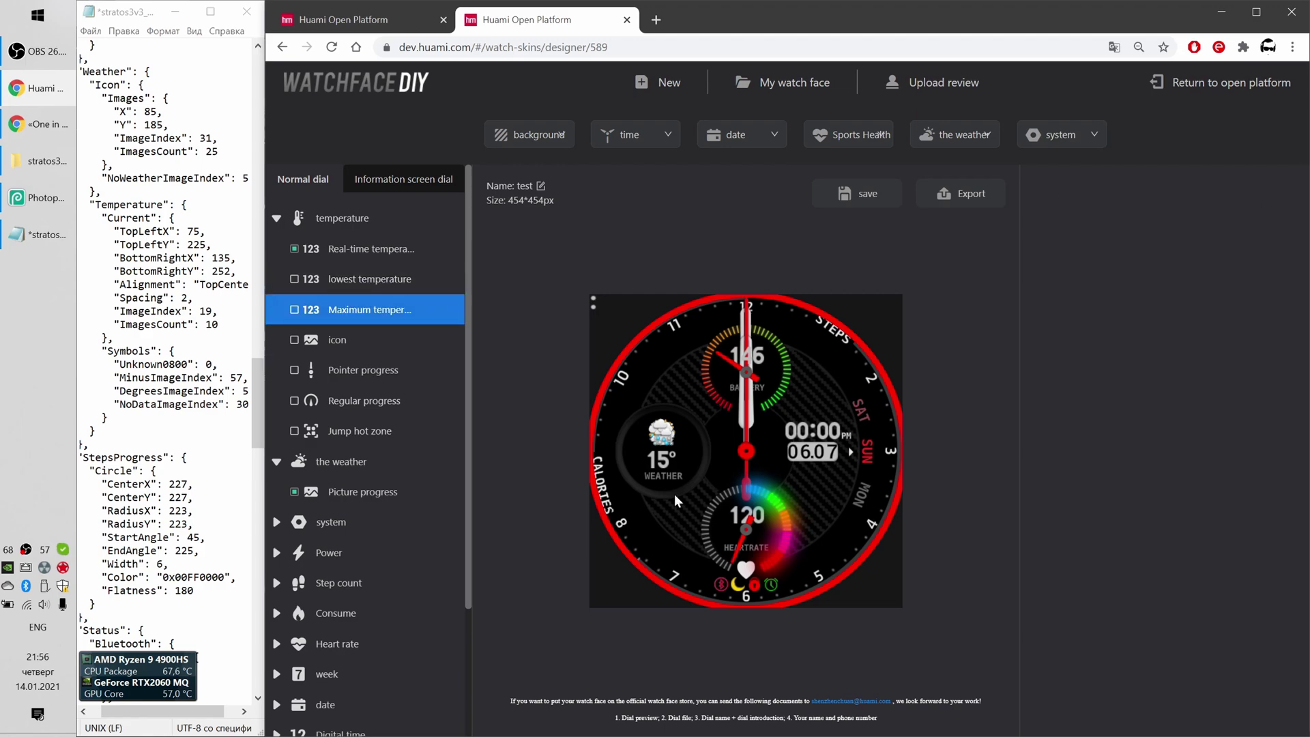
left_click(351, 345)
left_click(369, 384)
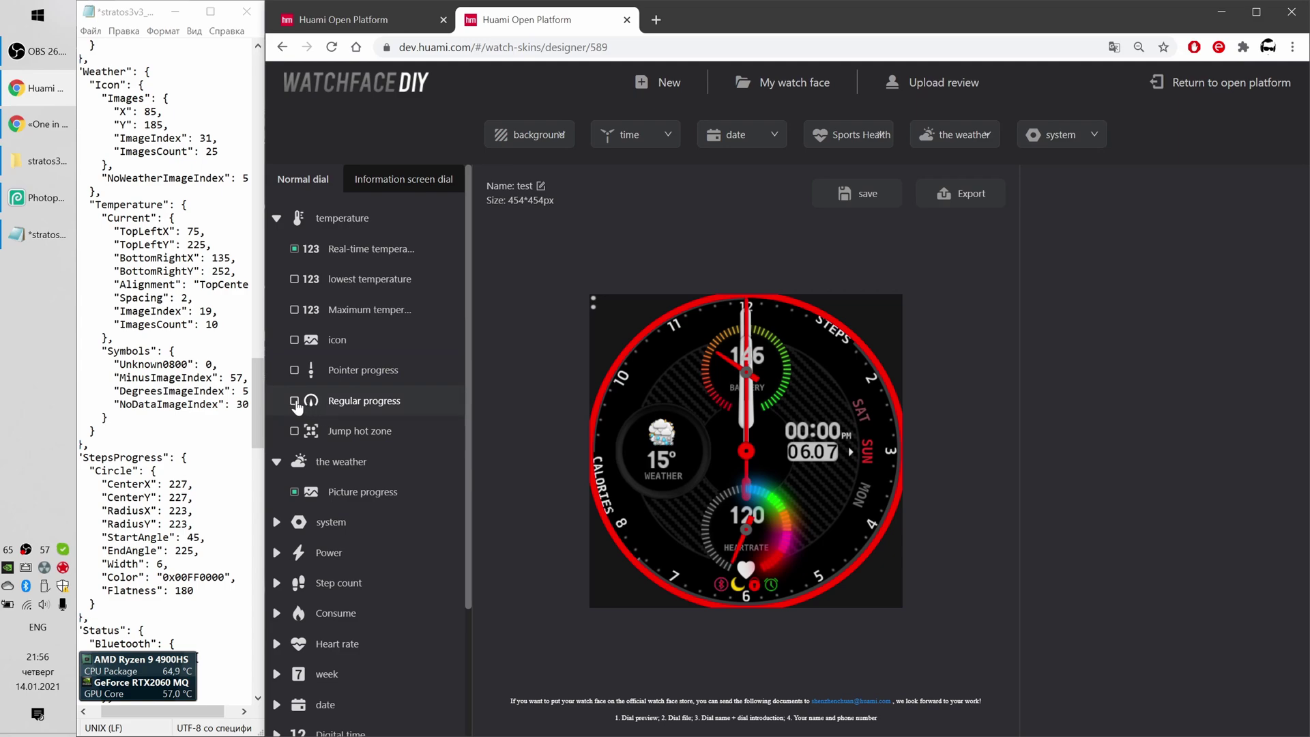
left_click(348, 408)
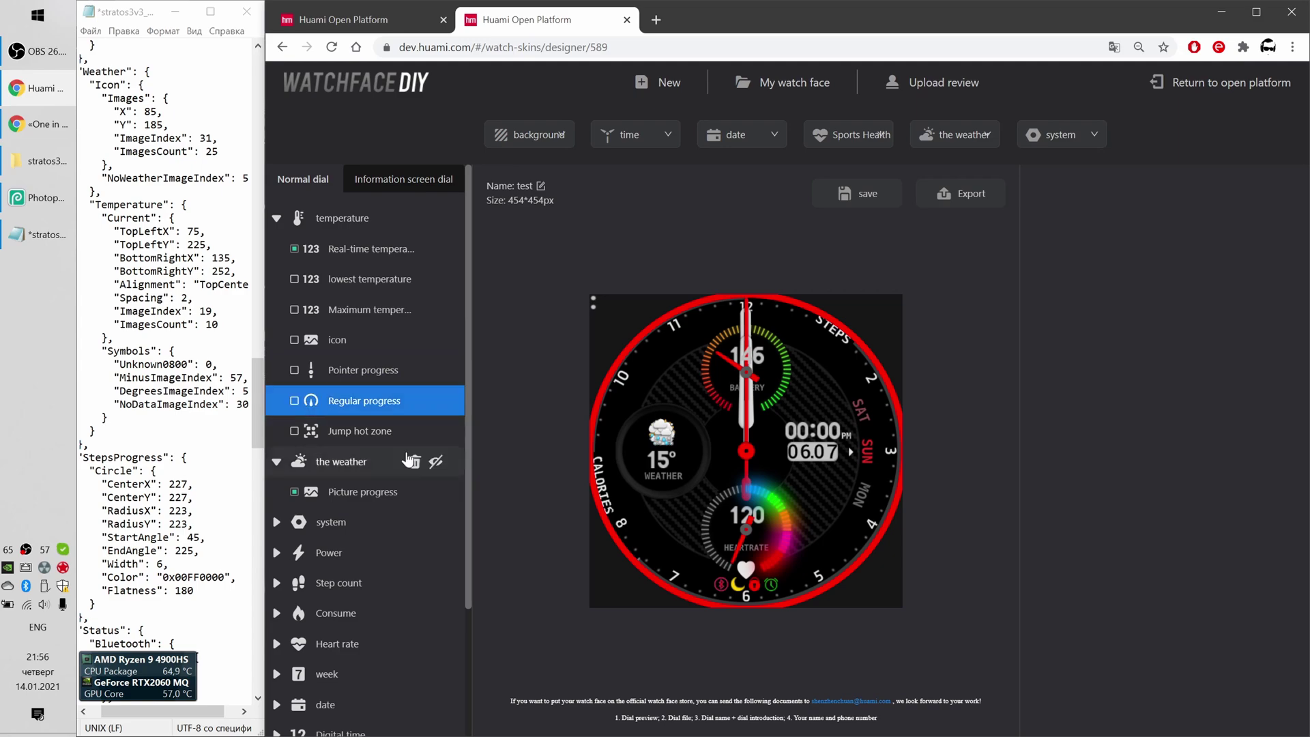
left_click(362, 438)
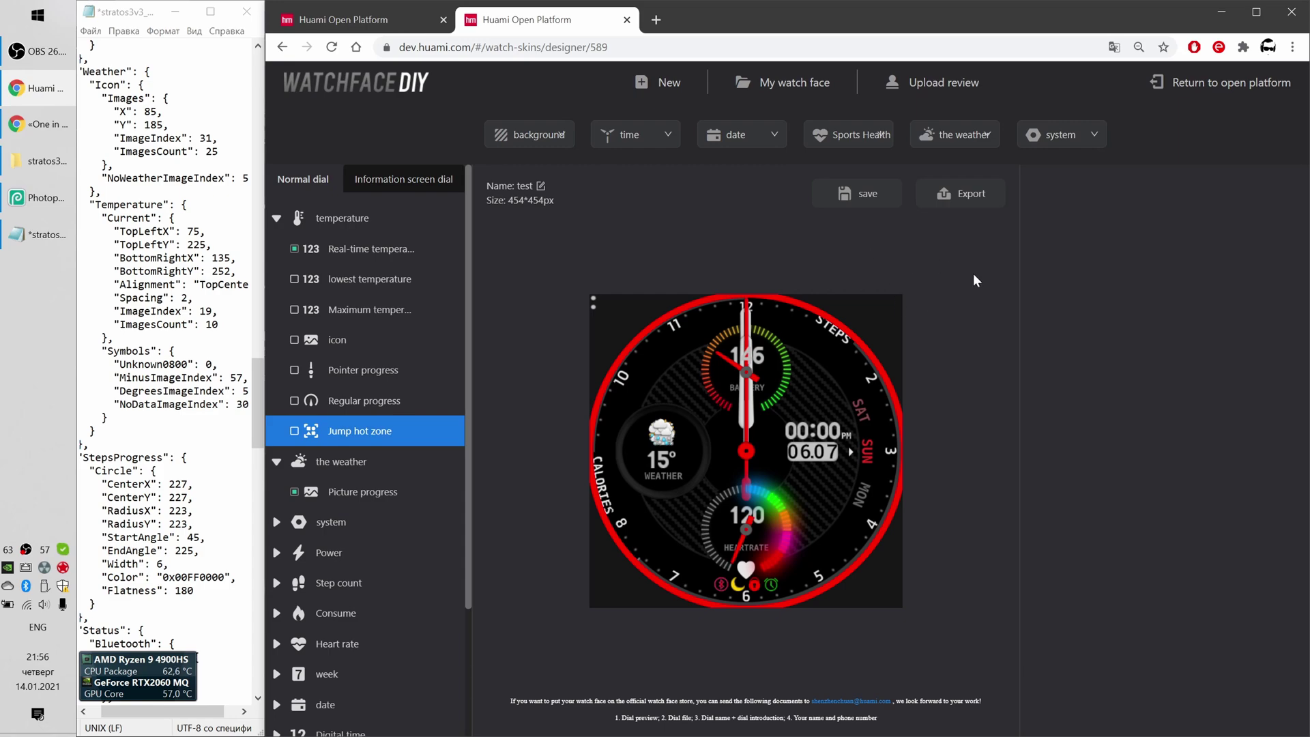
Collapse the weather, temperature and Pointer time groups and move Pointer time to the top of the layer order
left_click(280, 464)
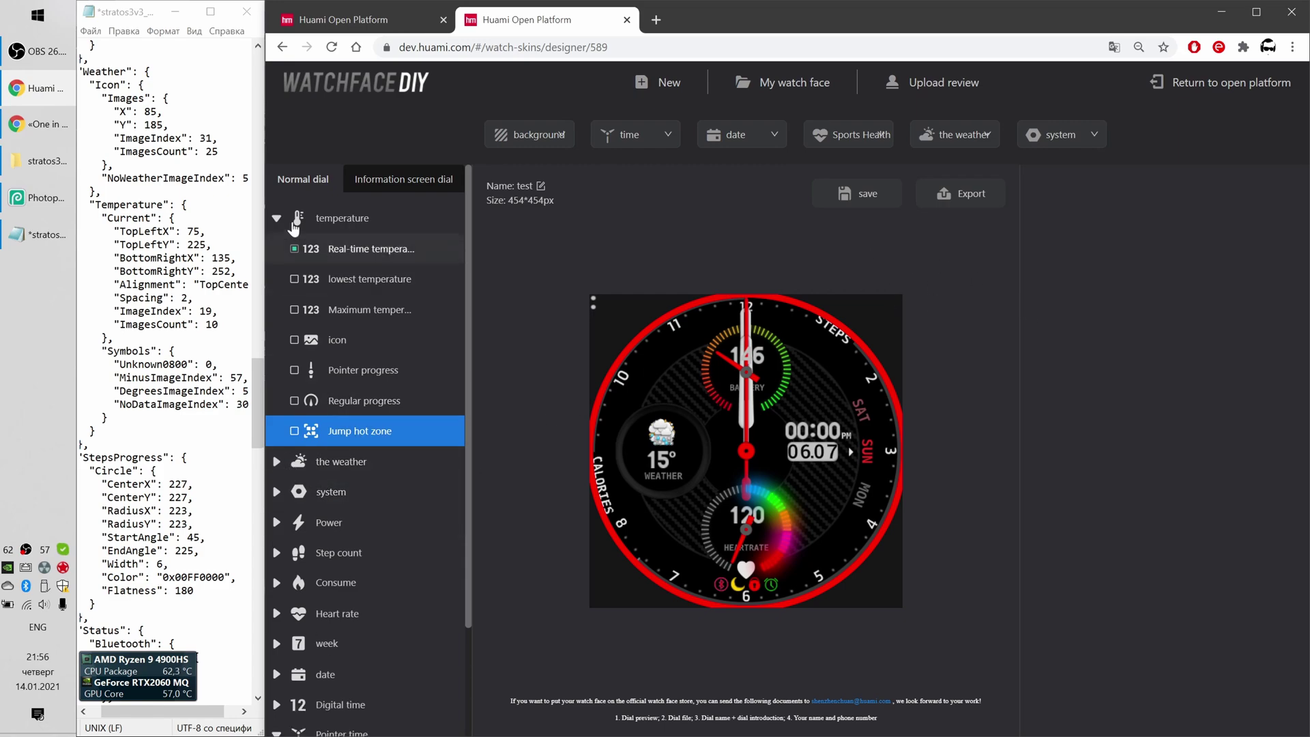
left_click(291, 221)
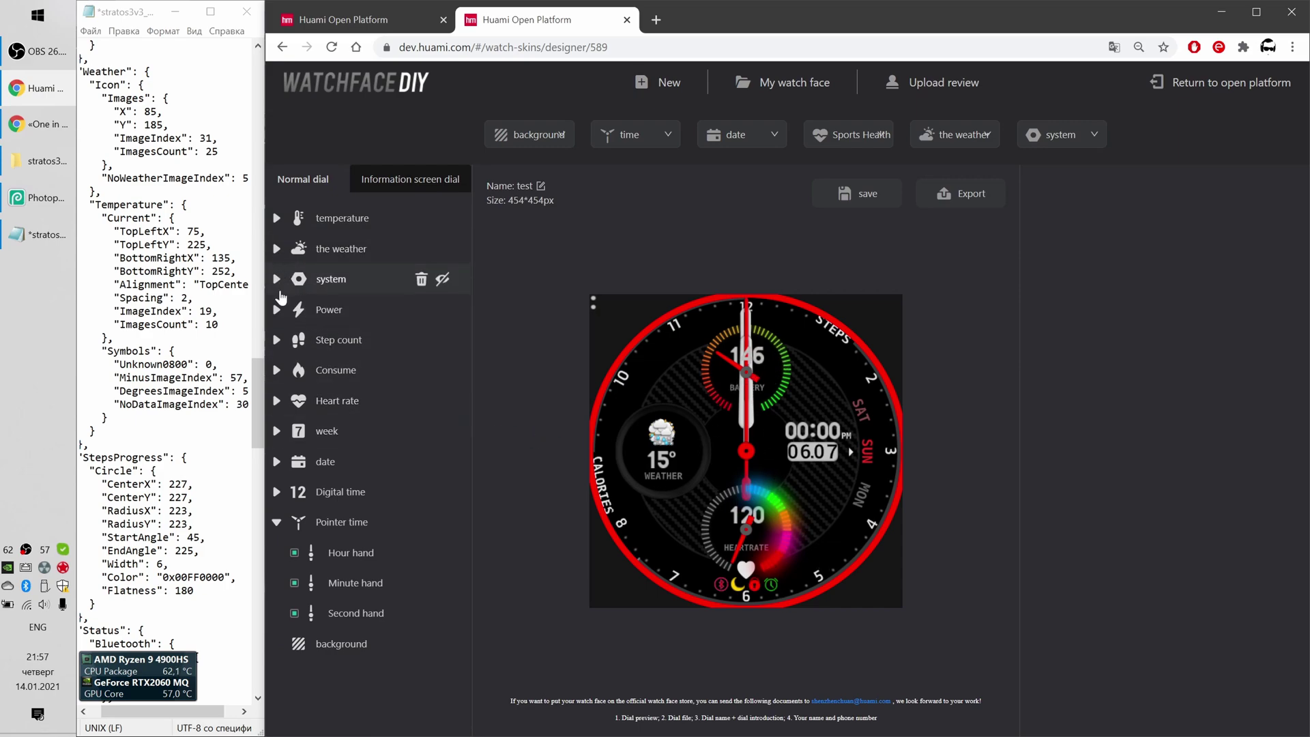
left_click(278, 310)
left_click(280, 312)
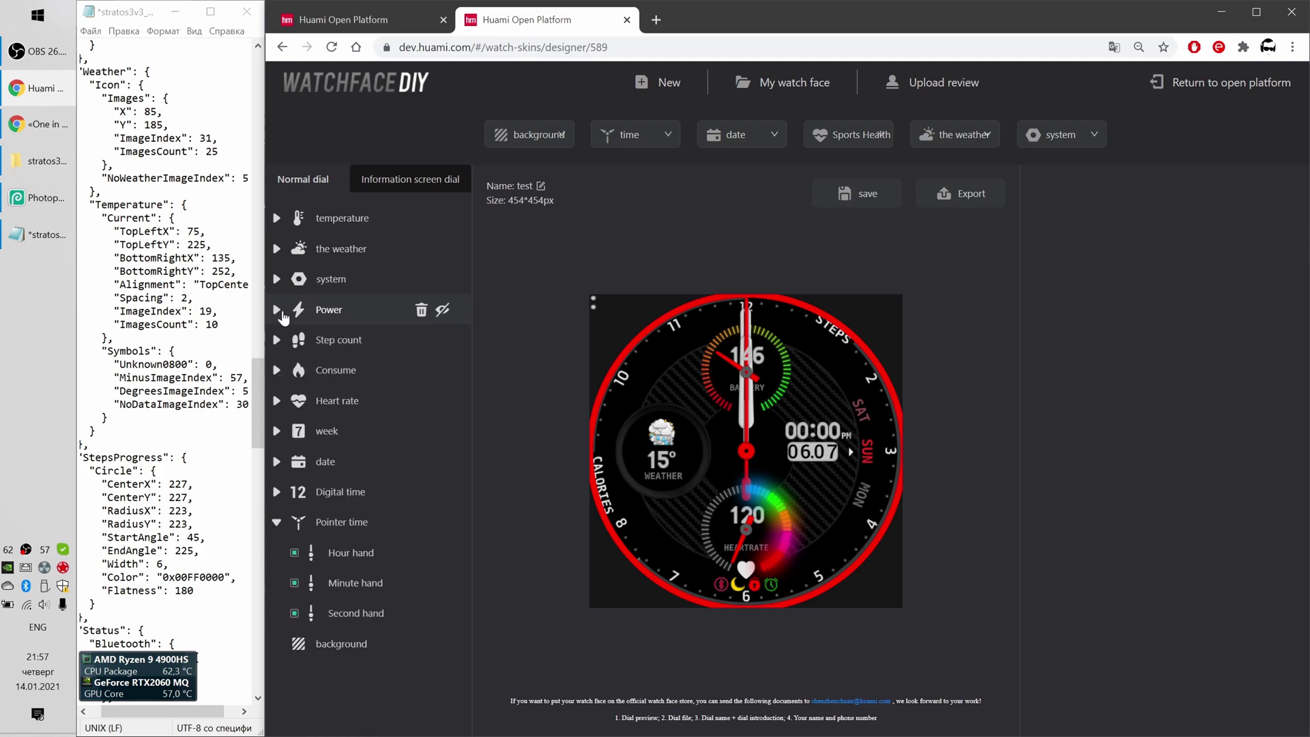
left_click(280, 524)
left_click_drag(347, 523, 353, 221)
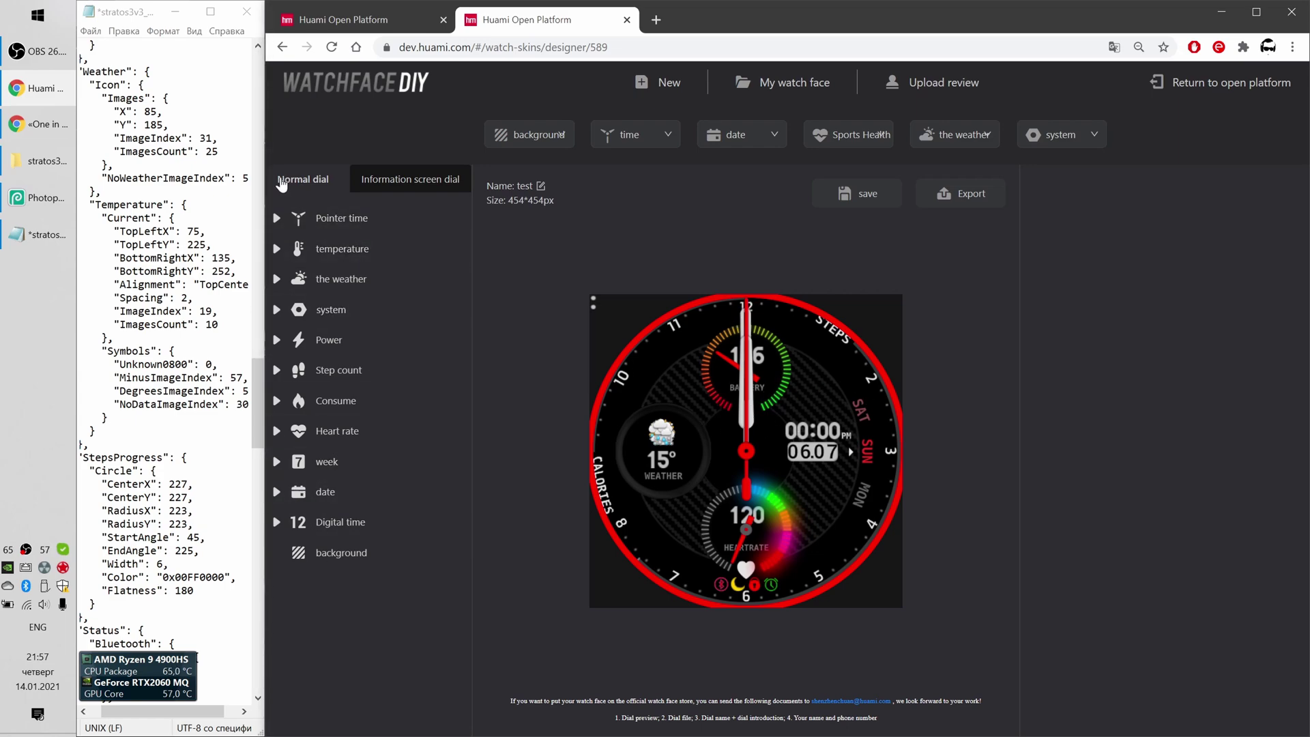
Copy the normal watch face into the information screen dial, overwriting its empty content
left_click_drag(360, 180, 476, 189)
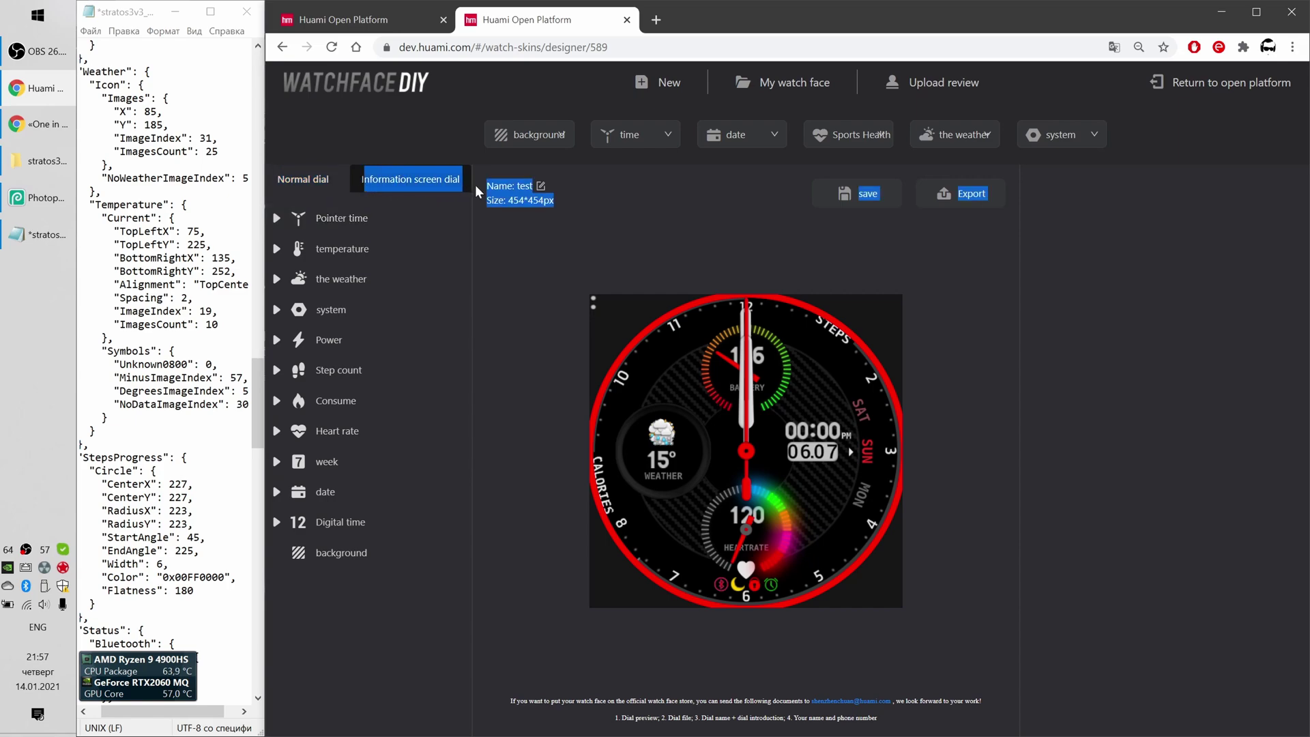
left_click(435, 184)
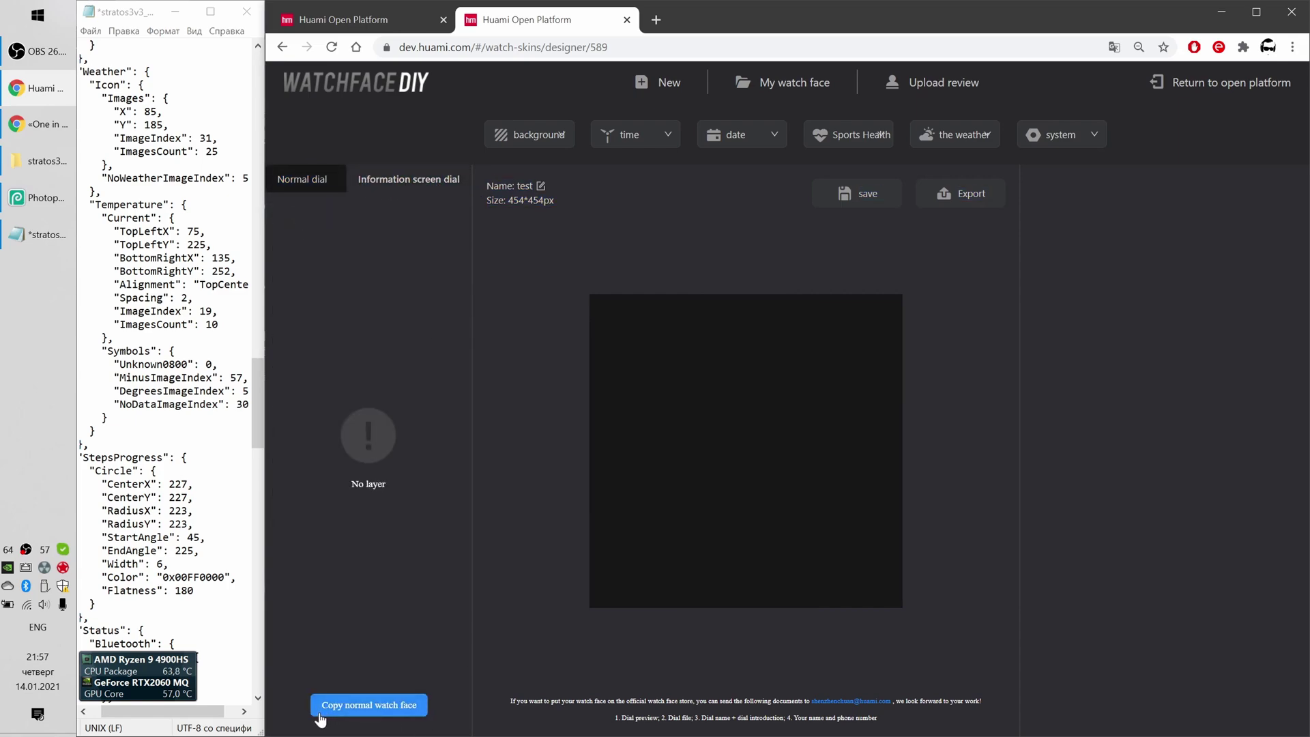
left_click(373, 710)
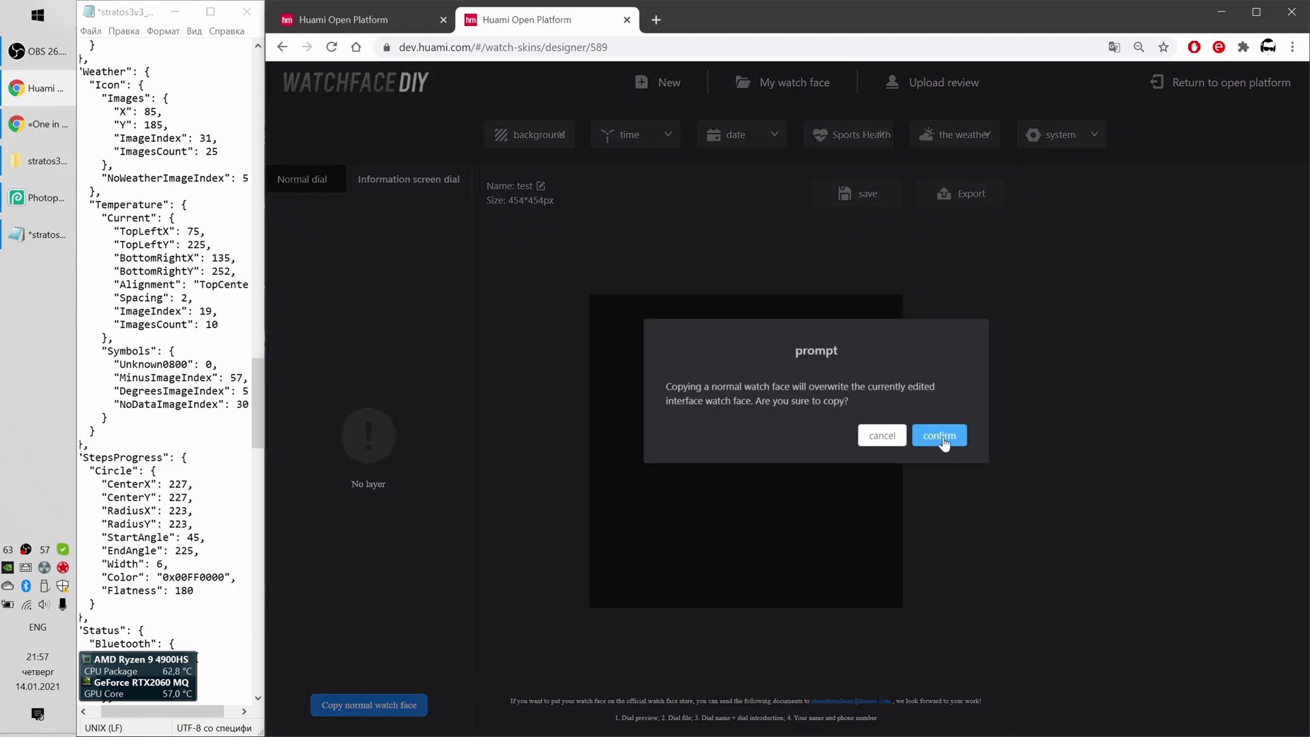
left_click(939, 437)
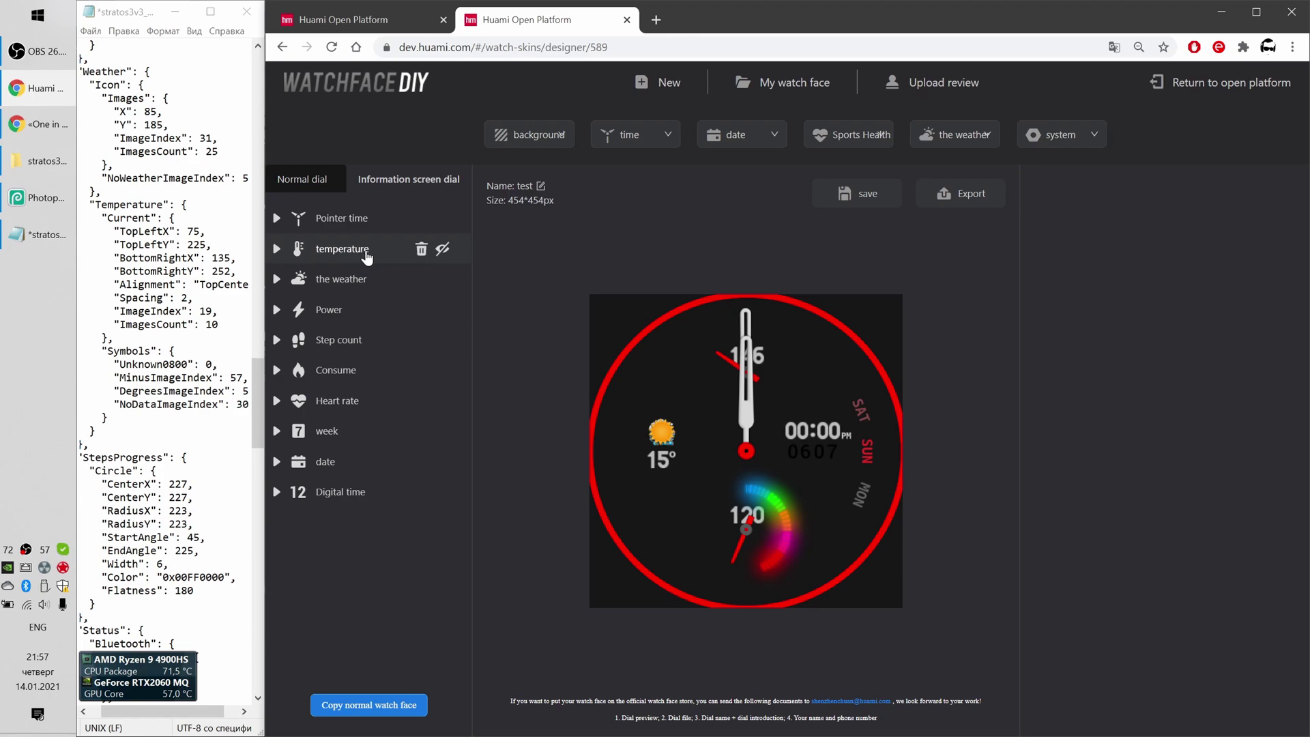
Delete every component except Pointer time from the information screen dial and check its hour hand and minute hand settings
left_click(422, 252)
left_click(421, 253)
left_click(421, 253)
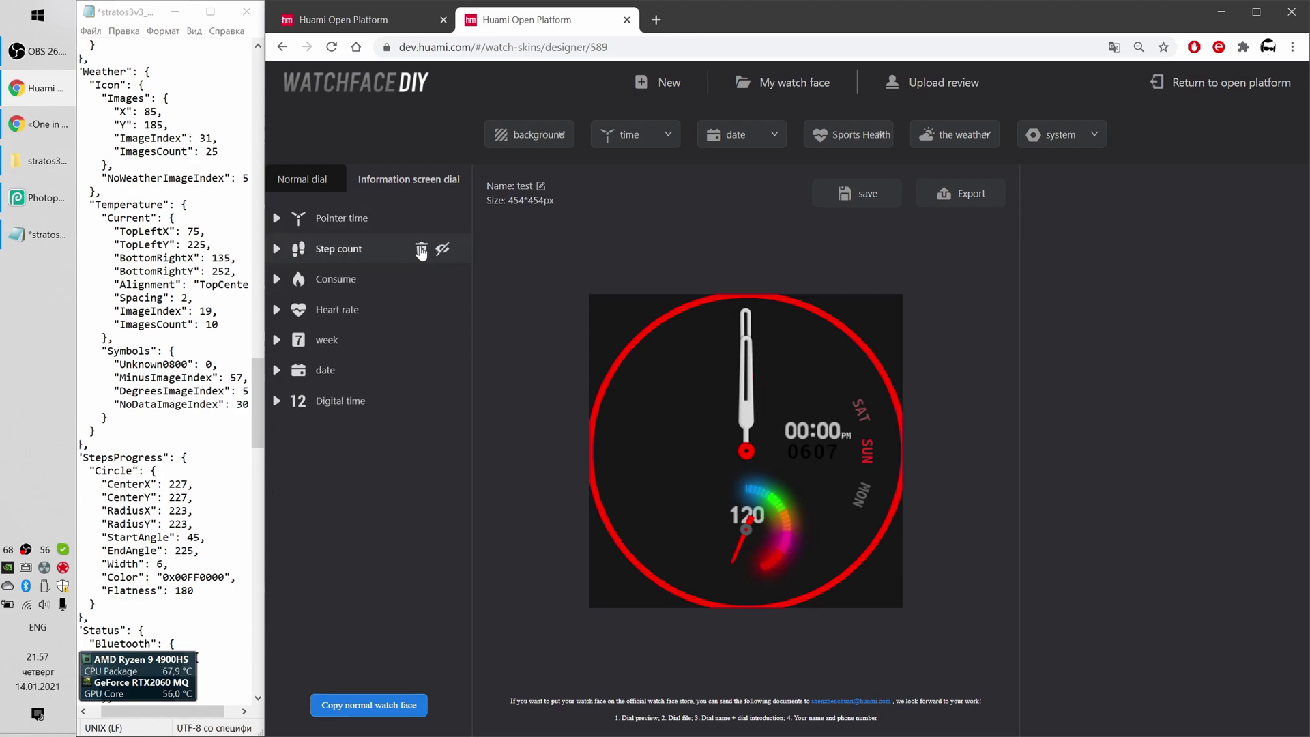
left_click(421, 251)
left_click(421, 251)
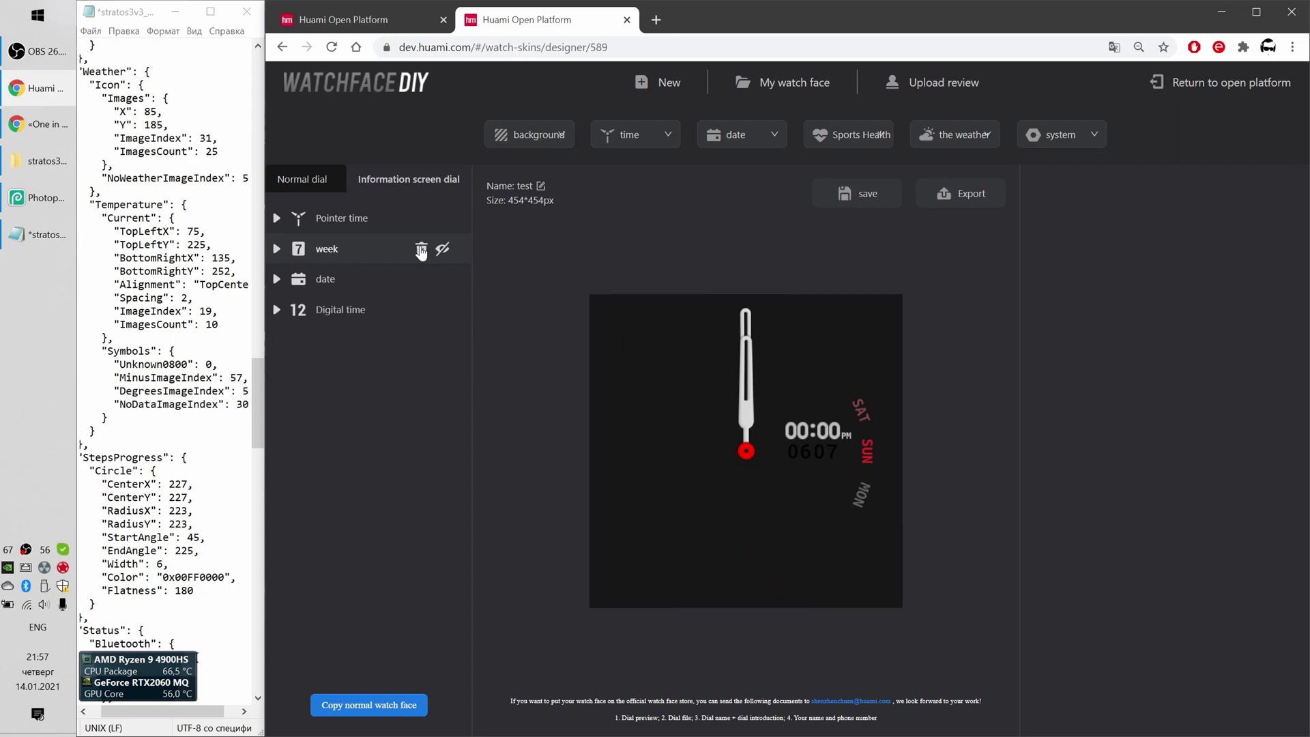
left_click(421, 251)
left_click(421, 251)
left_click(421, 251)
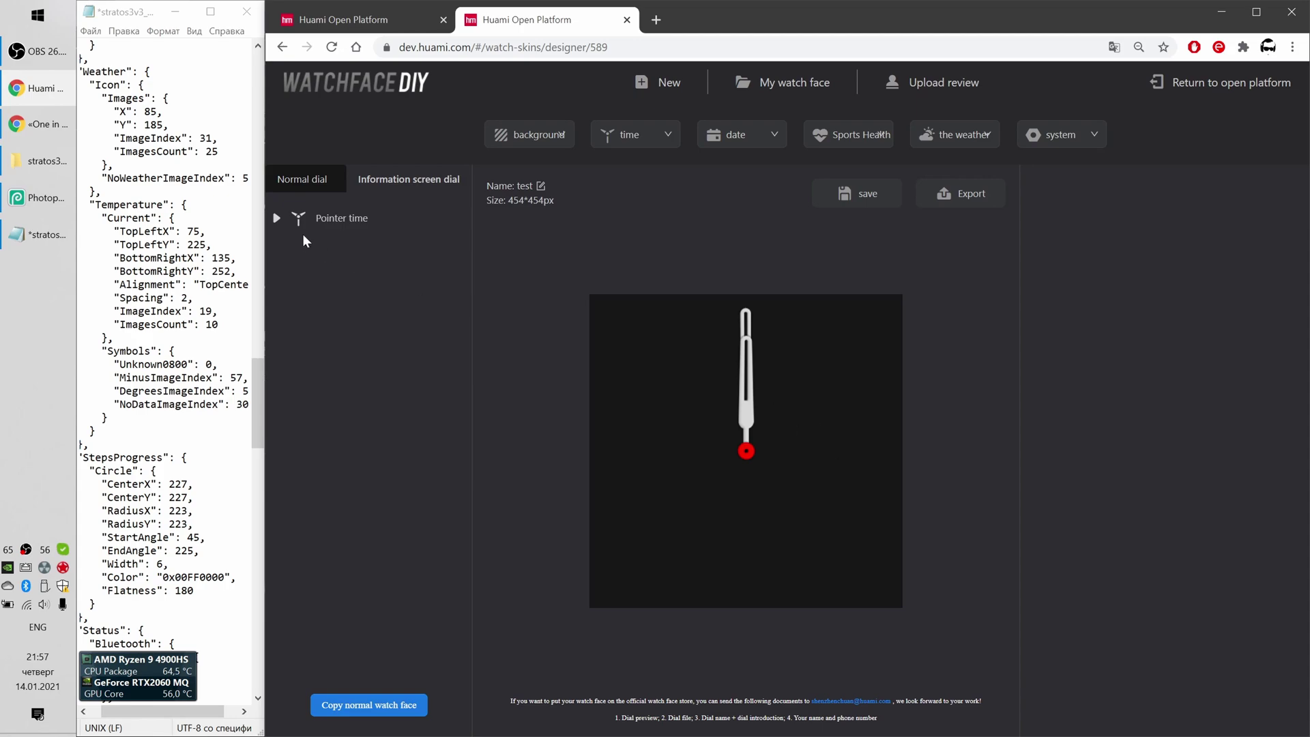
left_click(277, 218)
left_click(352, 250)
left_click(357, 281)
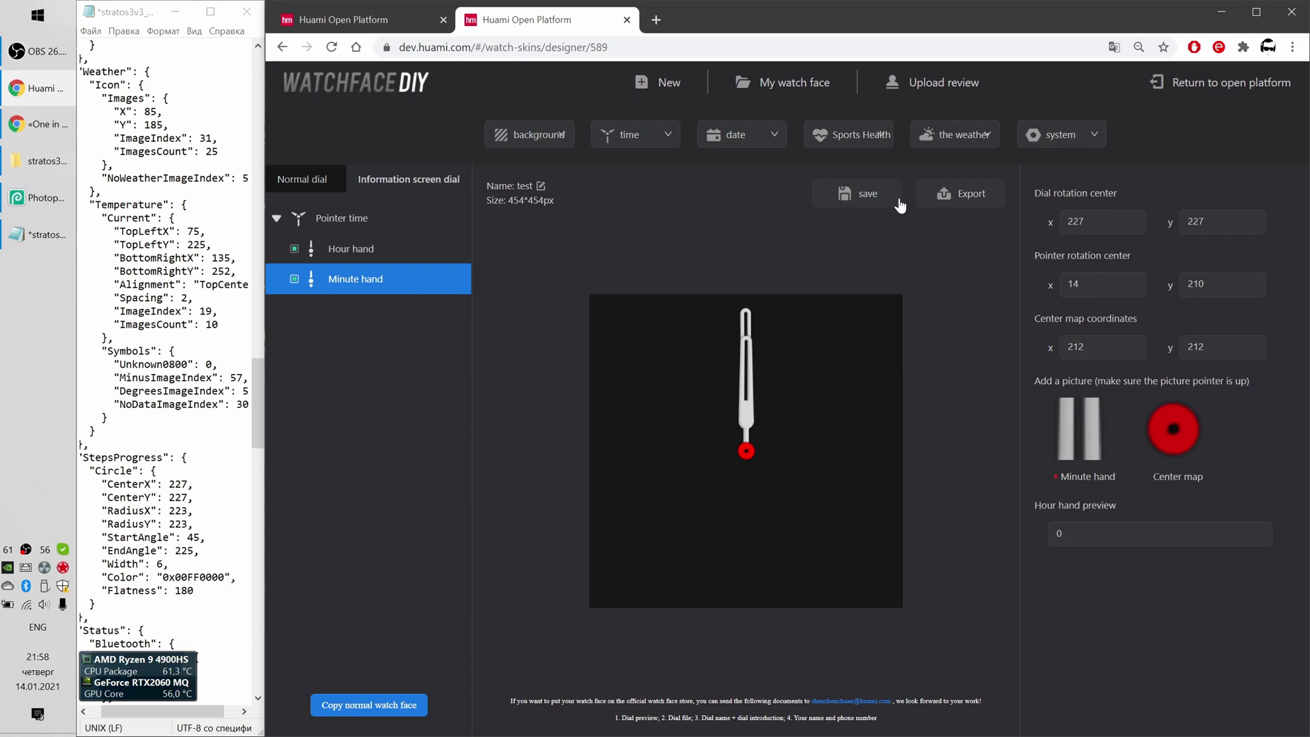
Save the watch face and export it as the ZIP archive "One in a hundred test GTR2" in the Amazfit watch faces folder
left_click(861, 198)
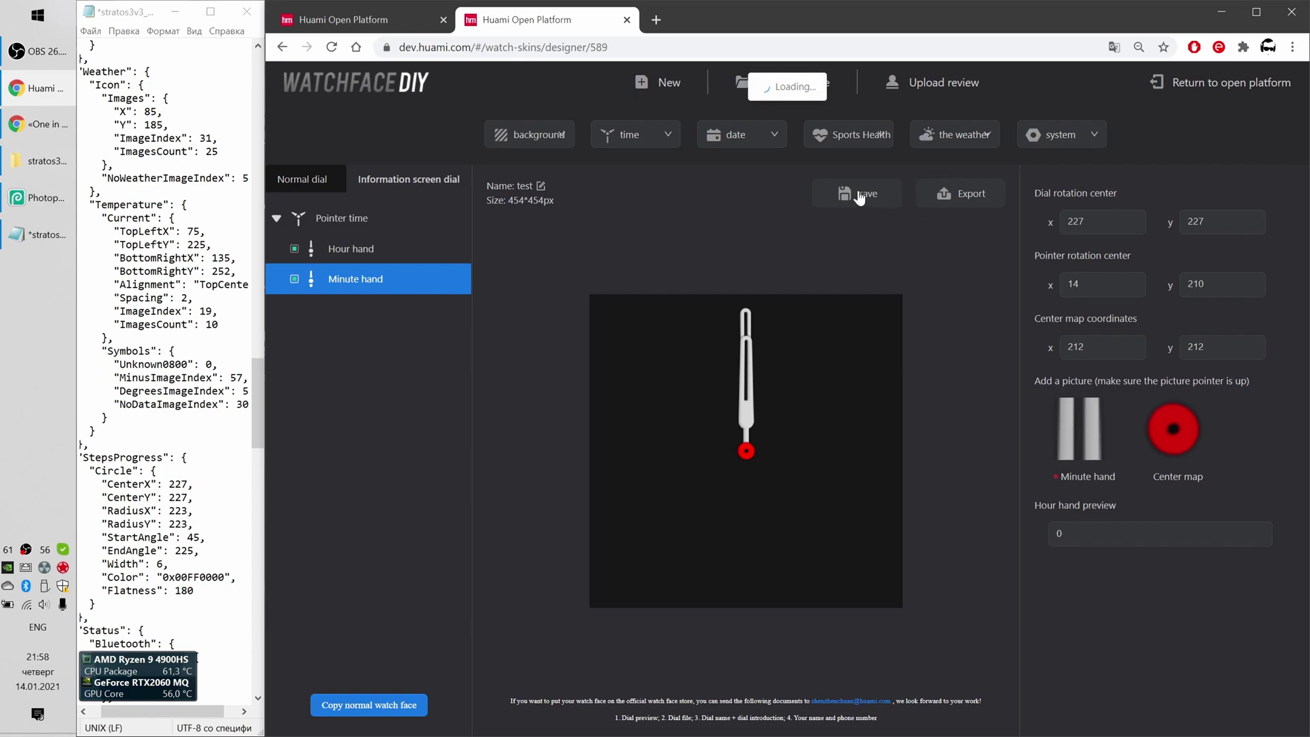
left_click(952, 197)
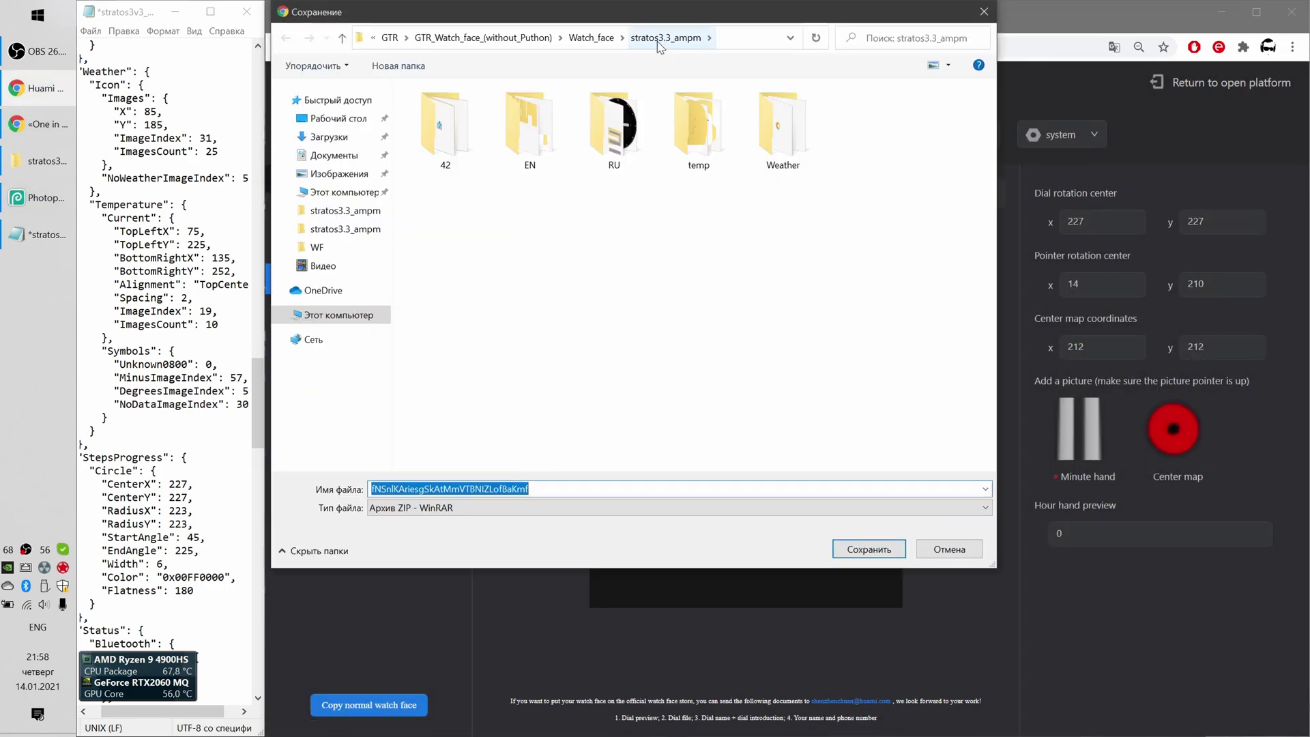
left_click(672, 38)
left_click(438, 43)
double_click(601, 257)
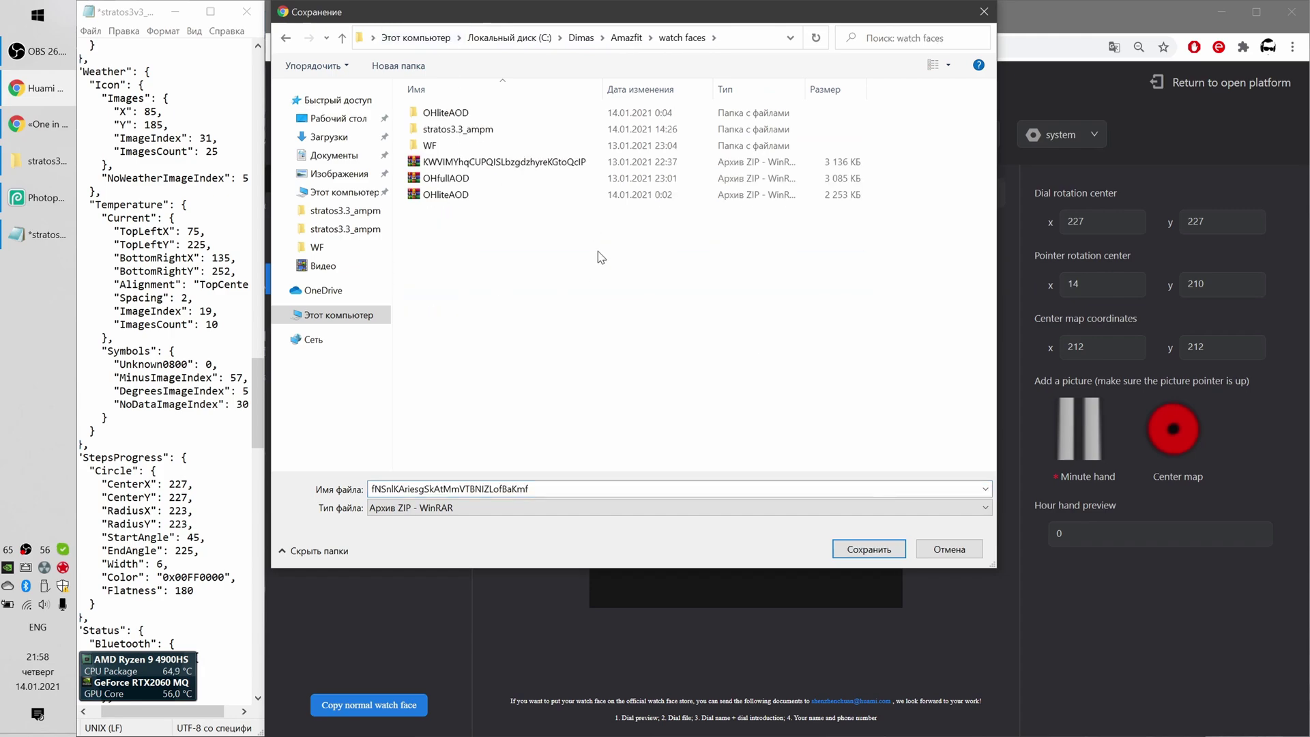
key("Tab")
type("One i")
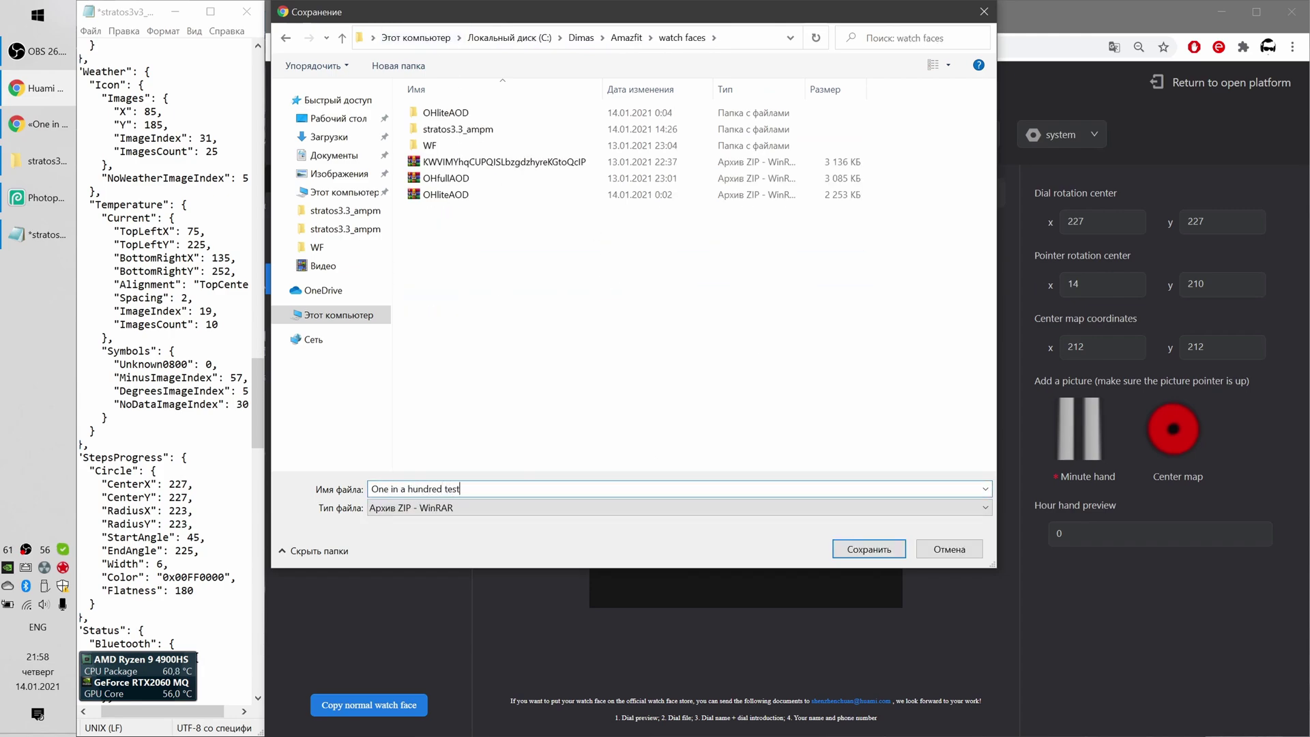
left_click(869, 550)
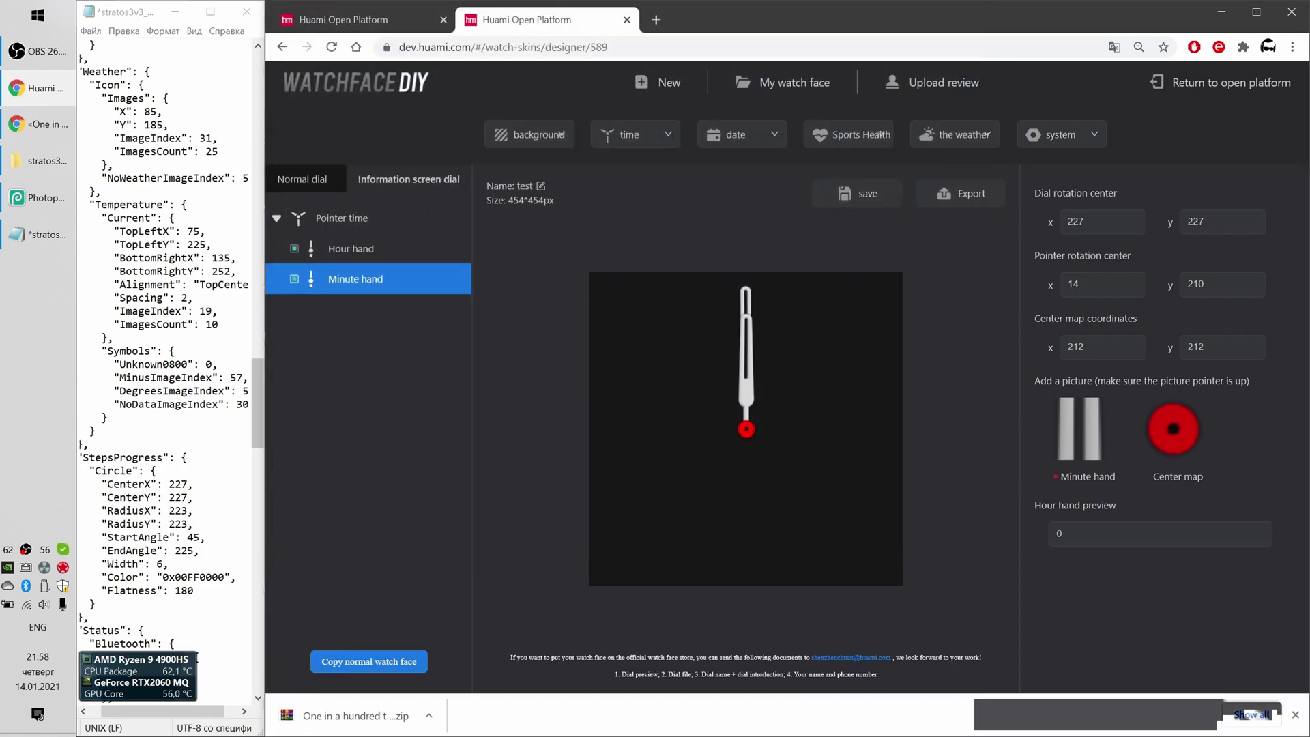
In File Explorer, extract the "One in a hundred test GTR2" archive into its own folder within watch faces and open that folder
left_click(38, 161)
key("alt+Up")
right_click(350, 231)
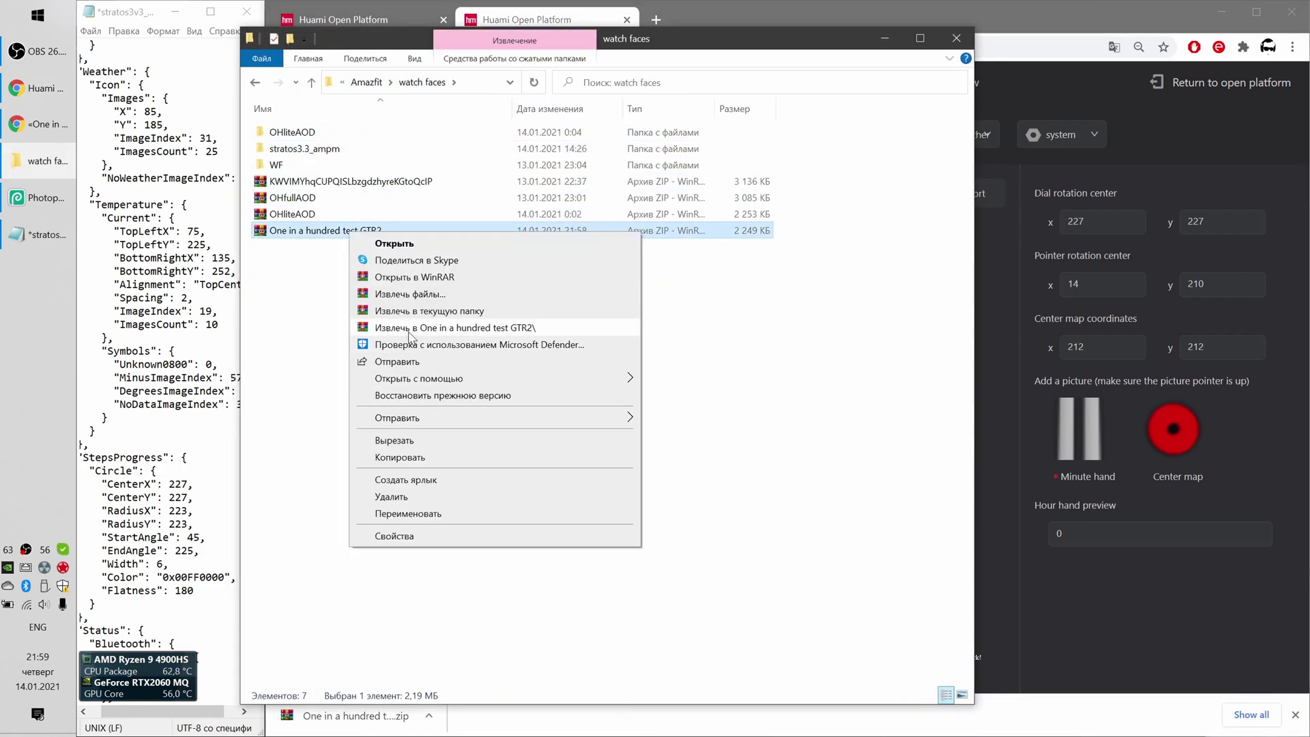
left_click(382, 332)
double_click(334, 148)
left_click(746, 131)
left_click(740, 150)
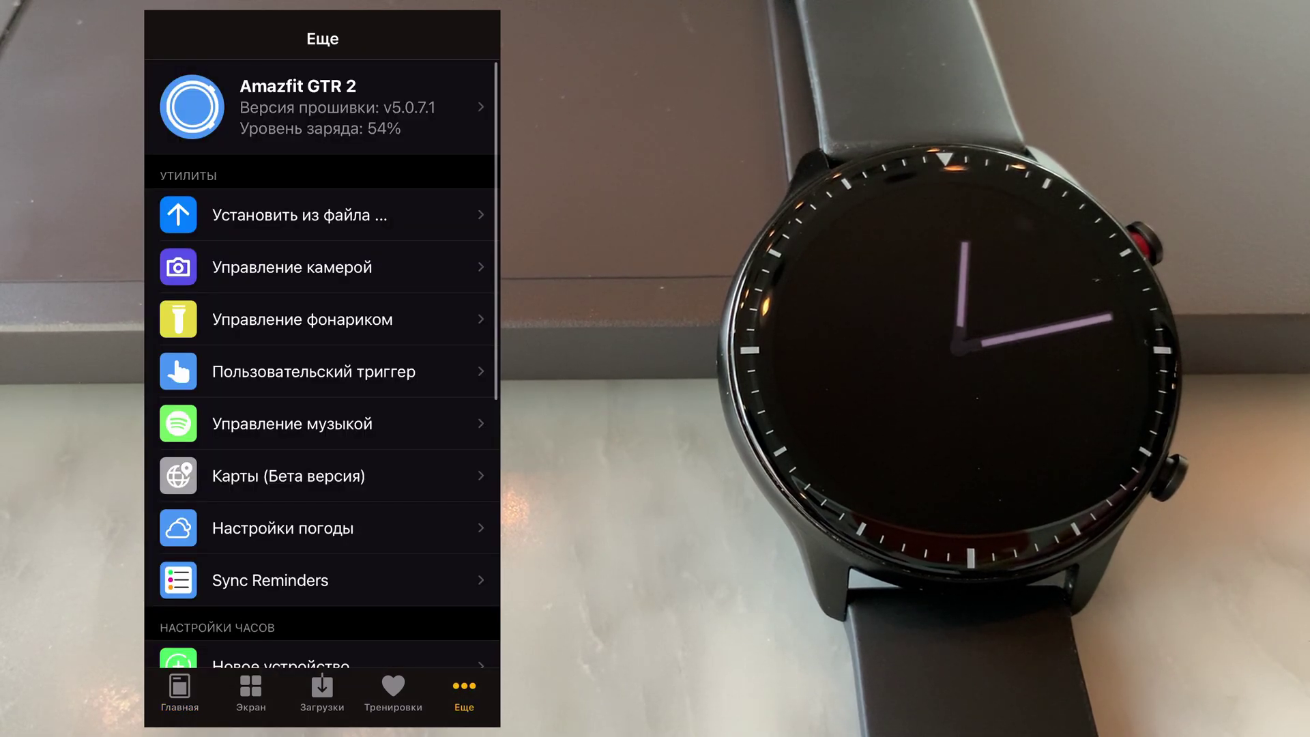
In the phone's Amazfit GTR 2 app, install "One in a hundred test GTR2.bin" from file, with its type set to Amazfit GTR 2 watchface
left_click(300, 215)
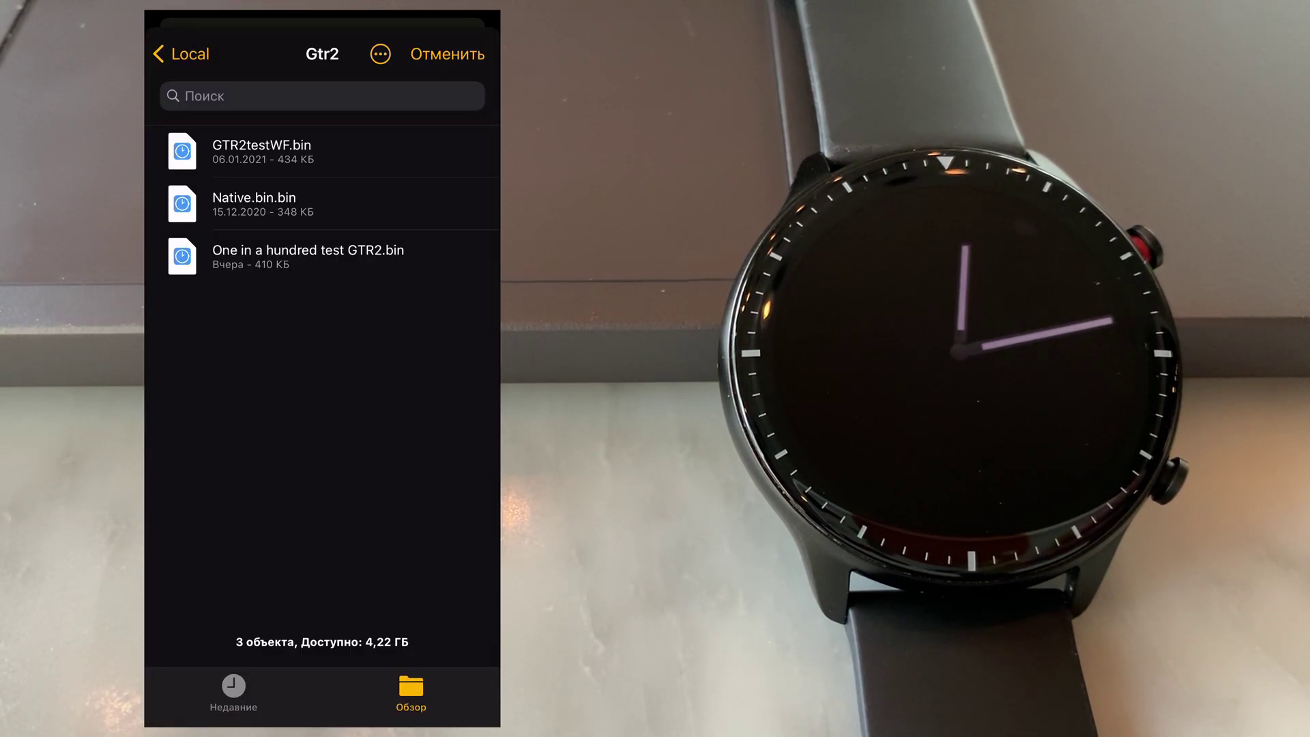
left_click(307, 256)
left_click(474, 37)
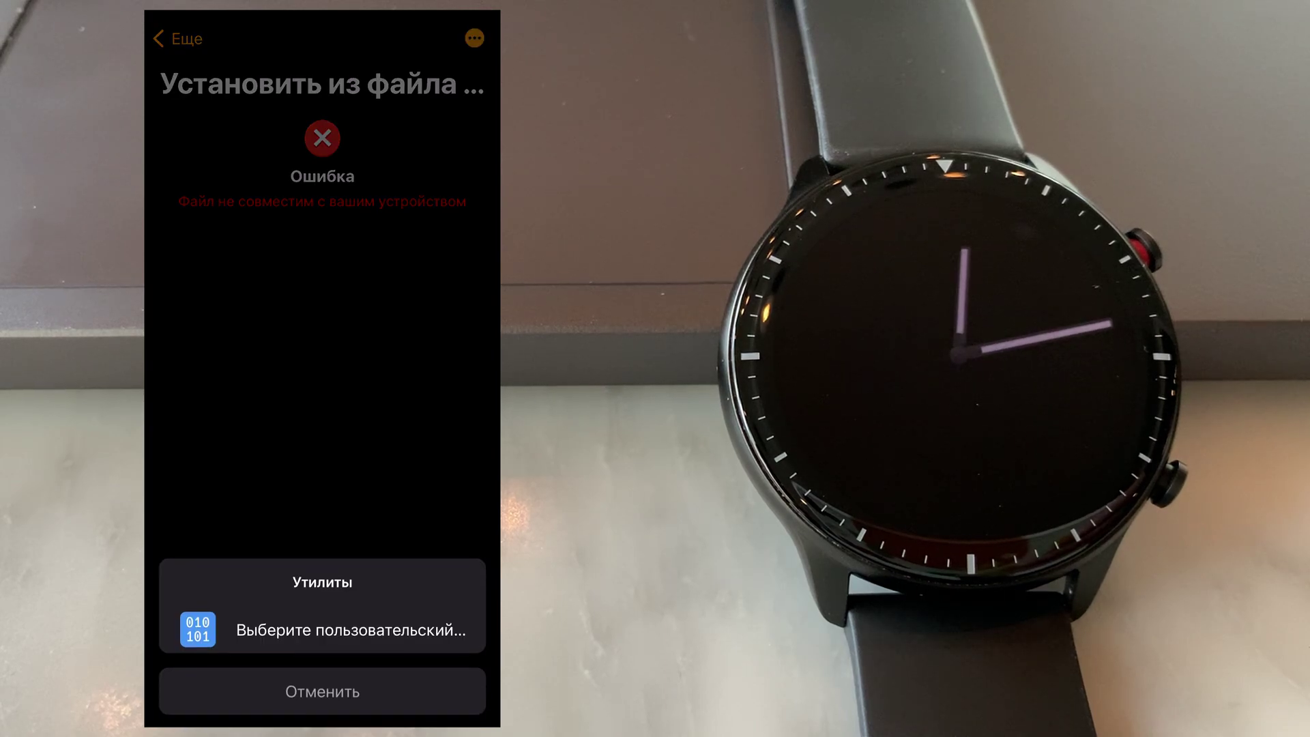
left_click(321, 628)
left_click(273, 582)
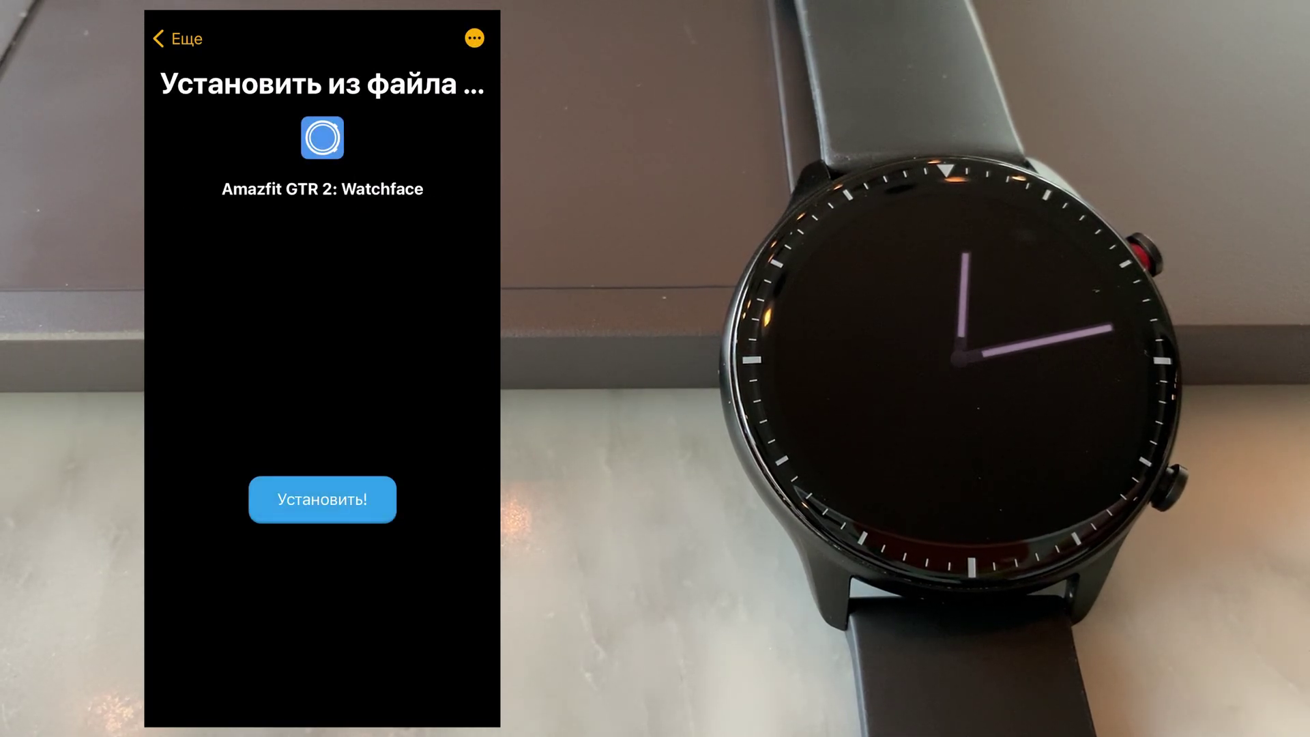
left_click(321, 497)
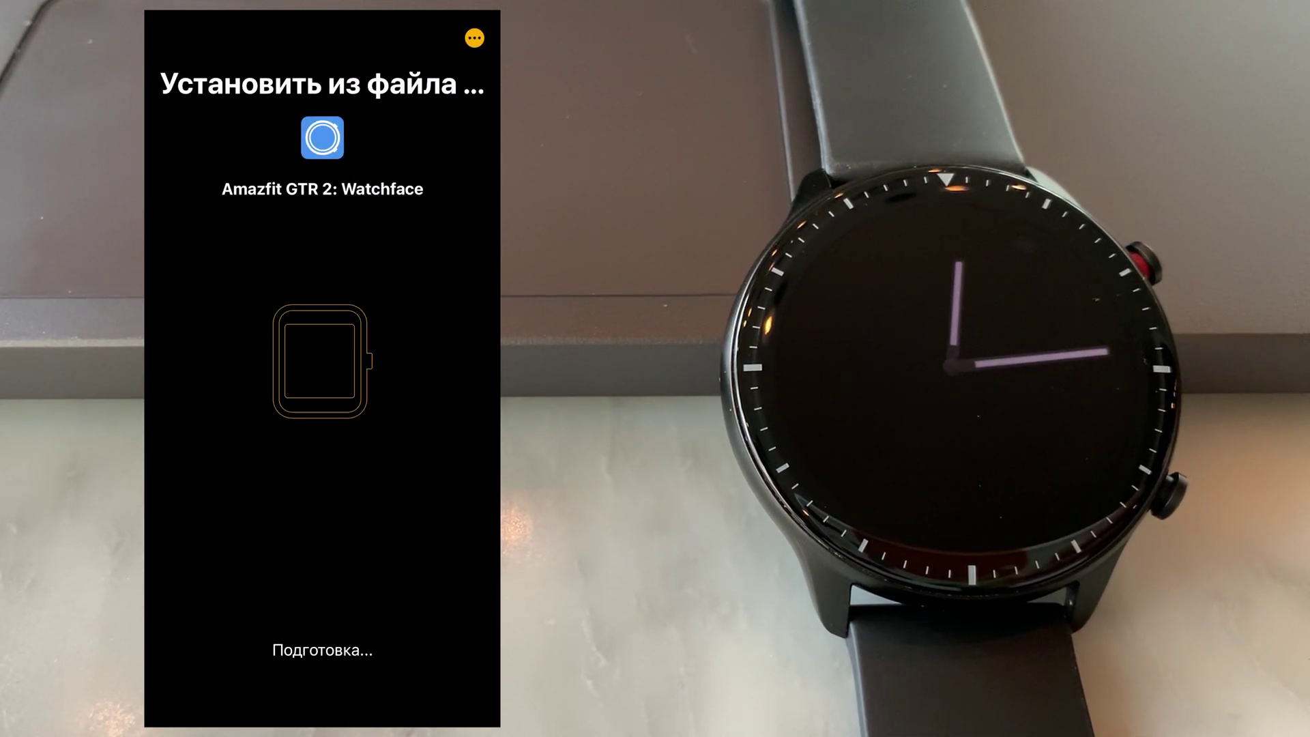